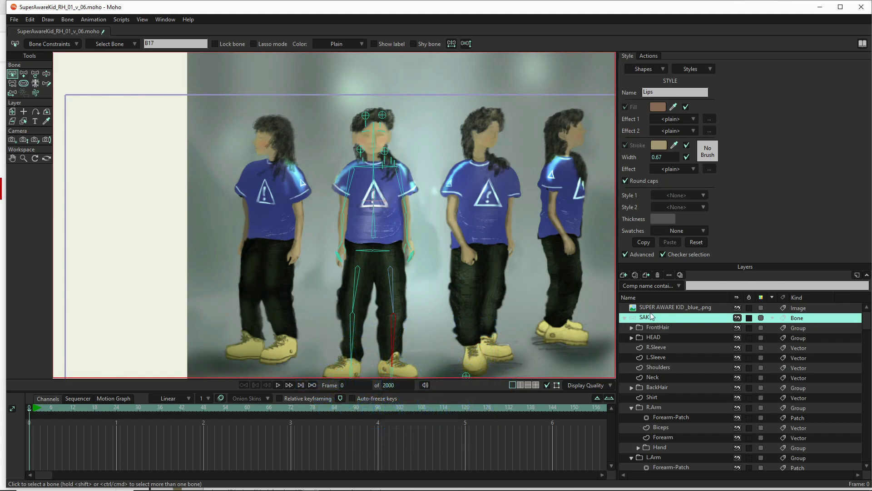
# - Hide the SUPER AWARE KID _blue_.png image layer and select the bone in the character's left forearm
pyautogui.click(738, 308)
pyautogui.scroll(-5, 685, 408)
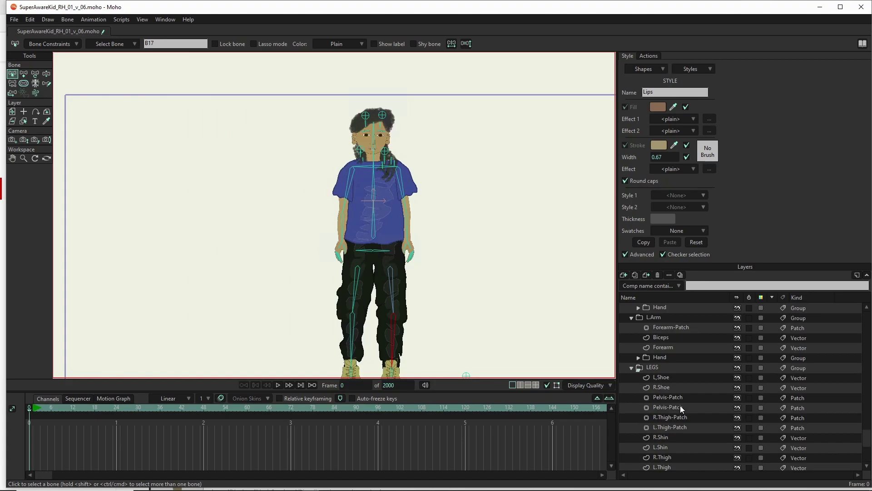
pyautogui.scroll(-1, 635, 360)
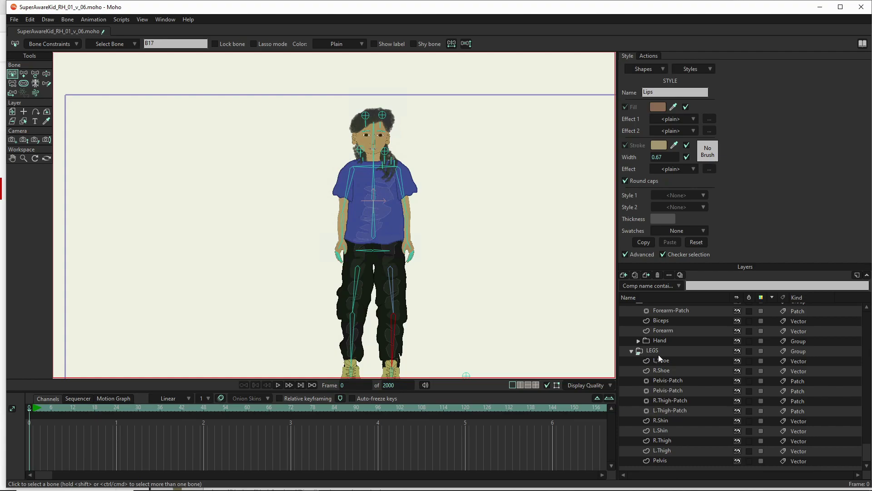
pyautogui.scroll(4, 660, 350)
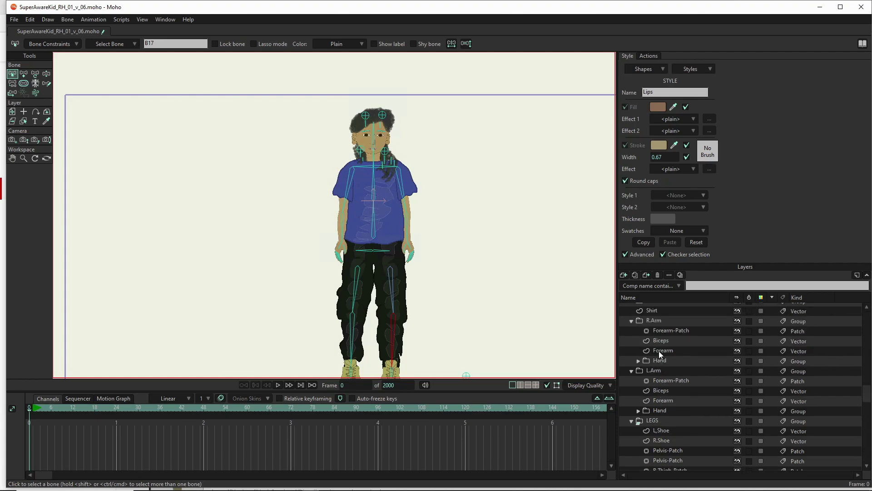
pyautogui.scroll(2, 675, 381)
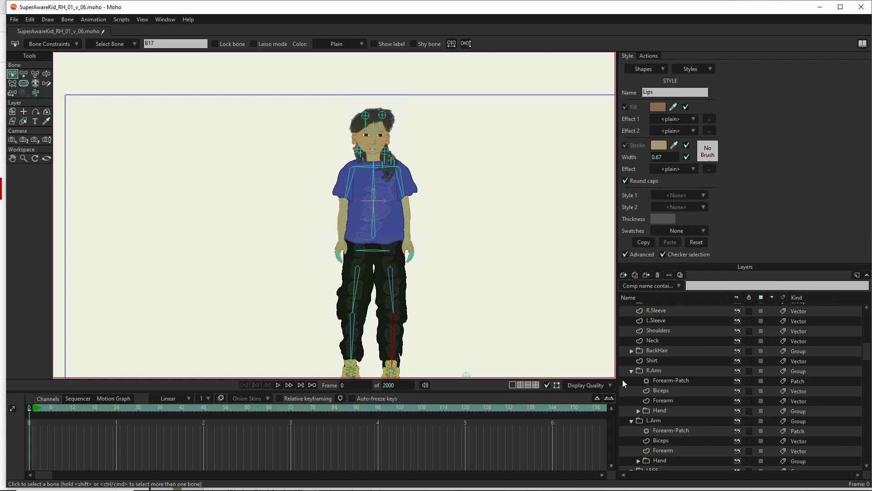
pyautogui.scroll(-1, 636, 394)
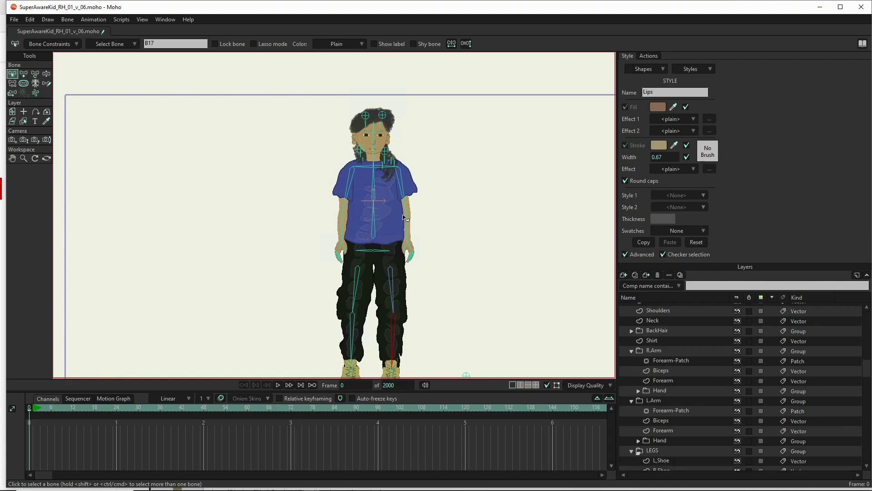
pyautogui.click(407, 230)
pyautogui.scroll(-3, 673, 383)
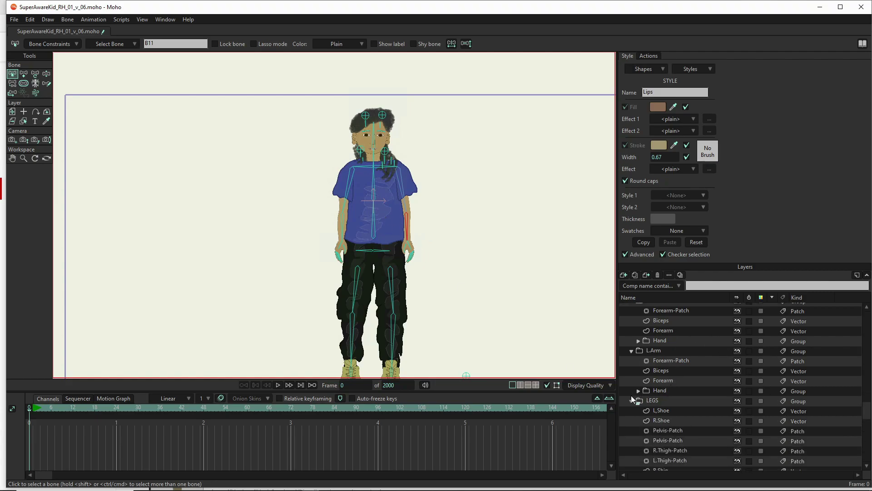
# - Rename the layers inside the L.Arm group as L.Hand, L.Forearm, L.Forearm-Patch and L.Biceps
pyautogui.click(651, 392)
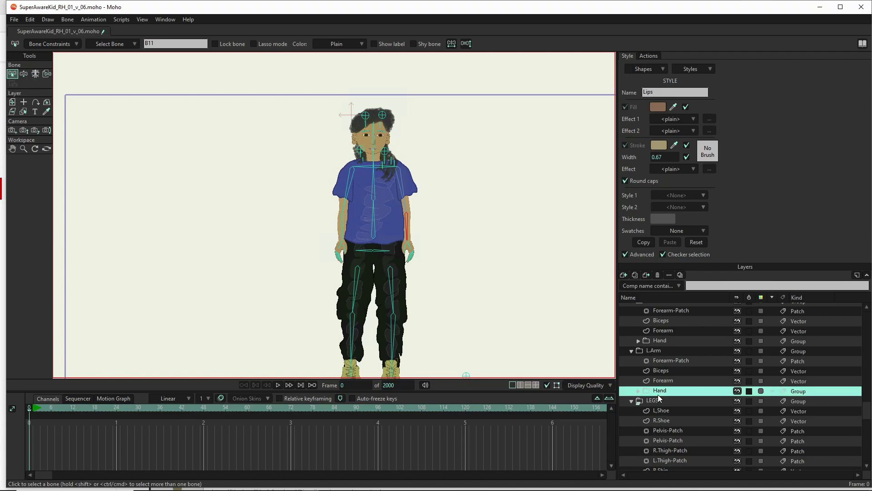
pyautogui.doubleClick(654, 391)
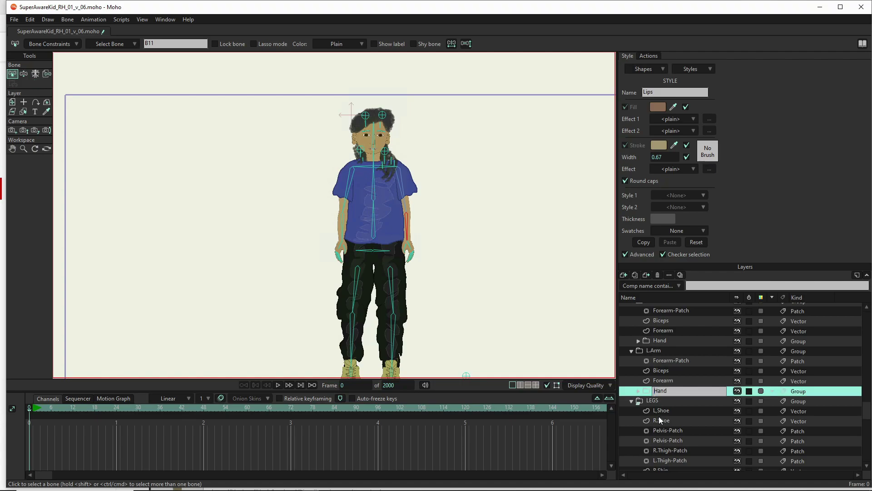
pyautogui.write('L.')
pyautogui.click(653, 380)
pyautogui.doubleClick(653, 380)
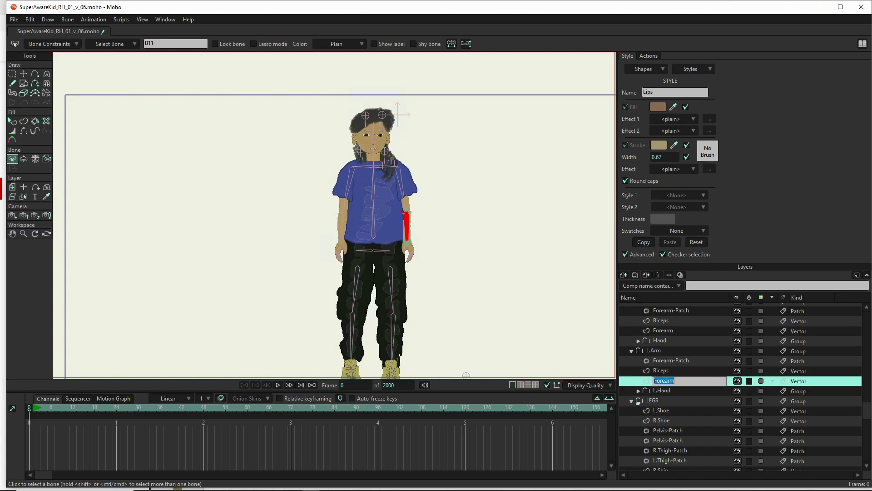
pyautogui.write('L.')
pyautogui.click(662, 371)
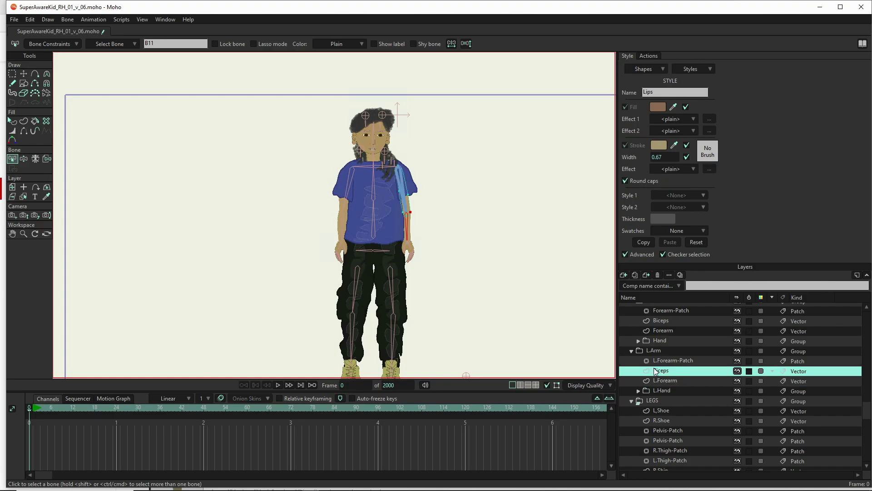
pyautogui.doubleClick(656, 371)
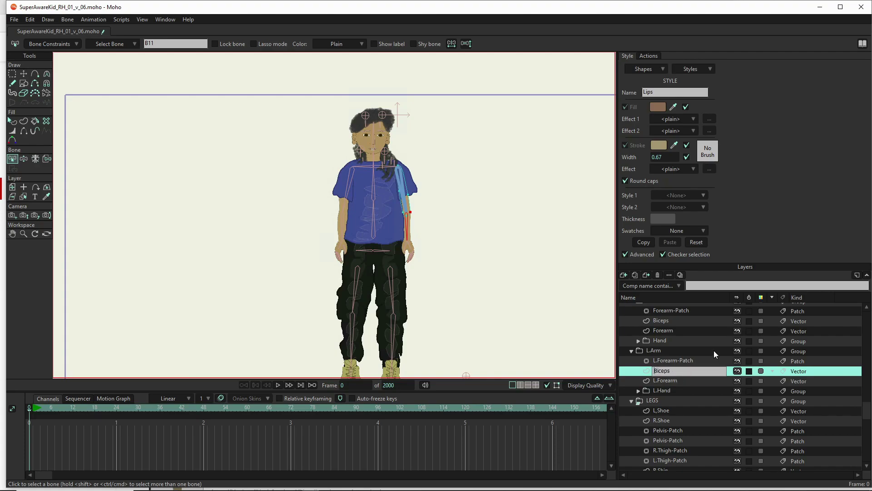
pyautogui.write('L.')
pyautogui.press('BackSpace')
# - Rename the layers inside the R.Arm group as R.Hand, R.Forearm, R.Forearm-Patch and R.Biceps
pyautogui.click(655, 342)
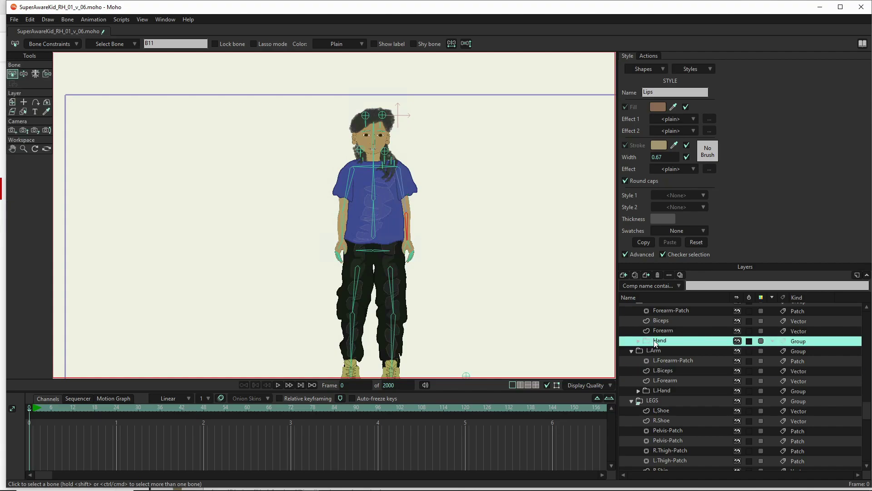
pyautogui.doubleClick(656, 342)
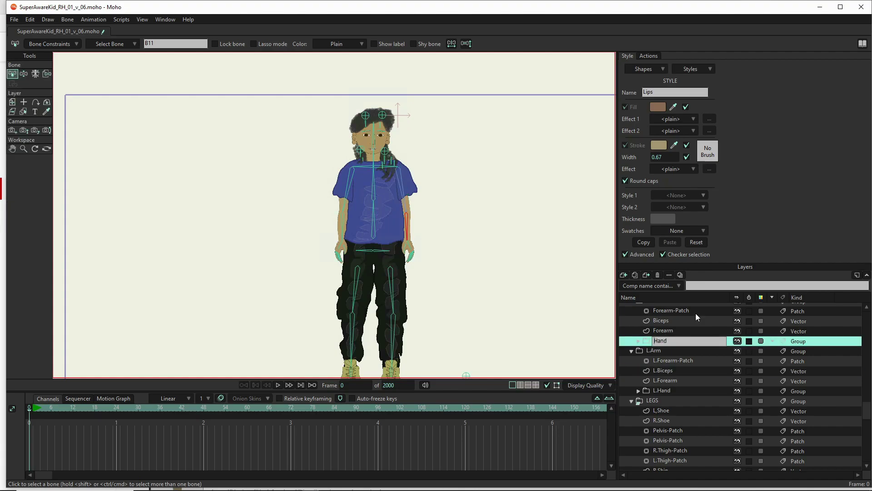
pyautogui.write('R.')
pyautogui.click(656, 329)
pyautogui.doubleClick(653, 331)
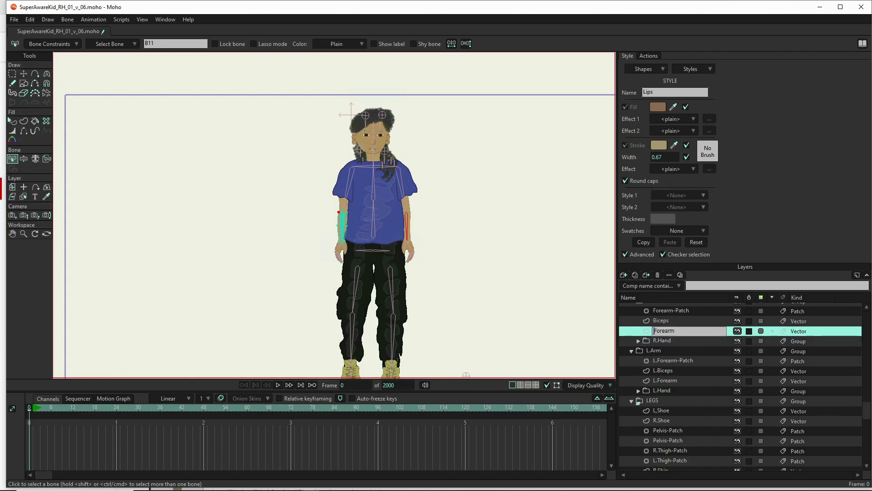
pyautogui.write('R.')
pyautogui.click(659, 320)
pyautogui.doubleClick(655, 321)
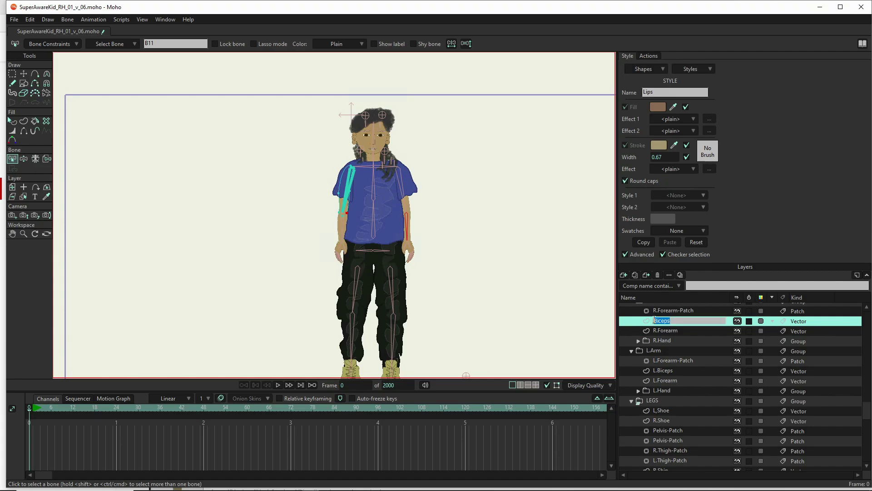
pyautogui.write('R.')
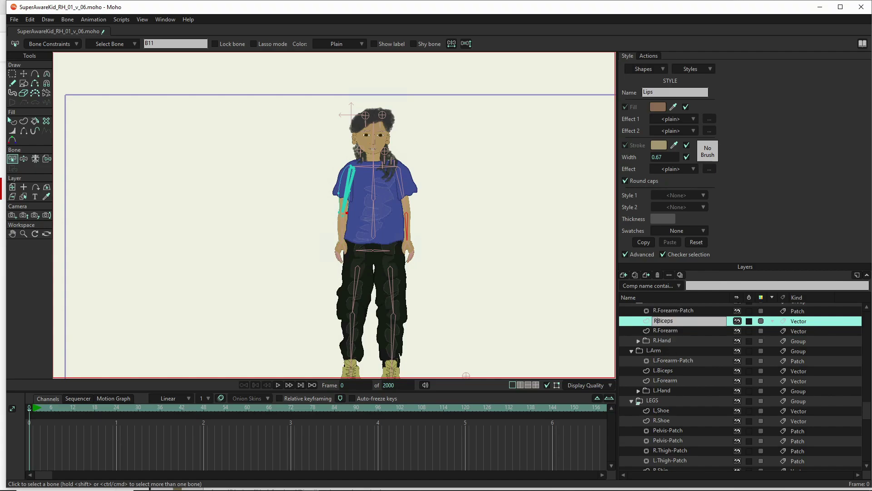
pyautogui.click(686, 321)
pyautogui.click(669, 312)
# - Compare the layer origin positions of the R.Arm group, R.Hand, R.Forearm and L.Forearm on the canvas
pyautogui.scroll(3, 669, 313)
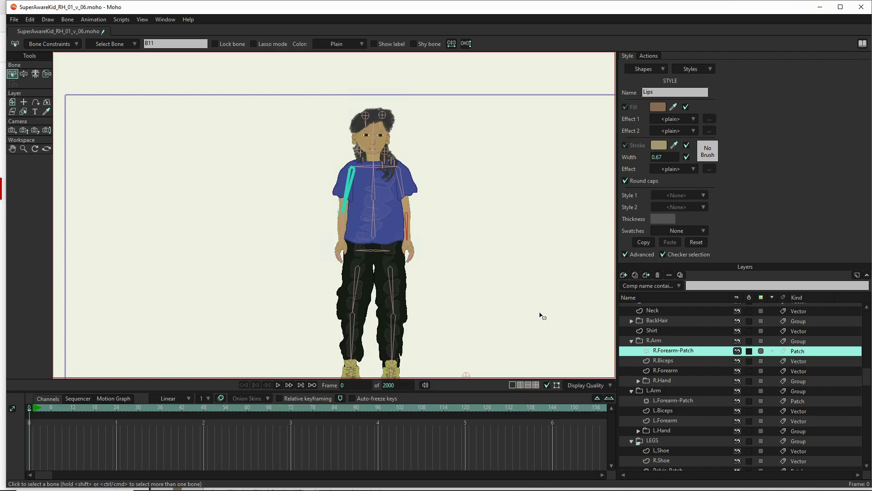
pyautogui.click(656, 340)
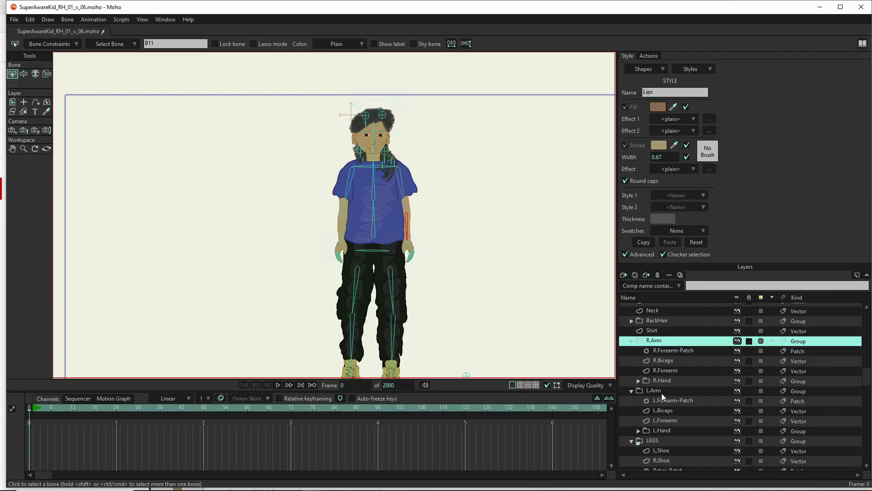
pyautogui.scroll(-2, 661, 393)
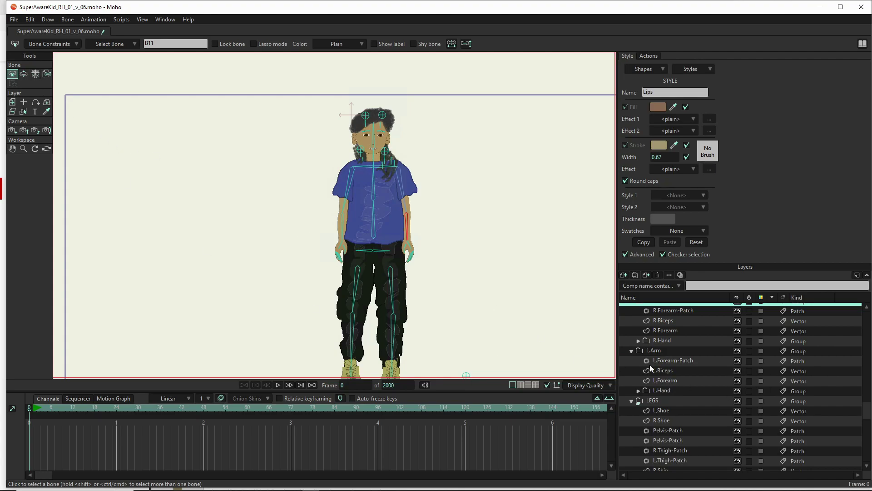
pyautogui.click(671, 343)
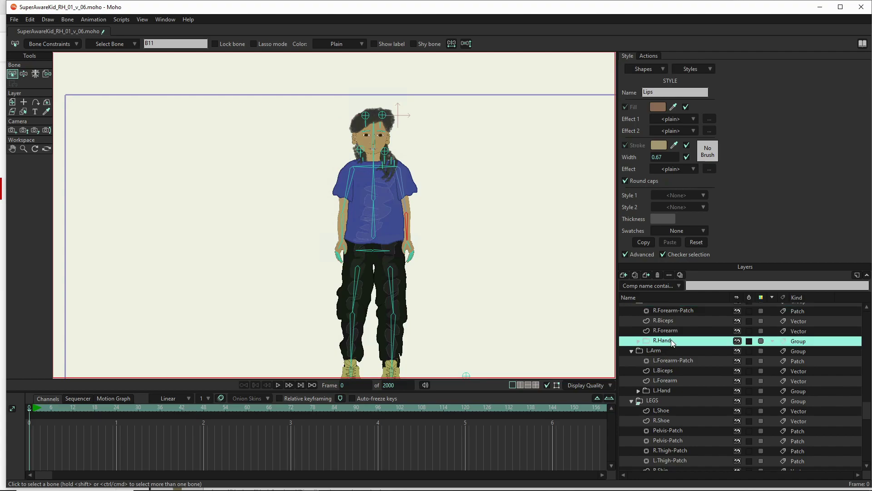
pyautogui.click(677, 331)
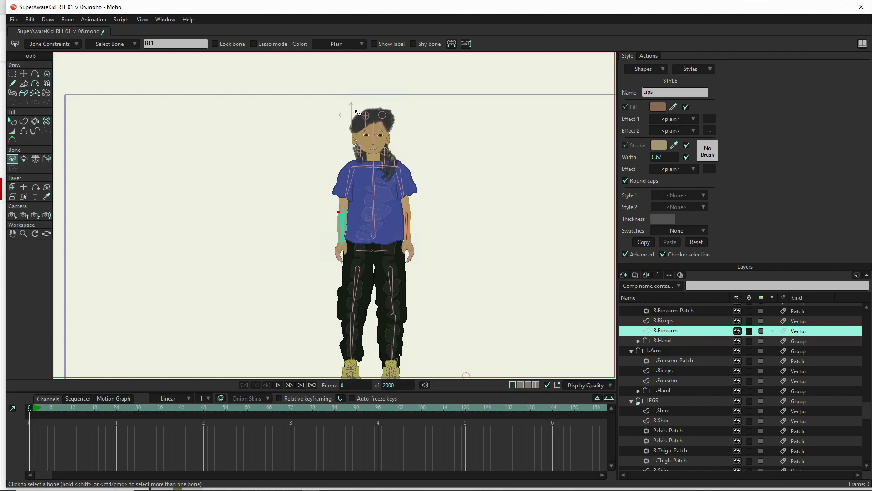
pyautogui.scroll(5, 345, 116)
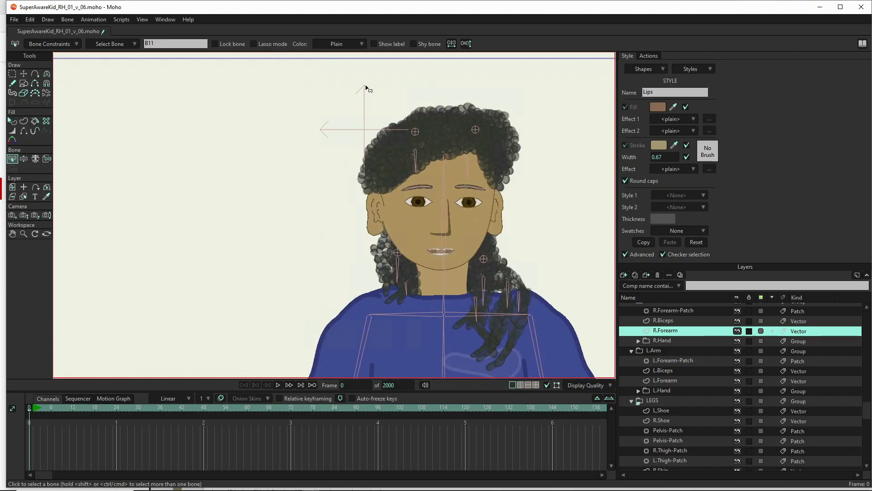
pyautogui.scroll(-5, 315, 125)
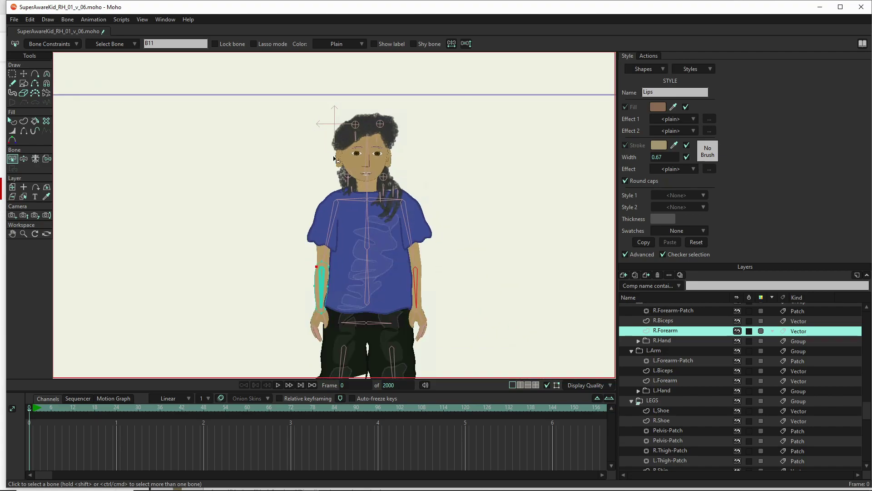
pyautogui.scroll(-2, 313, 169)
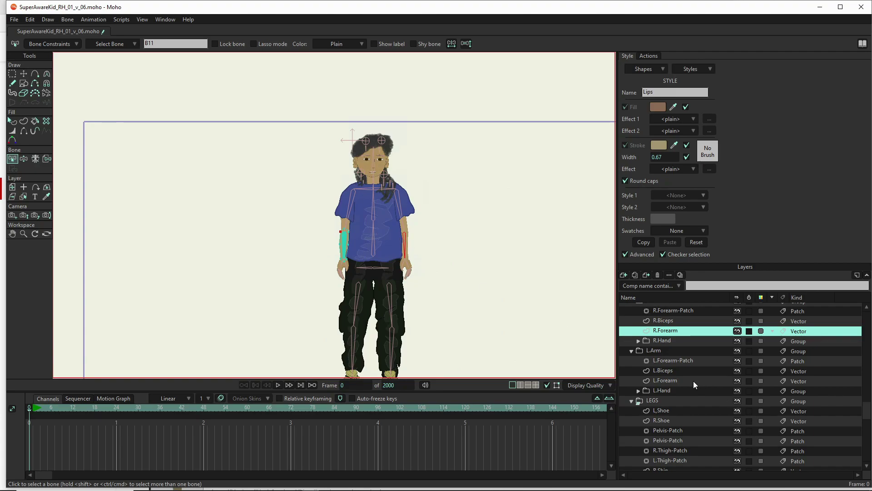
pyautogui.click(679, 380)
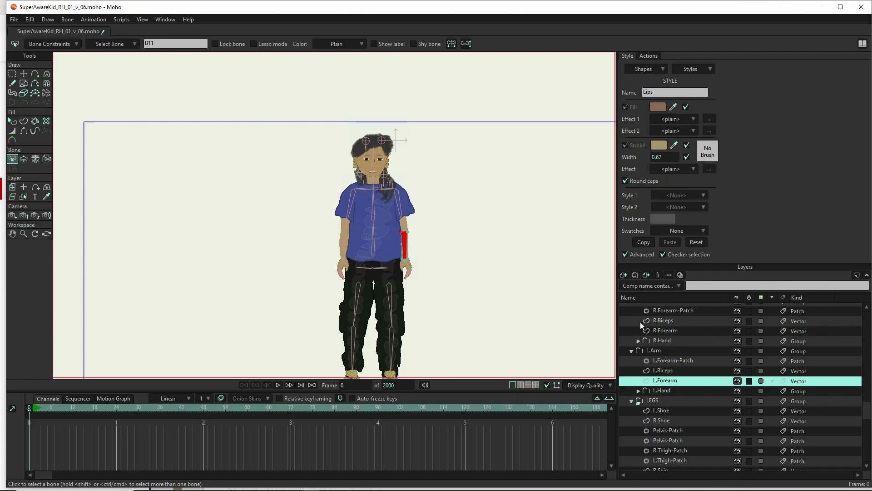
pyautogui.click(626, 274)
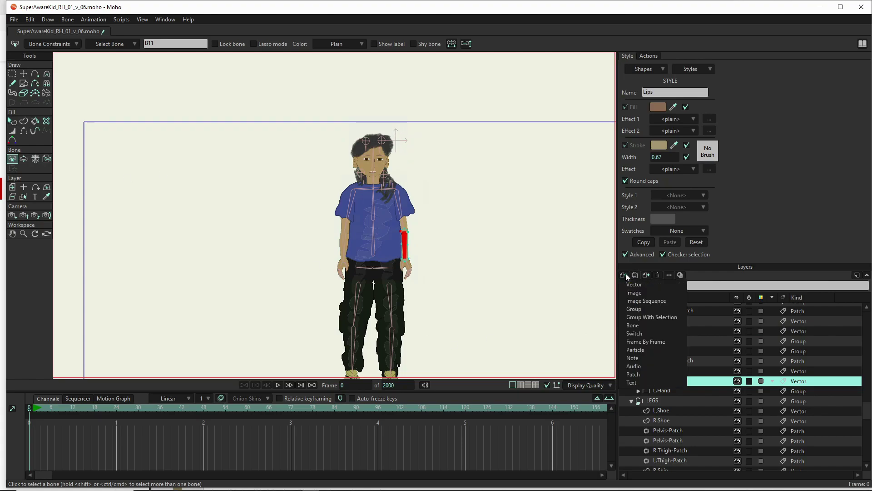
pyautogui.click(640, 284)
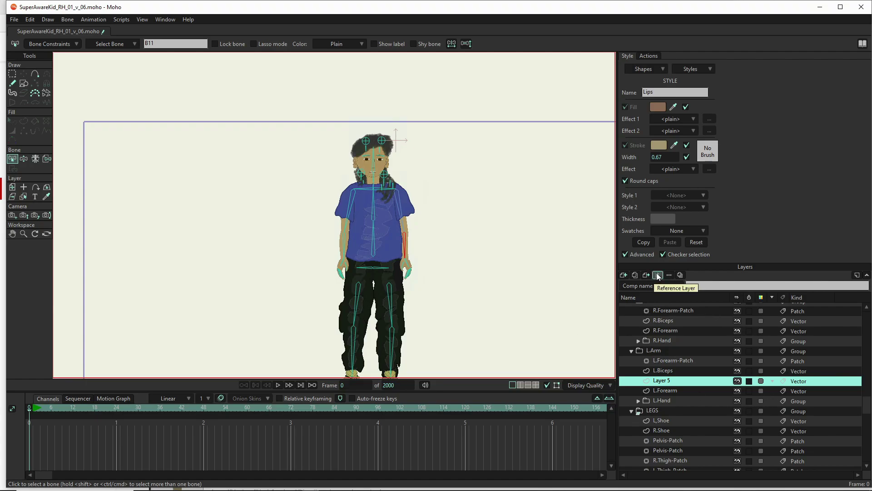
pyautogui.click(657, 274)
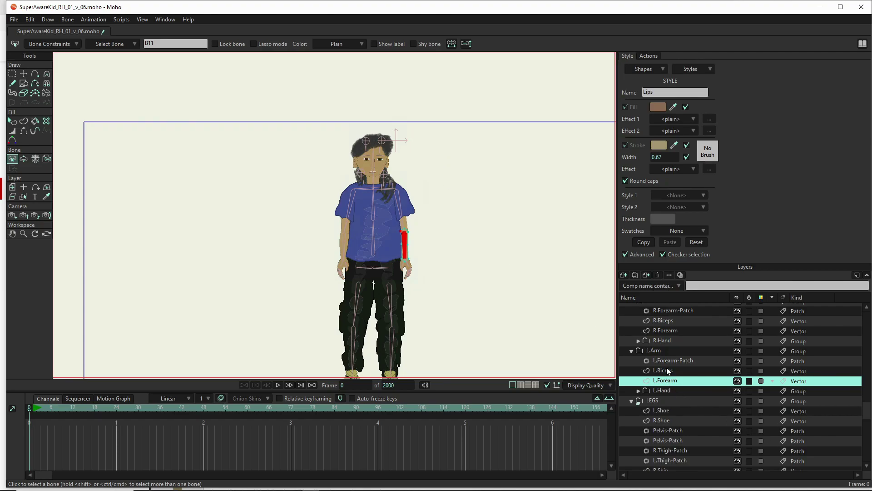
# - Move the R.Forearm-Patch, R.Biceps, R.Forearm and R.Hand layers into the L.Arm group above L.Forearm-Patch
pyautogui.click(675, 340)
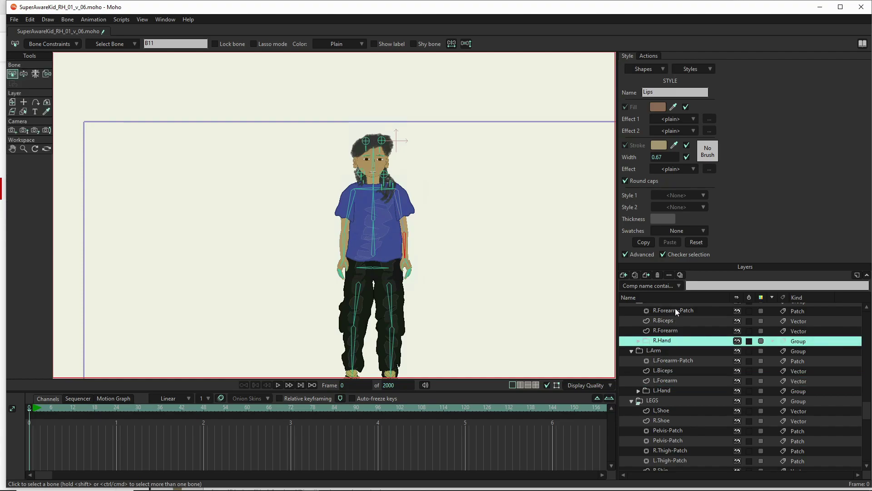
pyautogui.keyDown('shift'); pyautogui.click(675, 309); pyautogui.keyUp('shift')
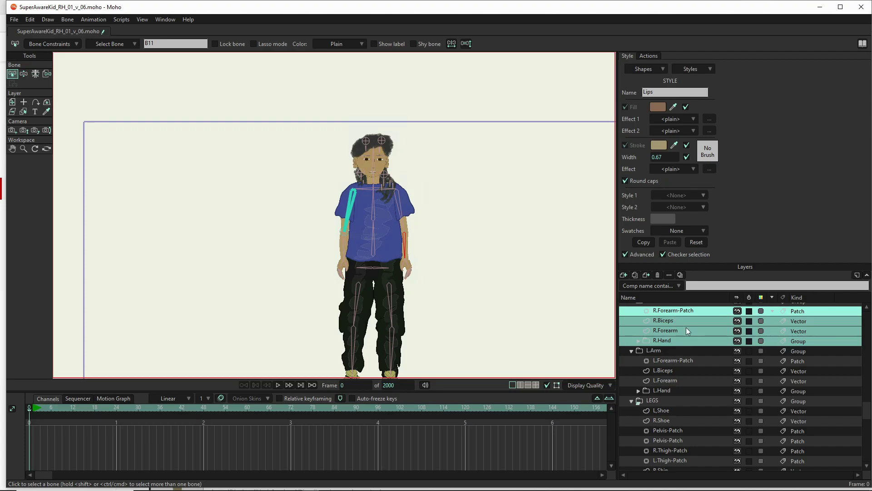
pyautogui.scroll(2, 686, 330)
pyautogui.scroll(-2, 677, 340)
pyautogui.moveTo(671, 341); pyautogui.dragTo(668, 356)
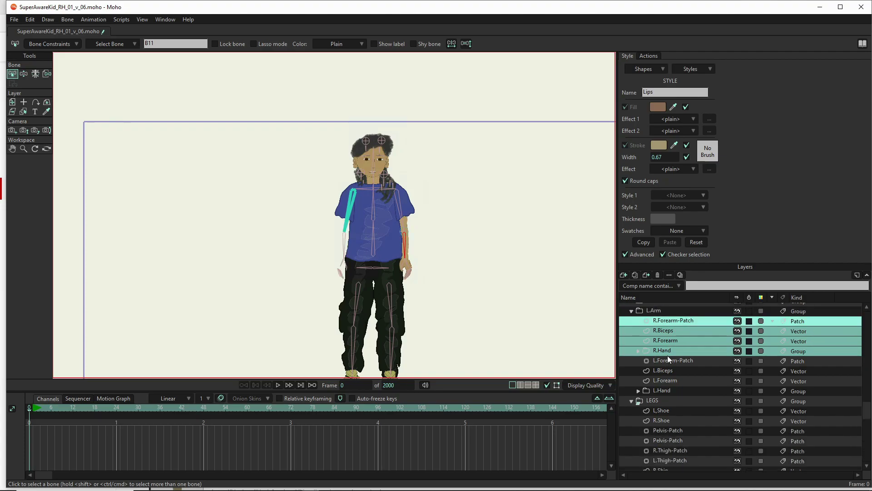
# - Rename the L.Arm group as ARMS
pyautogui.click(653, 311)
pyautogui.doubleClick(661, 313)
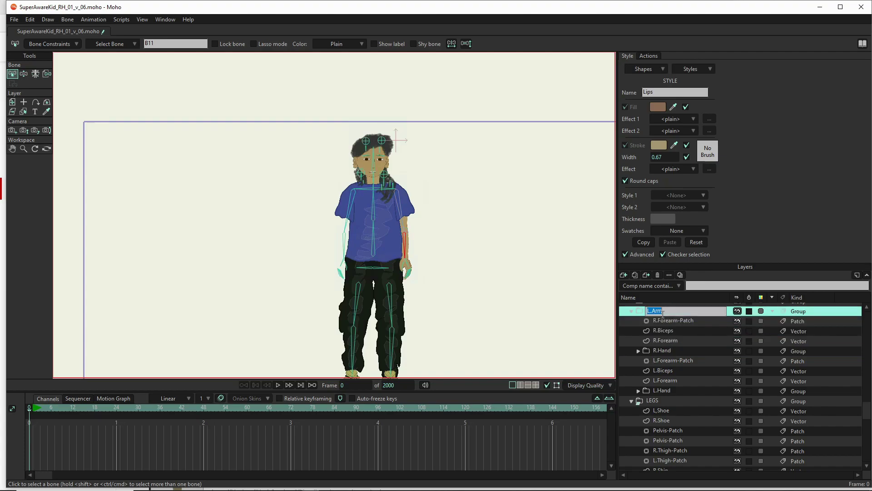
pyautogui.write('ARMS')
# - Flip the R.Forearm shape horizontally and move it onto the character's right forearm bone, at about X -0.449, Y -0.901
pyautogui.click(680, 340)
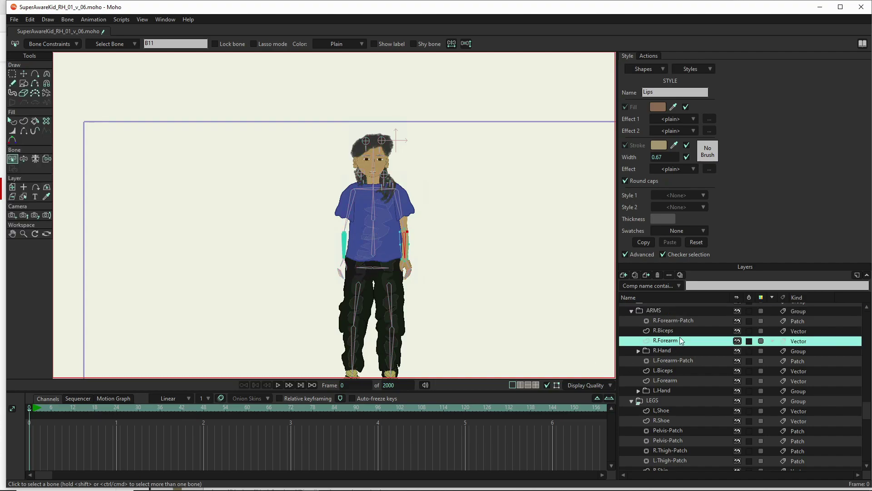
pyautogui.scroll(1, 680, 341)
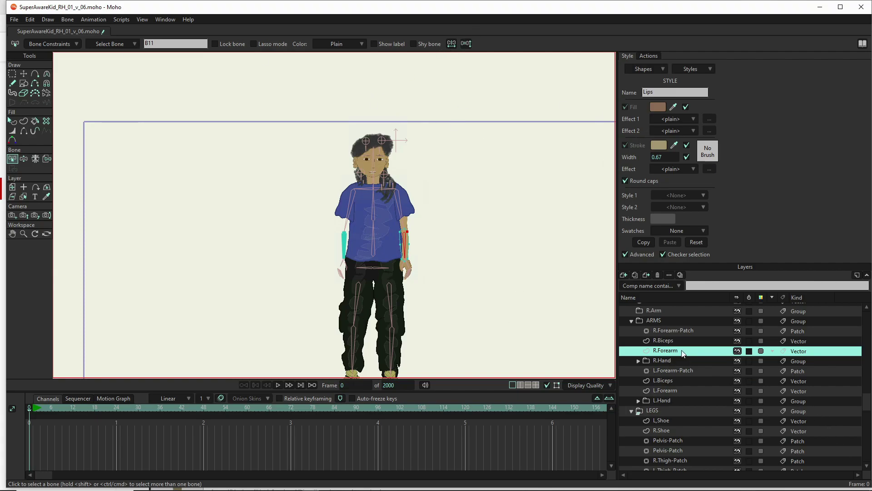
pyautogui.click(24, 74)
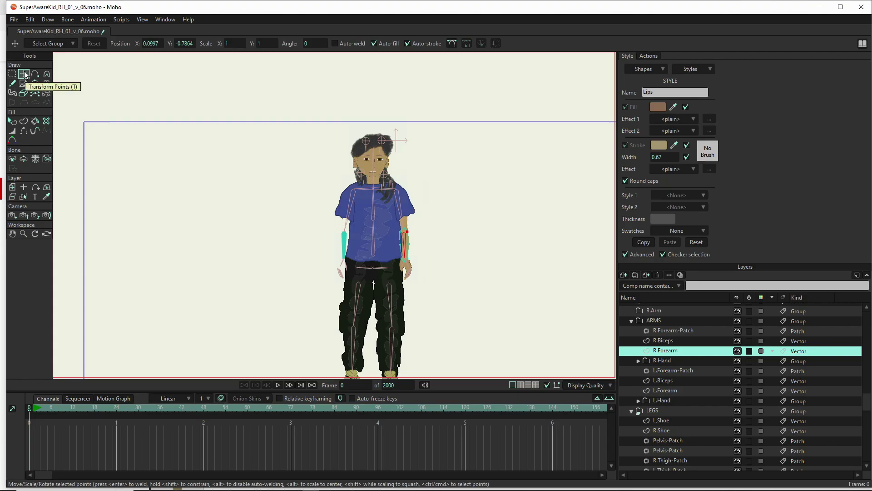
pyautogui.doubleClick(410, 253)
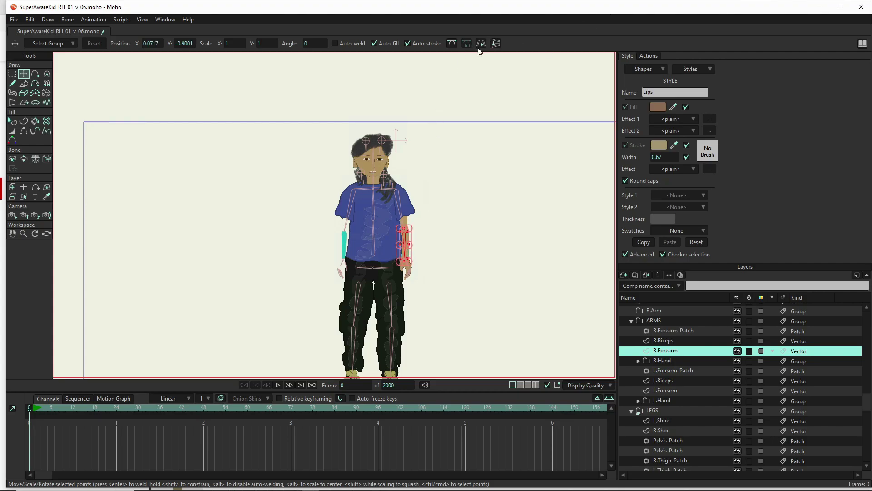
pyautogui.click(483, 43)
pyautogui.moveTo(410, 256); pyautogui.dragTo(371, 260)
pyautogui.moveTo(338, 262); pyautogui.dragTo(348, 245)
pyautogui.scroll(8, 347, 236)
pyautogui.scroll(3, 378, 247)
pyautogui.moveTo(353, 277); pyautogui.dragTo(355, 278)
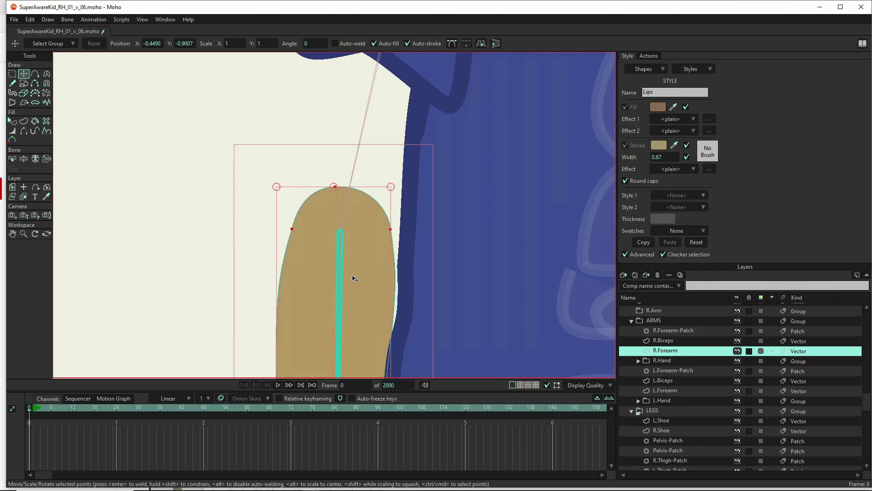
pyautogui.scroll(-5, 355, 278)
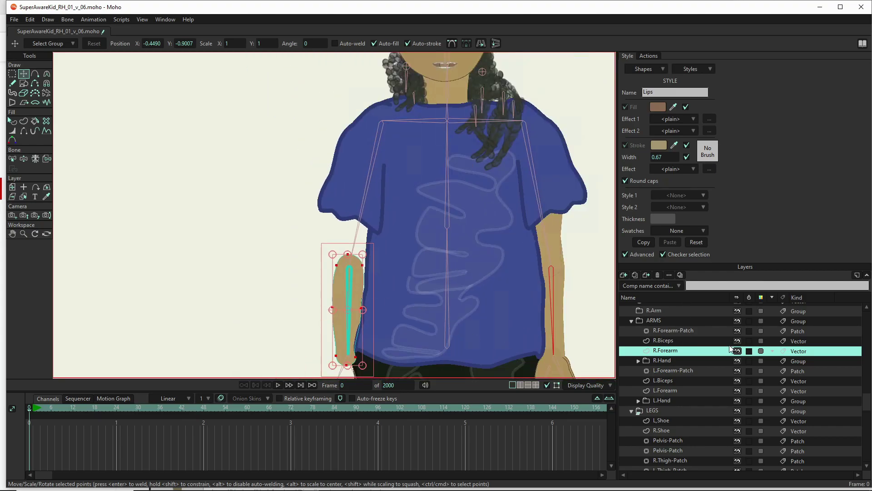
# - Flip all points of the R.Biceps shape horizontally and move them onto the right upper-arm bone, at about X -0.433, Y -0.616
pyautogui.click(679, 342)
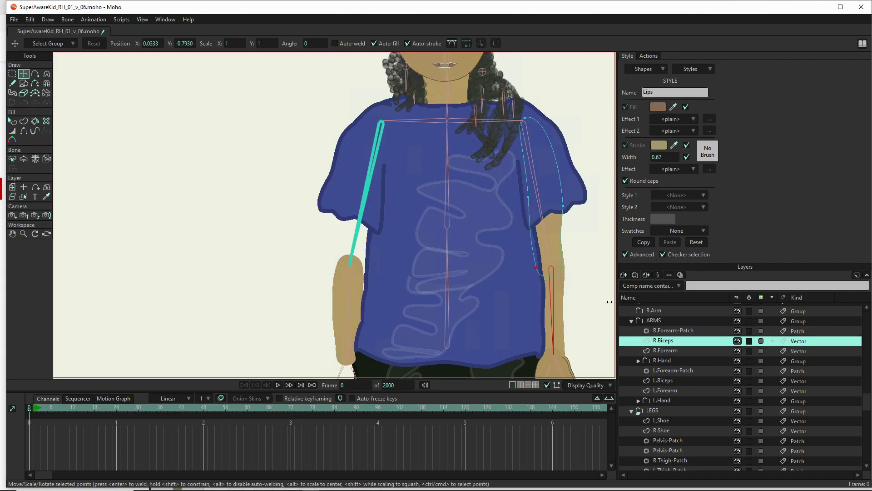
pyautogui.hotkey('ctrl', 'd')
pyautogui.hotkey('ctrl', 'a')
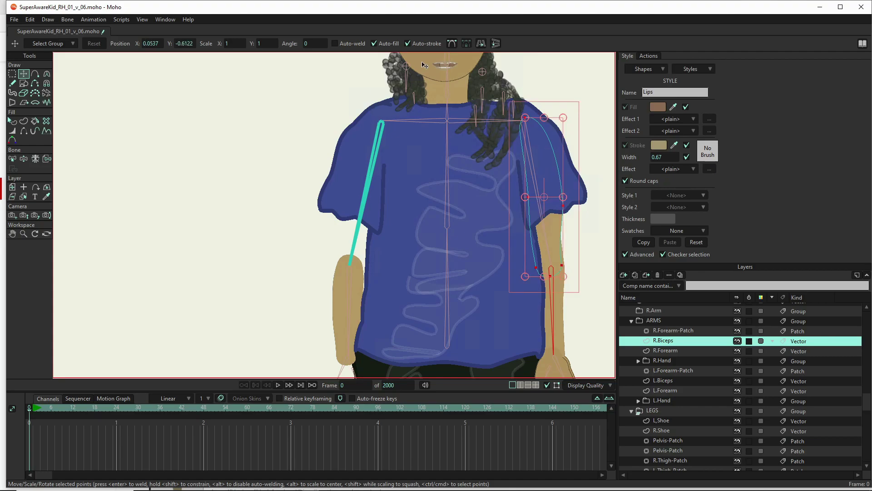
pyautogui.click(481, 44)
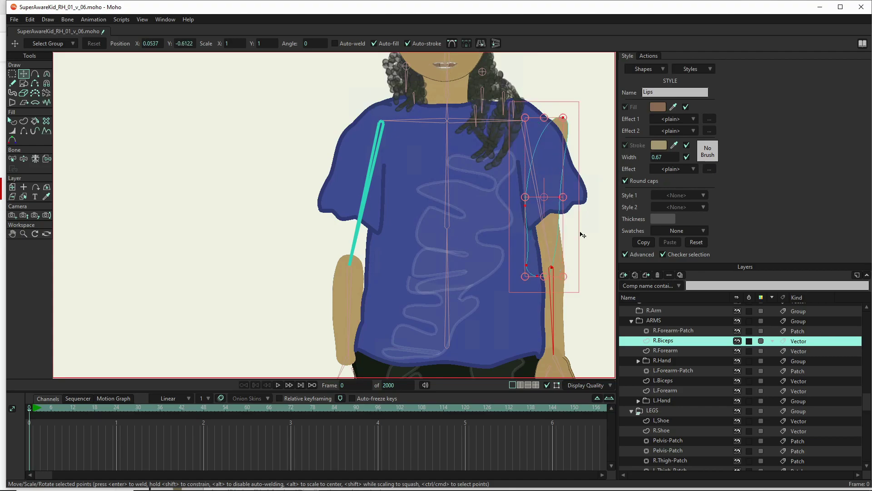
pyautogui.moveTo(553, 177); pyautogui.dragTo(362, 175)
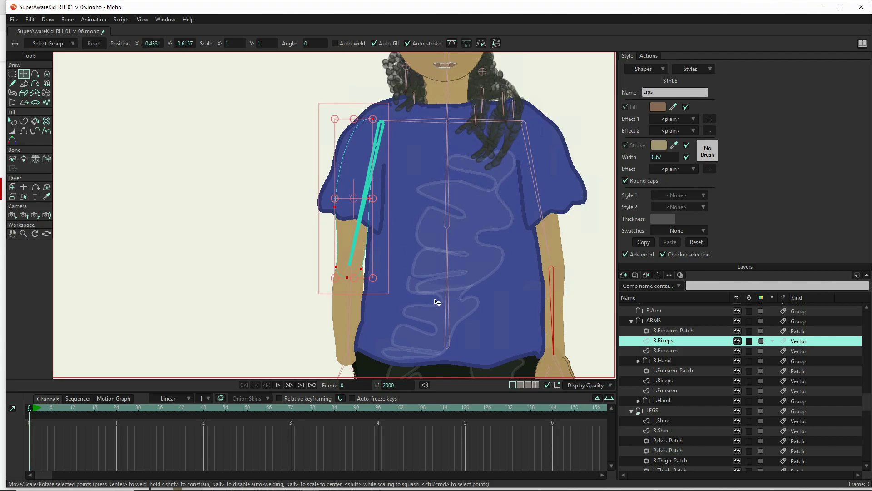
# - Flip the whole R.Hand group layer horizontally
pyautogui.click(672, 360)
pyautogui.scroll(-3, 505, 153)
pyautogui.scroll(1, 504, 152)
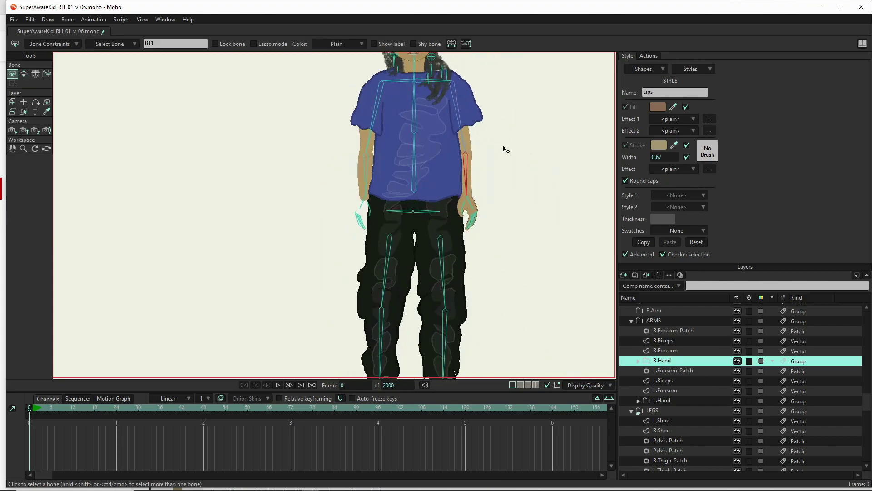
pyautogui.scroll(3, 504, 152)
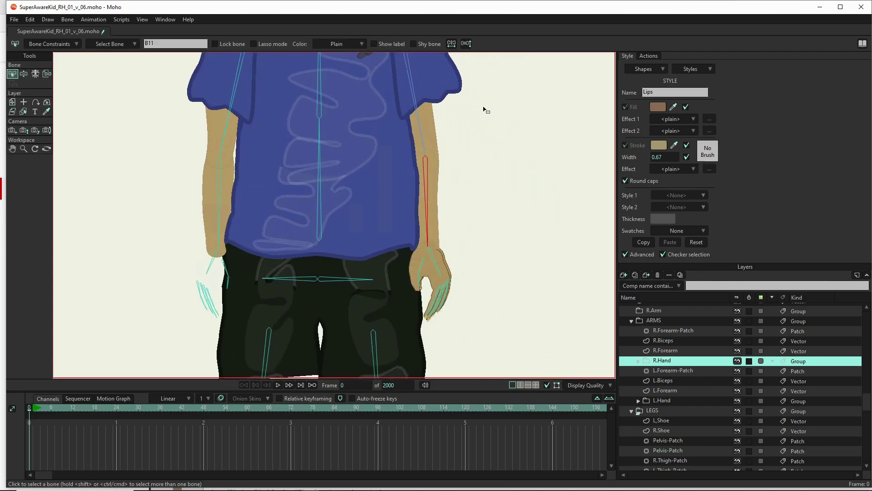
pyautogui.click(24, 74)
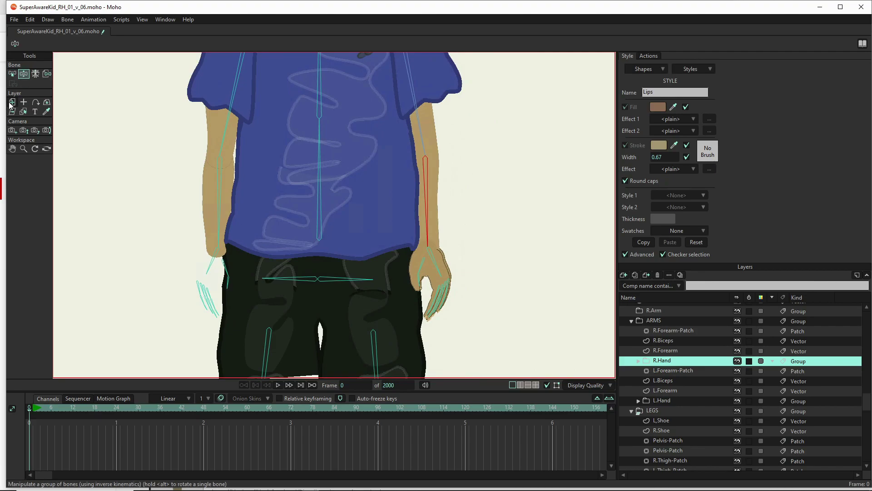
pyautogui.click(12, 102)
pyautogui.scroll(-3, 536, 321)
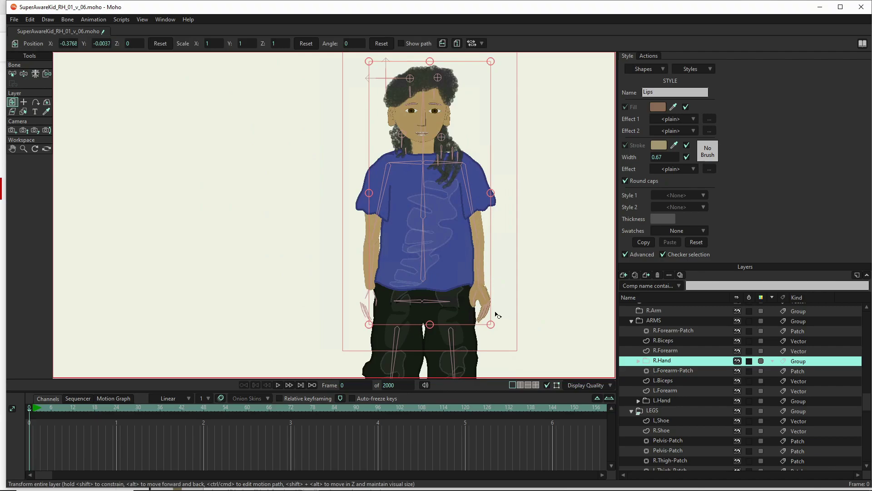
pyautogui.click(638, 362)
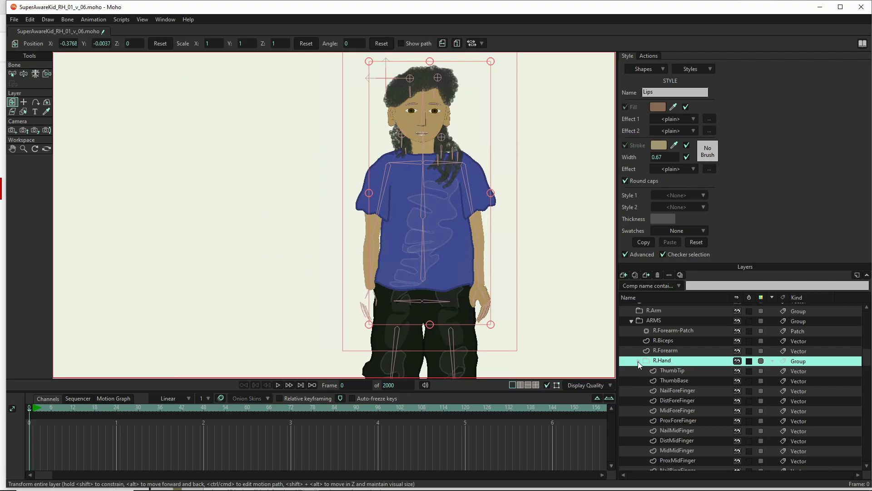
pyautogui.click(638, 362)
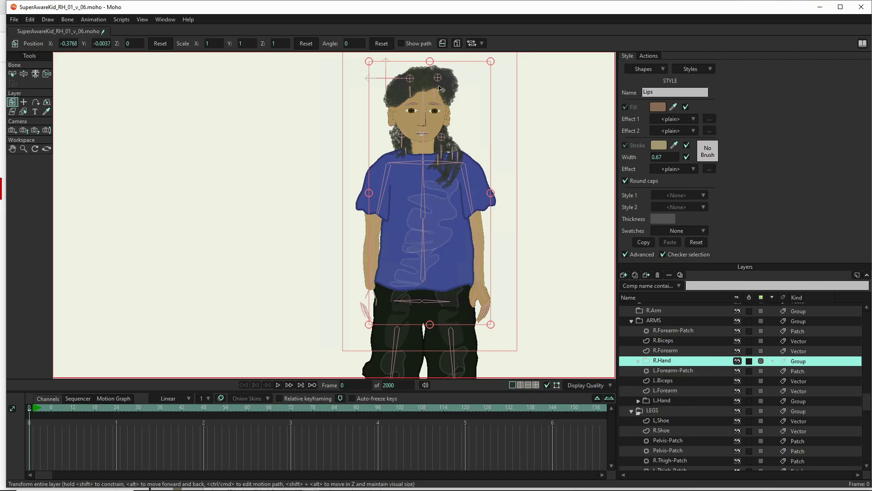
pyautogui.click(442, 44)
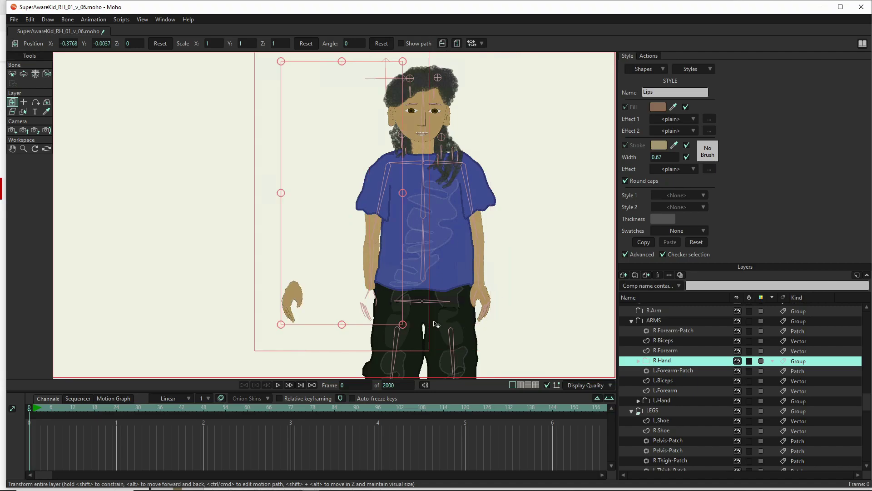
# - Move the R.Hand group to the end of the right forearm, at about X -0.0025, Y -0.0107
pyautogui.moveTo(324, 266); pyautogui.dragTo(399, 268)
pyautogui.scroll(6, 396, 328)
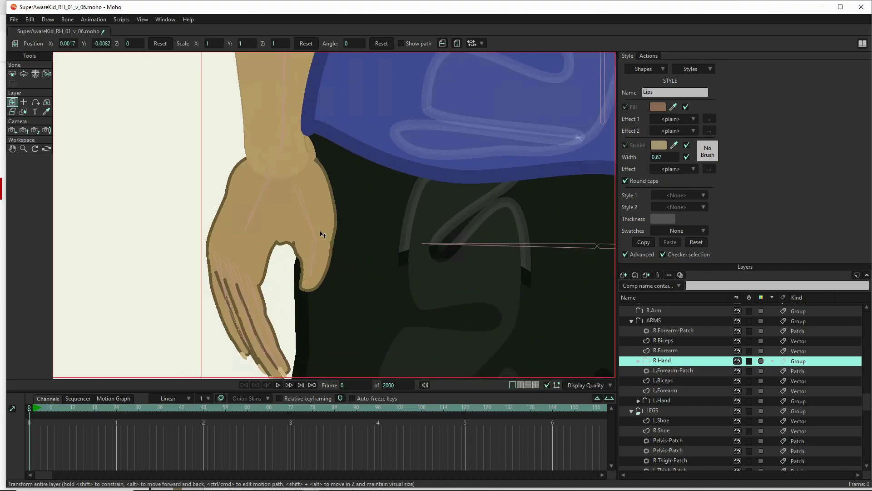
pyautogui.moveTo(282, 226)
pyautogui.mouseDown()
pyautogui.moveTo(285, 243)
pyautogui.moveTo(266, 257)
pyautogui.moveTo(254, 295)
pyautogui.moveTo(271, 278)
pyautogui.moveTo(279, 218)
pyautogui.moveTo(284, 224)
pyautogui.moveTo(275, 219)
pyautogui.mouseUp()
# - Hide the R.Forearm layer and swing the right hand bone to check how the wrist pivots
pyautogui.scroll(-3, 275, 219)
pyautogui.press('z')
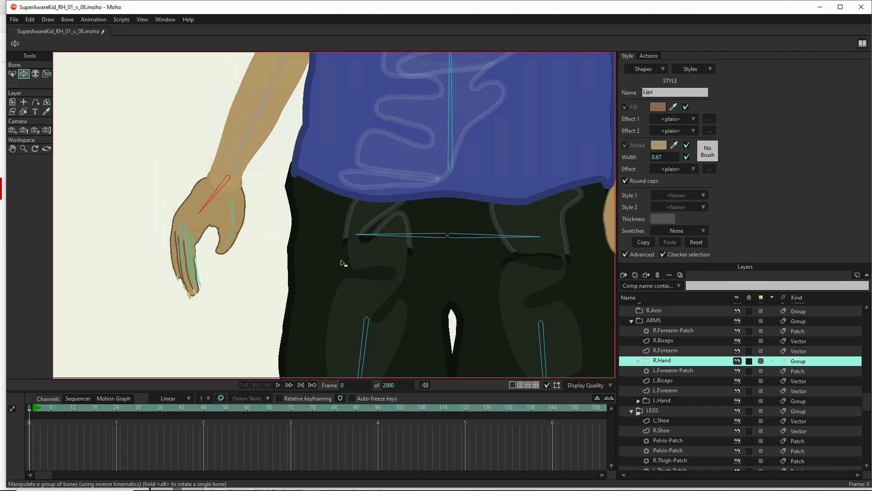
pyautogui.click(738, 351)
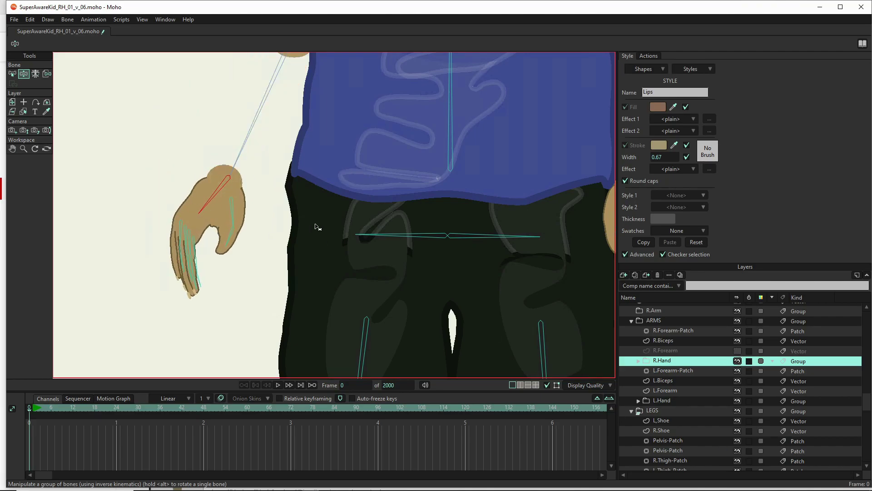
pyautogui.scroll(3, 235, 161)
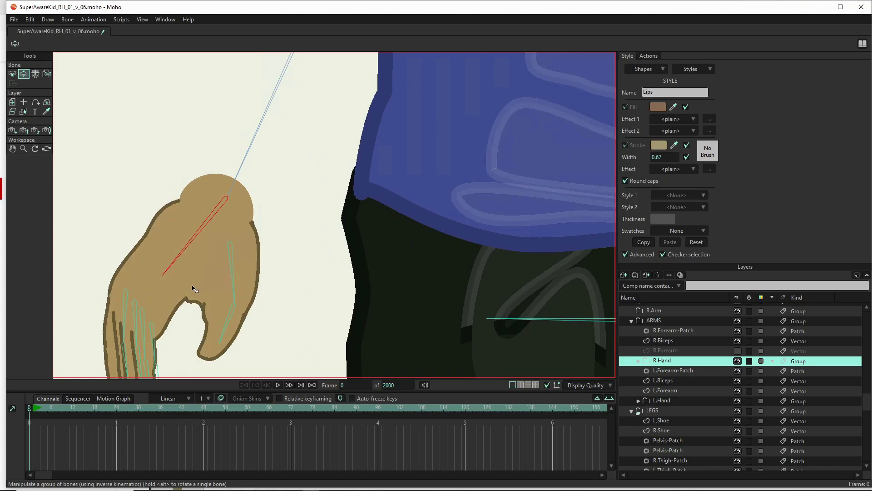
pyautogui.scroll(2, 153, 256)
pyautogui.moveTo(153, 256); pyautogui.dragTo(245, 294)
pyautogui.scroll(1, 250, 286)
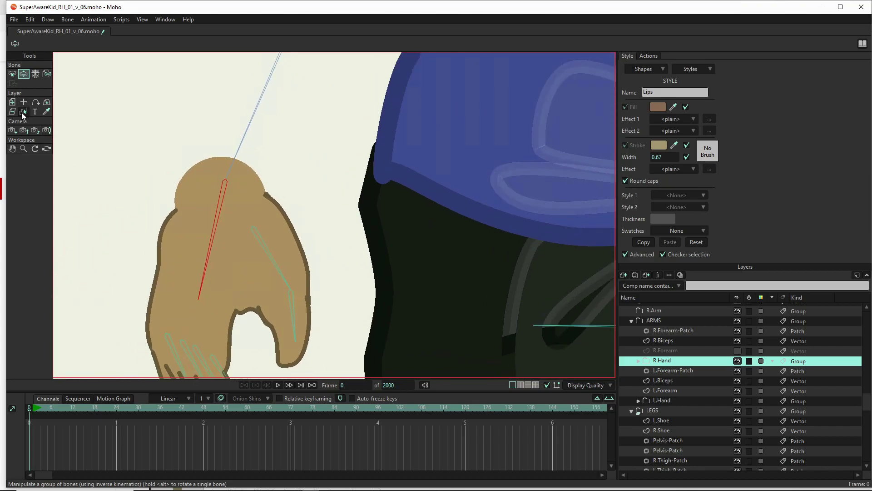
# - Nudge the R.Hand group to about X 0.0024, Y -0.0063 to center the wrist on its bone joint, and test the pivot
pyautogui.click(14, 102)
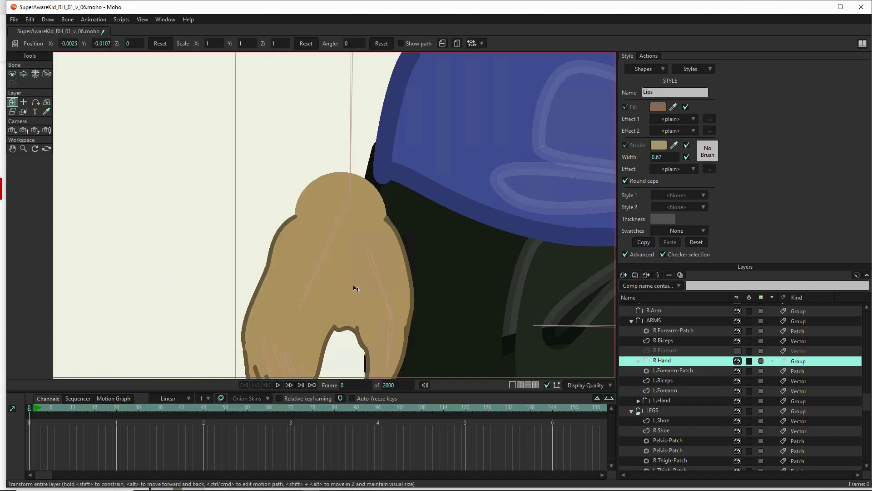
pyautogui.moveTo(338, 315)
pyautogui.mouseDown()
pyautogui.moveTo(316, 291)
pyautogui.moveTo(342, 312)
pyautogui.moveTo(338, 302)
pyautogui.mouseUp()
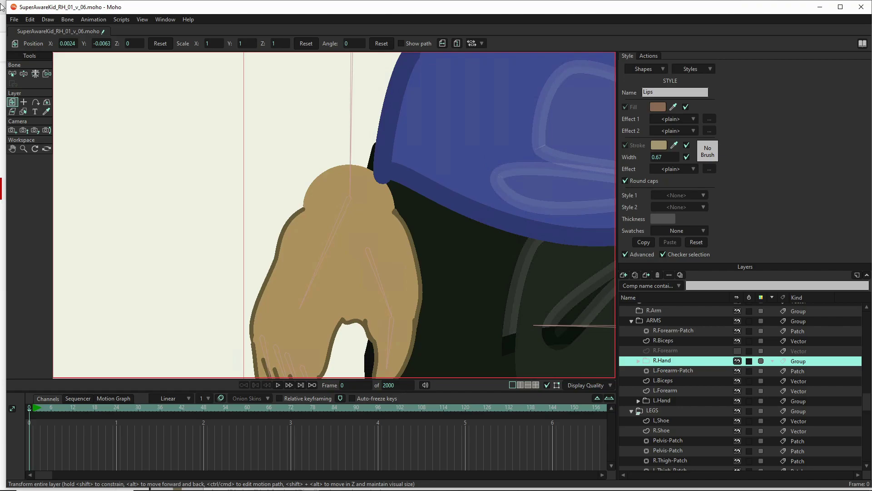
pyautogui.click(15, 75)
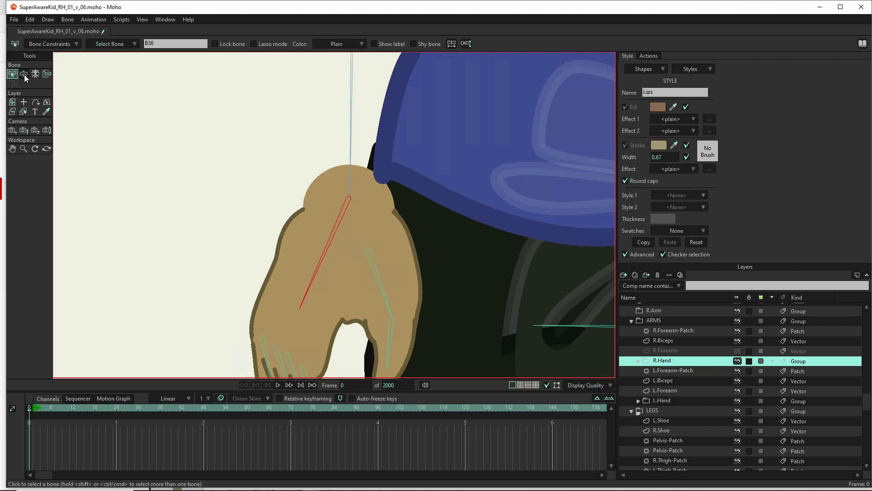
pyautogui.click(24, 74)
pyautogui.moveTo(347, 299); pyautogui.dragTo(400, 364)
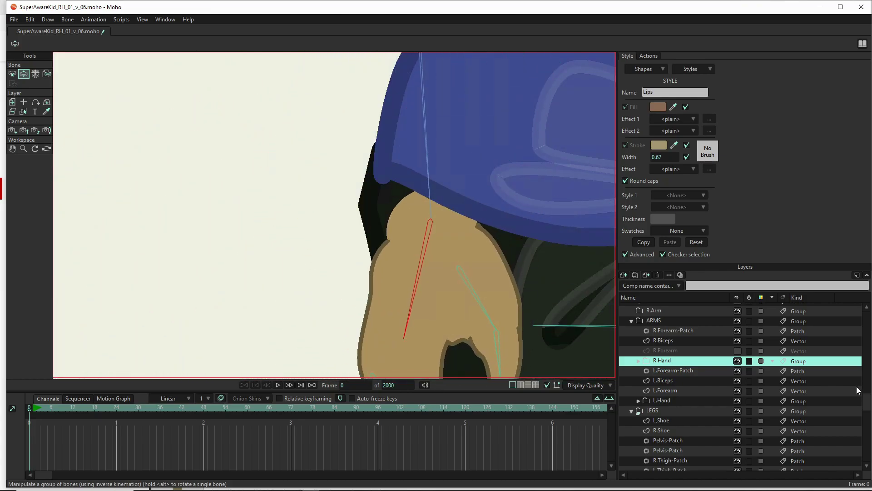
# - Show the R.Forearm layer again and pose the arm bones to check the wrist and elbow joints
pyautogui.click(737, 351)
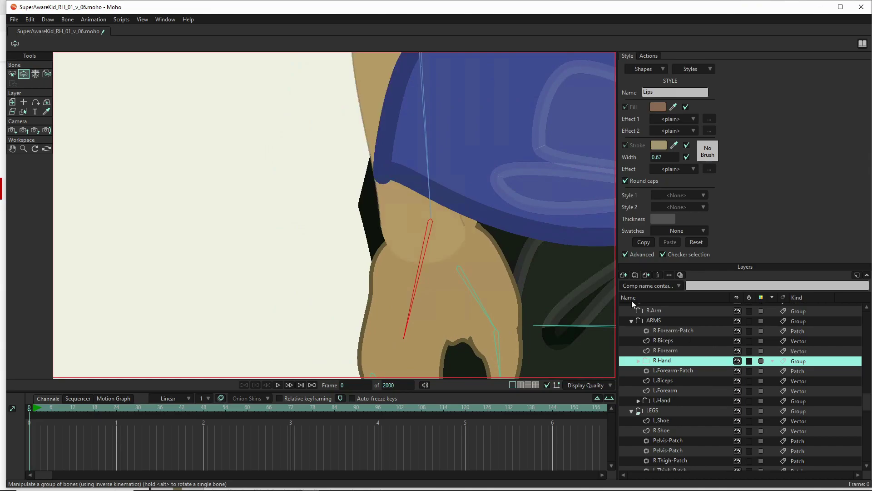
pyautogui.moveTo(429, 311); pyautogui.dragTo(136, 159)
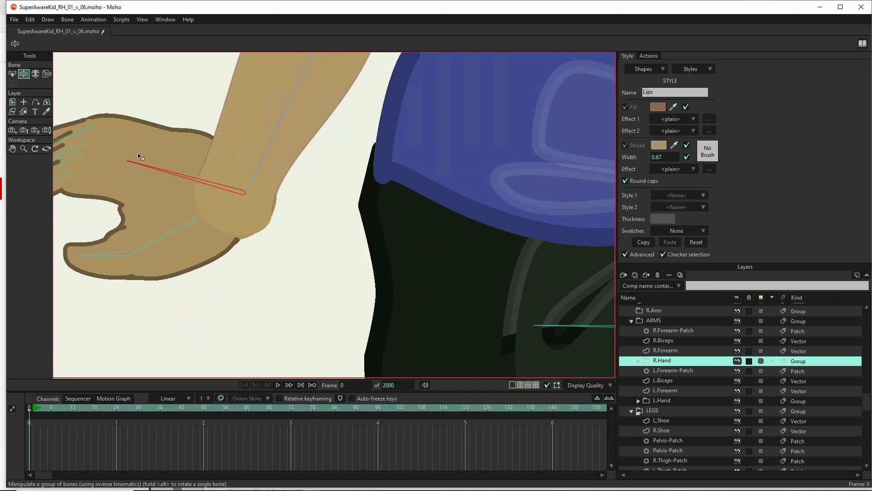
pyautogui.scroll(-5, 137, 159)
pyautogui.moveTo(224, 288); pyautogui.dragTo(217, 310)
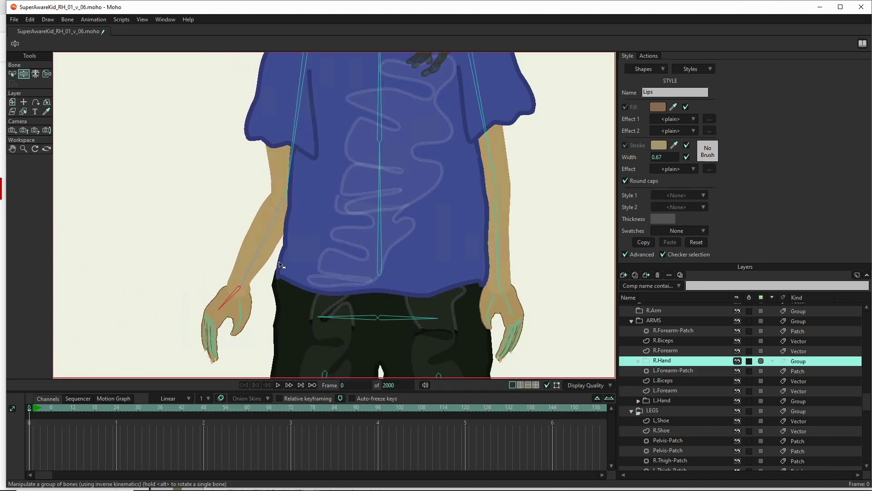
pyautogui.moveTo(262, 245); pyautogui.dragTo(336, 233)
pyautogui.hotkey('ctrl', 'r')
# - Delete the empty R.Arm group
pyautogui.scroll(3, 659, 370)
pyautogui.click(659, 370)
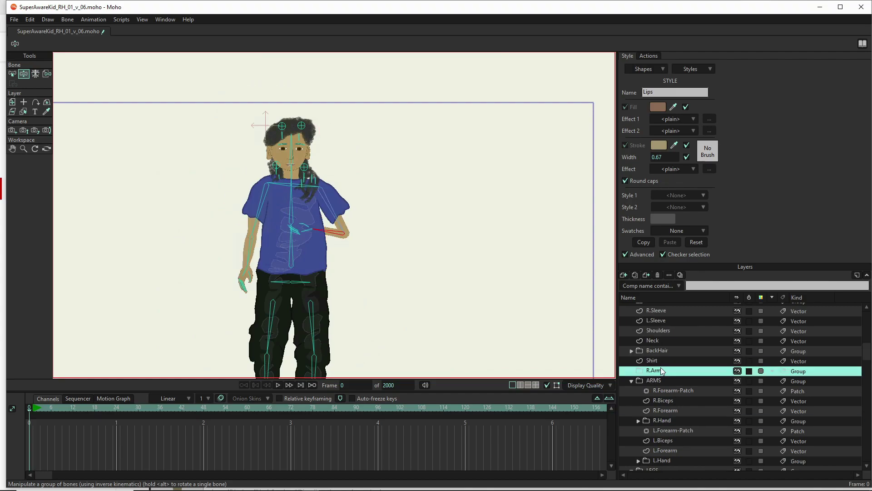
pyautogui.click(658, 275)
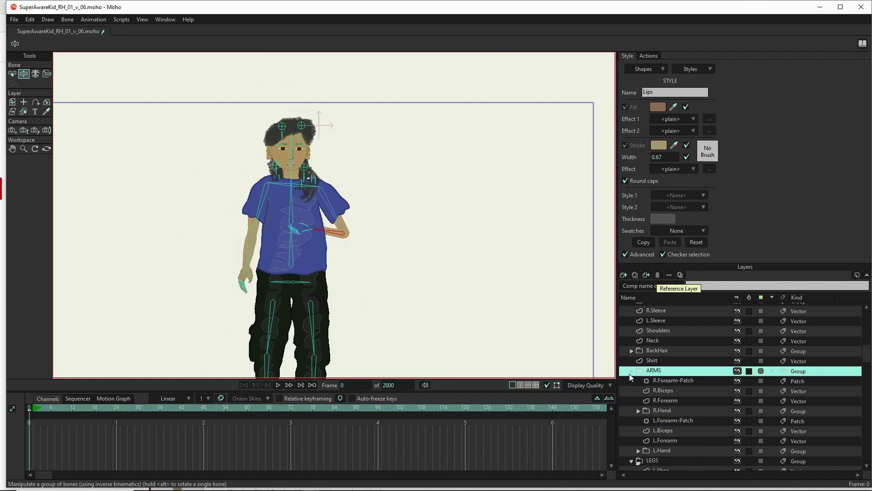
# - Collapse the ARMS group and move it above the Shoulders layer, just below L.Sleeve
pyautogui.click(630, 371)
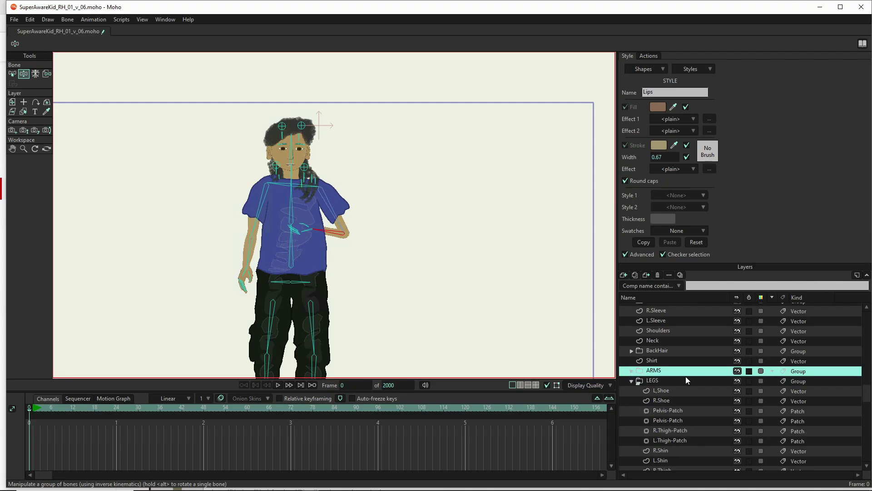
pyautogui.moveTo(667, 371); pyautogui.dragTo(667, 359)
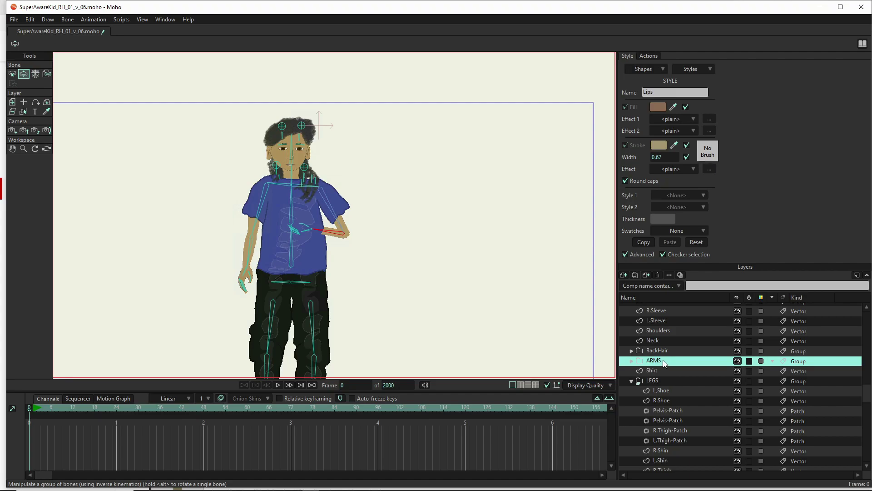
pyautogui.moveTo(663, 361); pyautogui.dragTo(665, 327)
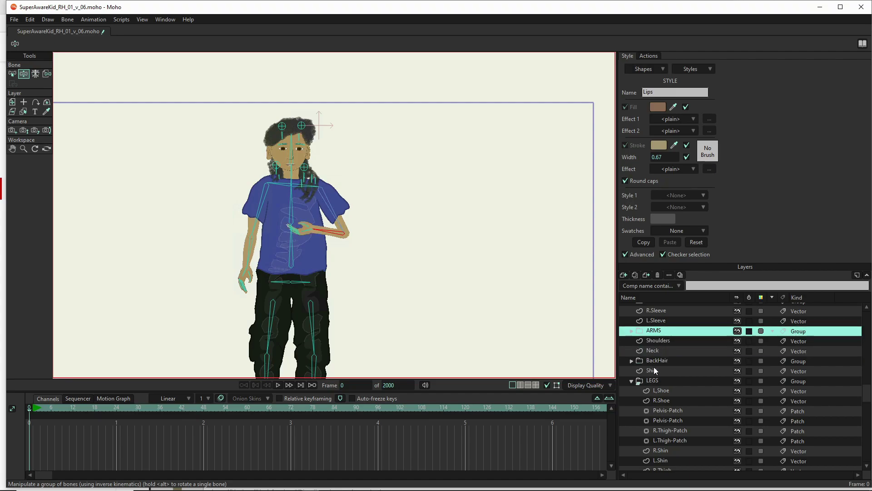
pyautogui.scroll(3, 266, 196)
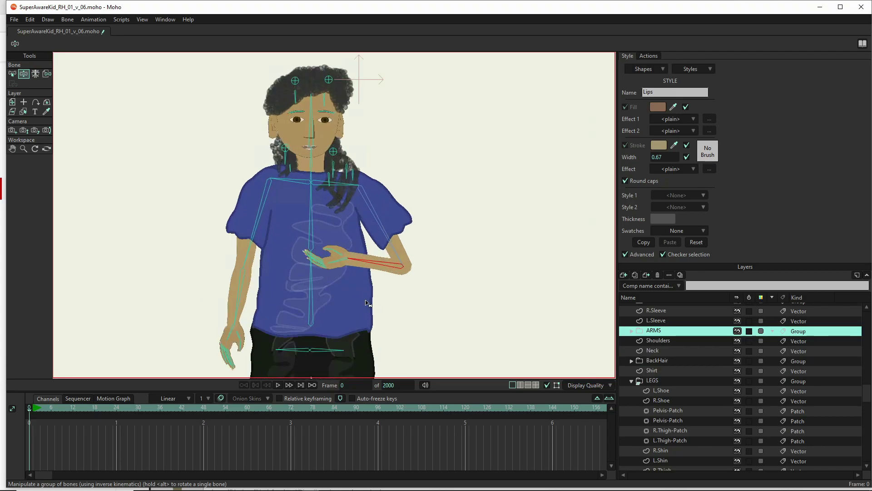
# - Inspect L.Sleeve's point binding and pose the shoulder and arm bones to check how the sleeve deforms
pyautogui.moveTo(372, 268)
pyautogui.mouseDown()
pyautogui.moveTo(393, 310)
pyautogui.moveTo(412, 301)
pyautogui.moveTo(313, 196)
pyautogui.moveTo(350, 186)
pyautogui.moveTo(388, 213)
pyautogui.mouseUp()
pyautogui.click(657, 310)
pyautogui.click(667, 328)
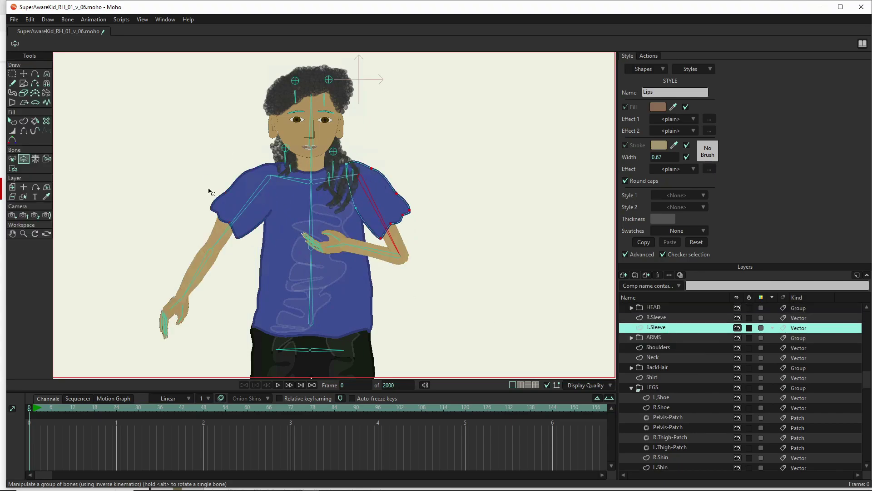
pyautogui.click(14, 169)
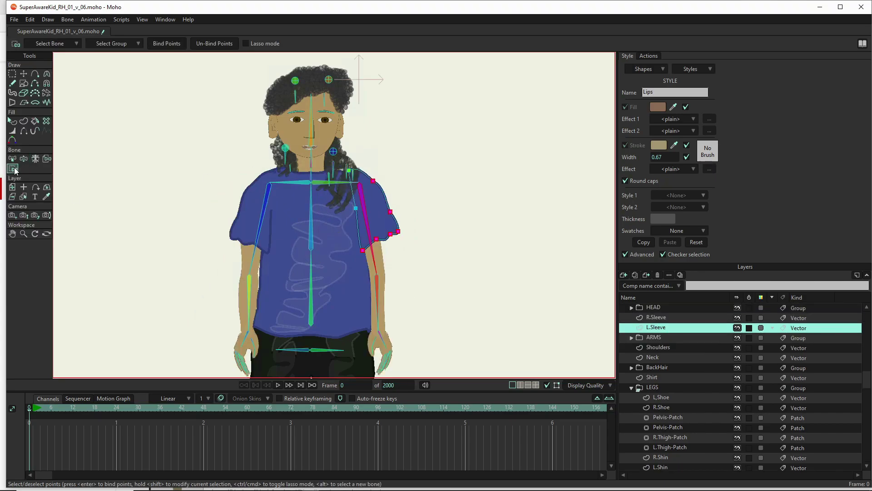
pyautogui.scroll(2, 368, 203)
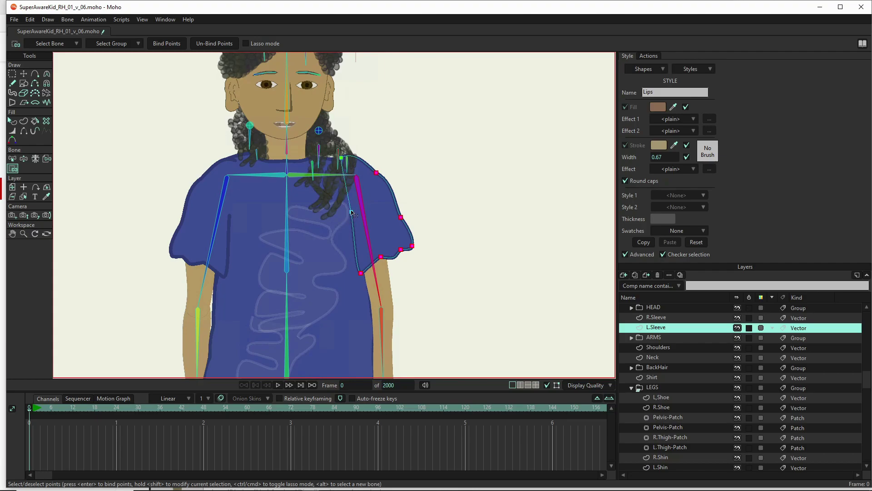
pyautogui.click(23, 159)
pyautogui.moveTo(326, 178); pyautogui.dragTo(324, 200)
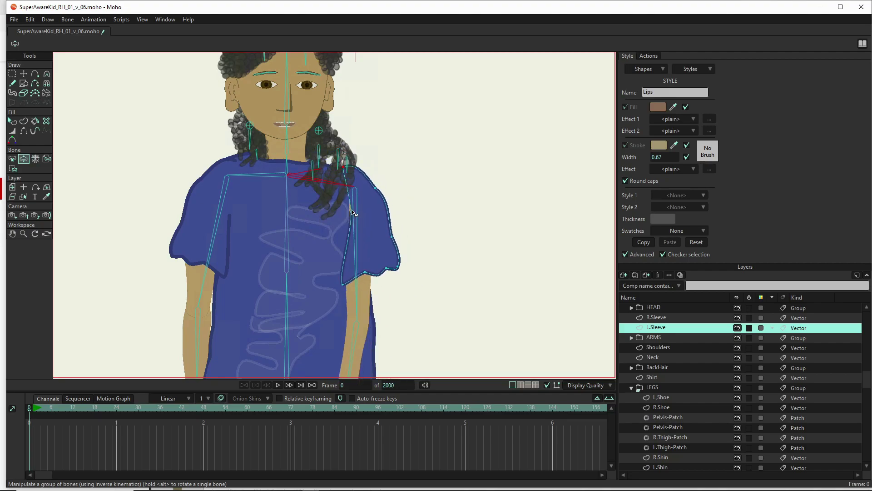
pyautogui.moveTo(361, 255); pyautogui.dragTo(397, 246)
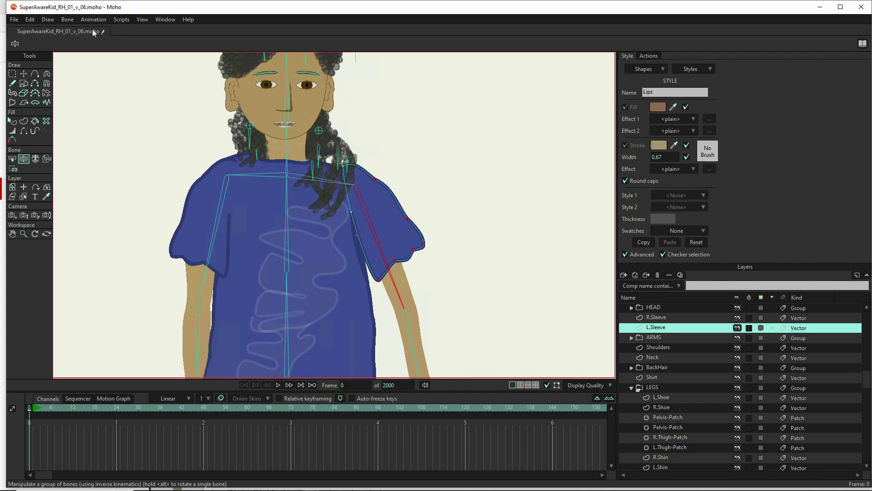
# - Release L.Sleeve's points from their bones and bind the whole layer to the left upper arm bone
pyautogui.click(67, 19)
pyautogui.click(81, 63)
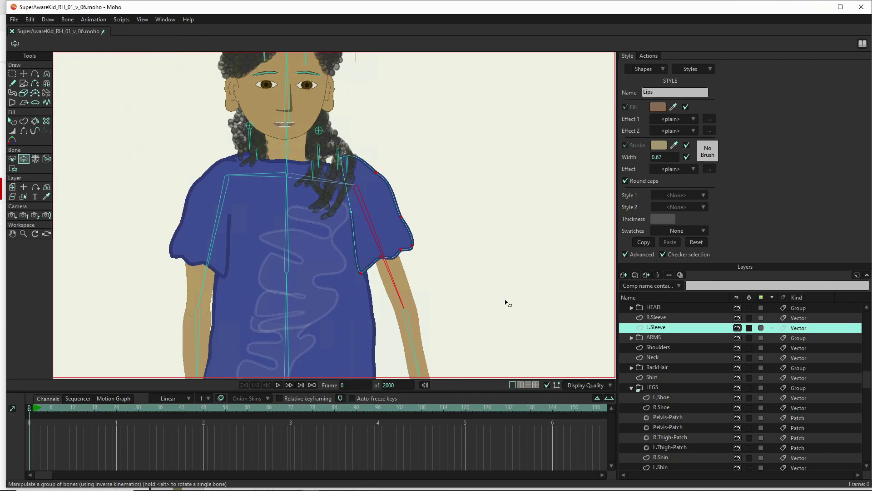
pyautogui.click(47, 159)
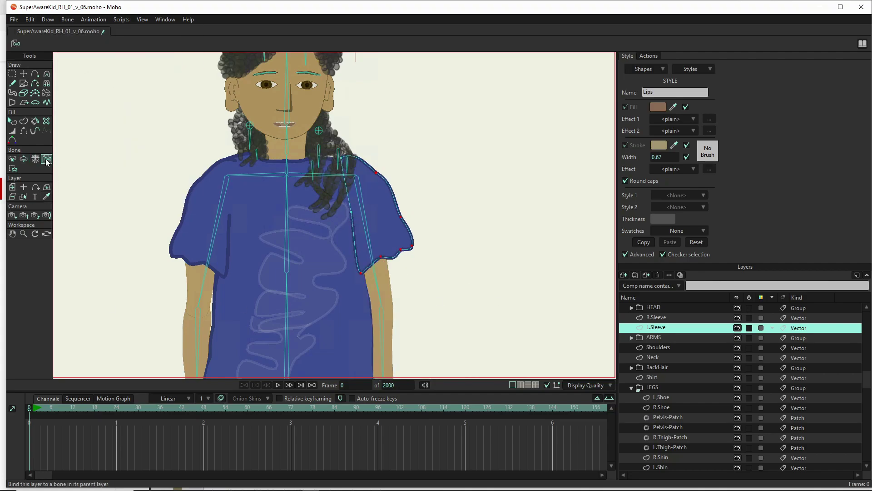
pyautogui.click(366, 235)
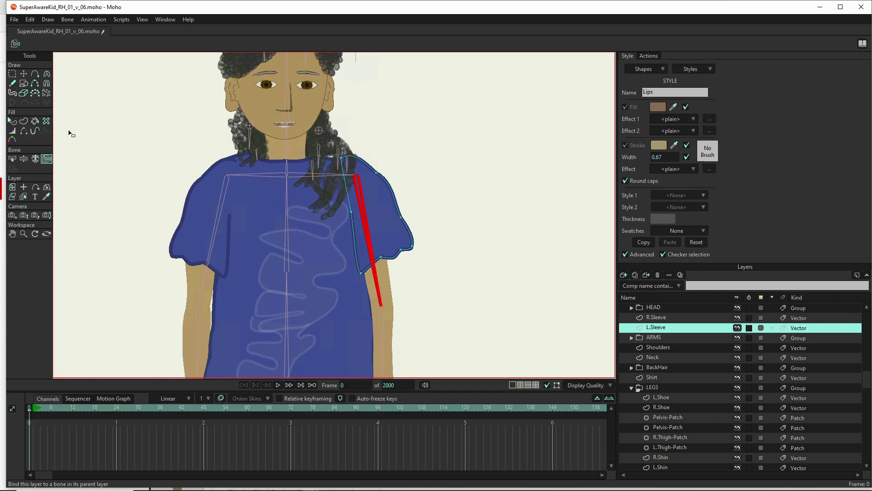
# - Swing the left upper arm bone to test how the newly bound sleeve follows it
pyautogui.click(23, 159)
pyautogui.moveTo(369, 243); pyautogui.dragTo(186, 39)
pyautogui.moveTo(269, 231); pyautogui.dragTo(396, 262)
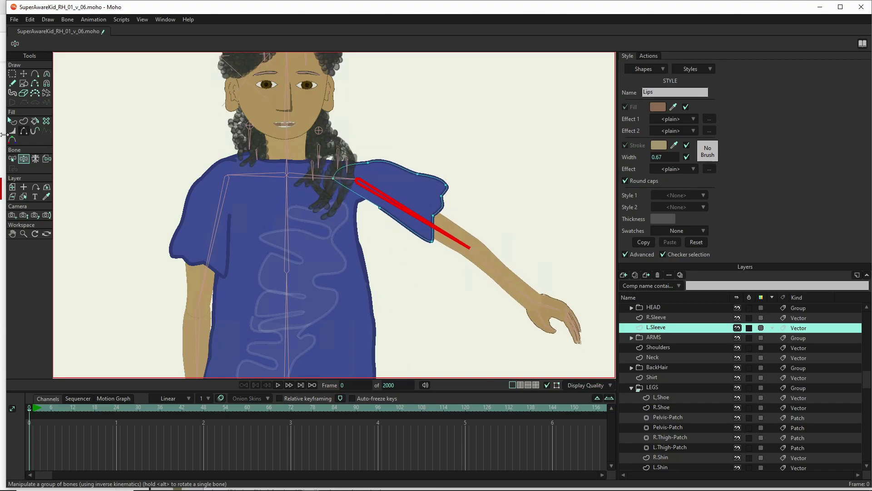
# - Hide the BackHair and FrontHair groups, keeping the HEAD group visible
pyautogui.click(24, 132)
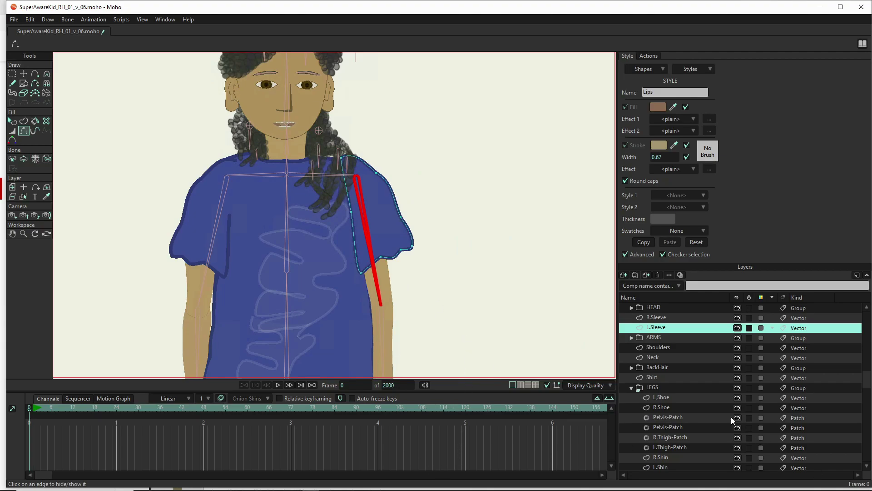
pyautogui.click(737, 308)
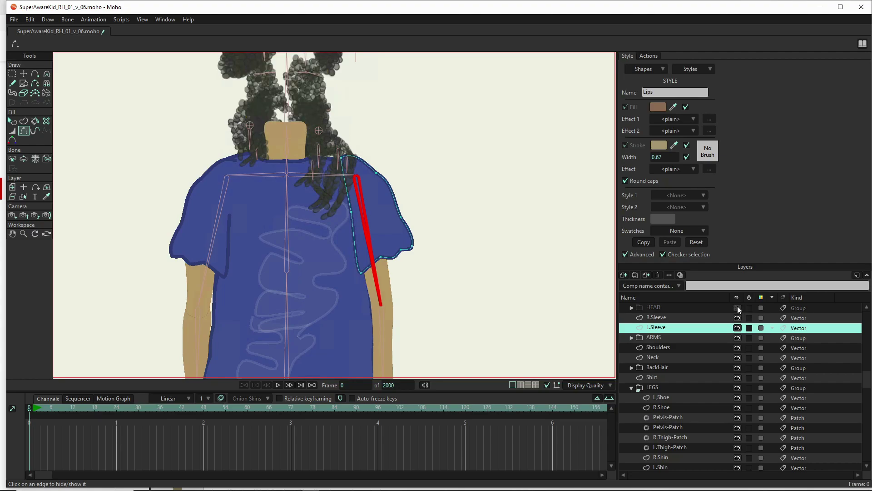
pyautogui.click(738, 308)
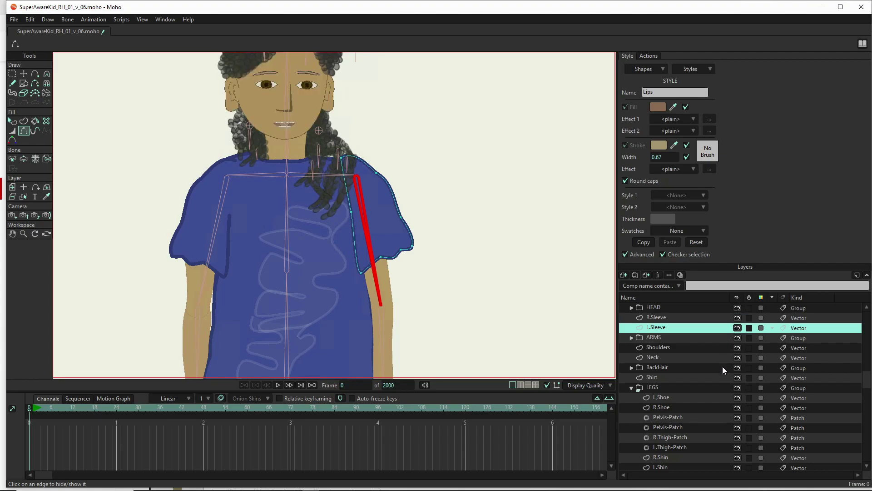
pyautogui.click(738, 368)
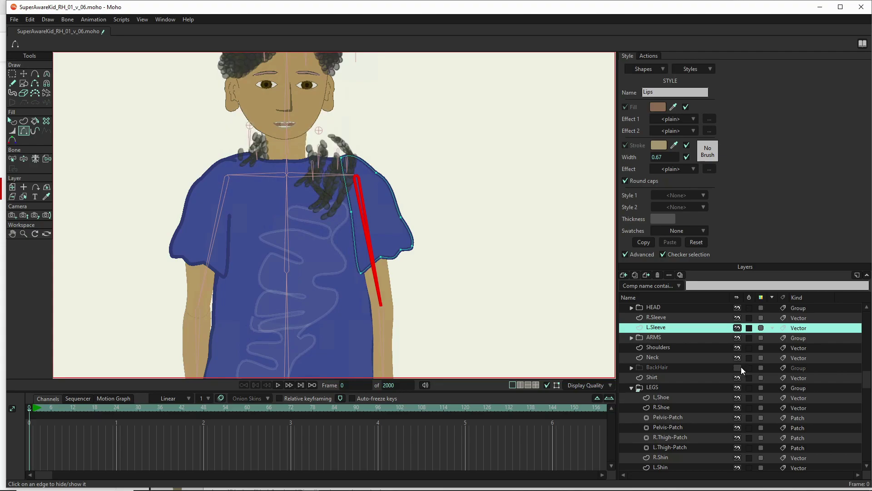
pyautogui.scroll(1, 742, 341)
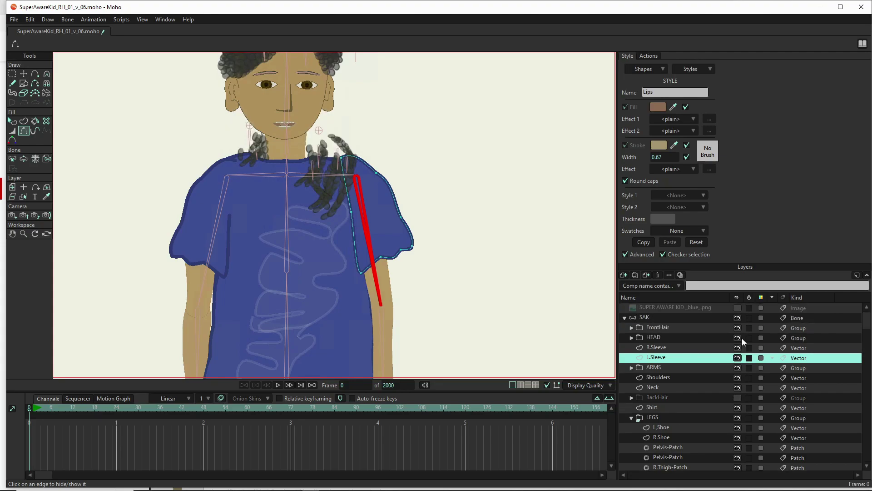
pyautogui.click(737, 327)
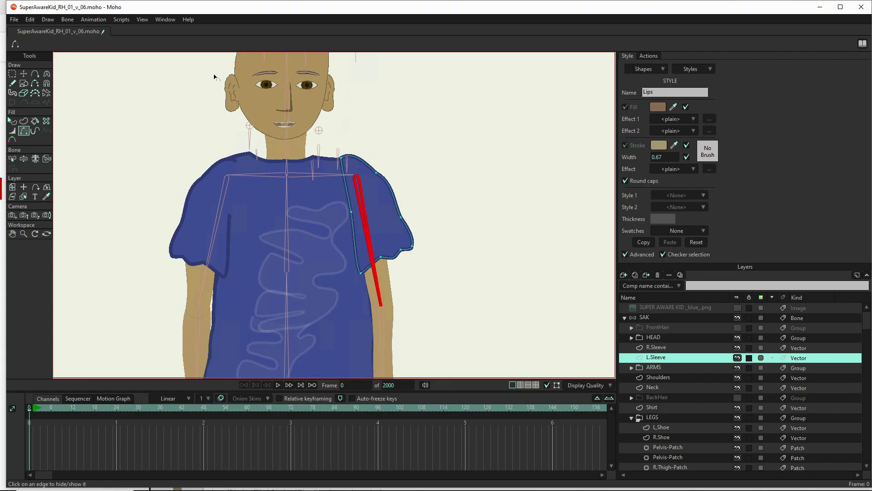
# - Draw a guide circle in the Circle style on the L.Sleeve layer, around the left shoulder joint
pyautogui.scroll(2, 314, 132)
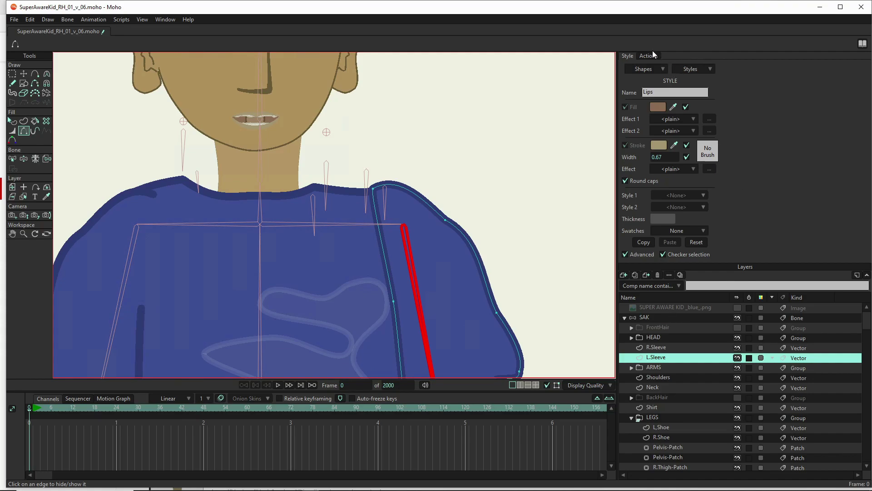
pyautogui.click(683, 67)
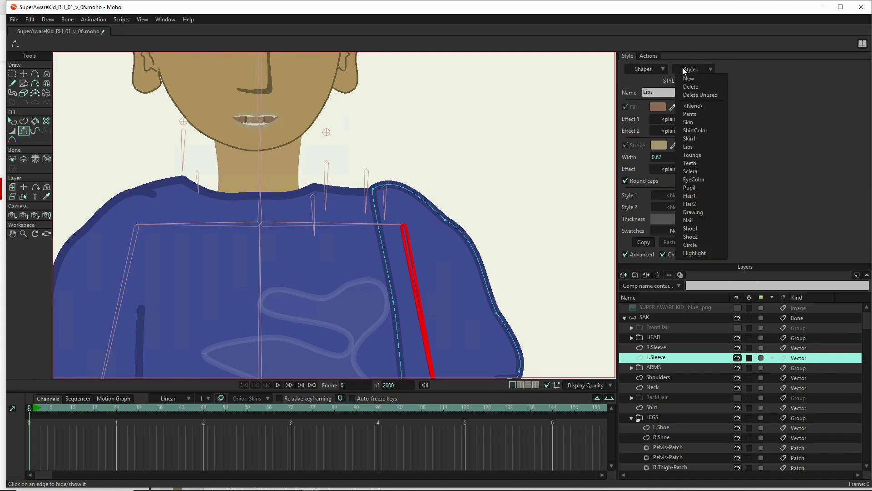
pyautogui.click(694, 246)
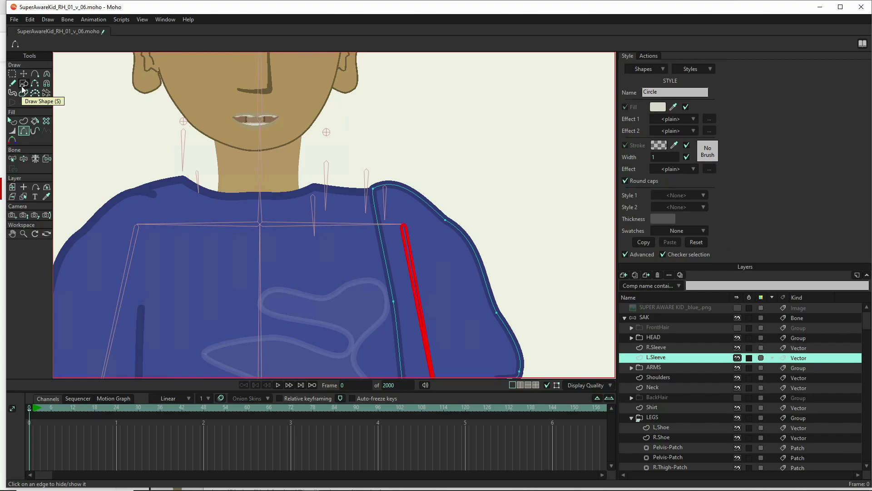
pyautogui.click(23, 84)
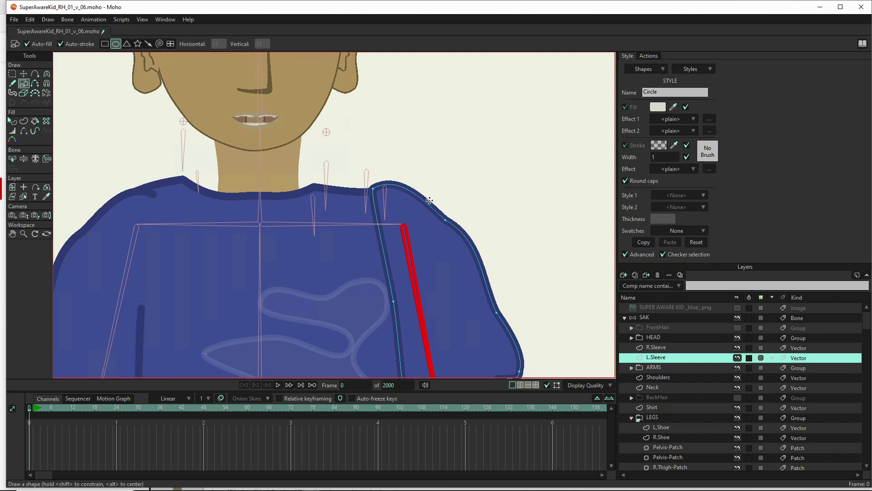
pyautogui.moveTo(368, 188); pyautogui.dragTo(428, 247)
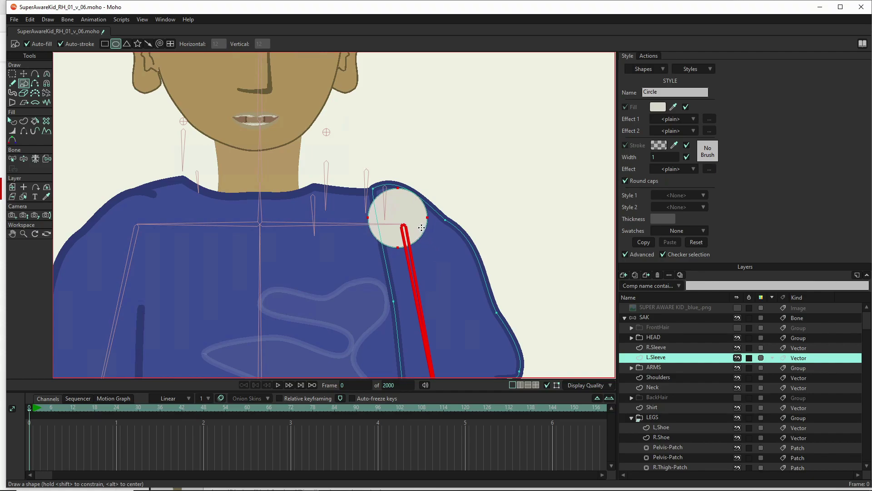
# - Center the guide circle on the left upper arm bone's joint, at about X 0, Y -0.4167
pyautogui.press('t')
pyautogui.moveTo(407, 212); pyautogui.dragTo(414, 220)
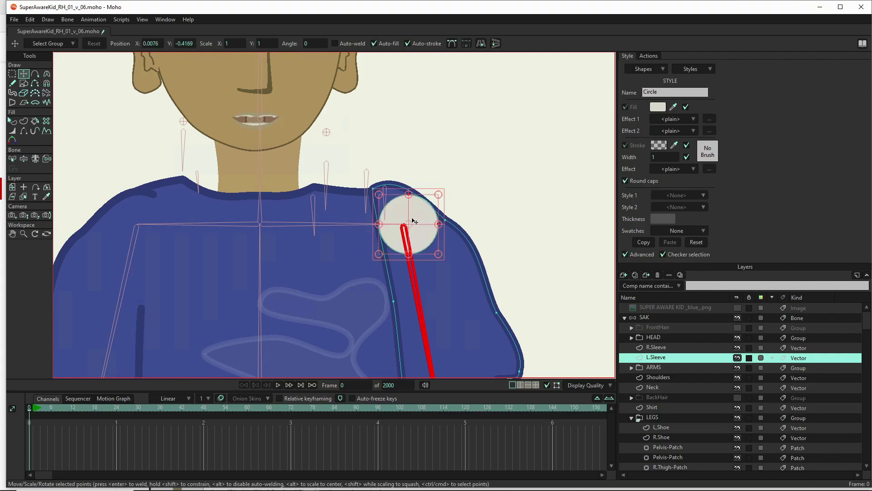
pyautogui.scroll(5, 411, 225)
pyautogui.scroll(2, 412, 225)
pyautogui.moveTo(438, 247); pyautogui.dragTo(378, 257)
pyautogui.scroll(2, 378, 257)
pyautogui.moveTo(355, 182); pyautogui.dragTo(360, 193)
pyautogui.moveTo(320, 227)
pyautogui.mouseDown()
pyautogui.moveTo(313, 245)
pyautogui.moveTo(294, 206)
pyautogui.moveTo(270, 224)
pyautogui.moveTo(308, 179)
pyautogui.moveTo(317, 146)
pyautogui.moveTo(244, 298)
pyautogui.moveTo(259, 326)
pyautogui.moveTo(322, 253)
pyautogui.mouseUp()
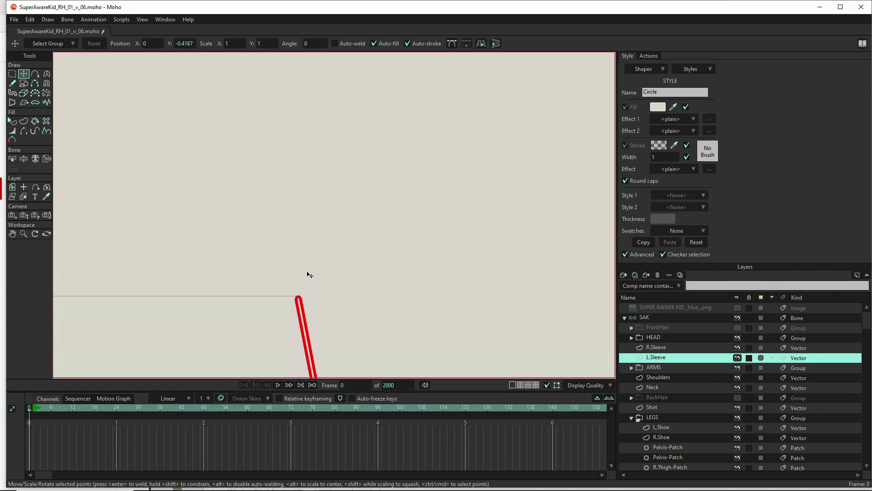
pyautogui.moveTo(312, 280); pyautogui.dragTo(299, 248)
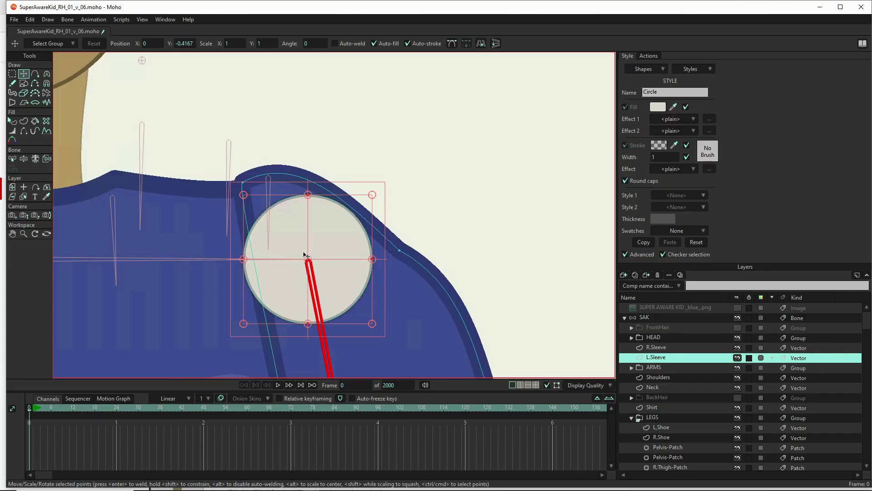
# - Move the lower and outer points of the Shoulders layer inward, toward the edge of the guide circle
pyautogui.click(680, 378)
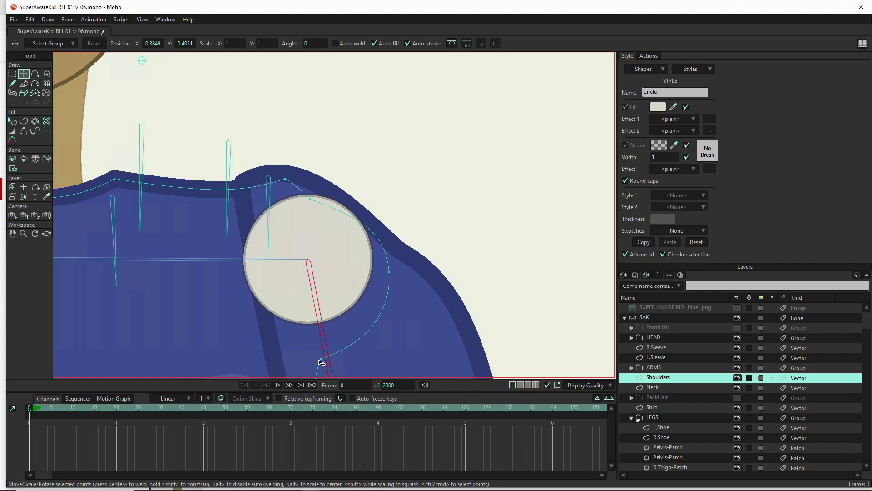
pyautogui.moveTo(321, 359); pyautogui.dragTo(314, 323)
pyautogui.moveTo(392, 273); pyautogui.dragTo(382, 258)
# - Enlarge the L.Sleeve guide circle about its center so it nearly fills the rounded shoulder
pyautogui.keyDown('ctrl'); pyautogui.keyDown('alt'); pyautogui.click(383, 257); pyautogui.keyUp('alt'); pyautogui.keyUp('ctrl')
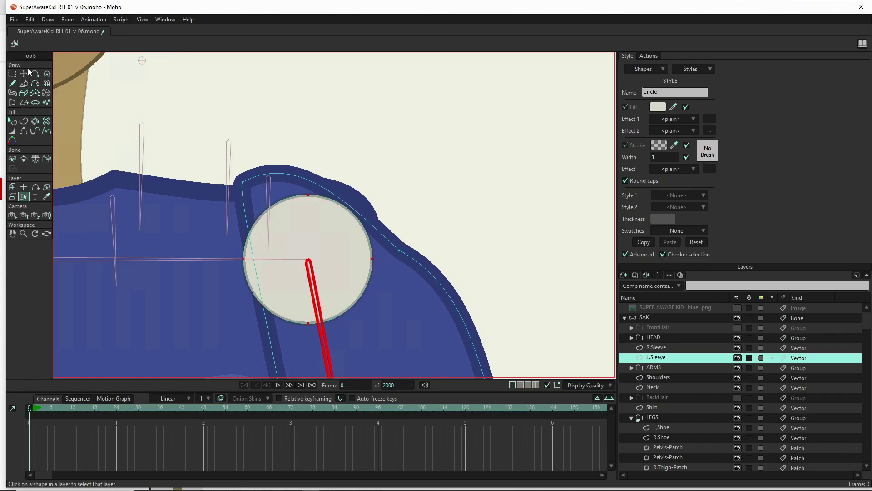
pyautogui.click(256, 234)
pyautogui.click(362, 226)
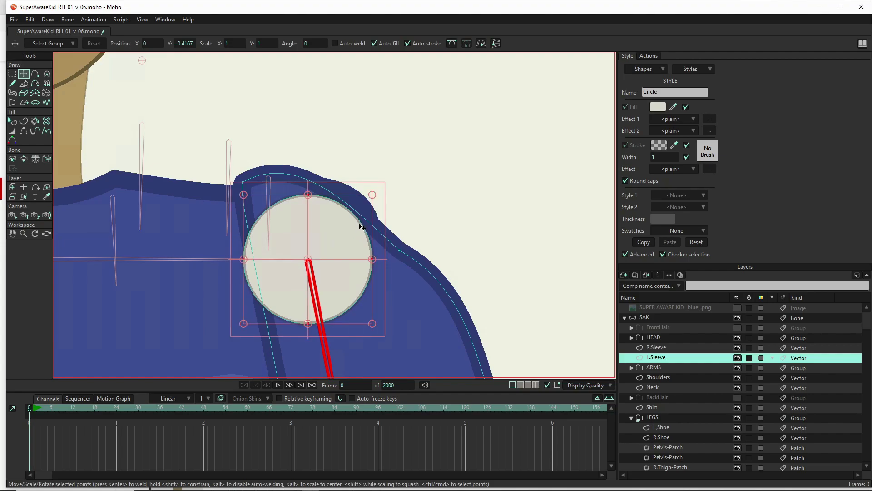
pyautogui.moveTo(373, 325); pyautogui.dragTo(387, 337)
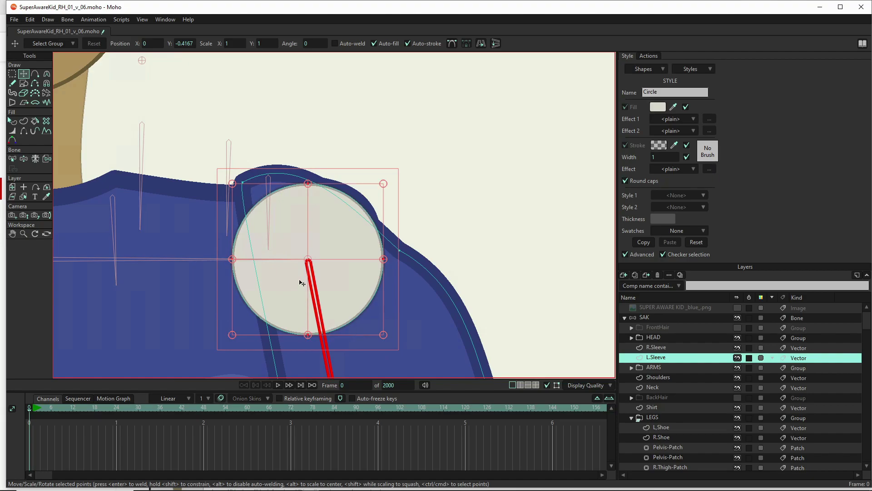
# - Move L.Sleeve's upper inner corner point toward the circle and bend the sleeve's top curve around the circle's edge
pyautogui.click(246, 185)
pyautogui.moveTo(246, 187)
pyautogui.mouseDown()
pyautogui.moveTo(268, 189)
pyautogui.moveTo(259, 188)
pyautogui.mouseUp()
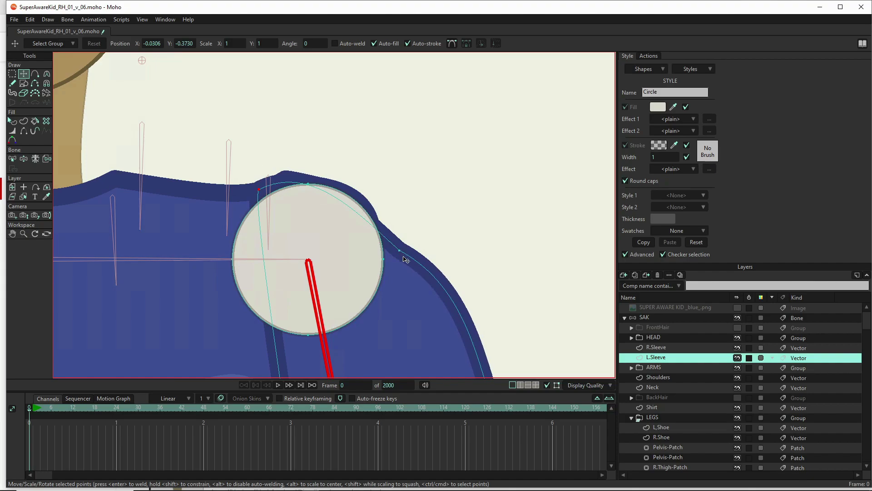
pyautogui.click(399, 251)
pyautogui.press('c')
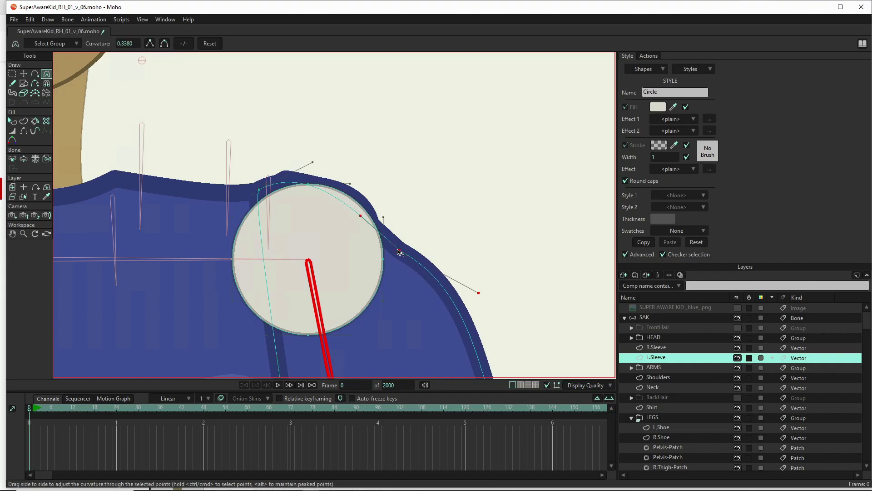
pyautogui.keyDown('ctrl'); pyautogui.click(368, 212); pyautogui.keyUp('ctrl')
pyautogui.moveTo(369, 214); pyautogui.dragTo(367, 191)
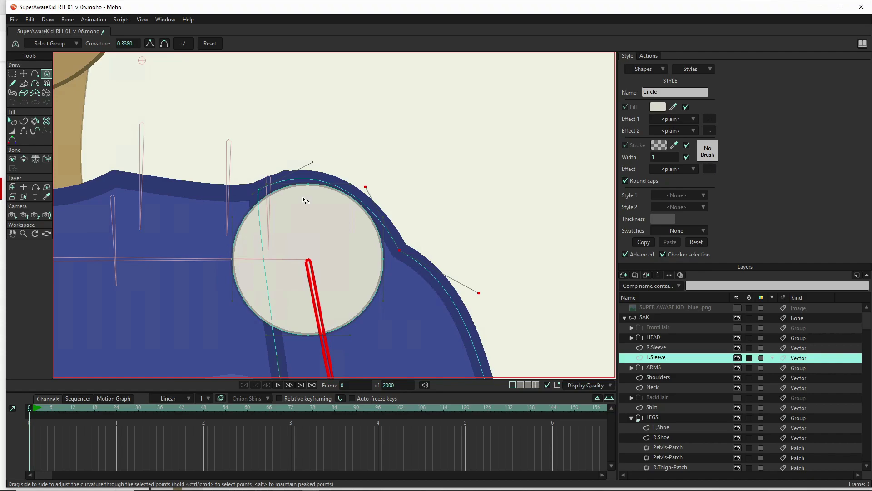
# - Move the lower and outer points of the Shoulders layer onto the edge of the enlarged guide circle
pyautogui.click(689, 377)
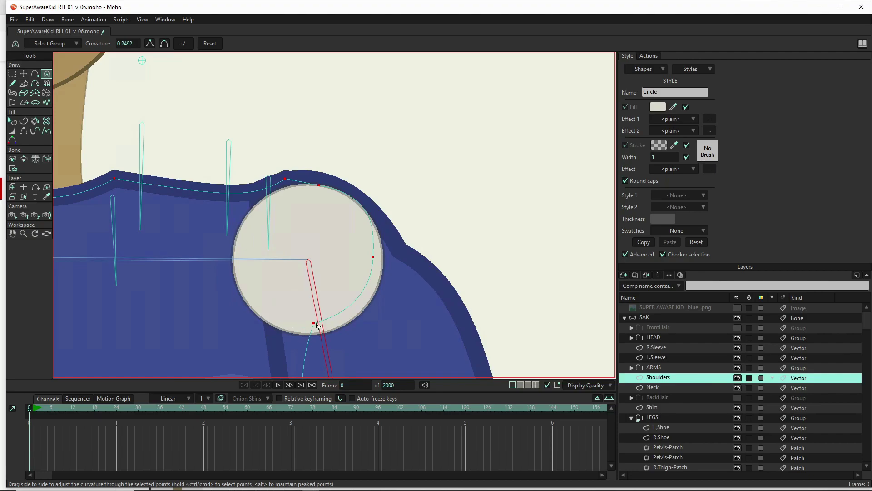
pyautogui.press('t')
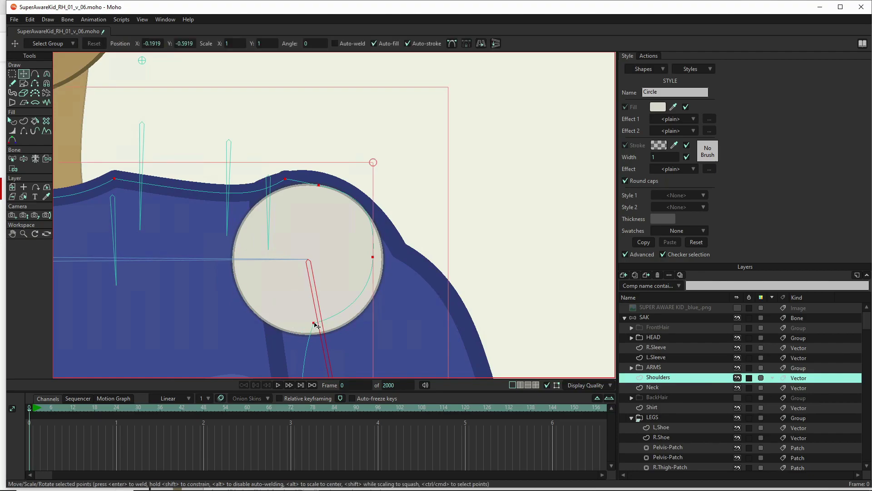
pyautogui.click(314, 323)
pyautogui.moveTo(315, 323); pyautogui.dragTo(301, 336)
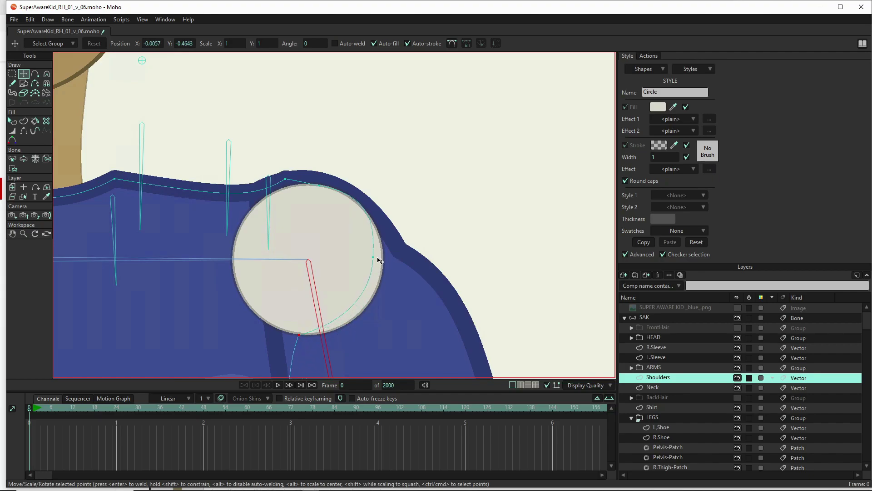
pyautogui.moveTo(375, 258); pyautogui.dragTo(381, 289)
# - Move the Shoulders layer's top point toward the neck and level its curve handle to smooth the shoulder line
pyautogui.moveTo(286, 179); pyautogui.dragTo(253, 186)
pyautogui.press('c')
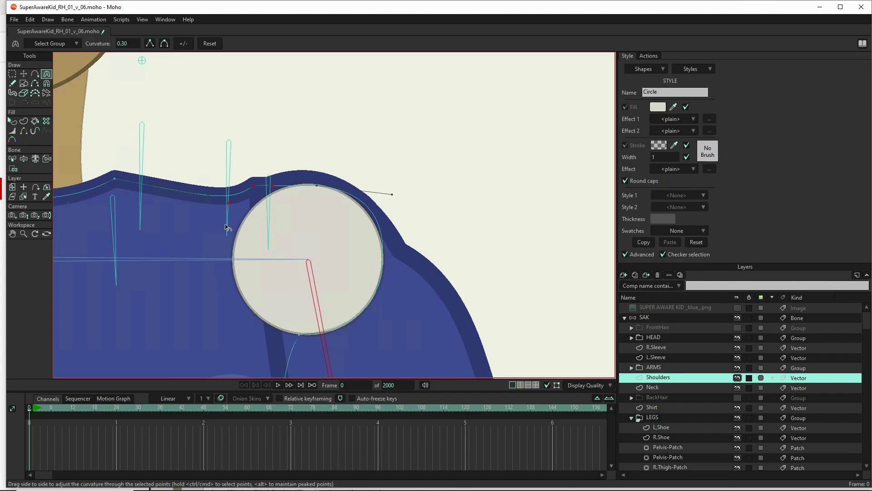
pyautogui.moveTo(226, 214); pyautogui.dragTo(203, 195)
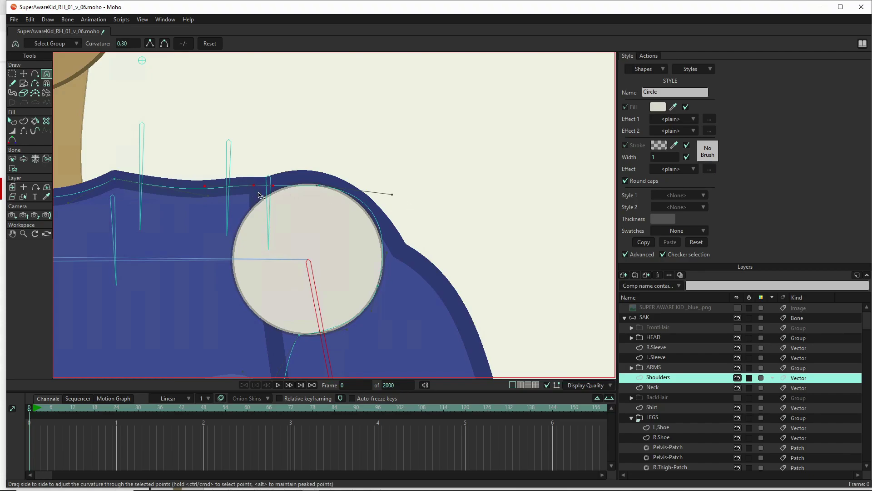
# - Raise the Shoulders layer's point beside the guide circle slightly, center the next point atop the circle, and adjust its curve handle to the edge
pyautogui.click(274, 186)
pyautogui.press('t')
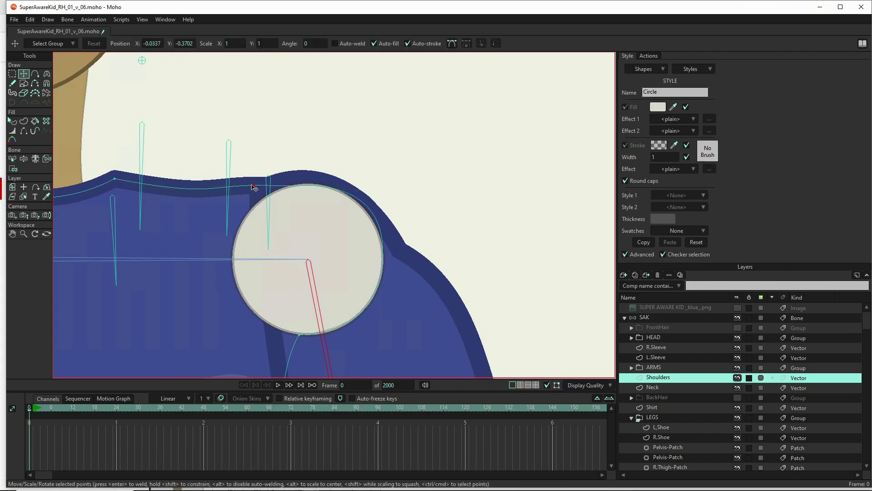
pyautogui.moveTo(254, 186); pyautogui.dragTo(254, 183)
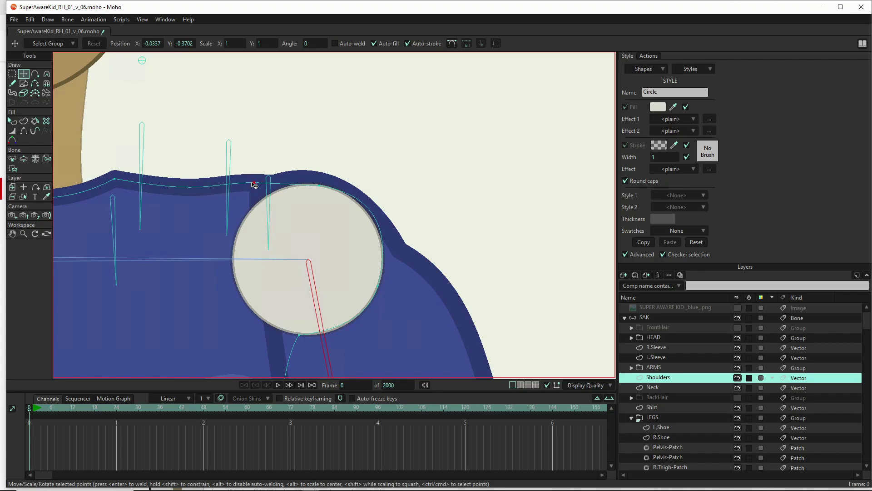
pyautogui.moveTo(316, 185); pyautogui.dragTo(306, 185)
pyautogui.press('c')
pyautogui.moveTo(396, 188)
pyautogui.mouseDown()
pyautogui.moveTo(380, 189)
pyautogui.moveTo(392, 187)
pyautogui.mouseUp()
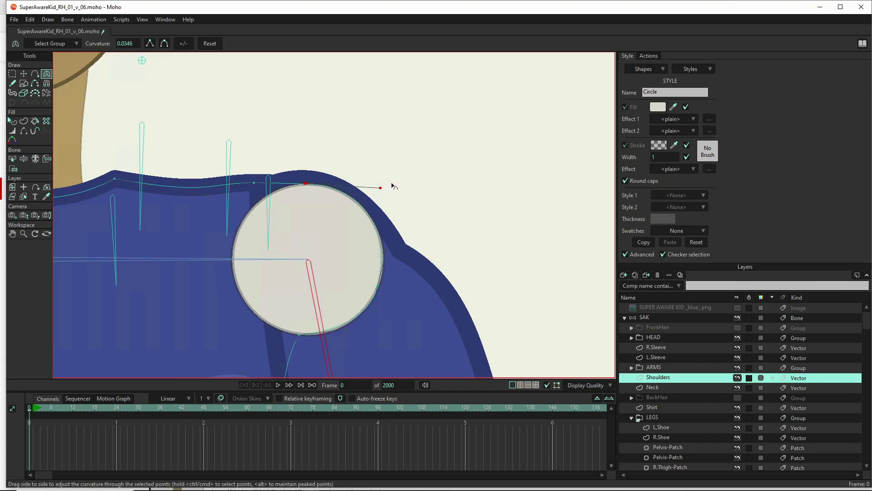
# - Adjust the curve handle of the Shoulders layer's outer point so the line follows the guide circle's lower edge
pyautogui.keyDown('ctrl'); pyautogui.click(391, 258); pyautogui.keyUp('ctrl')
pyautogui.click(380, 336)
pyautogui.click(344, 333)
pyautogui.moveTo(342, 338); pyautogui.dragTo(351, 342)
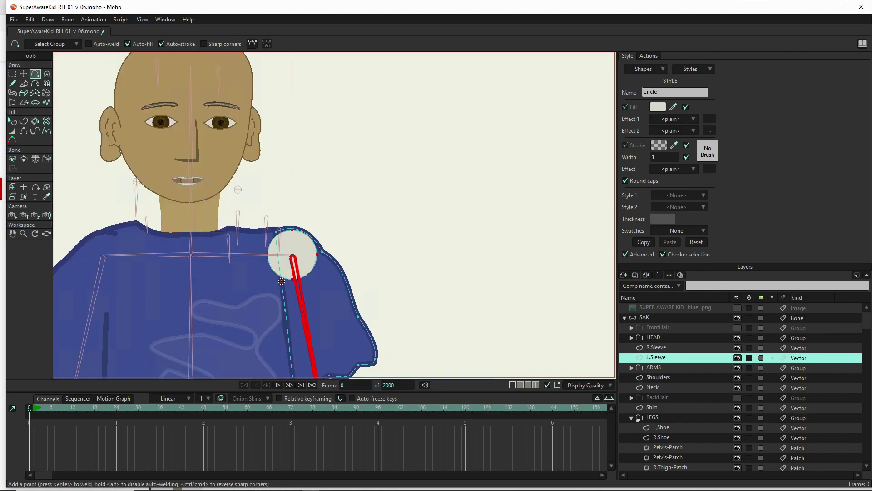
# - Move L.Sleeve's upper inner corner point onto the guide circle and bend the sleeve's inner edge around the circle
pyautogui.scroll(6, 282, 281)
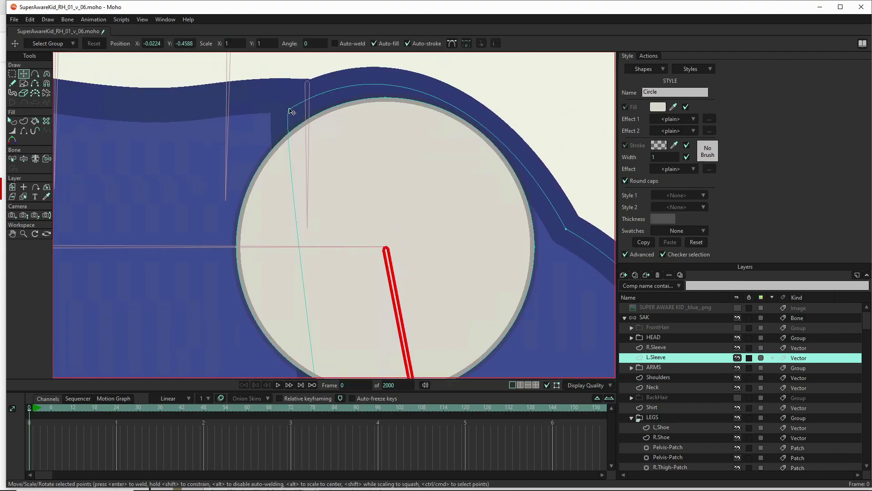
pyautogui.moveTo(291, 111); pyautogui.dragTo(304, 125)
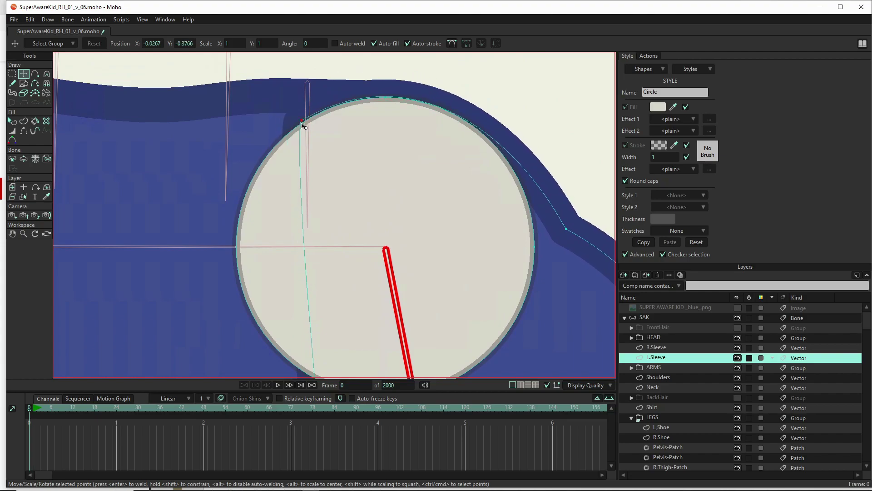
pyautogui.press('c')
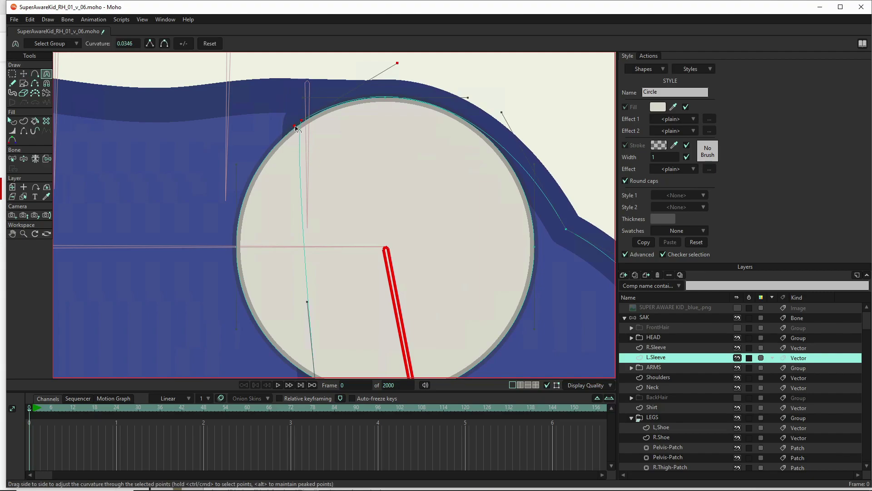
pyautogui.moveTo(297, 127); pyautogui.dragTo(209, 208)
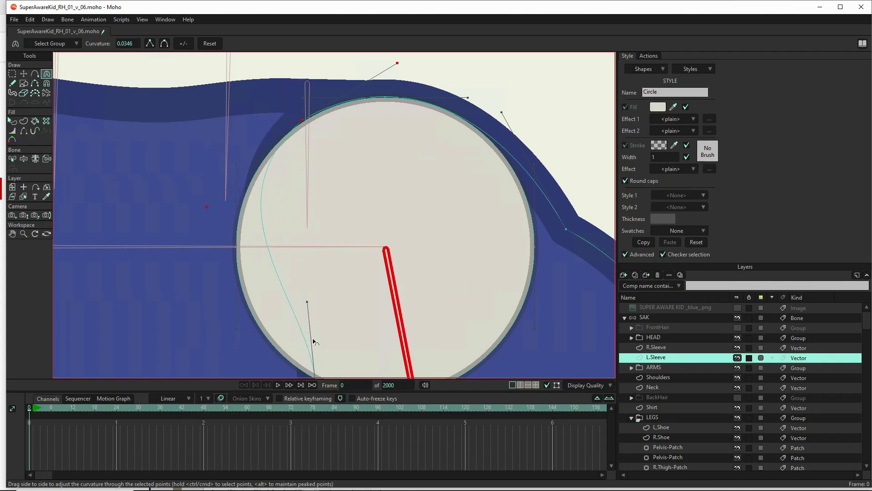
pyautogui.scroll(-3, 401, 74)
pyautogui.scroll(3, 402, 93)
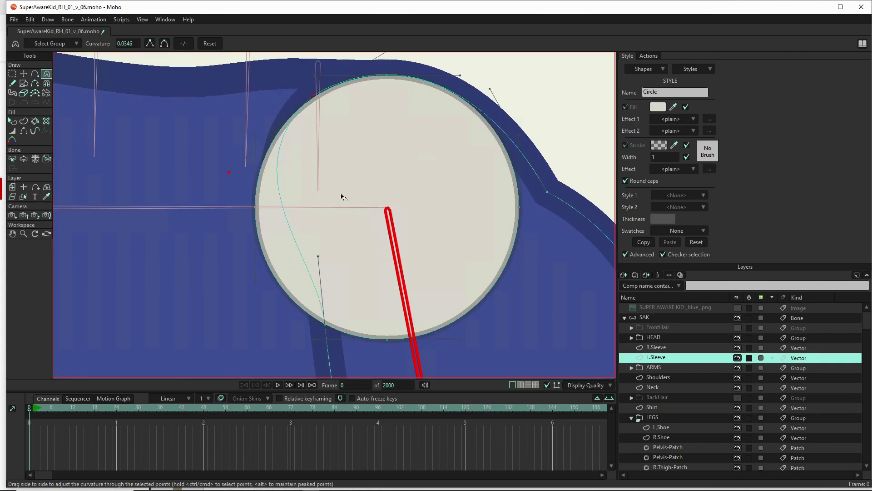
pyautogui.moveTo(317, 259); pyautogui.dragTo(247, 288)
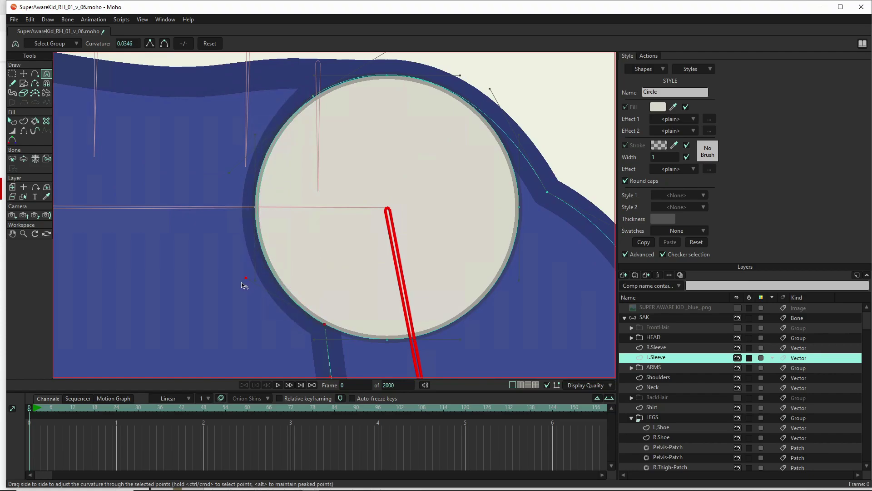
# - Fine-tune L.Sleeve's upper inner corner point and its curve handle so the inner edge matches the guide circle
pyautogui.click(230, 158)
pyautogui.moveTo(229, 156)
pyautogui.mouseDown()
pyautogui.moveTo(240, 153)
pyautogui.moveTo(222, 153)
pyautogui.mouseUp()
pyautogui.moveTo(225, 162); pyautogui.dragTo(218, 174)
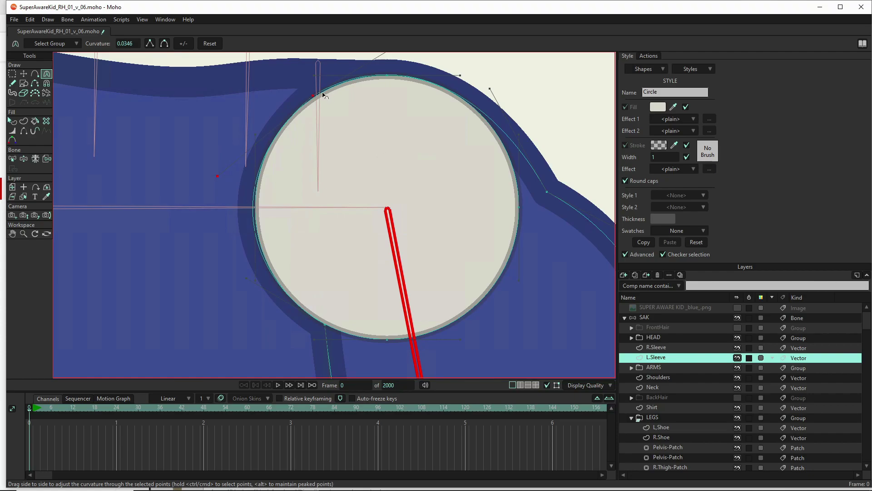
pyautogui.press('t')
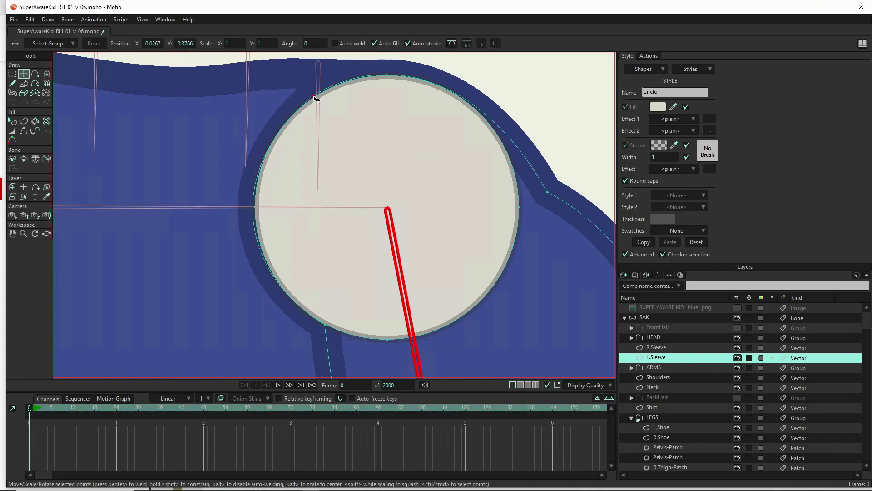
pyautogui.press('c')
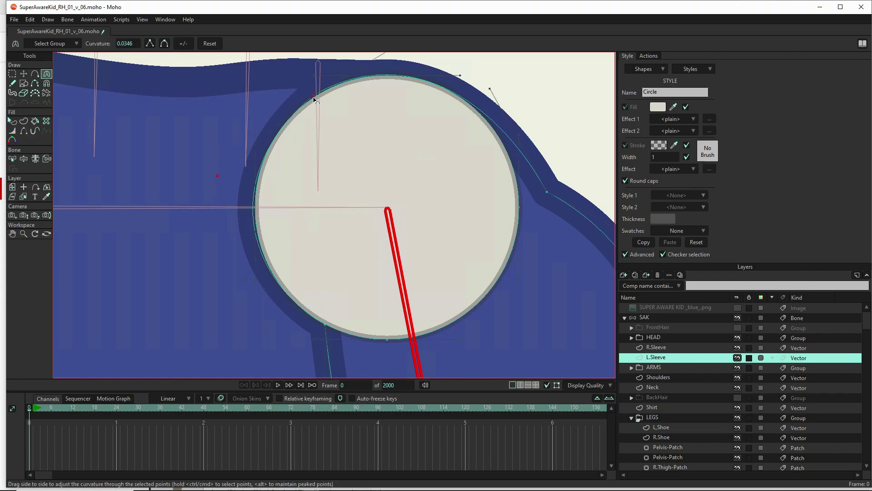
pyautogui.press('t')
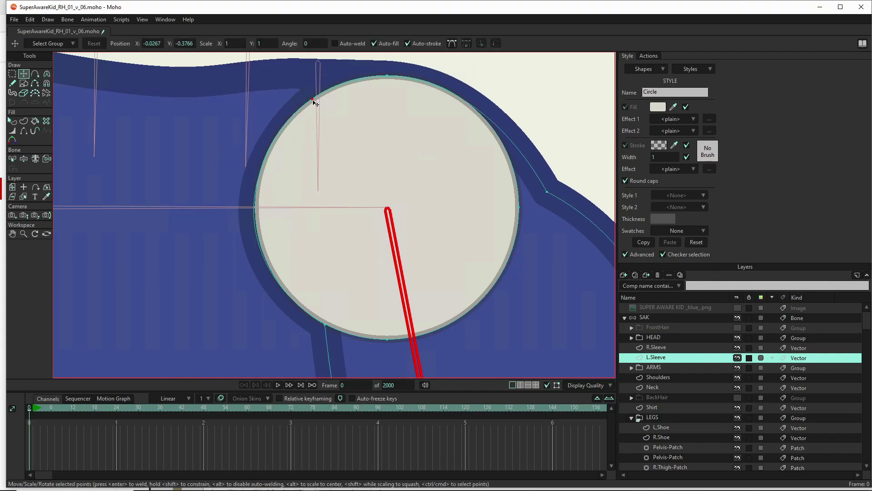
pyautogui.moveTo(315, 103); pyautogui.dragTo(315, 99)
pyautogui.press('c')
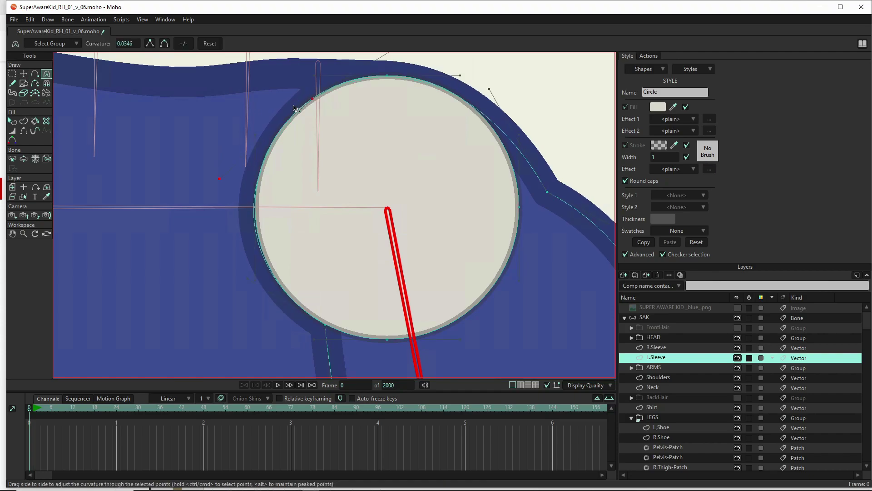
pyautogui.moveTo(211, 187); pyautogui.dragTo(220, 162)
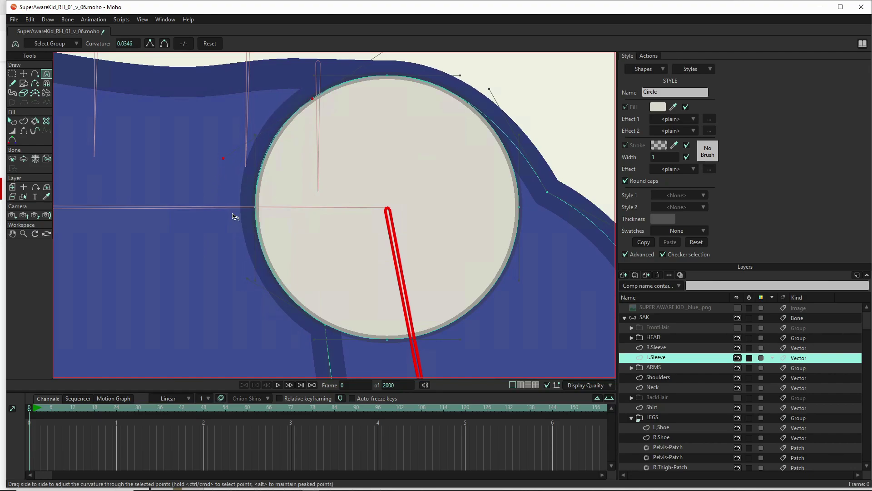
# - Delete the guide circle from the L.Sleeve layer
pyautogui.scroll(-5, 236, 217)
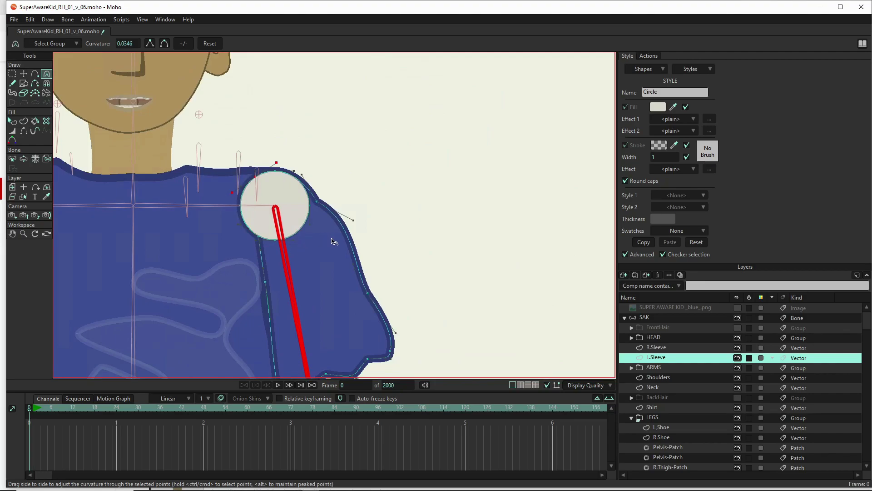
pyautogui.press('t')
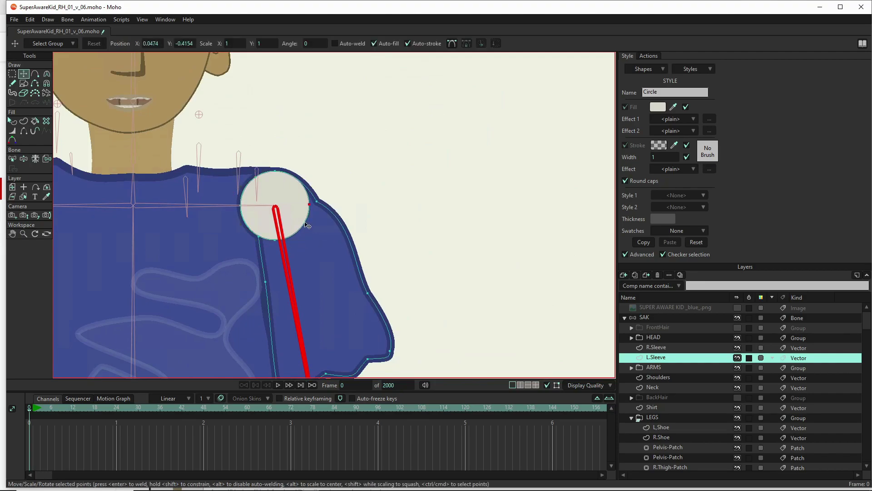
pyautogui.doubleClick(306, 226)
pyautogui.press('Delete')
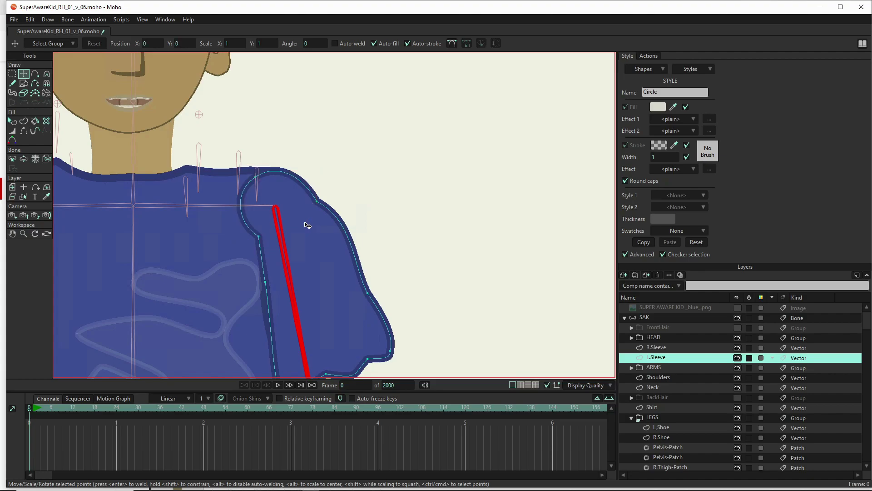
# - Rename the Shoulders layer ShirtTop and move it to the top of the ARMS group
pyautogui.scroll(-2, 308, 226)
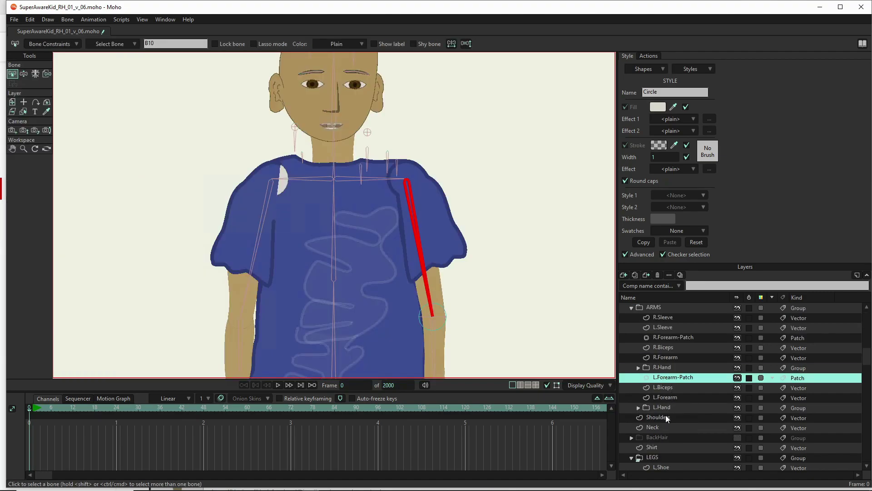
pyautogui.click(666, 416)
pyautogui.doubleClick(666, 418)
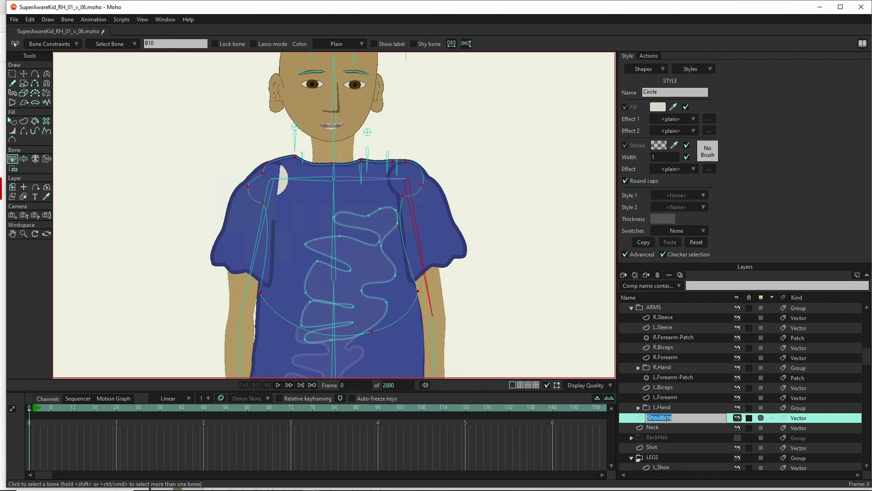
pyautogui.write('ShirtTop')
pyautogui.click(684, 429)
pyautogui.click(674, 417)
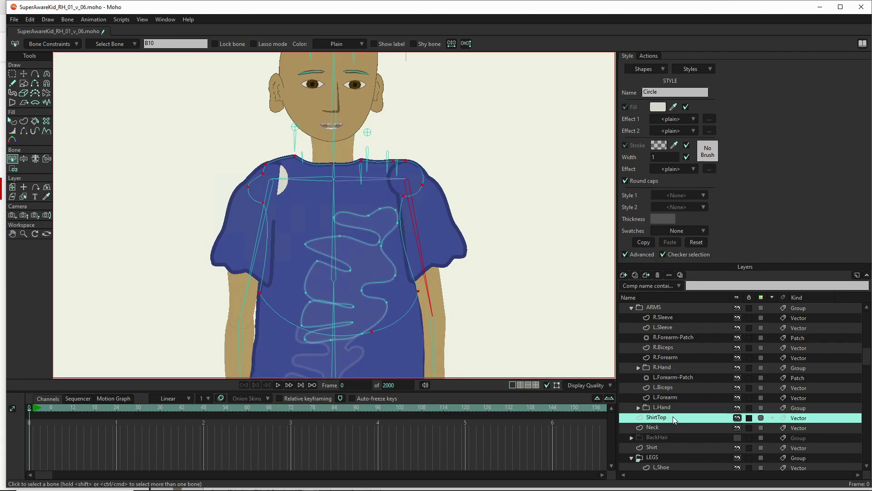
pyautogui.moveTo(673, 420); pyautogui.dragTo(678, 316)
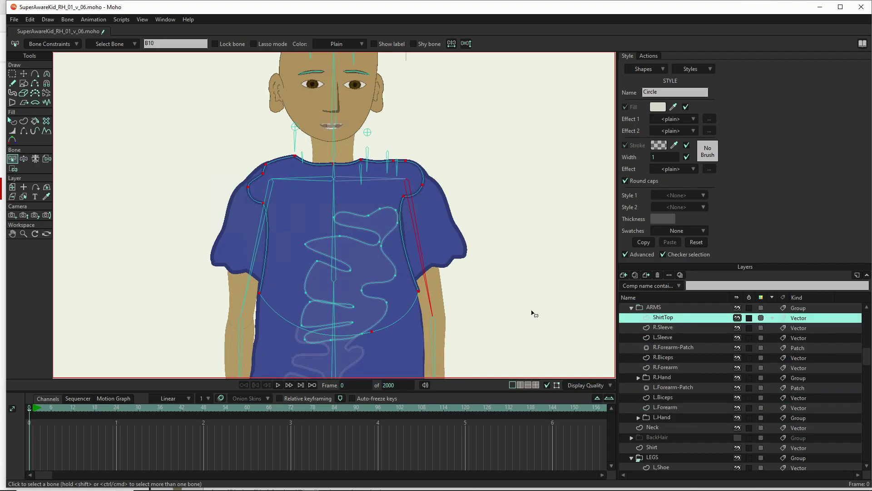
pyautogui.scroll(-3, 394, 246)
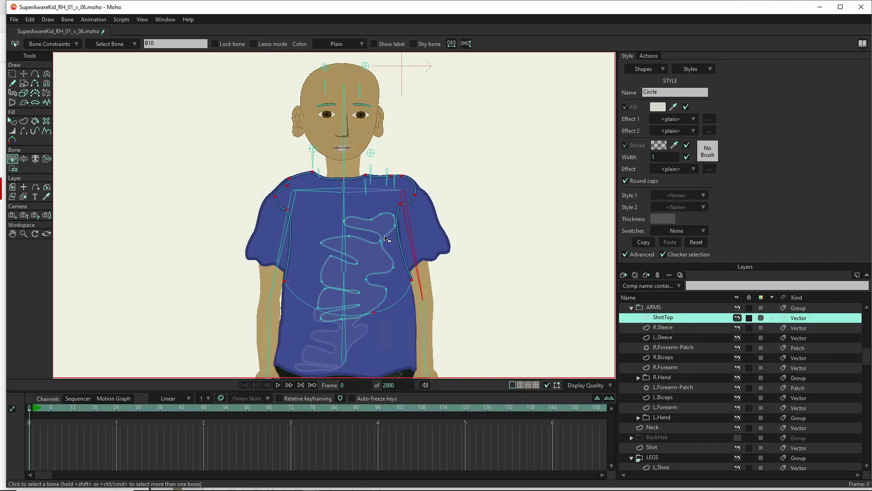
pyautogui.scroll(5, 367, 291)
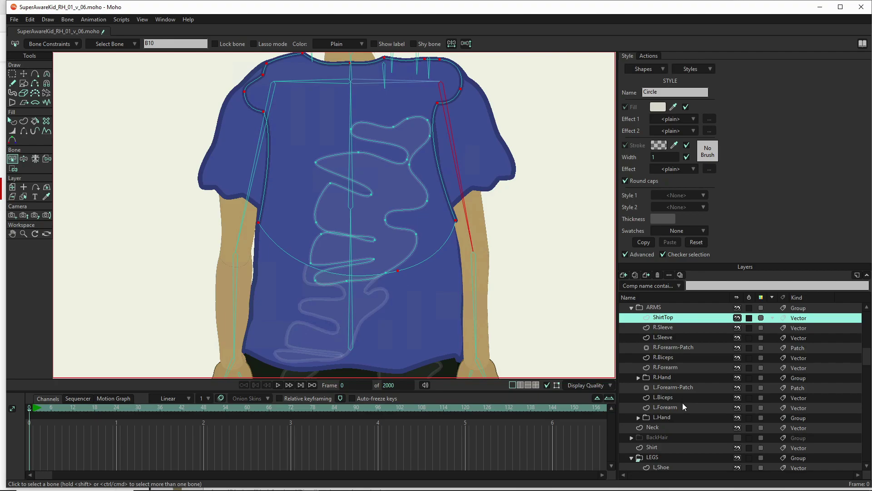
# - Rename the Shirt layer ShirtBottom and move it to the bottom of the ARMS group
pyautogui.scroll(-1, 682, 430)
pyautogui.click(668, 438)
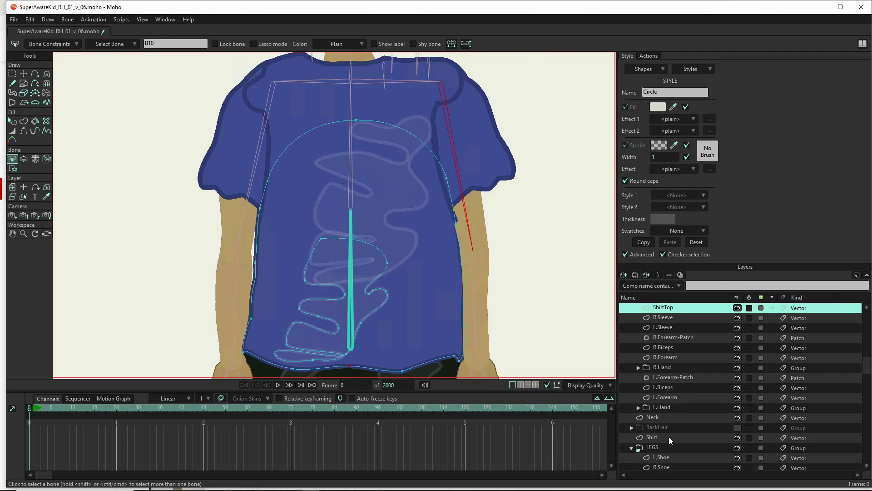
pyautogui.doubleClick(667, 438)
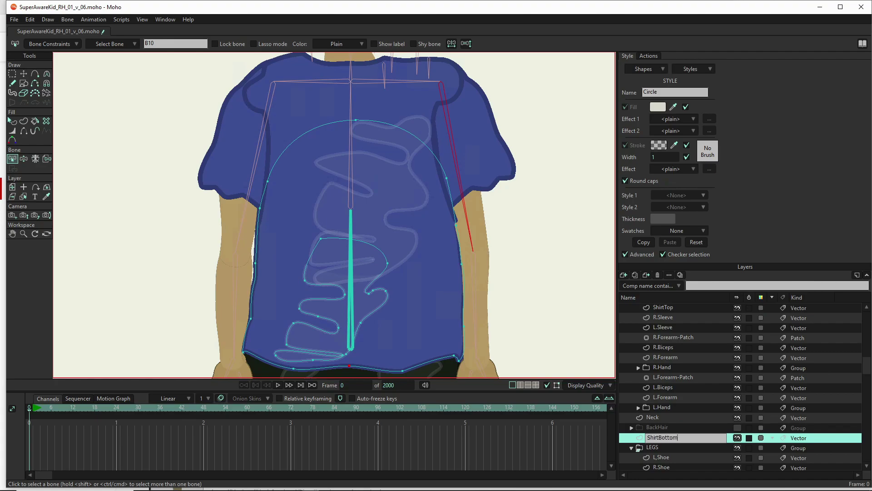
pyautogui.press('Return')
pyautogui.moveTo(673, 438); pyautogui.dragTo(680, 420)
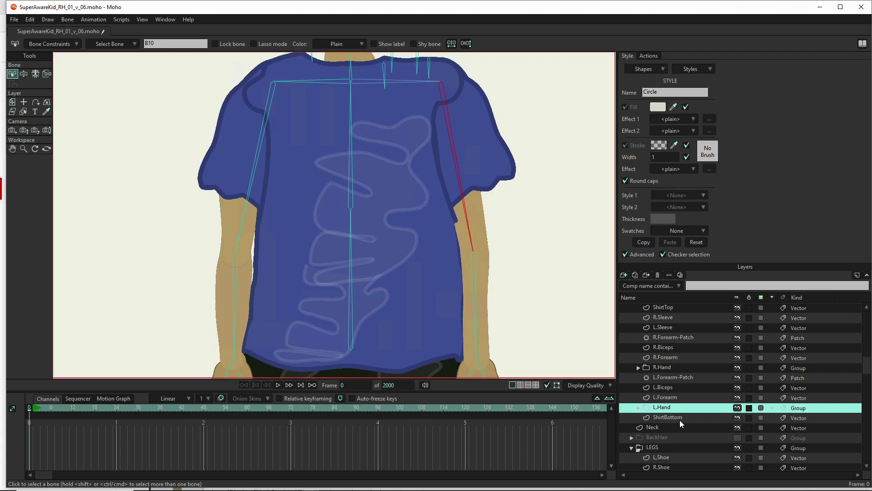
pyautogui.click(679, 417)
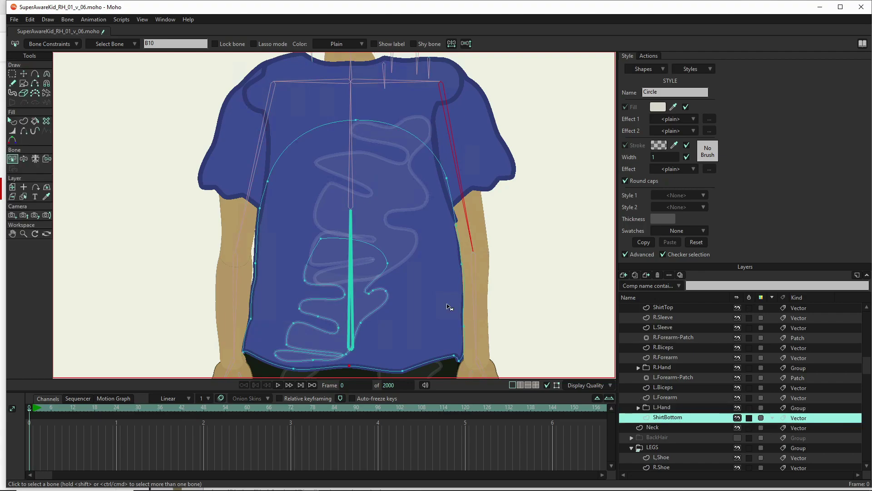
# - Move ShirtTop's lower side point under the left arm slightly inward and up so it sits inside the shirt's edge
pyautogui.click(694, 309)
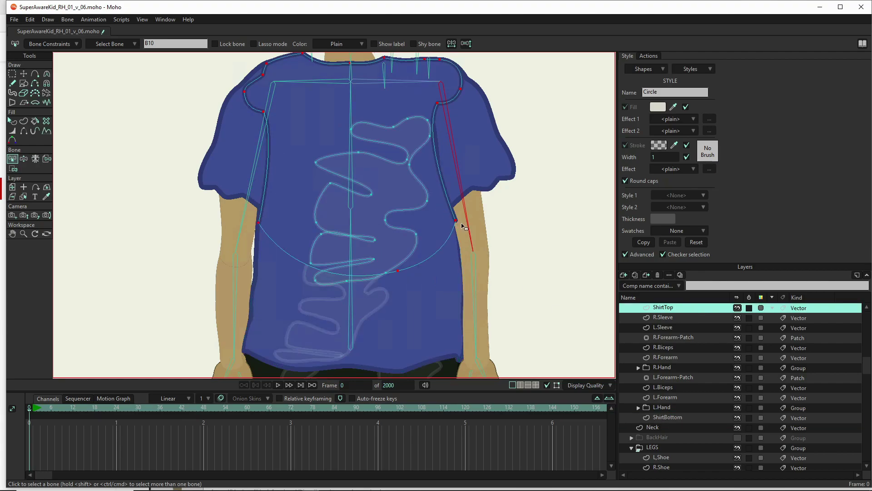
pyautogui.press('t')
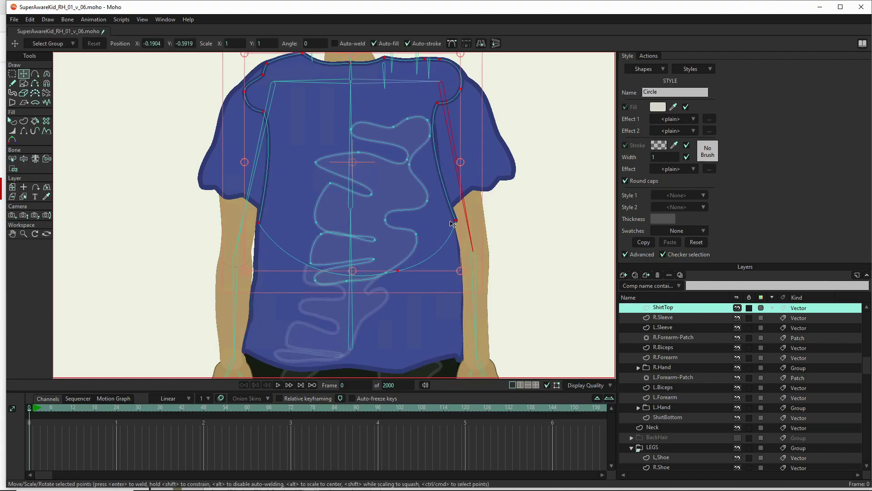
pyautogui.click(455, 222)
pyautogui.moveTo(455, 221); pyautogui.dragTo(452, 219)
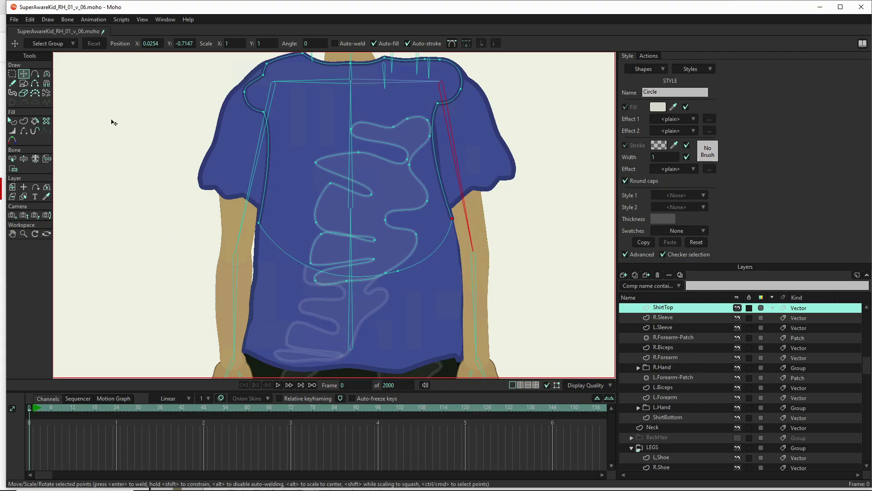
# - Bend the left arm with Manipulate Bones to test the sleeve, and move ShirtTop directly above ShirtBottom in the ARMS group
pyautogui.click(23, 158)
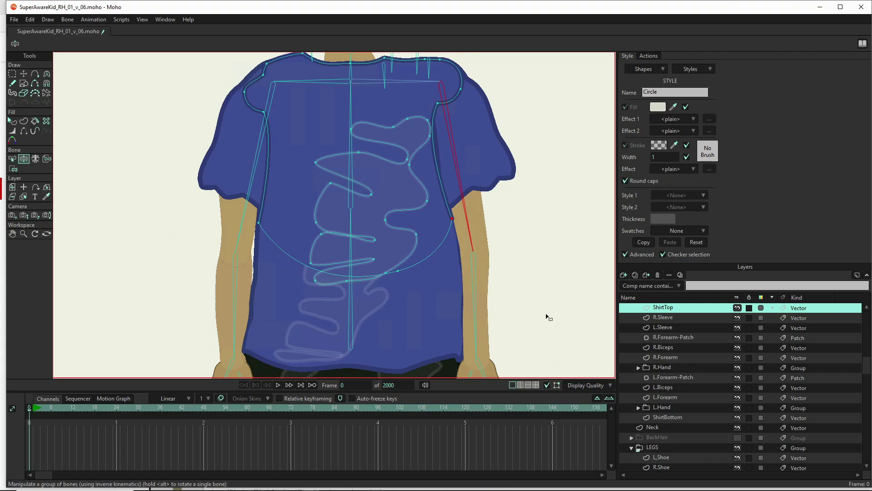
pyautogui.moveTo(496, 342); pyautogui.dragTo(466, 285)
pyautogui.scroll(1, 687, 337)
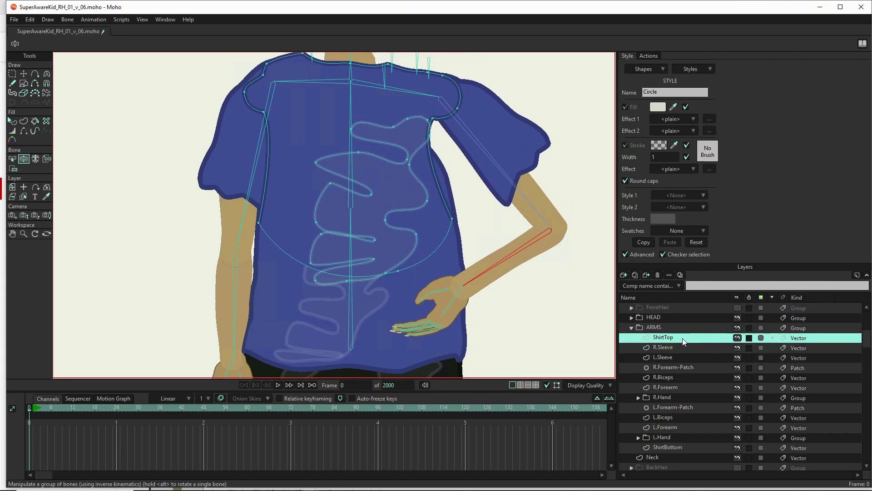
pyautogui.moveTo(680, 397); pyautogui.dragTo(678, 443)
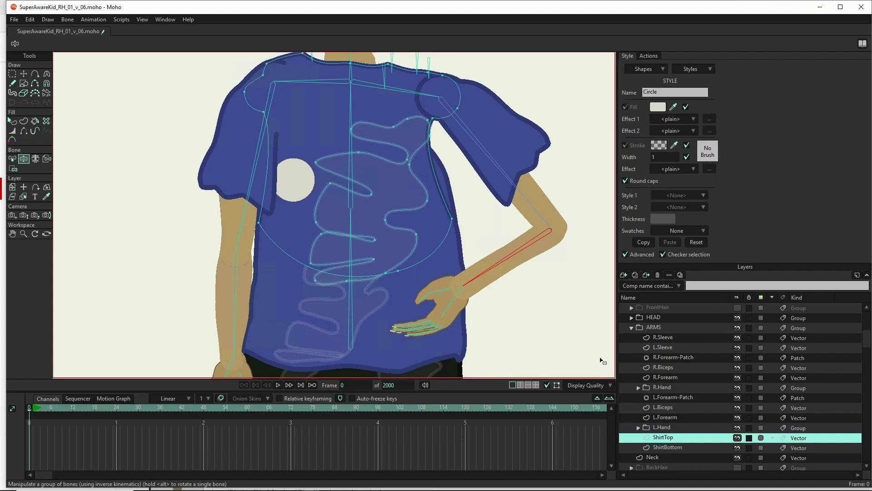
# - Pose the left arm with Manipulate Bones to check how the sleeve and ShirtTop meet at the armpit
pyautogui.scroll(-3, 599, 359)
pyautogui.scroll(2, 598, 350)
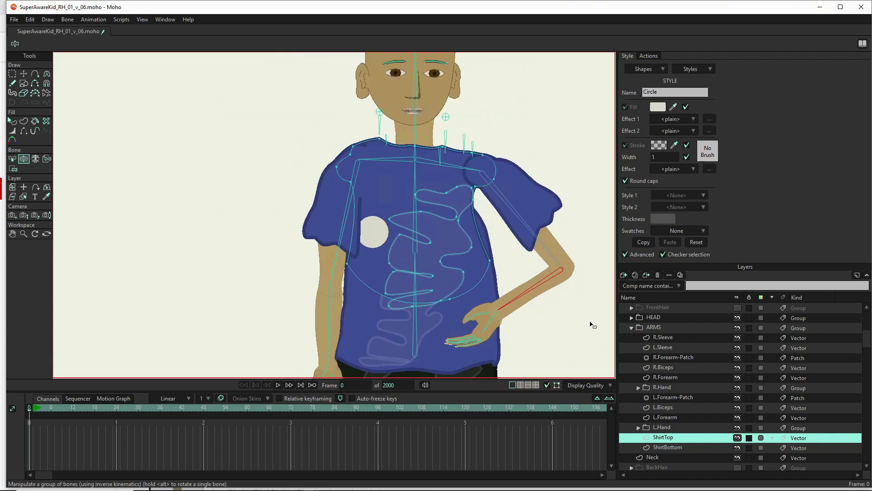
pyautogui.scroll(2, 593, 325)
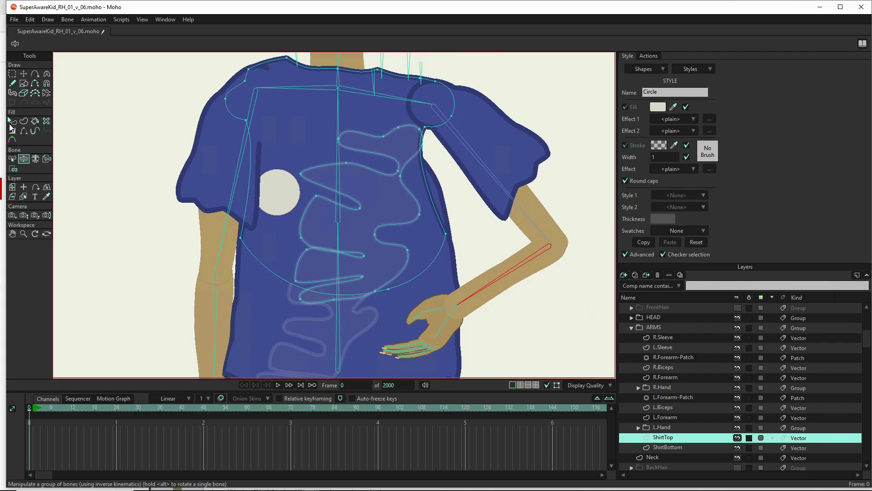
pyautogui.click(496, 125)
pyautogui.moveTo(495, 125); pyautogui.dragTo(506, 179)
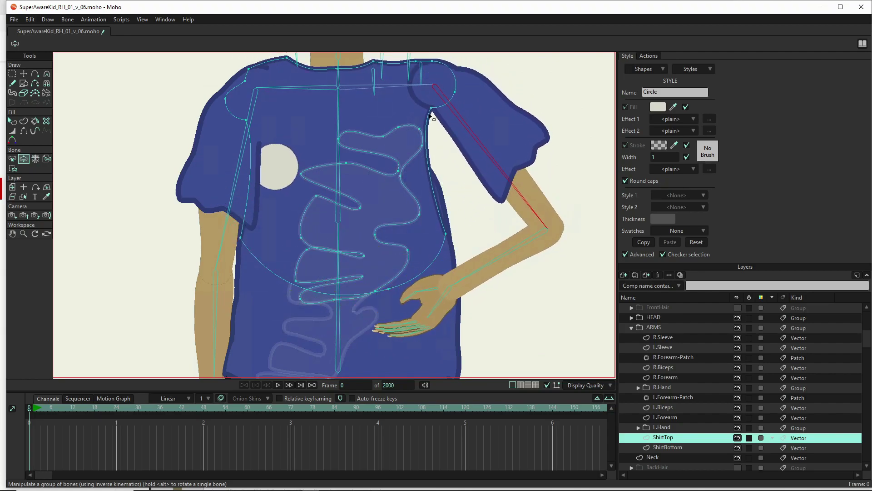
# - Adjust the curvature of ShirtTop's point under the left arm
pyautogui.press('c')
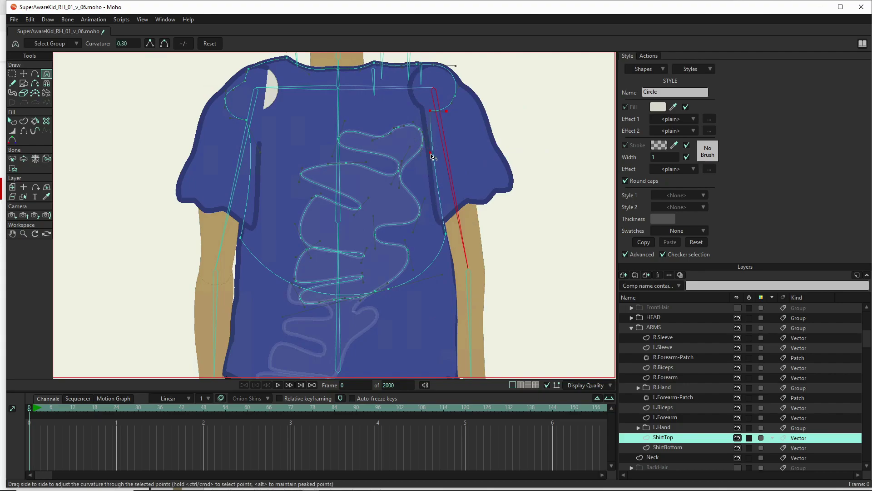
pyautogui.press('z')
pyautogui.moveTo(468, 192); pyautogui.dragTo(335, 452)
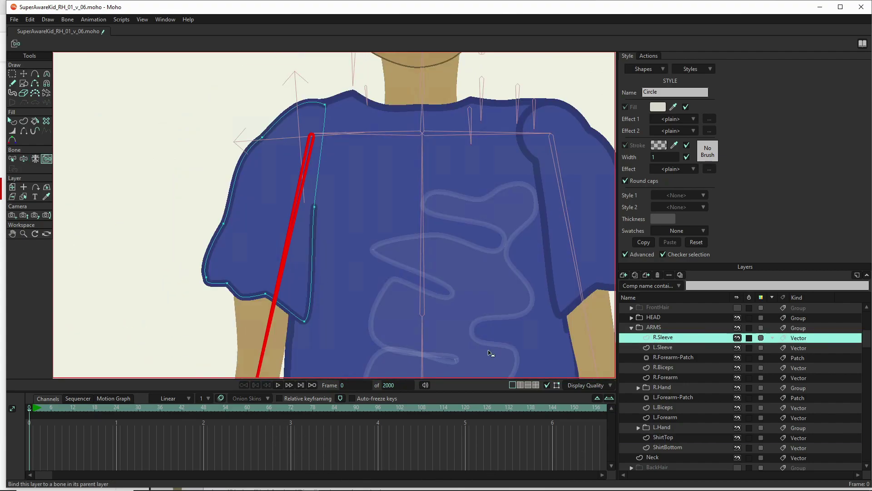
# - Unbind the R.Sleeve layer from its bone and delete all of its points
pyautogui.click(267, 224)
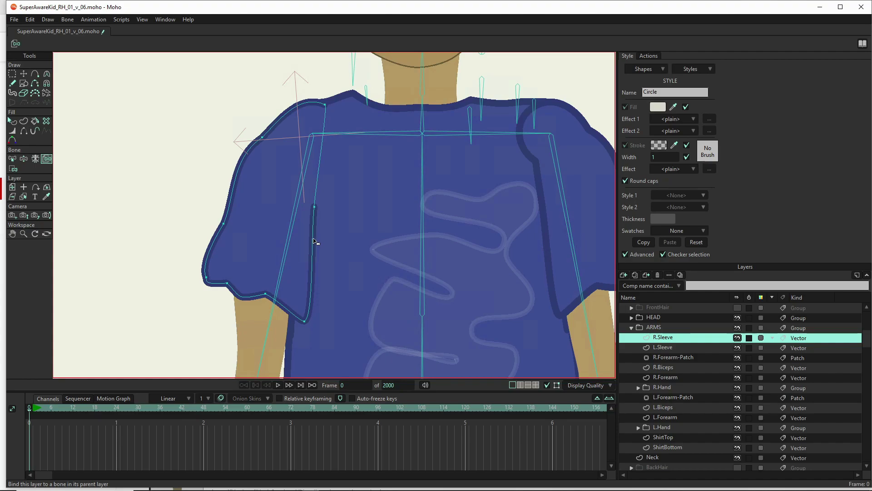
pyautogui.press('t')
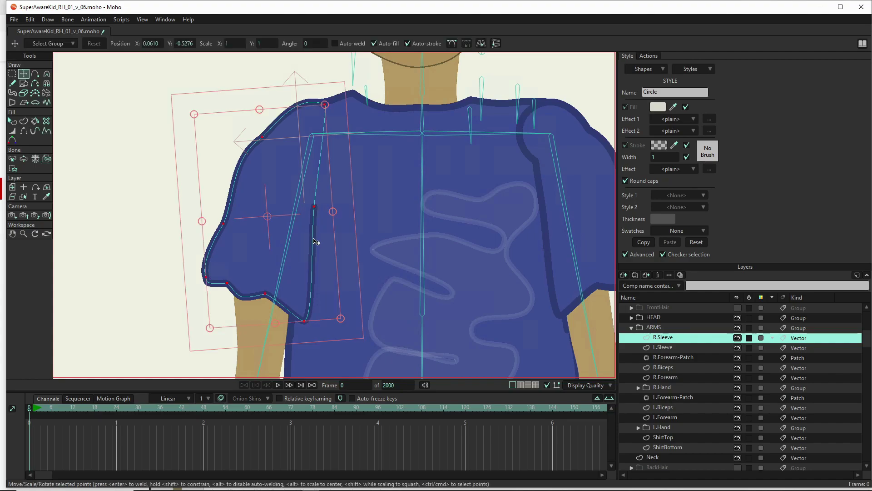
pyautogui.press('Delete')
pyautogui.press('g')
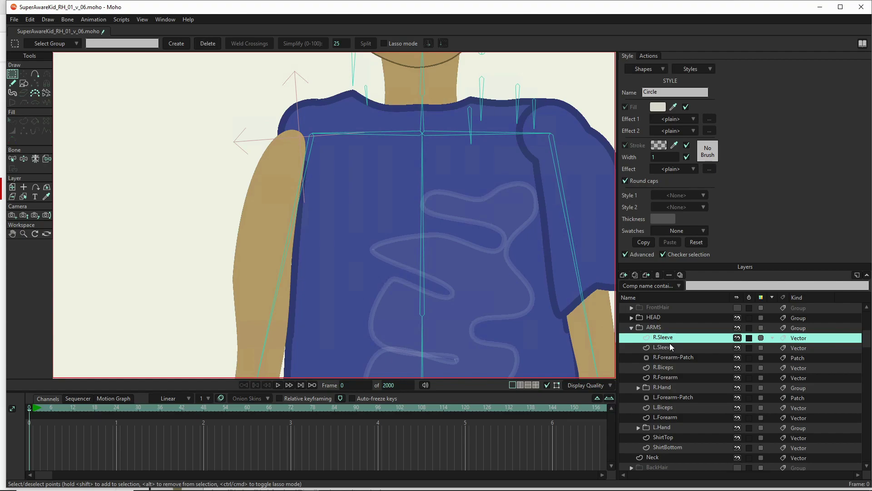
# - Copy the whole L.Sleeve shape into the R.Sleeve layer and mirror it horizontally for the right arm
pyautogui.click(671, 347)
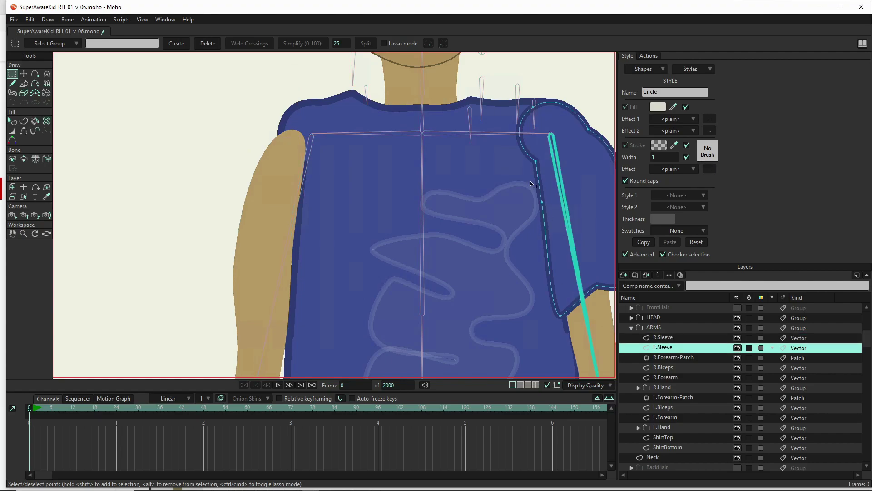
pyautogui.hotkey('ctrl', 'a')
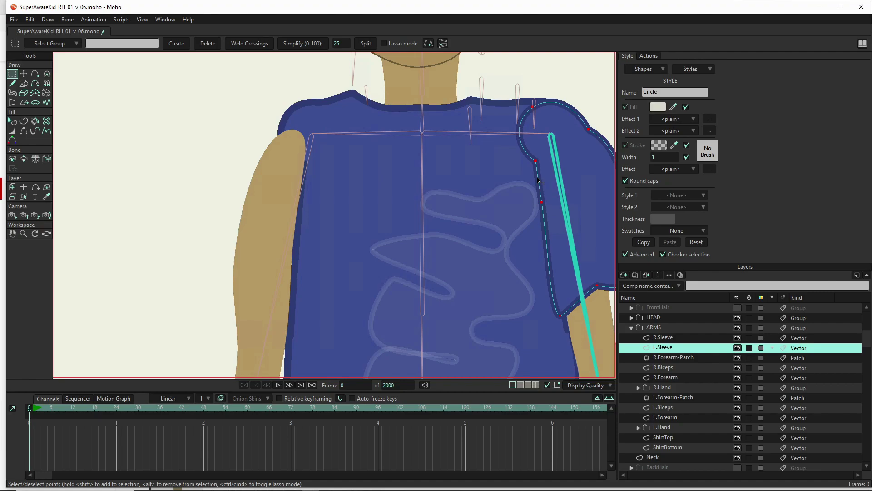
pyautogui.click(689, 340)
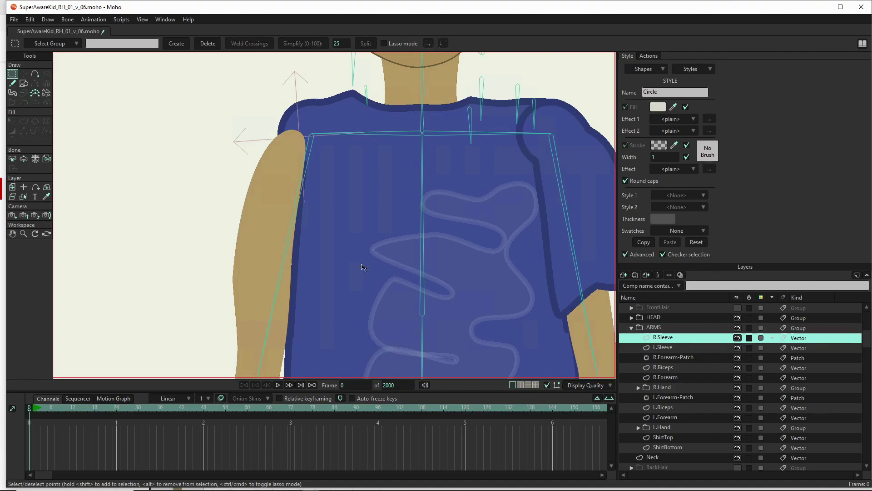
pyautogui.hotkey('ctrl', 'a')
pyautogui.press('t')
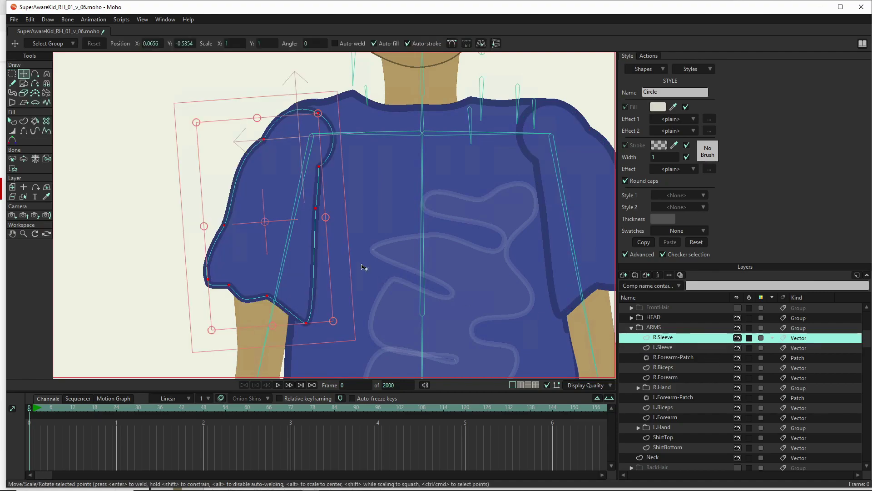
# - Move the mirrored R.Sleeve shape inward and up to line up with the right shoulder, and test-bend the right arm
pyautogui.scroll(3, 327, 128)
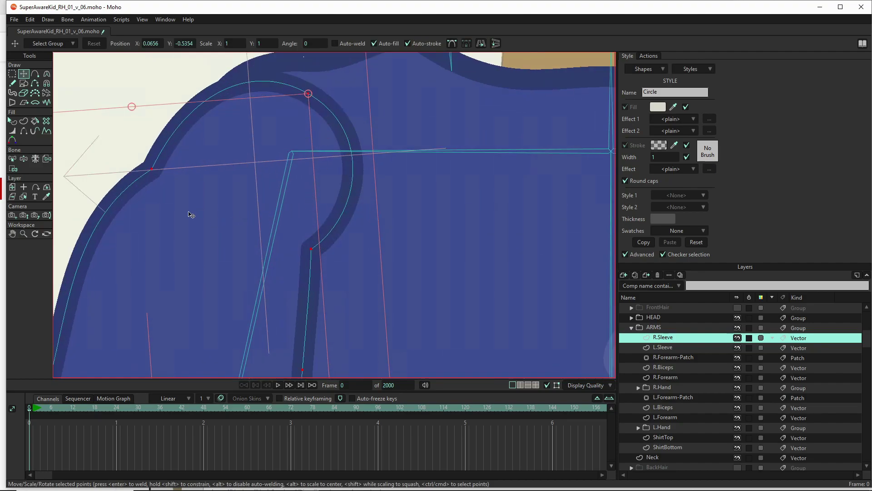
pyautogui.moveTo(191, 214); pyautogui.dragTo(214, 195)
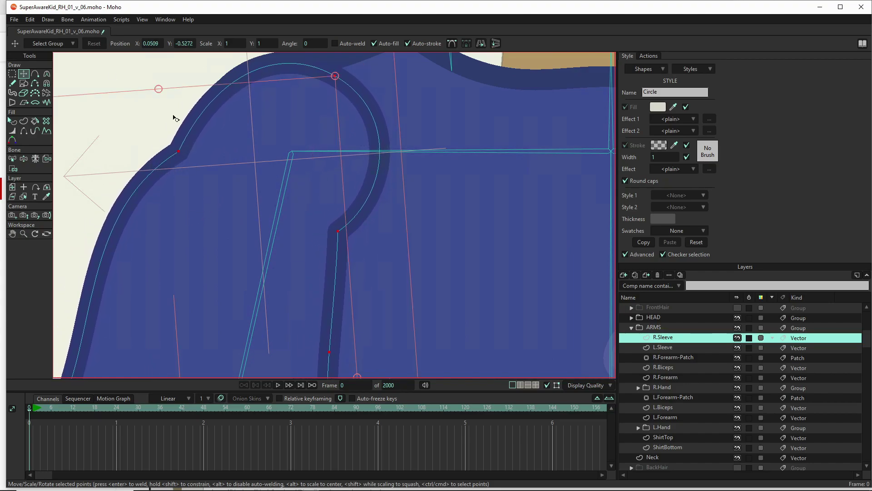
pyautogui.click(24, 158)
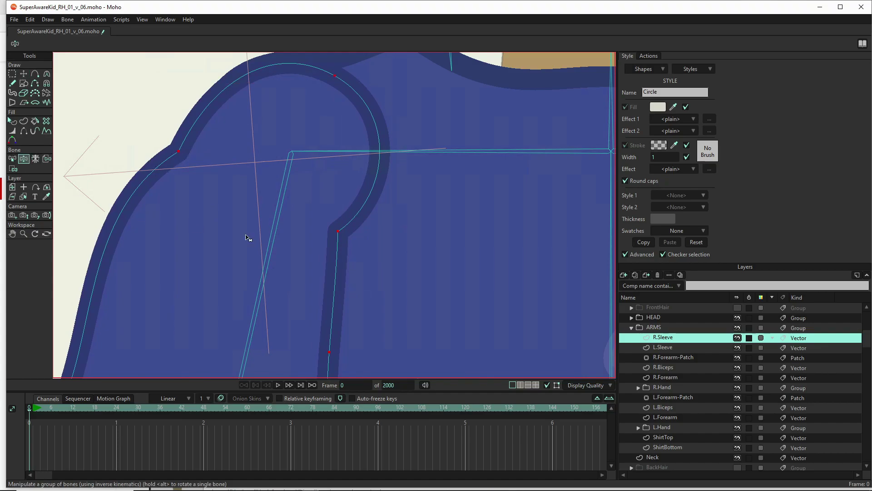
pyautogui.scroll(-6, 248, 340)
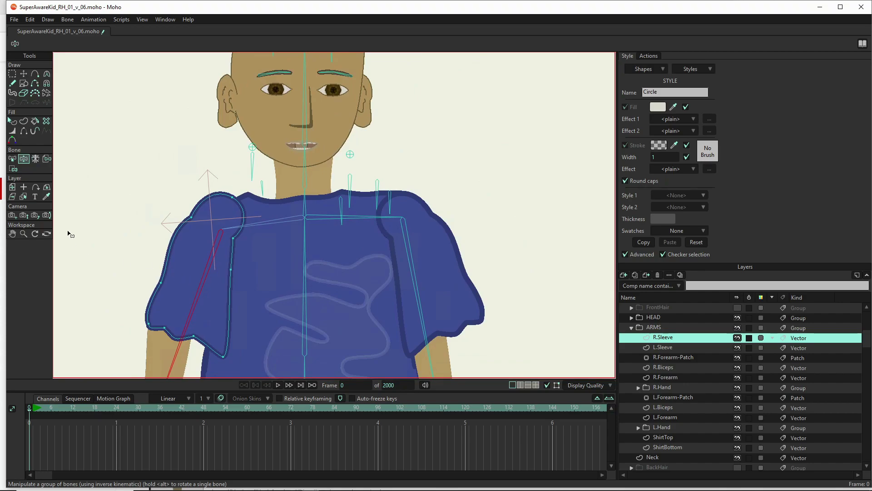
# - Bind the R.Sleeve layer to the right upper arm bone and swing the arms with Manipulate Bones to test the sleeves
pyautogui.click(46, 159)
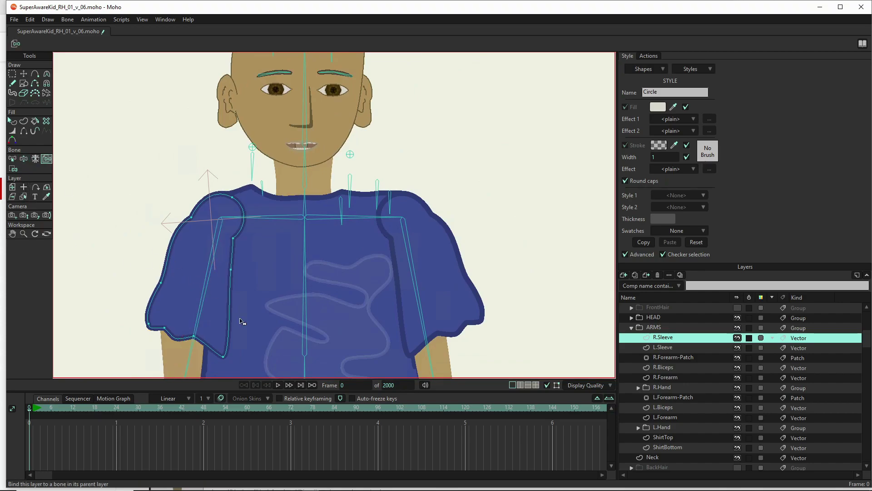
pyautogui.click(203, 296)
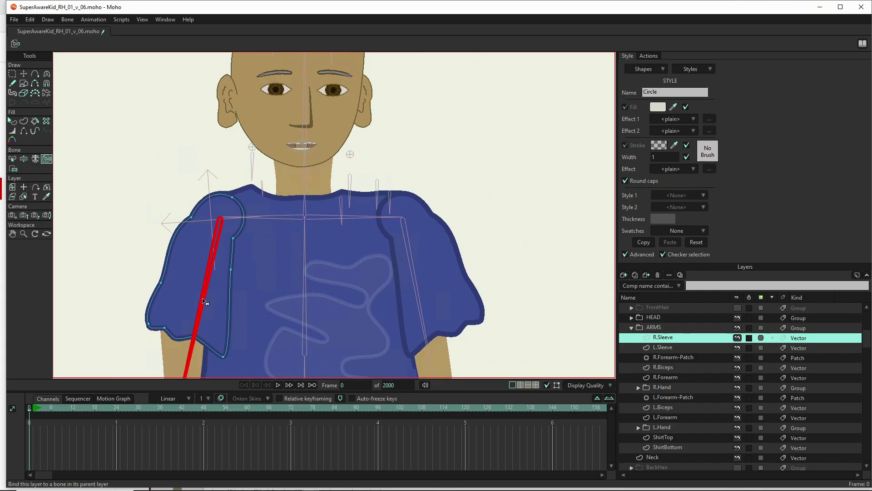
pyautogui.click(23, 159)
pyautogui.moveTo(190, 327); pyautogui.dragTo(264, 50)
pyautogui.moveTo(496, 149); pyautogui.dragTo(409, 140)
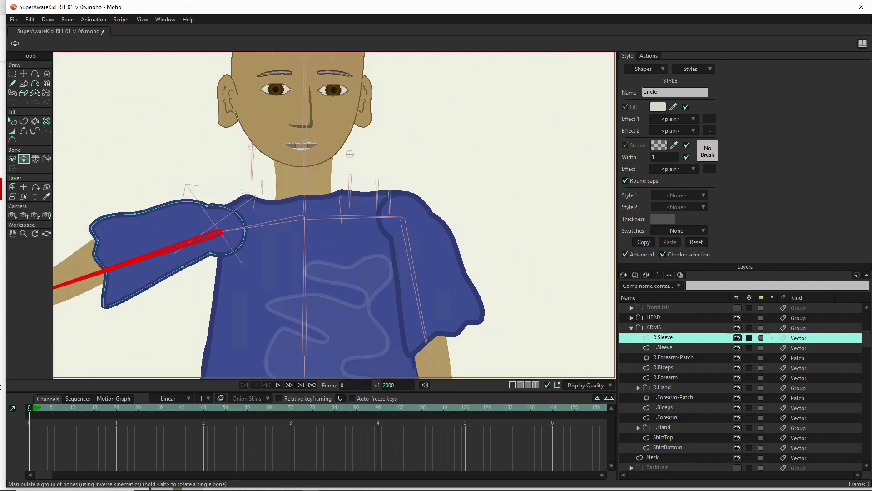
pyautogui.moveTo(88, 282); pyautogui.dragTo(49, 253)
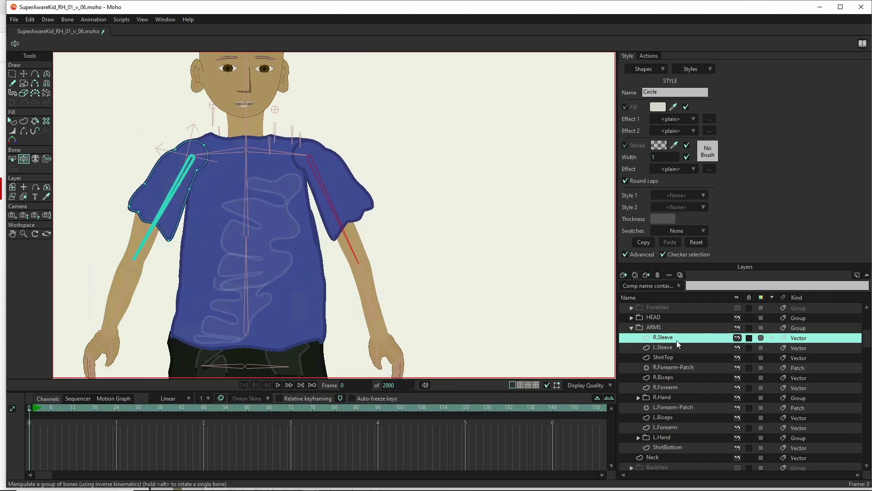
# - Add a Patch layer above R.Sleeve in the ARMS group with ShirtTop as its target
pyautogui.click(625, 274)
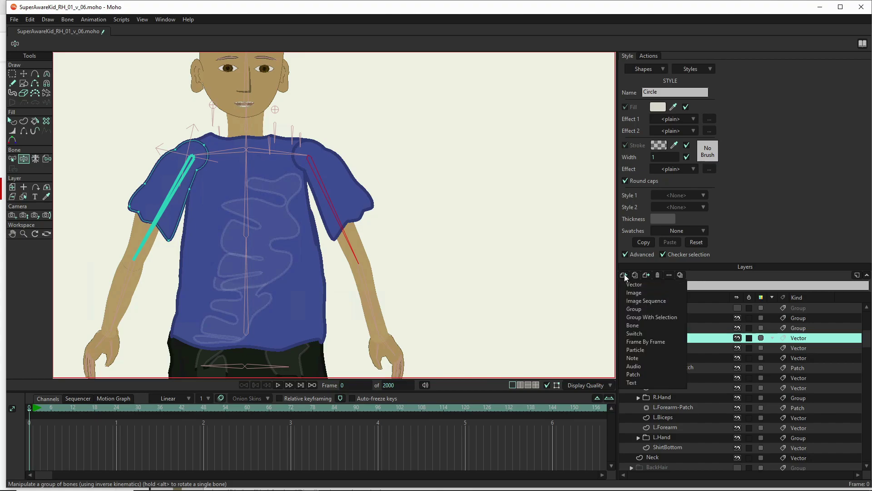
pyautogui.click(636, 374)
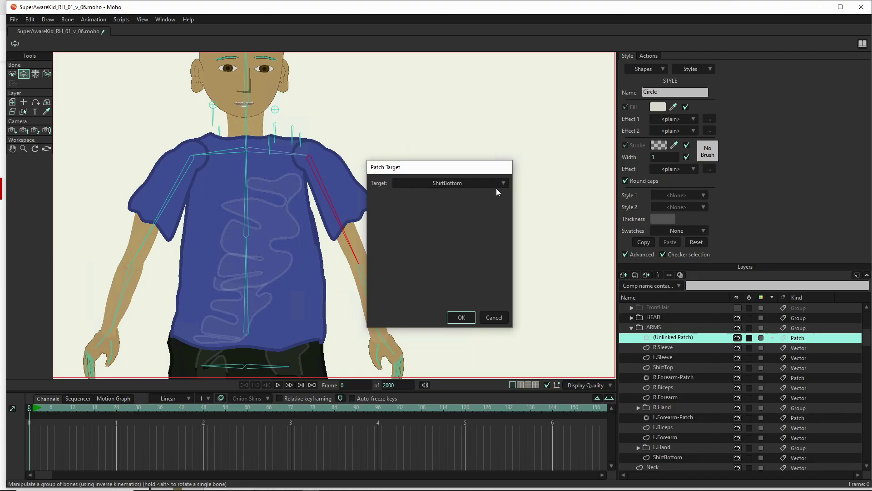
pyautogui.click(496, 185)
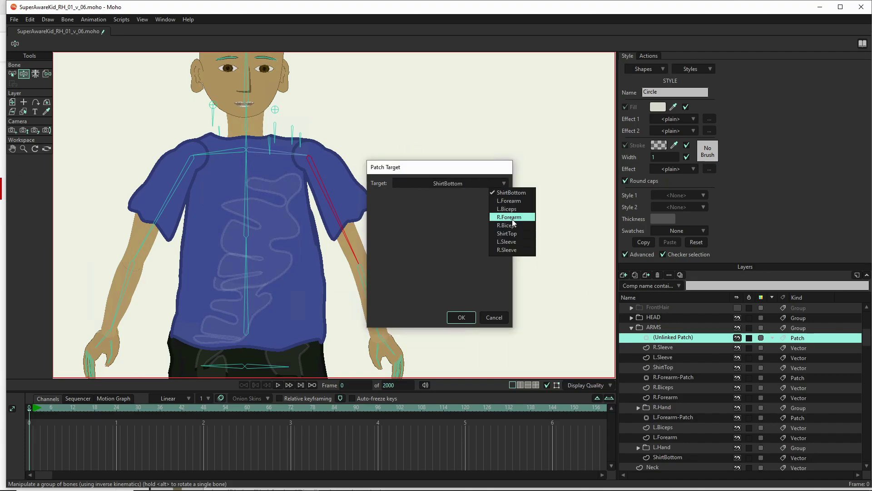
pyautogui.click(513, 234)
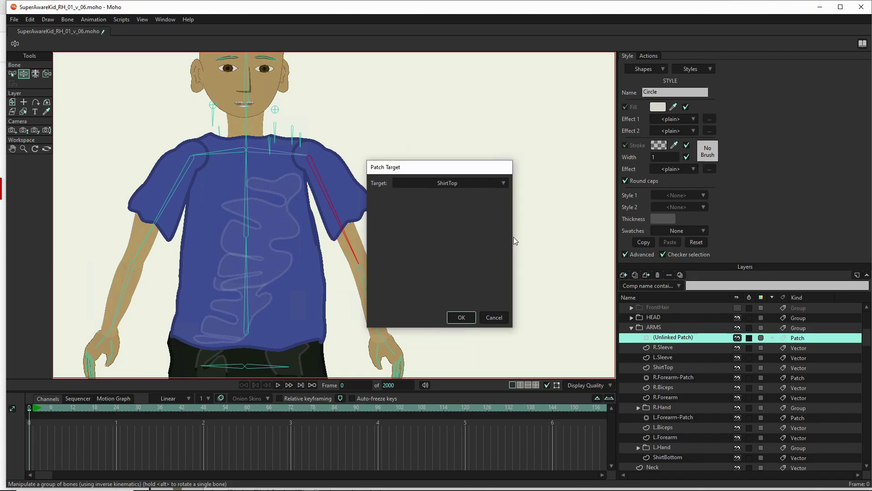
pyautogui.click(467, 317)
# - Move the ShirtTop-Patch circle onto the character's right shoulder joint
pyautogui.scroll(-3, 423, 163)
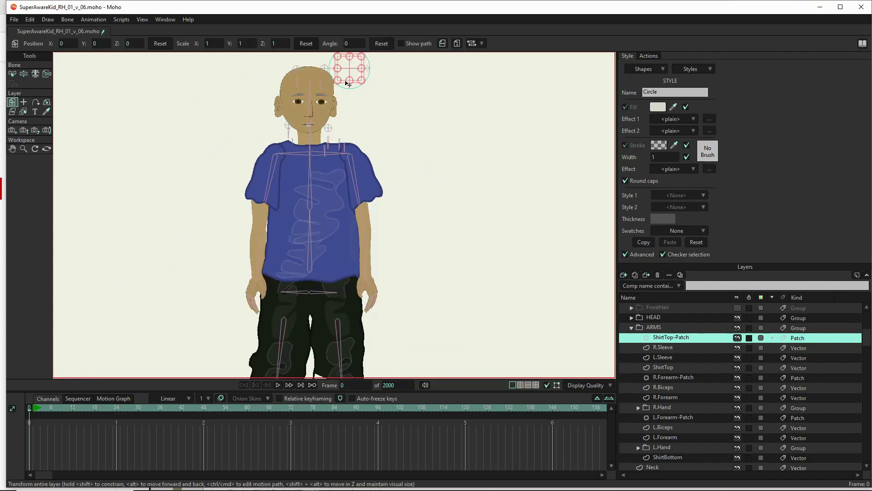
pyautogui.moveTo(357, 64); pyautogui.dragTo(283, 152)
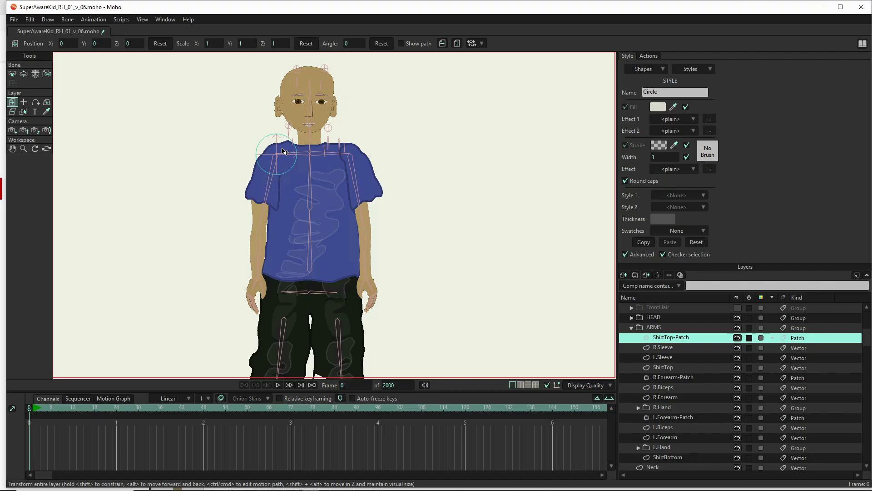
pyautogui.moveTo(282, 152); pyautogui.dragTo(282, 152)
pyautogui.scroll(10, 291, 160)
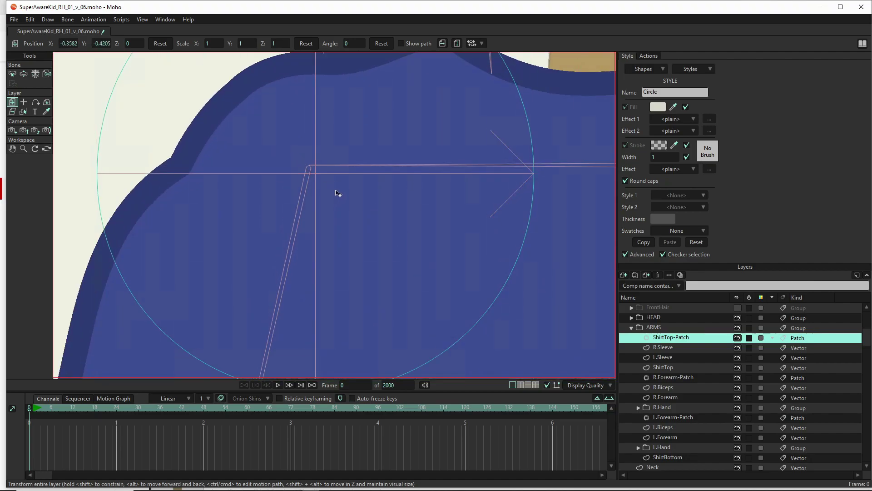
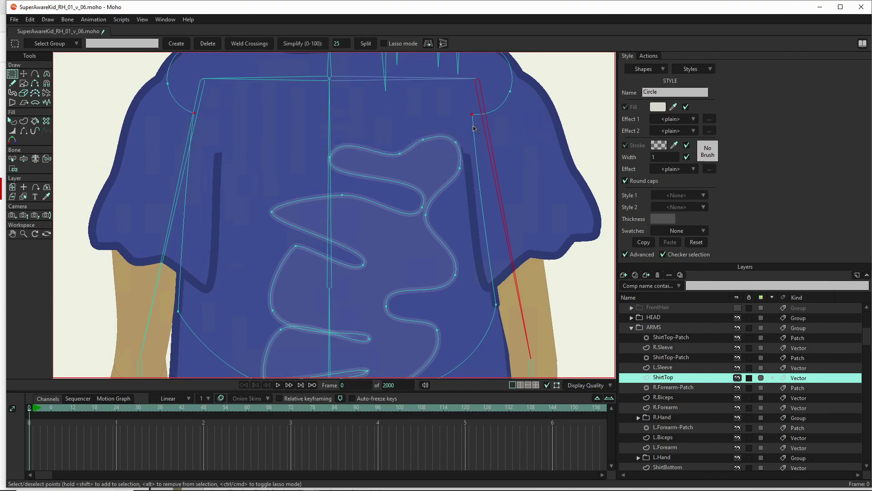
# - Move ShirtTop's two underarm points straight down and sharpen their curvature into peaked corners
pyautogui.press('t')
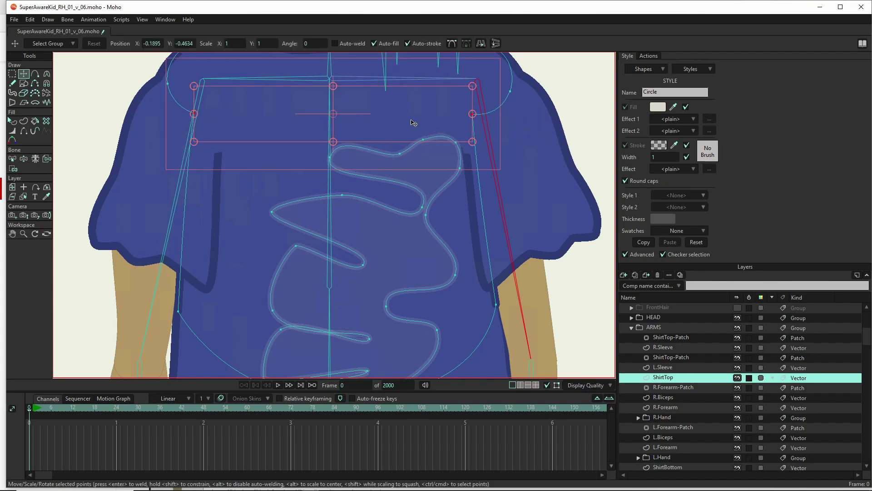
pyautogui.moveTo(413, 124); pyautogui.dragTo(416, 164)
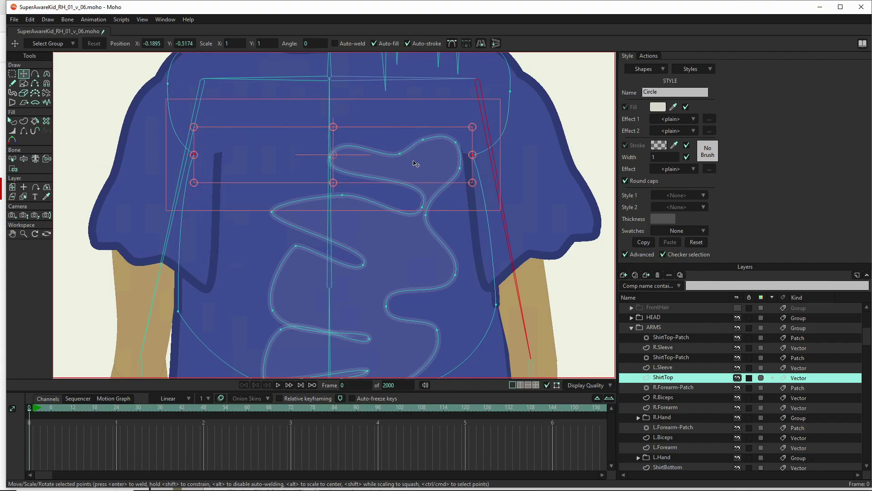
pyautogui.press('c')
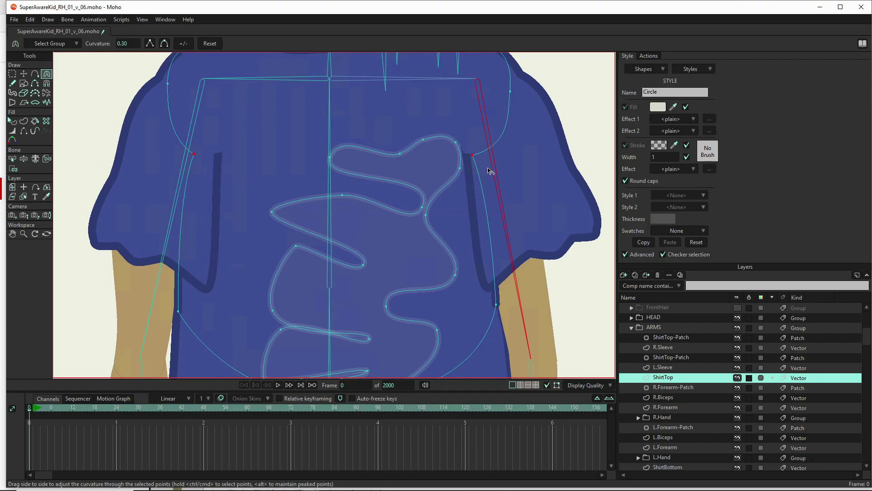
pyautogui.moveTo(573, 180); pyautogui.dragTo(182, 172)
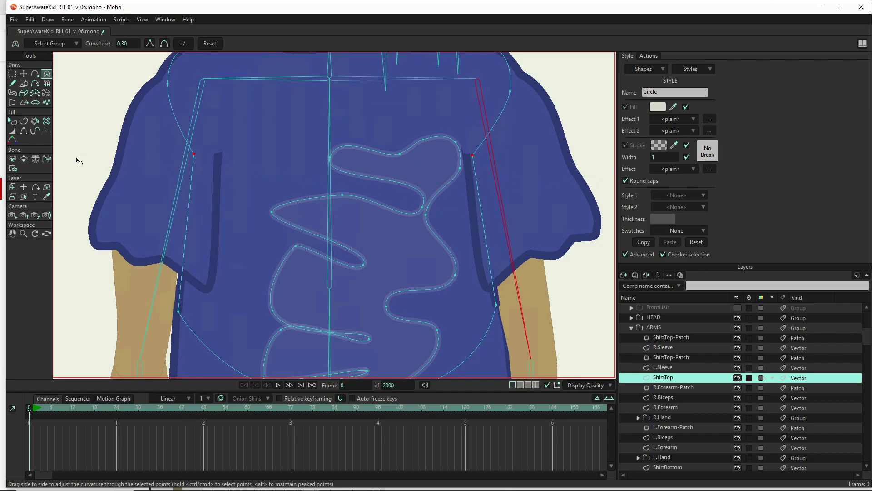
pyautogui.press('t')
pyautogui.hotkey('ctrl', 'r')
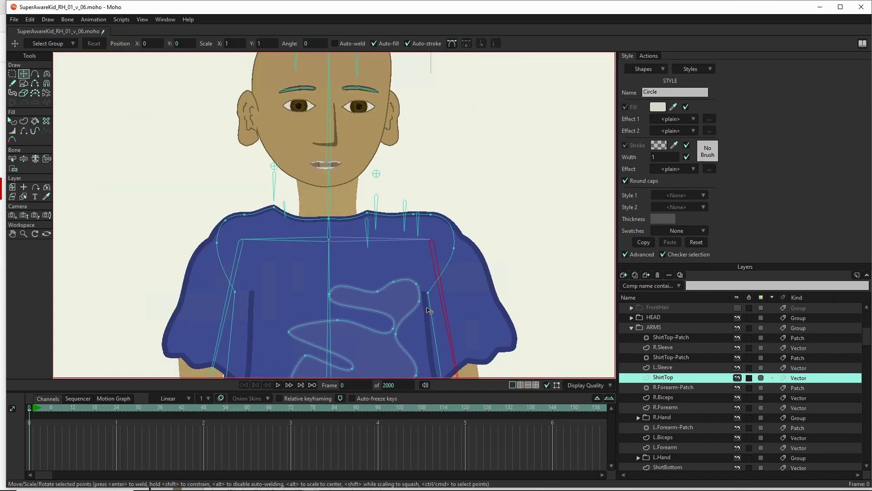
# - Shift ShirtTop's left underarm point slightly outward and bend the left arm with Manipulate Bones to test it
pyautogui.moveTo(428, 296); pyautogui.dragTo(441, 298)
pyautogui.click(24, 159)
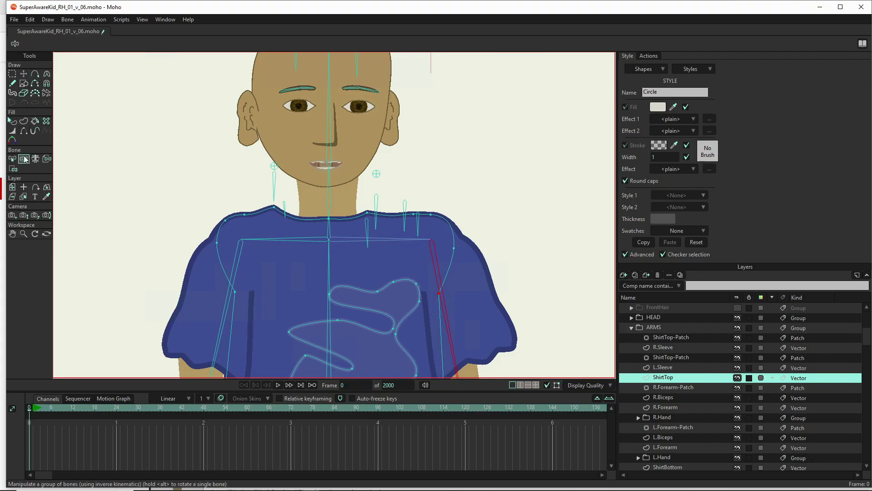
pyautogui.moveTo(453, 336); pyautogui.dragTo(488, 381)
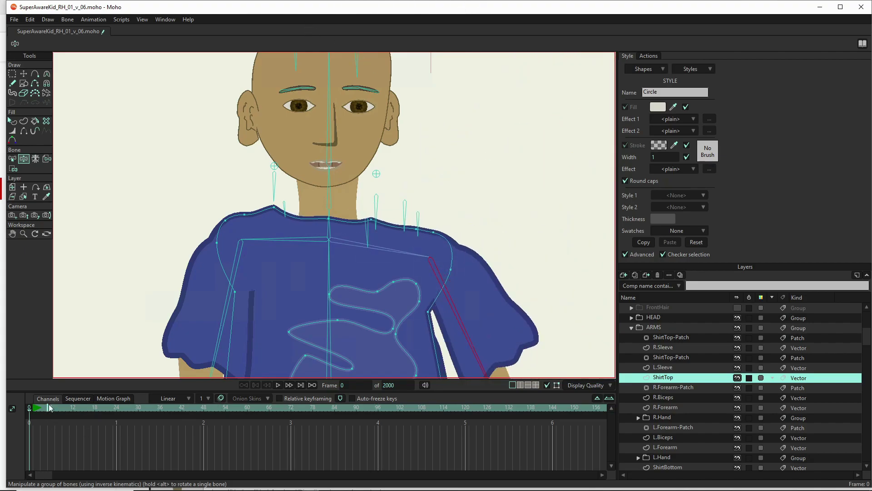
# - Shift ShirtTop's underarm point on the character's right side slightly outward and test the left arm across the body with Manipulate Bones
pyautogui.click(234, 297)
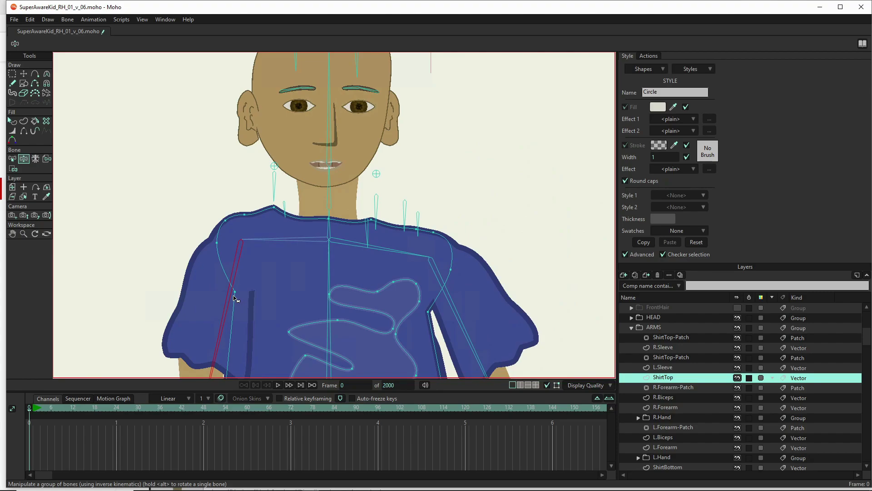
pyautogui.hotkey('ctrl', 'z')
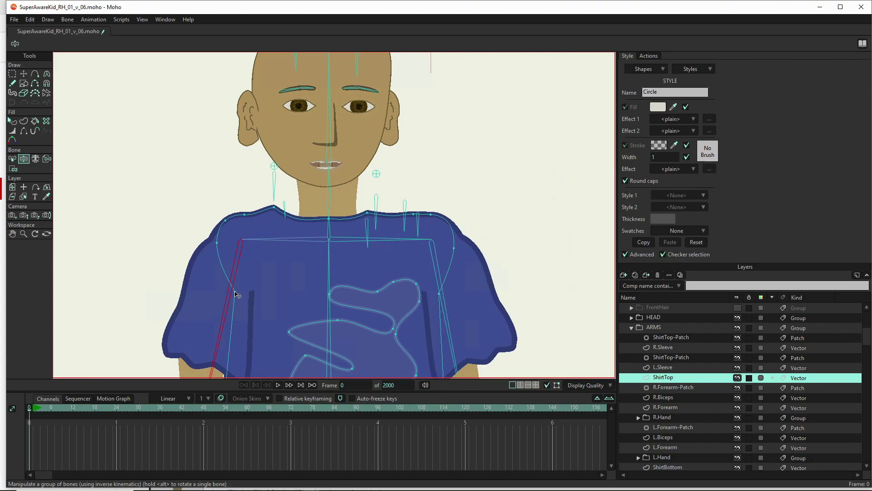
pyautogui.press('t')
pyautogui.moveTo(233, 292)
pyautogui.mouseDown()
pyautogui.moveTo(219, 298)
pyautogui.moveTo(229, 296)
pyautogui.mouseUp()
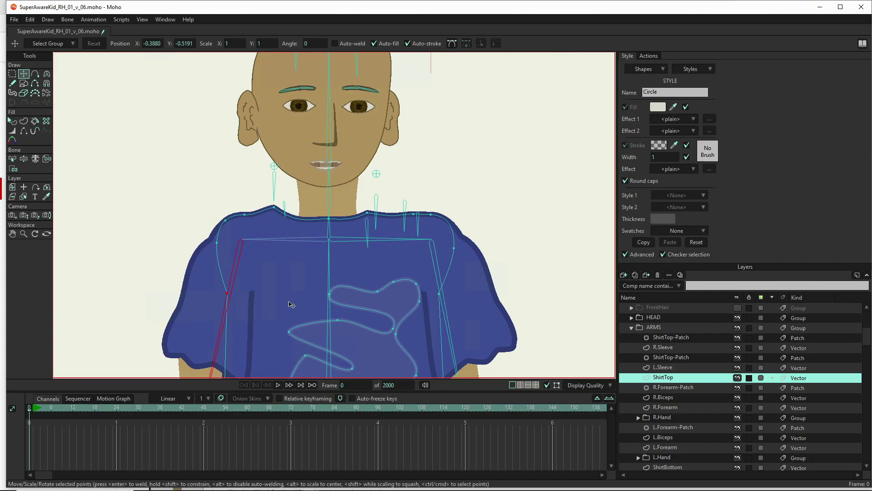
pyautogui.scroll(-3, 291, 305)
pyautogui.press('z')
pyautogui.moveTo(214, 359); pyautogui.dragTo(325, 359)
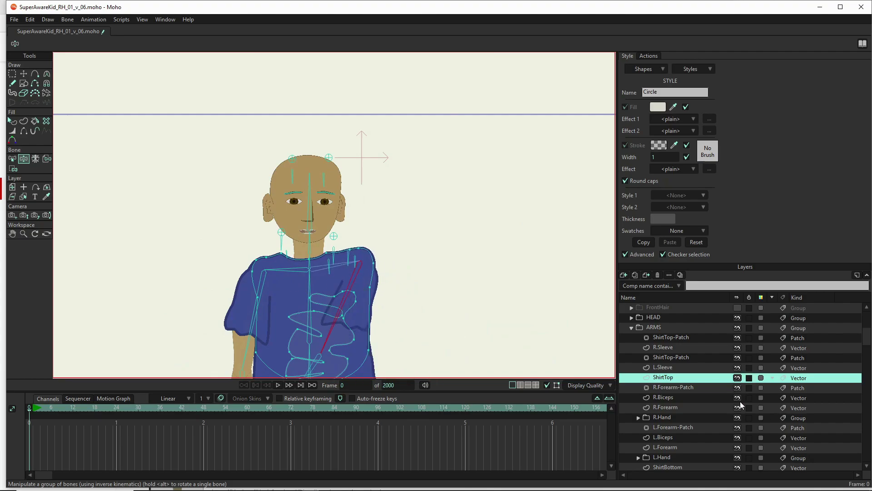
# - Make the FrontHair and BackHair groups visible again
pyautogui.click(737, 308)
pyautogui.scroll(-3, 736, 327)
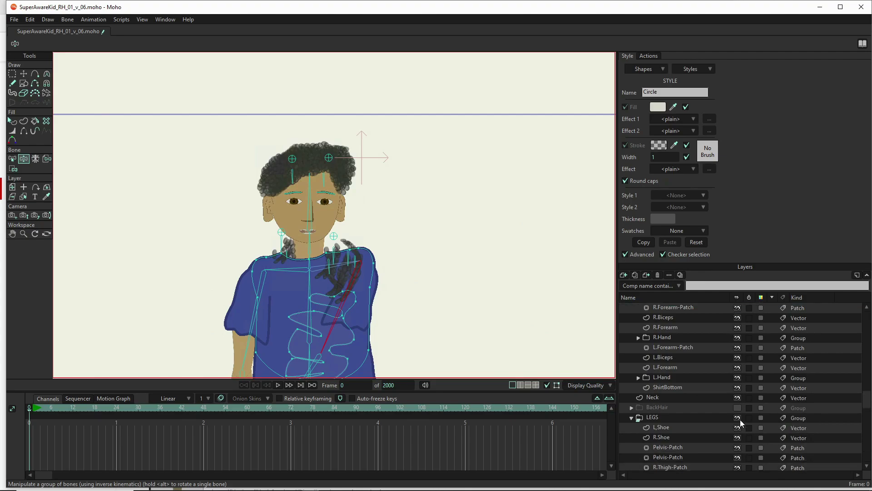
pyautogui.click(737, 407)
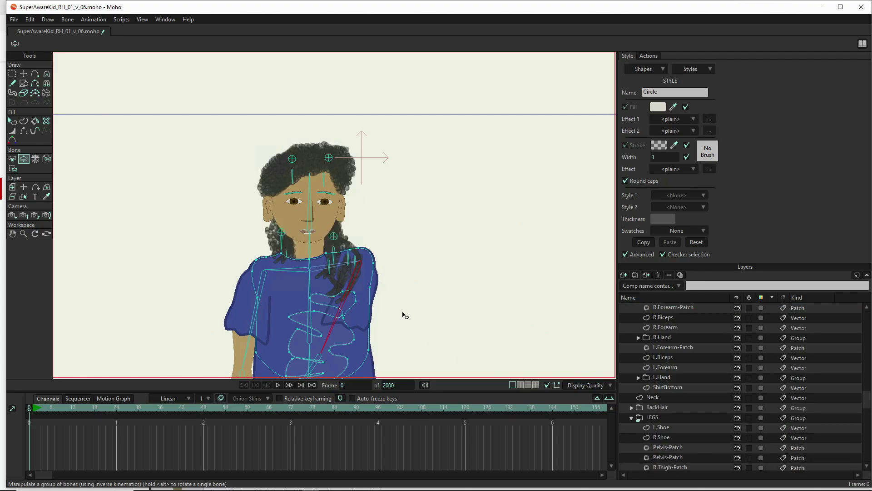
# - Test the left arm across the torso and outward with Manipulate Bones, with the ARMS group selected
pyautogui.scroll(-3, 354, 308)
pyautogui.moveTo(327, 321); pyautogui.dragTo(353, 344)
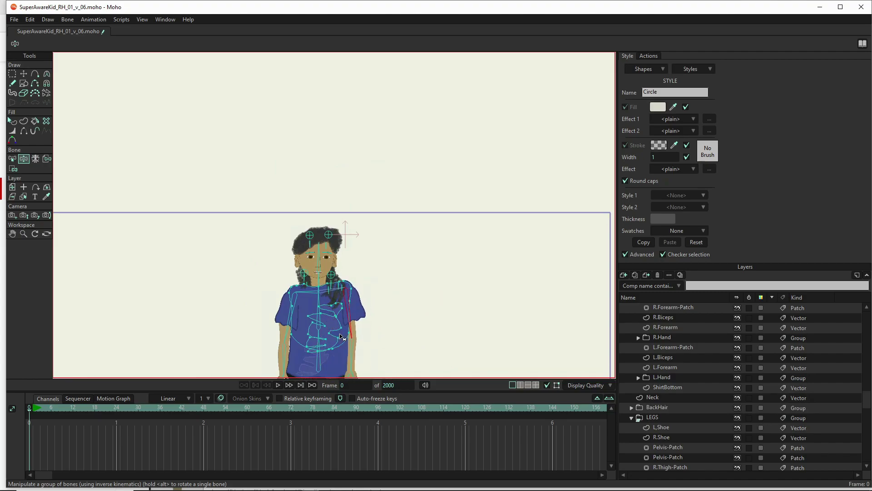
pyautogui.scroll(4, 370, 345)
pyautogui.moveTo(362, 347); pyautogui.dragTo(321, 361)
pyautogui.moveTo(462, 337); pyautogui.dragTo(447, 205)
pyautogui.click(645, 343)
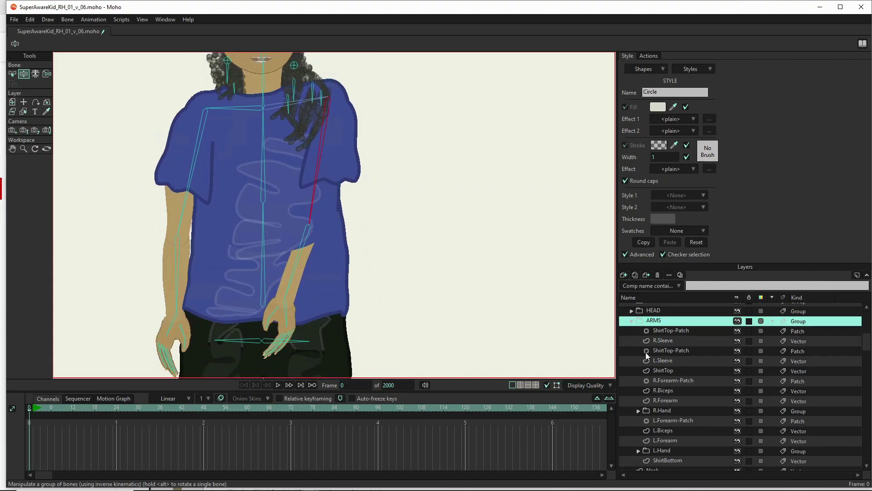
pyautogui.scroll(-3, 690, 416)
pyautogui.scroll(2, 683, 422)
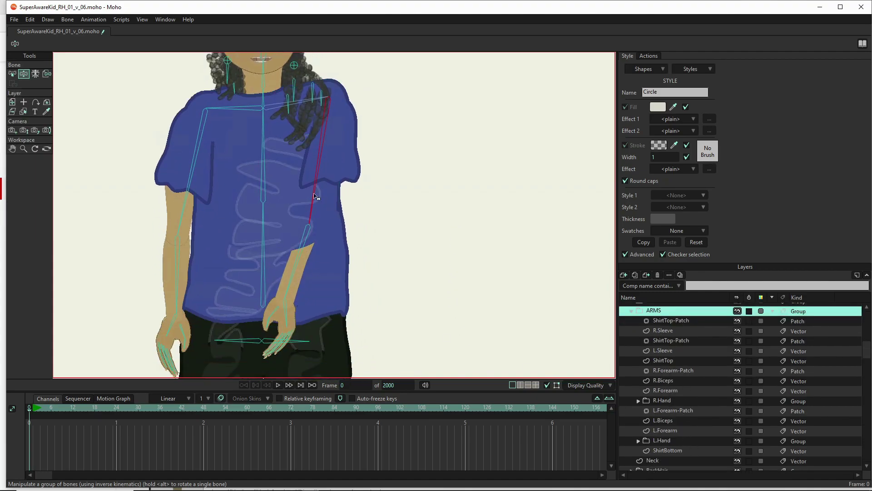
pyautogui.hotkey('ctrl', 'z')
pyautogui.moveTo(363, 188); pyautogui.dragTo(397, 185)
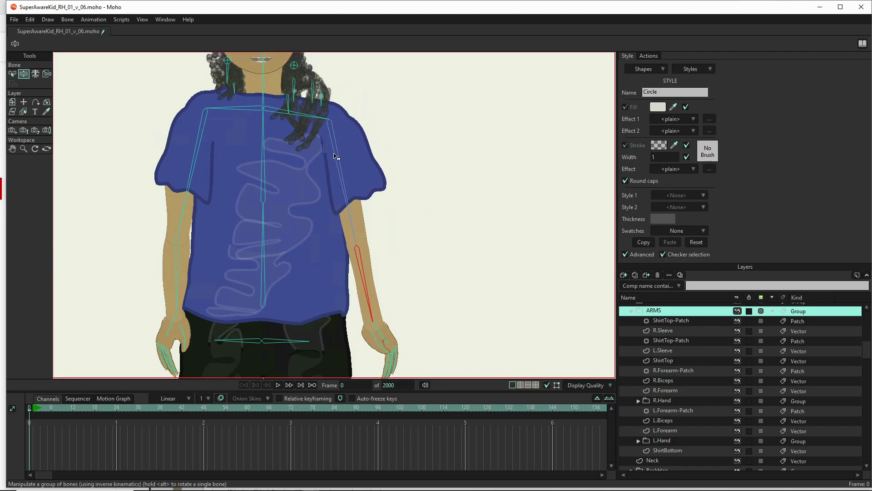
pyautogui.moveTo(337, 156); pyautogui.dragTo(355, 160)
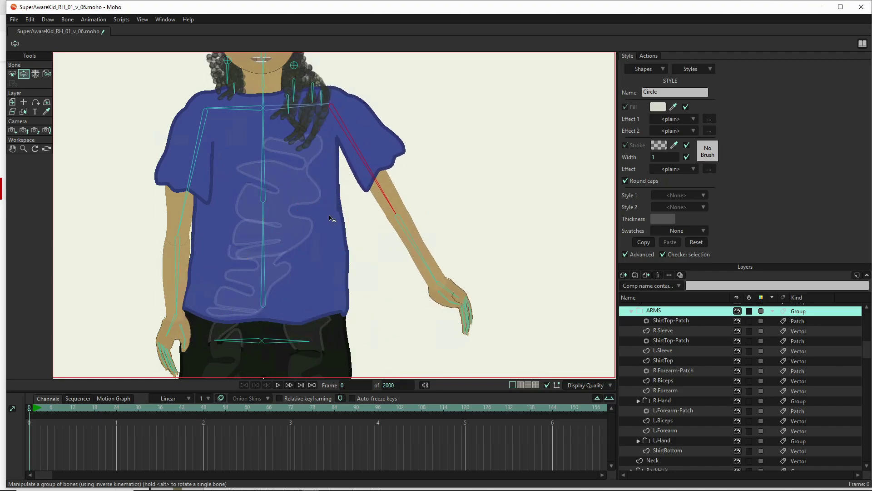
# - Enable animated layer order in the ARMS group's depth sort settings
pyautogui.rightClick(667, 314)
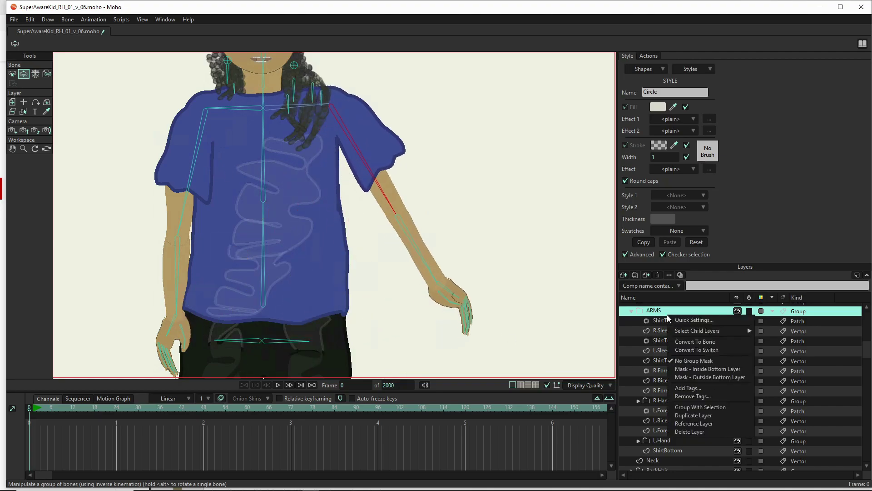
pyautogui.click(669, 308)
pyautogui.doubleClick(668, 309)
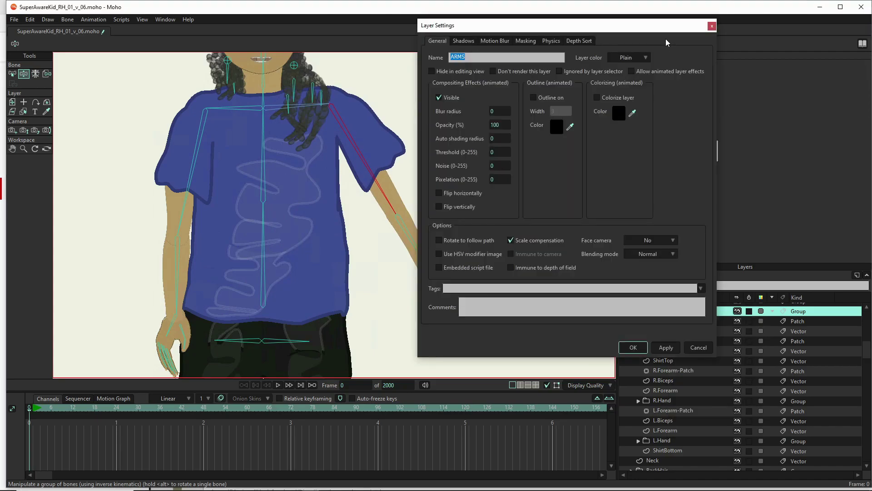
pyautogui.click(580, 40)
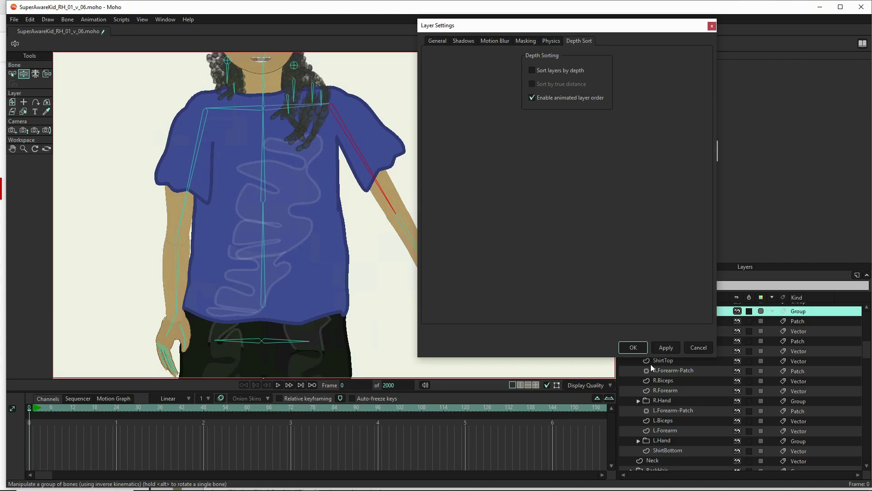
pyautogui.click(666, 348)
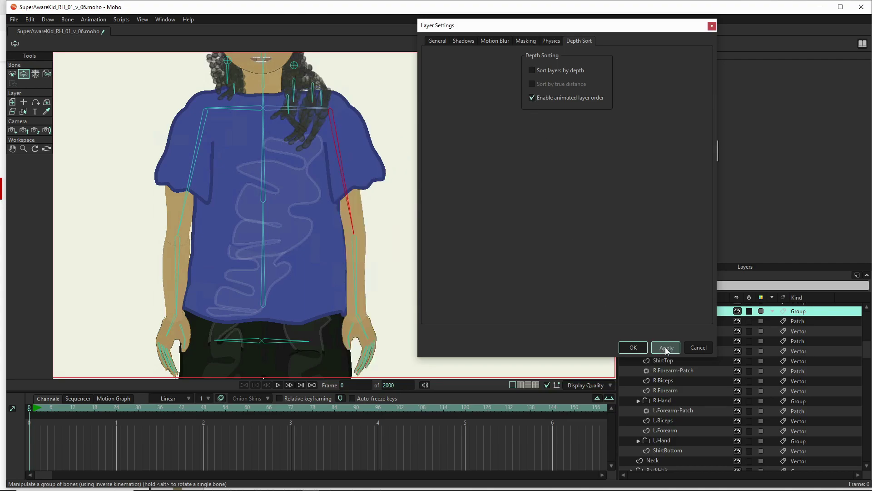
pyautogui.click(633, 350)
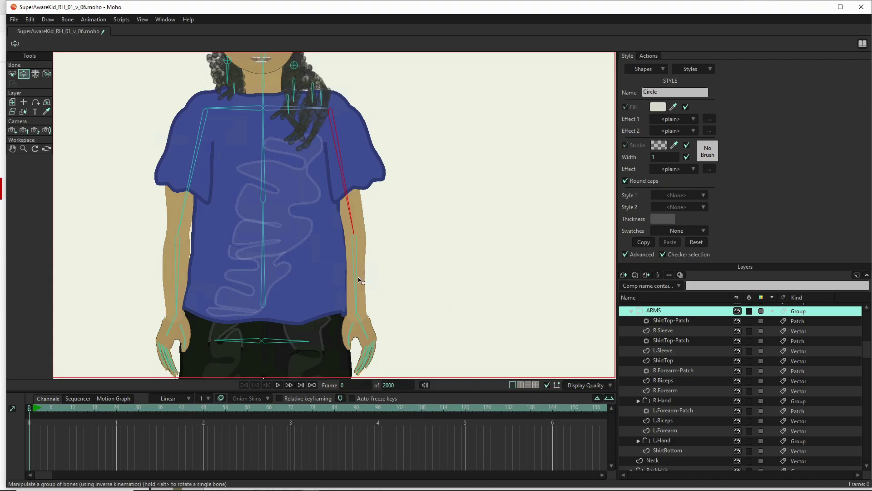
# - Bend the left forearm across the chest, move ShirtTop directly below L.Hand in the ARMS group, and swing the arm outward
pyautogui.moveTo(350, 288); pyautogui.dragTo(282, 214)
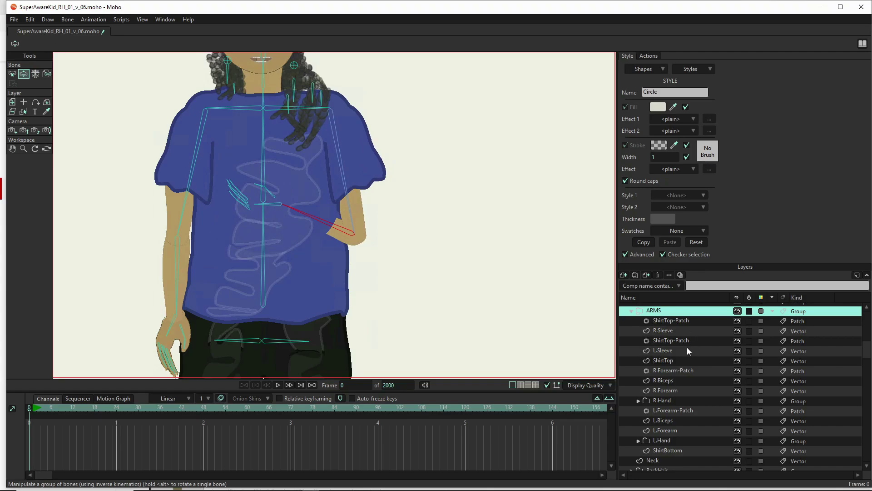
pyautogui.moveTo(683, 361); pyautogui.dragTo(683, 448)
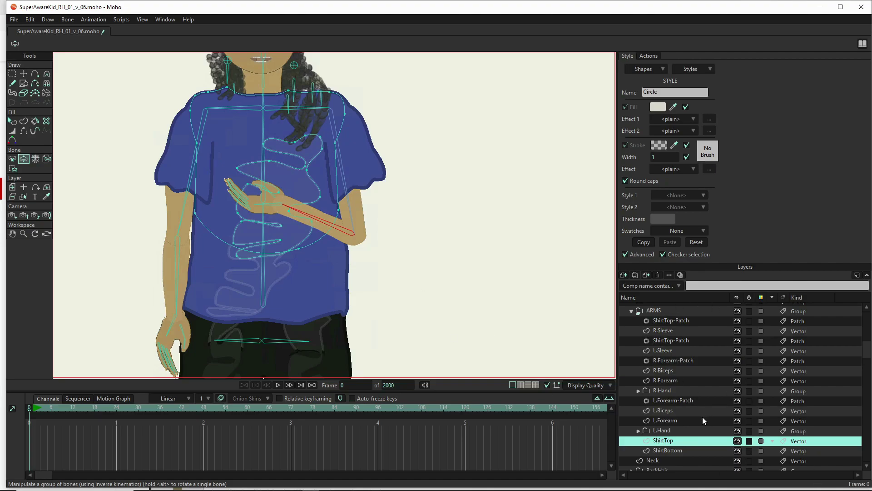
pyautogui.moveTo(321, 225); pyautogui.dragTo(399, 178)
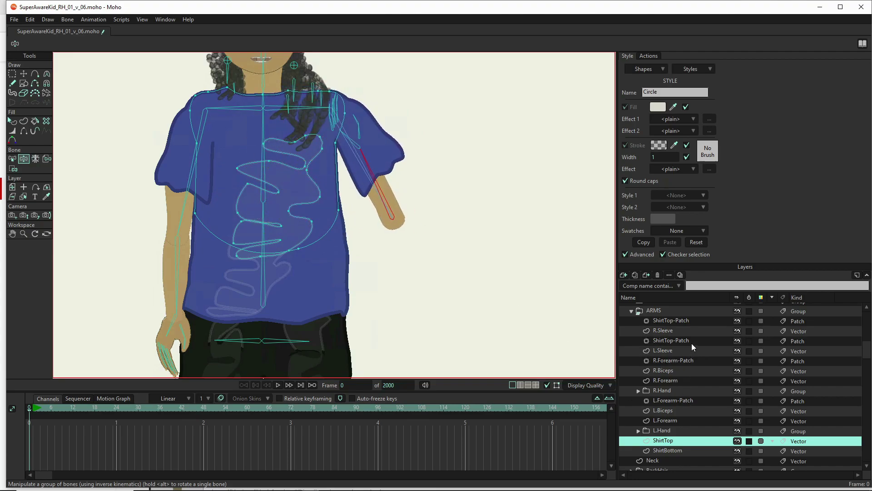
# - Try L.Sleeve lower in the ARMS group, placing it directly above L.Biceps with a ShirtTop-Patch directly above L.Hand
pyautogui.moveTo(688, 349)
pyautogui.mouseDown()
pyautogui.moveTo(694, 450)
pyautogui.moveTo(692, 439)
pyautogui.mouseUp()
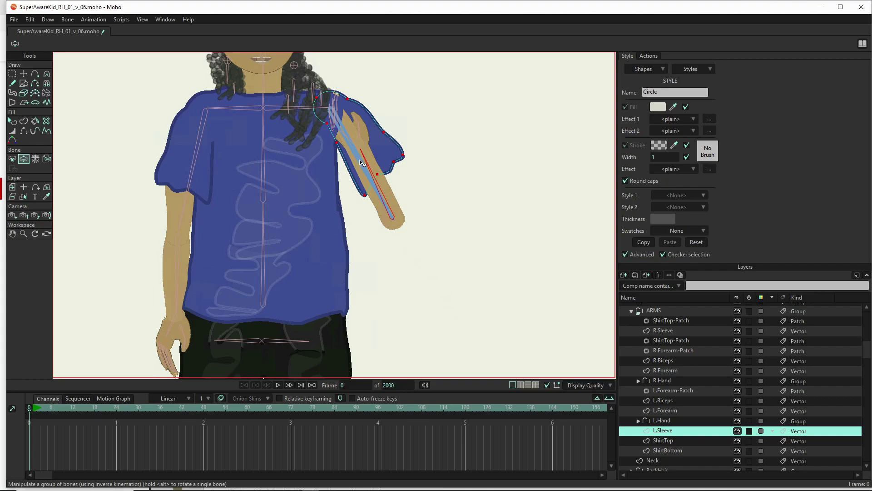
pyautogui.hotkey('ctrl', 'z')
pyautogui.hotkey('ctrl', 'z')
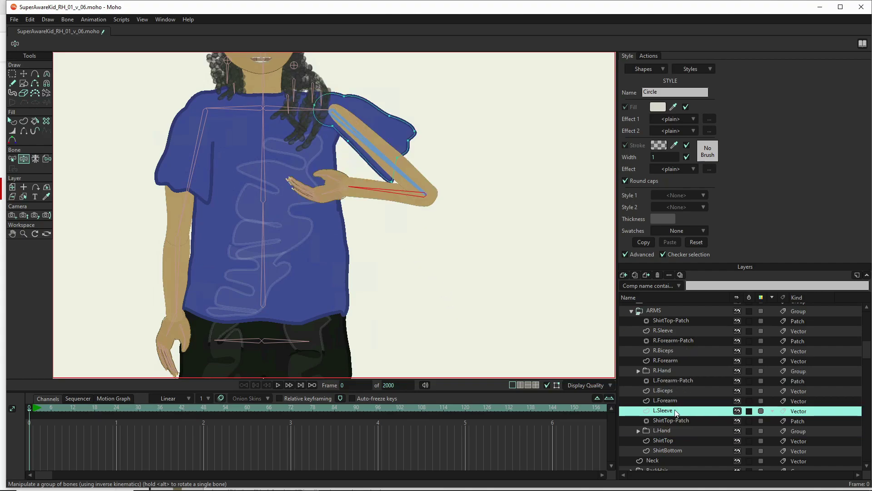
pyautogui.moveTo(675, 414); pyautogui.dragTo(675, 388)
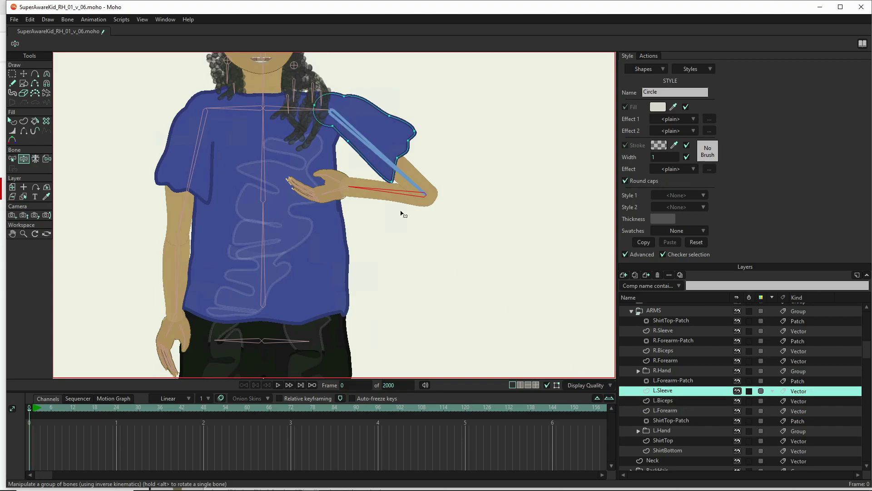
# - Pose both arms across the torso and out to the sides with Manipulate Bones to check the sleeves and shoulders
pyautogui.moveTo(353, 188); pyautogui.dragTo(386, 221)
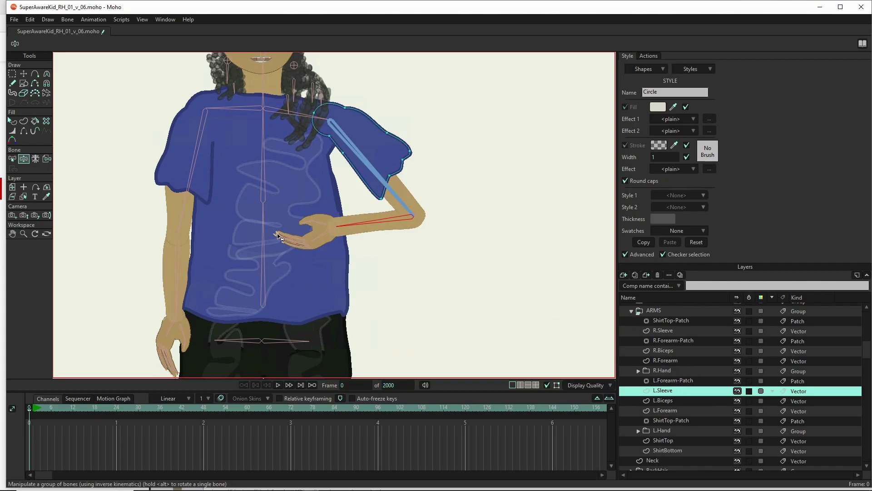
pyautogui.moveTo(176, 269); pyautogui.dragTo(317, 213)
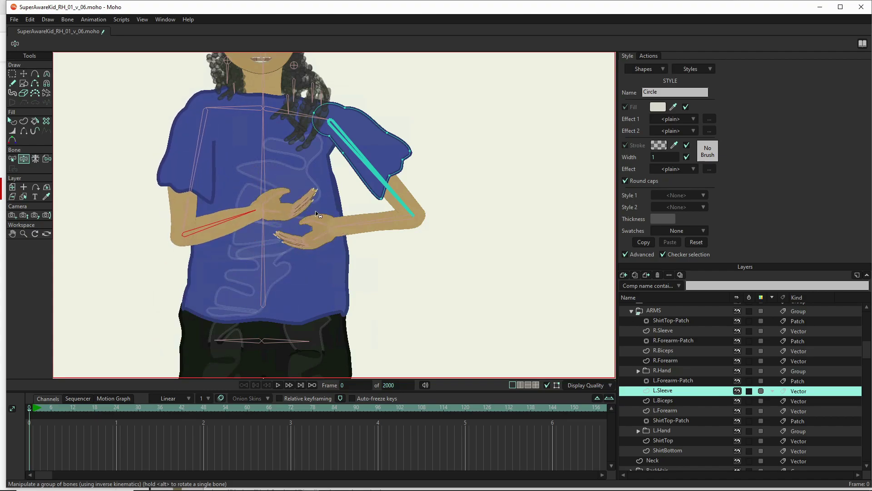
pyautogui.moveTo(370, 237); pyautogui.dragTo(234, 230)
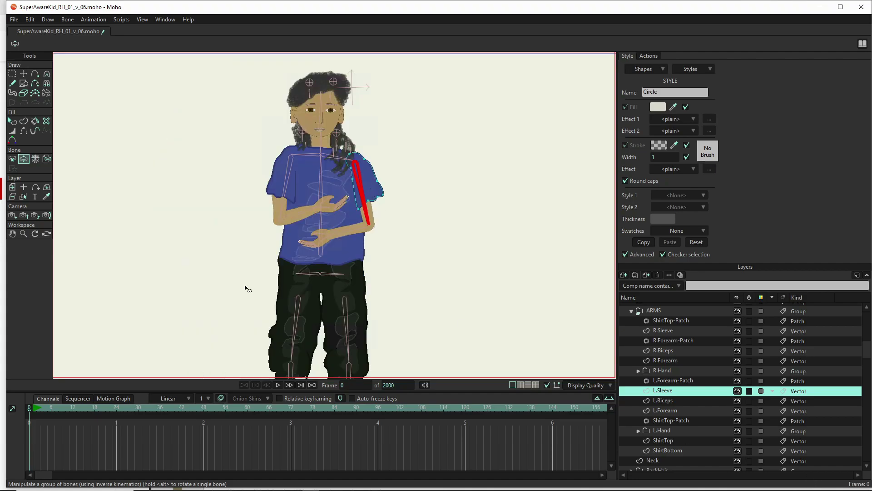
pyautogui.moveTo(296, 221); pyautogui.dragTo(177, 364)
pyautogui.moveTo(262, 210); pyautogui.dragTo(238, 303)
pyautogui.moveTo(337, 232); pyautogui.dragTo(409, 282)
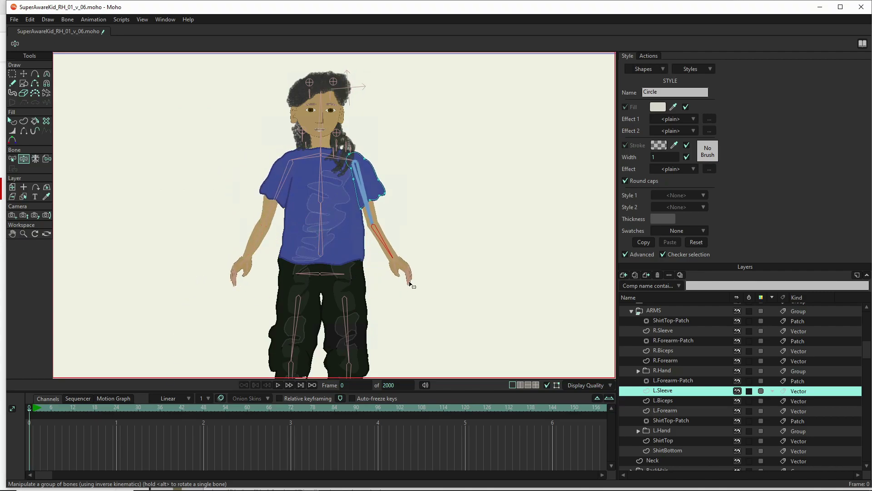
pyautogui.scroll(5, 283, 166)
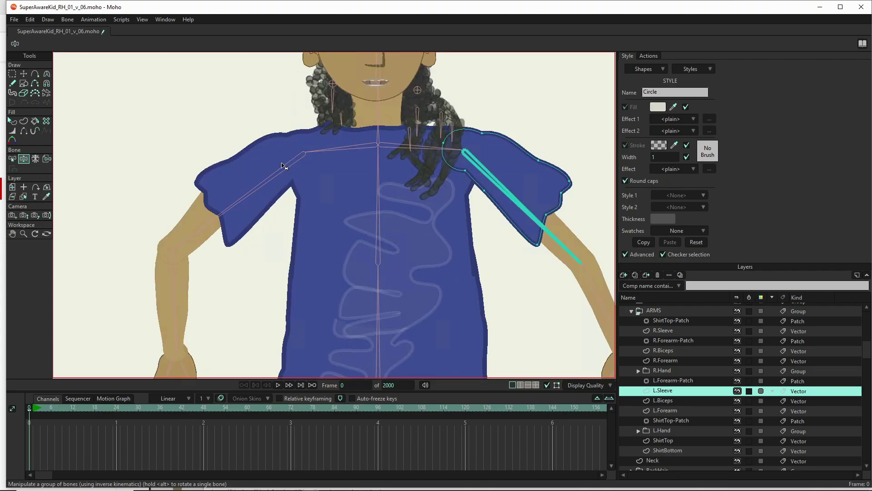
pyautogui.scroll(-6, 569, 292)
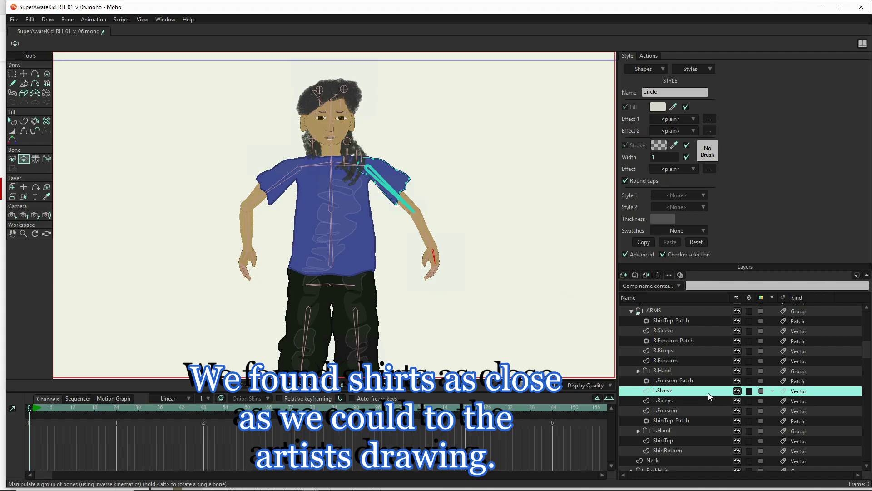
# - Move the lower ShirtTop-Patch directly above R.Sleeve and L.Sleeve directly below R.Sleeve in the ARMS group
pyautogui.moveTo(674, 394); pyautogui.dragTo(676, 411)
pyautogui.scroll(5, 388, 153)
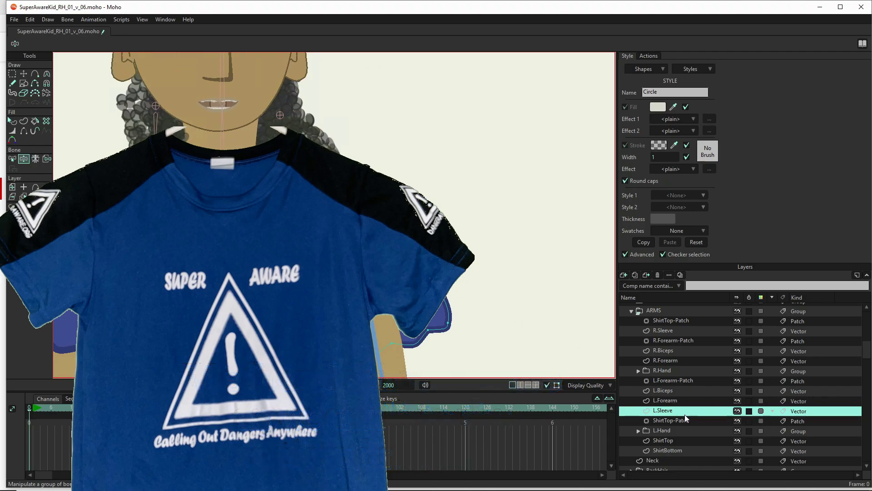
pyautogui.moveTo(688, 423); pyautogui.dragTo(685, 325)
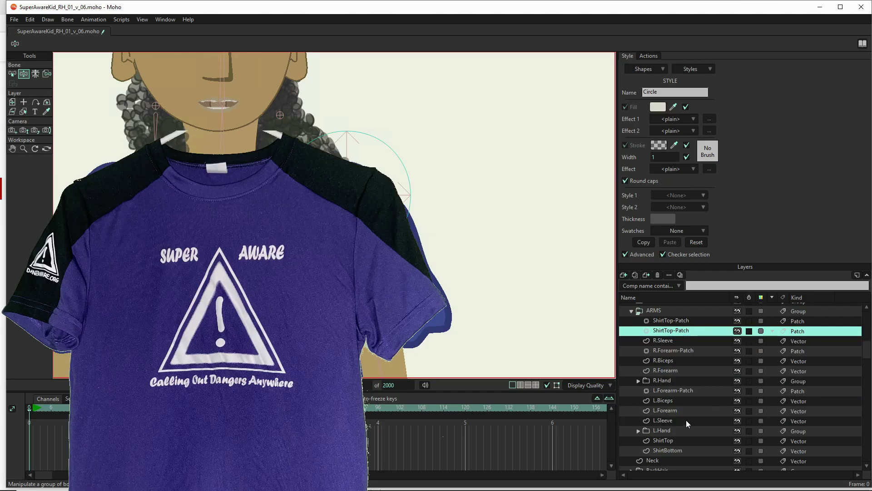
pyautogui.moveTo(686, 419); pyautogui.dragTo(687, 348)
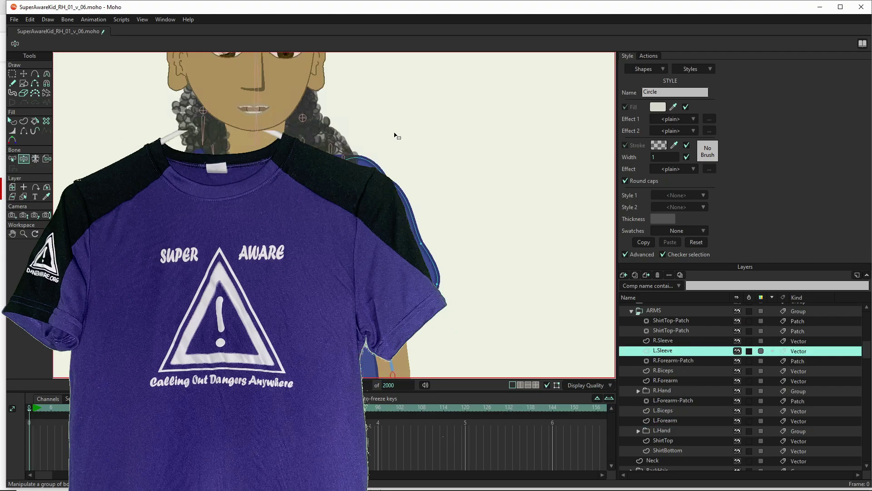
# - Show the SUPER AWARE KID _blue_.png reference image over the character's shirt
pyautogui.scroll(-3, 394, 137)
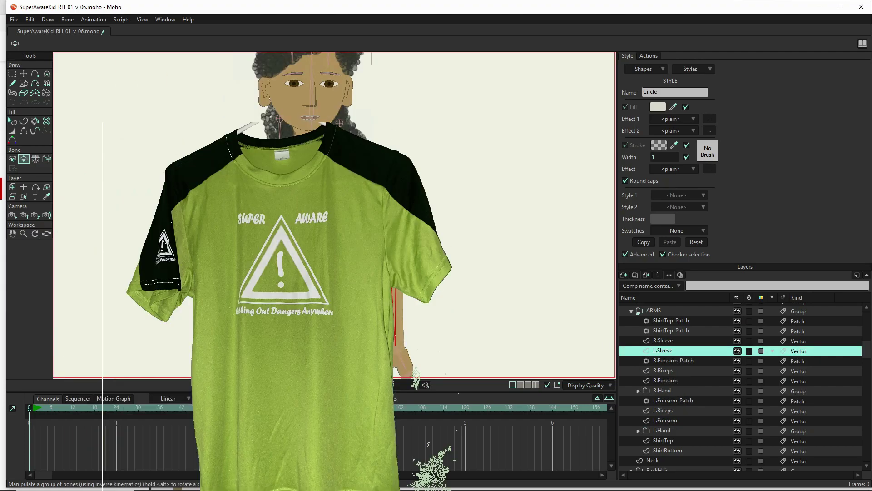
pyautogui.scroll(3, 394, 137)
pyautogui.scroll(-3, 394, 137)
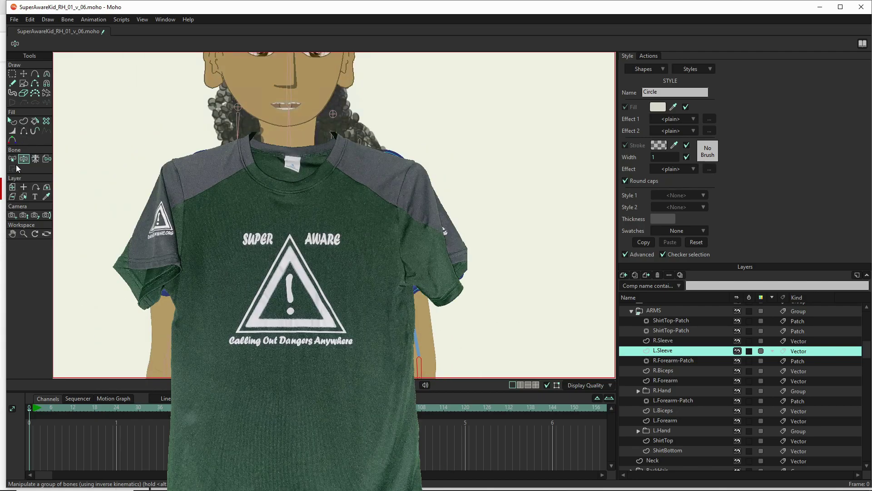
pyautogui.click(422, 311)
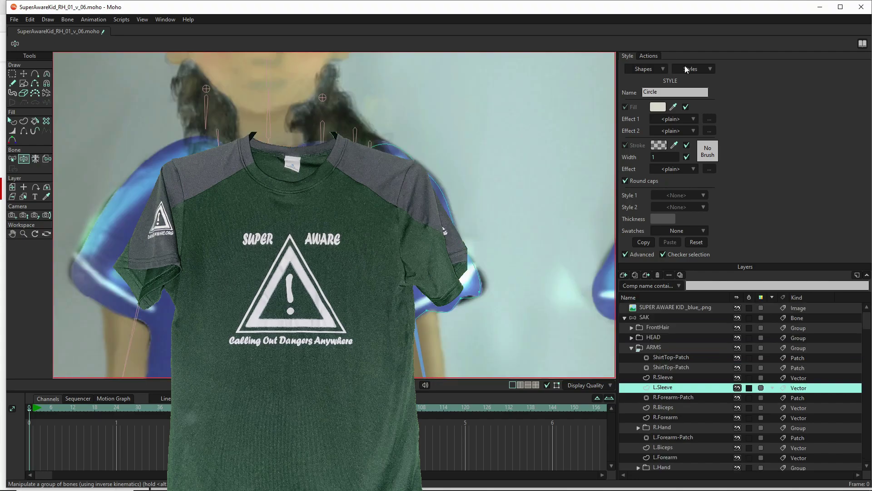
# - Create a new style and name it EmblemSleeves
pyautogui.click(685, 68)
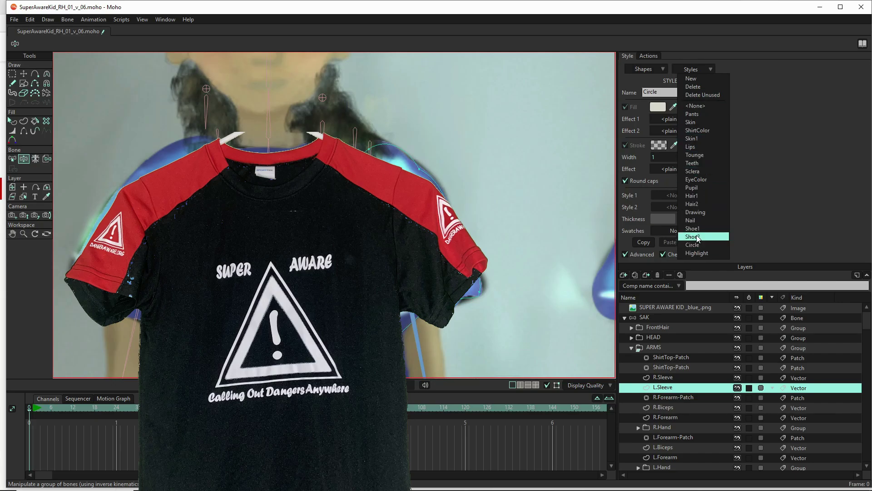
pyautogui.click(689, 81)
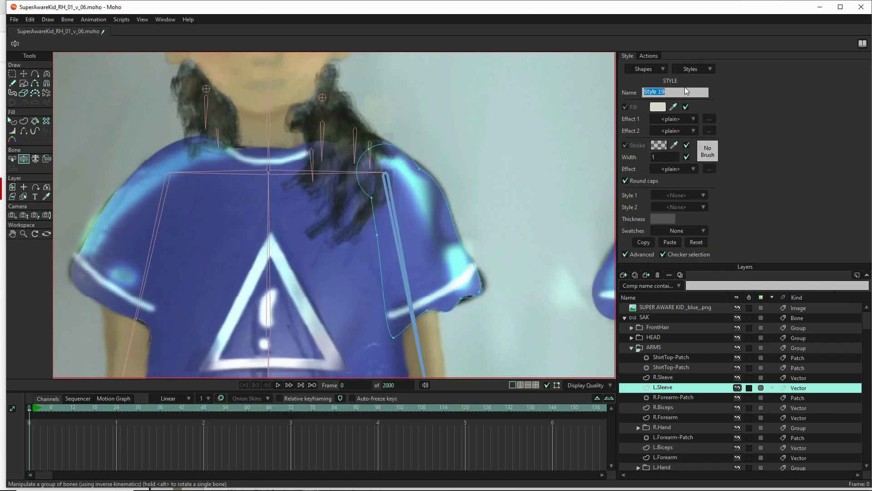
pyautogui.write('Emblem')
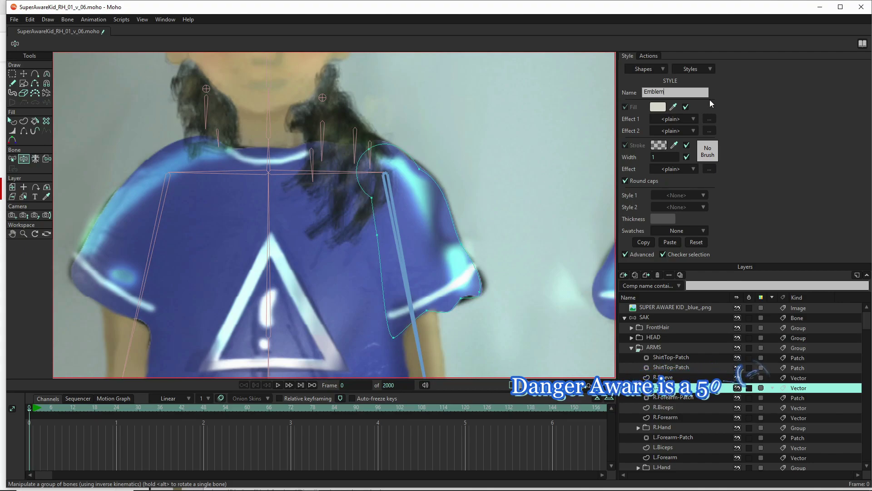
pyautogui.write('Sleve')
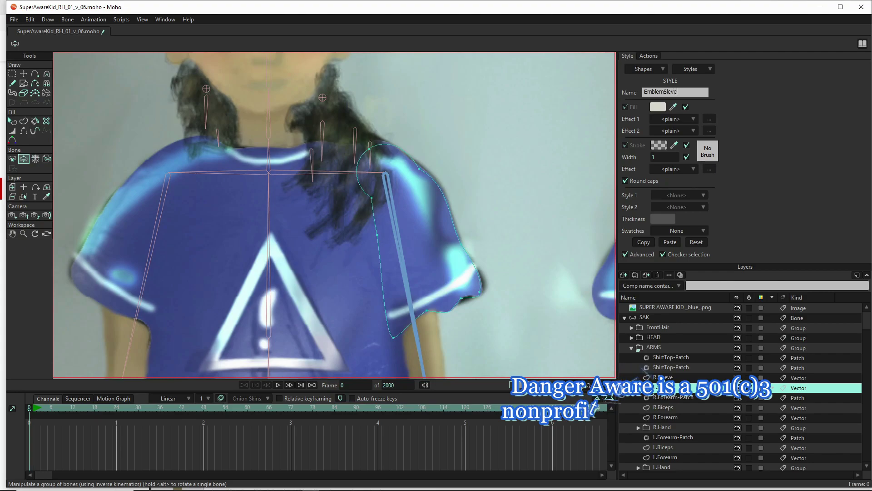
pyautogui.press('BackSpace')
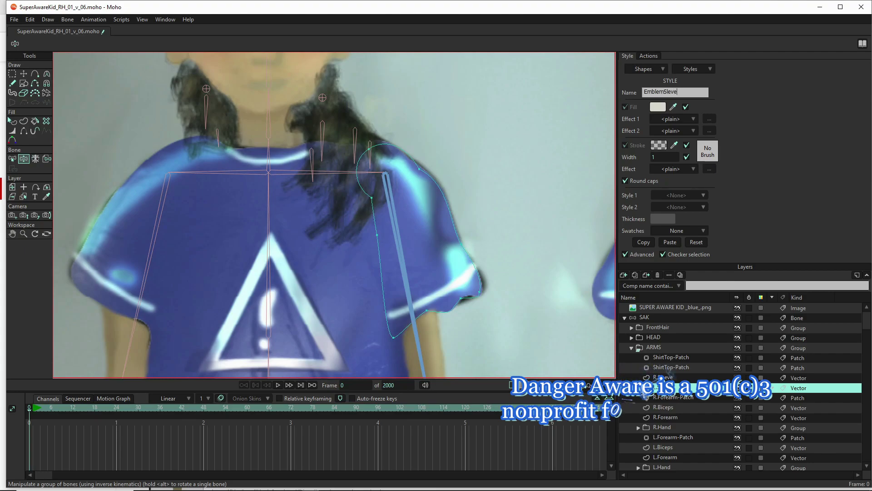
pyautogui.write('eves')
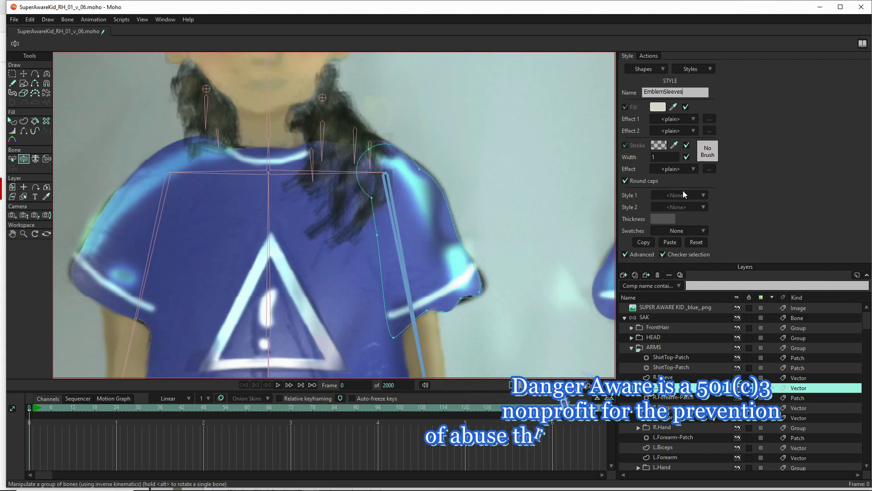
# - Set the EmblemSleeves stroke colour to grey 9A9A9A with an alpha of 121
pyautogui.click(659, 145)
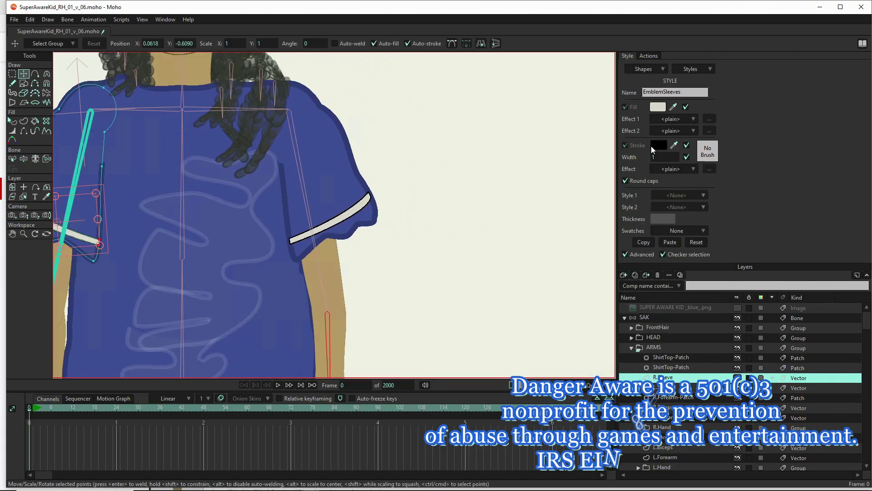
pyautogui.click(658, 145)
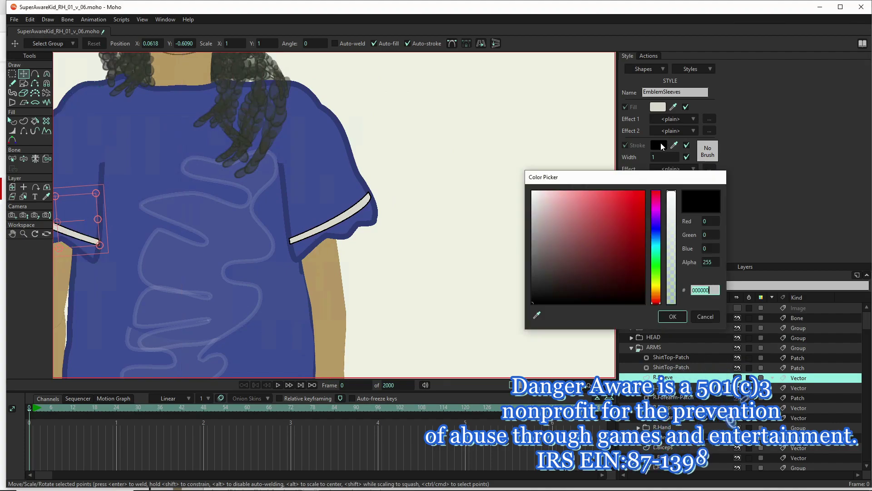
pyautogui.click(532, 228)
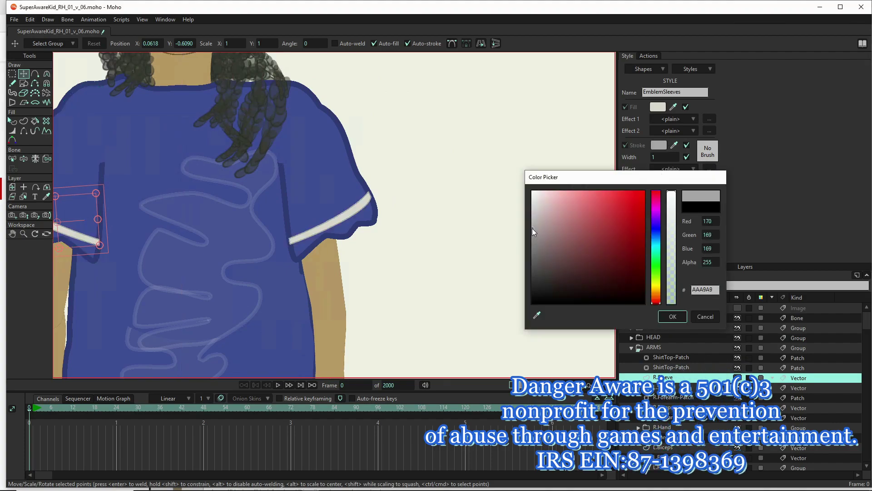
pyautogui.moveTo(532, 228); pyautogui.dragTo(531, 235)
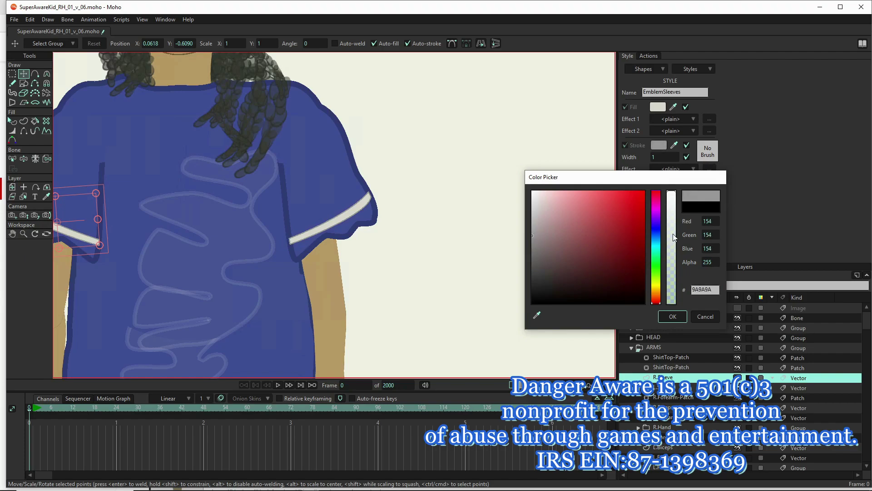
pyautogui.moveTo(672, 234); pyautogui.dragTo(673, 254)
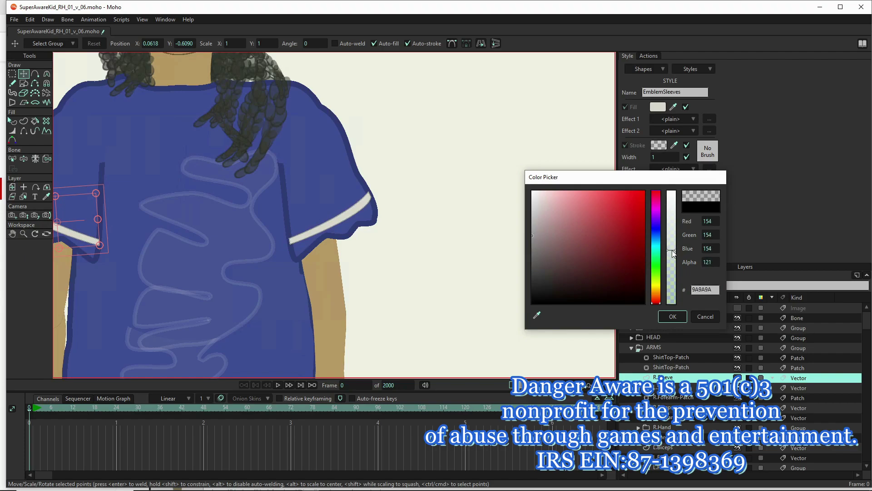
pyautogui.click(671, 316)
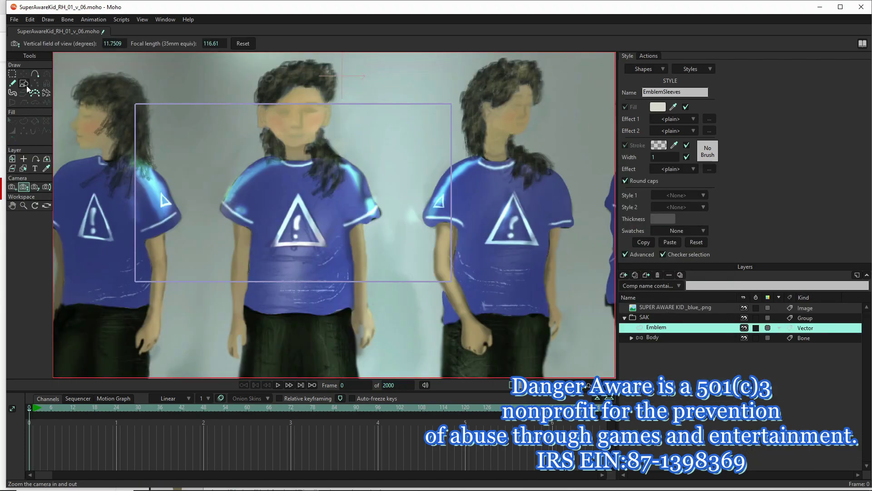
# - Draw a triangle on the Emblem layer around the outer edge of the front-view chest emblem and nudge it into alignment
pyautogui.click(27, 85)
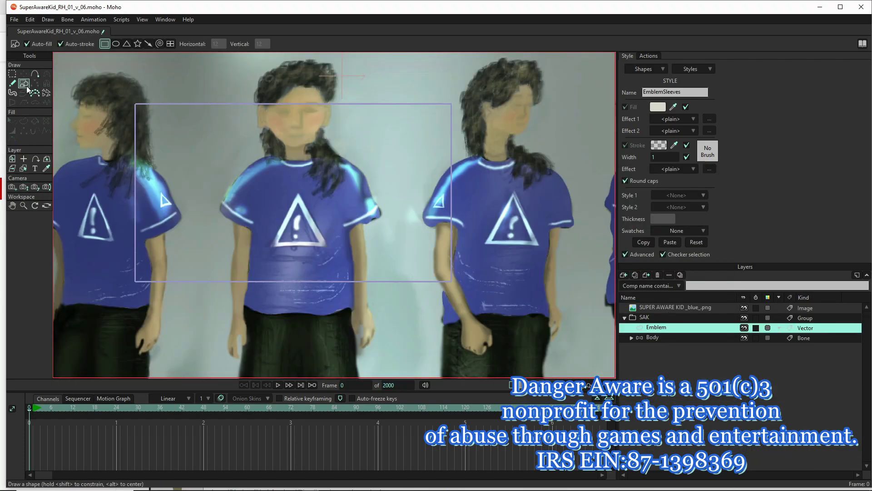
pyautogui.click(126, 44)
pyautogui.moveTo(270, 189); pyautogui.dragTo(330, 248)
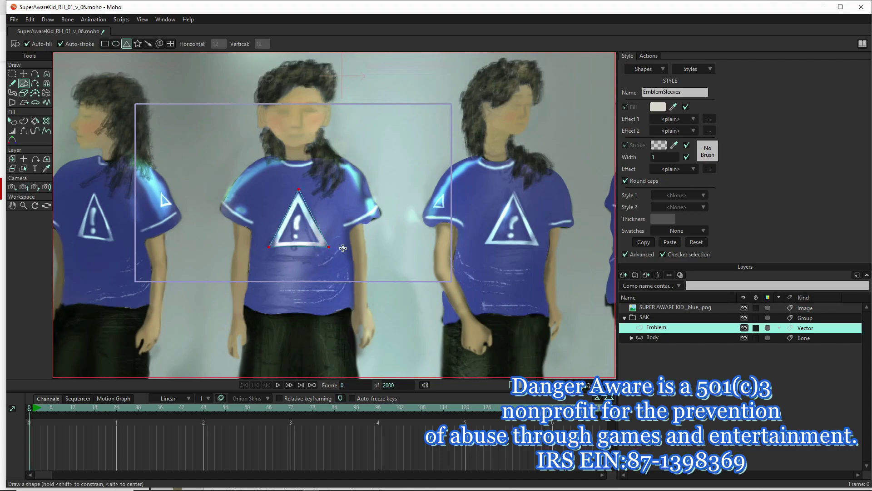
pyautogui.scroll(6, 309, 227)
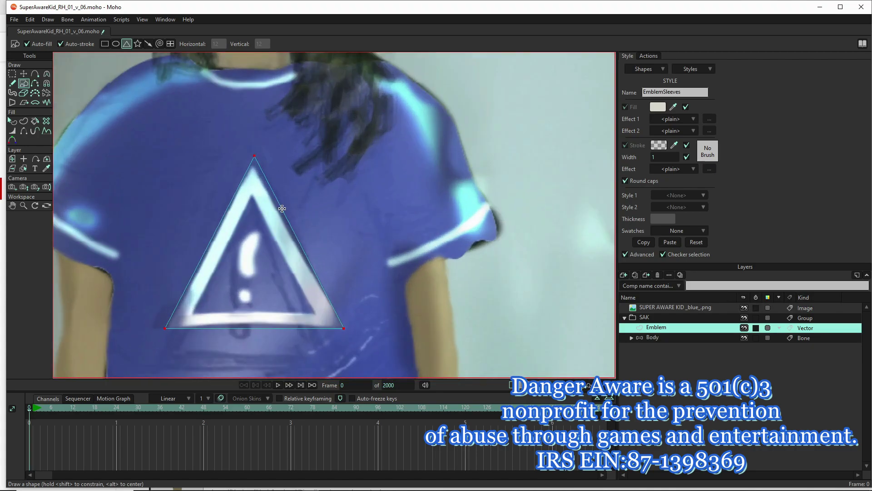
pyautogui.press('t')
pyautogui.hotkey('ctrl', 'd')
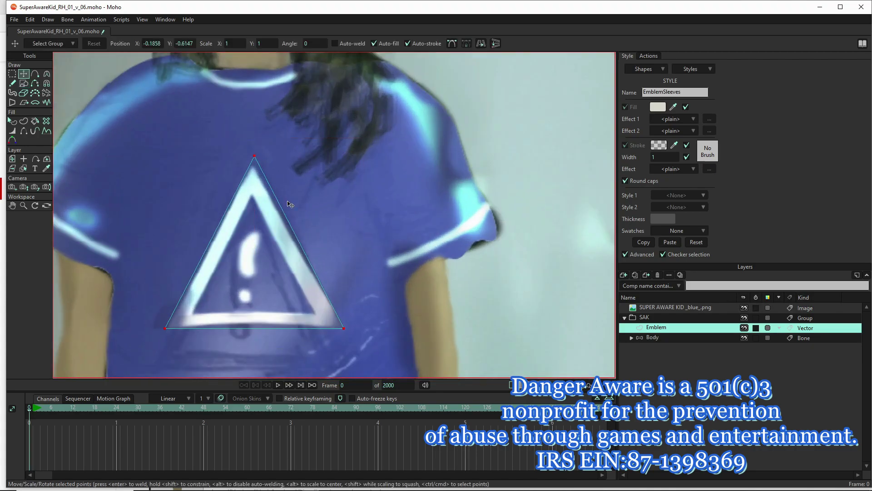
pyautogui.moveTo(289, 206); pyautogui.dragTo(287, 204)
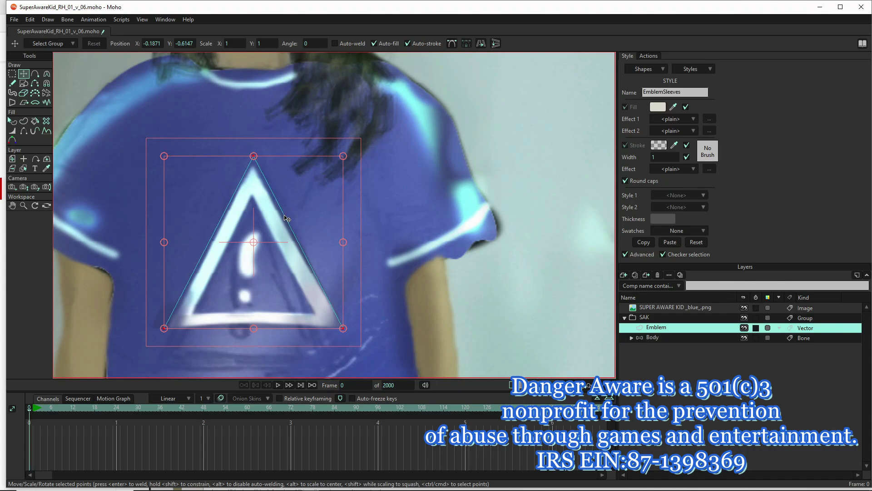
# - Scale a copy of the triangle down inside the original and raise it slightly to meet the emblem's inner peak
pyautogui.click(348, 333)
pyautogui.moveTo(334, 323); pyautogui.dragTo(295, 304)
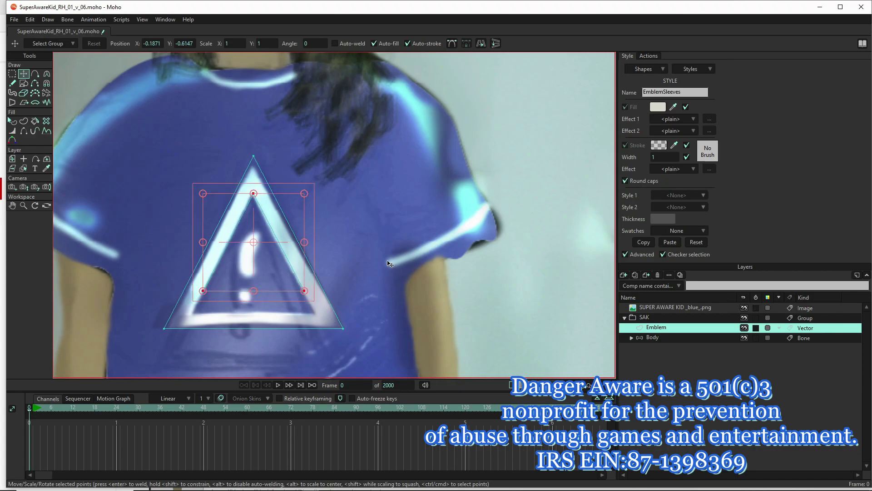
pyautogui.press('Up')
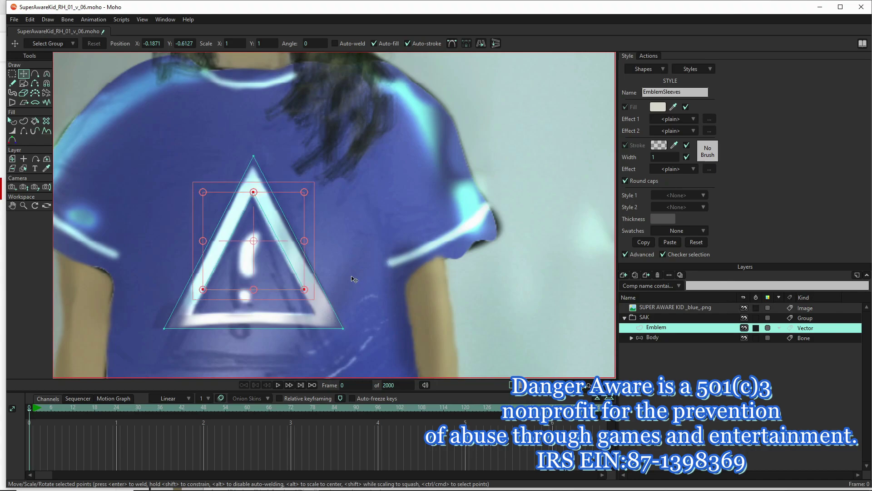
# - Lower the inner triangle's two base points and spread them apart to match the emblem's inner edge
pyautogui.press('g')
pyautogui.moveTo(351, 273); pyautogui.dragTo(157, 308)
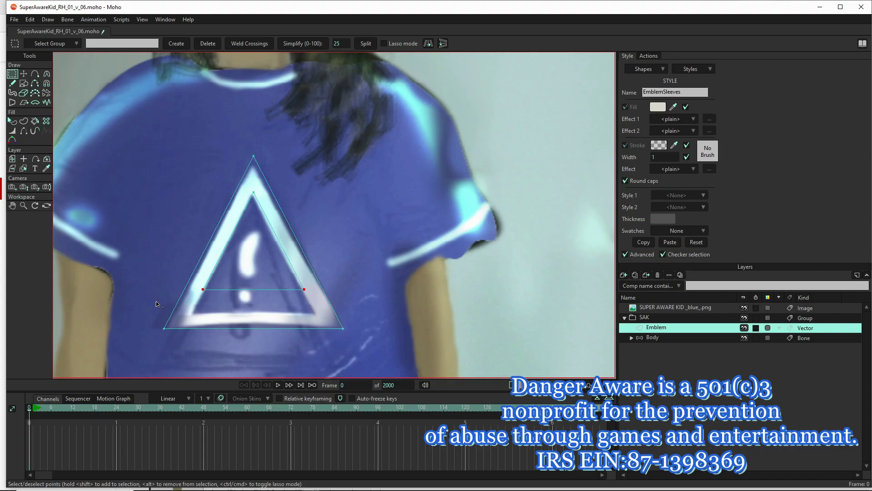
pyautogui.press('t')
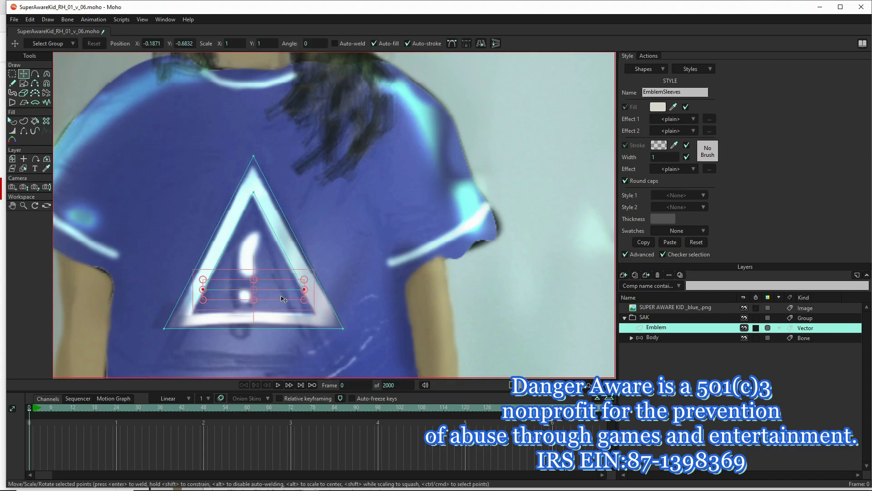
pyautogui.moveTo(287, 291); pyautogui.dragTo(287, 310)
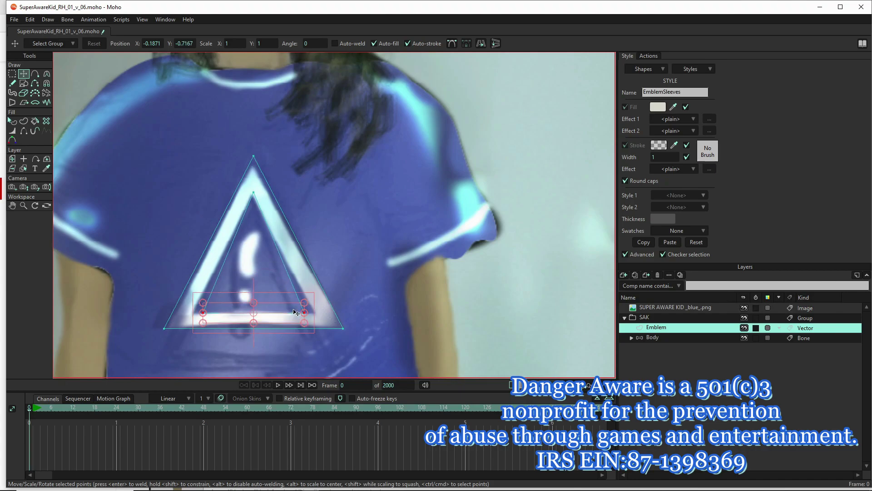
pyautogui.moveTo(305, 313); pyautogui.dragTo(315, 316)
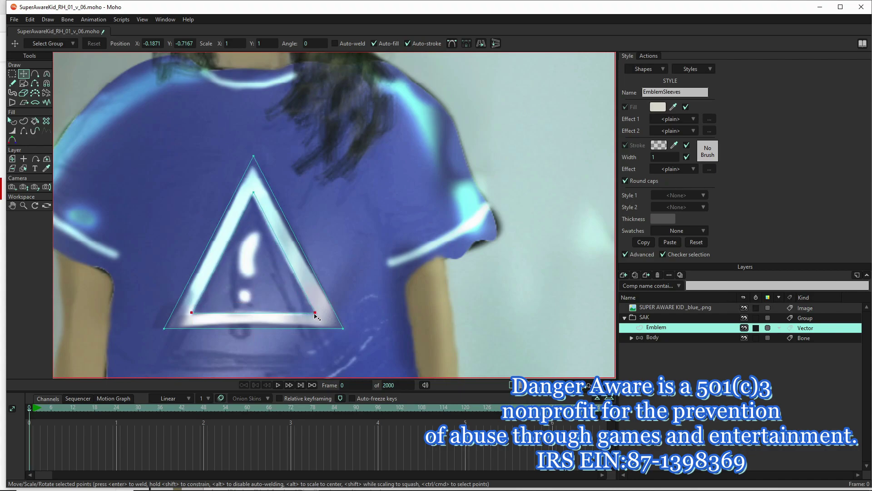
pyautogui.moveTo(316, 316); pyautogui.dragTo(316, 315)
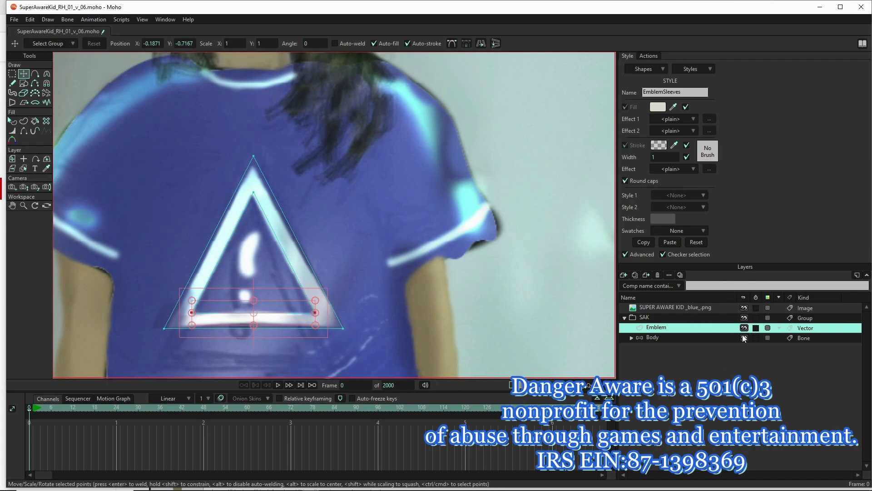
# - Hide the reference image and delete the filled shapes of both emblem triangles, leaving their outlines
pyautogui.click(744, 308)
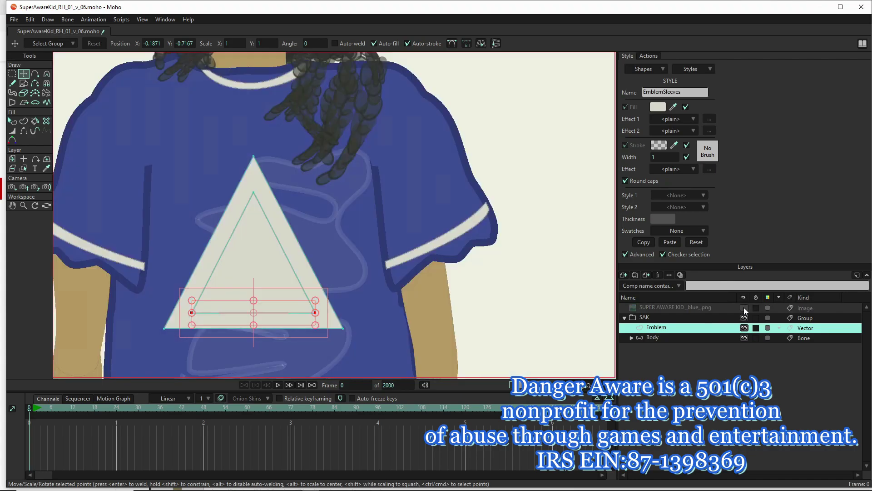
pyautogui.doubleClick(276, 270)
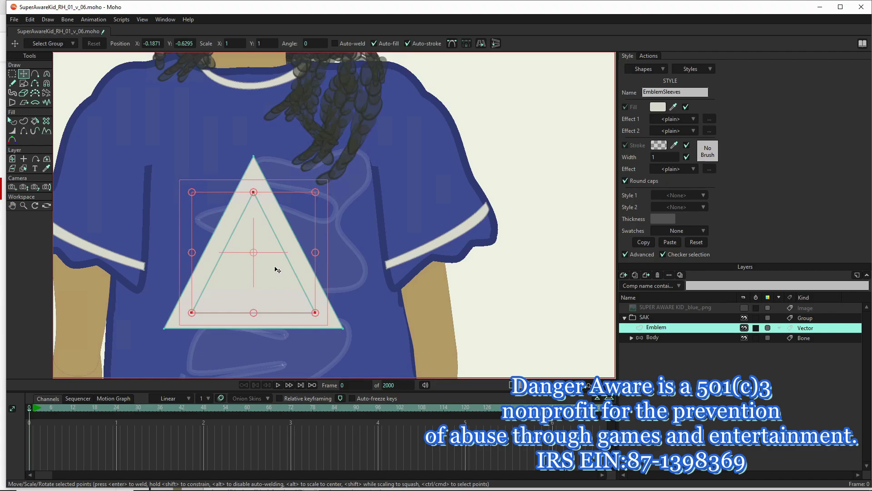
pyautogui.click(14, 122)
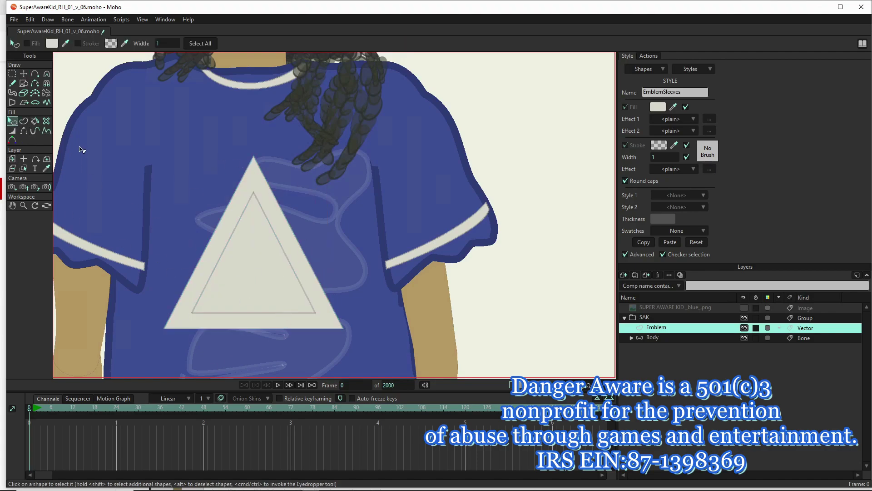
pyautogui.click(241, 262)
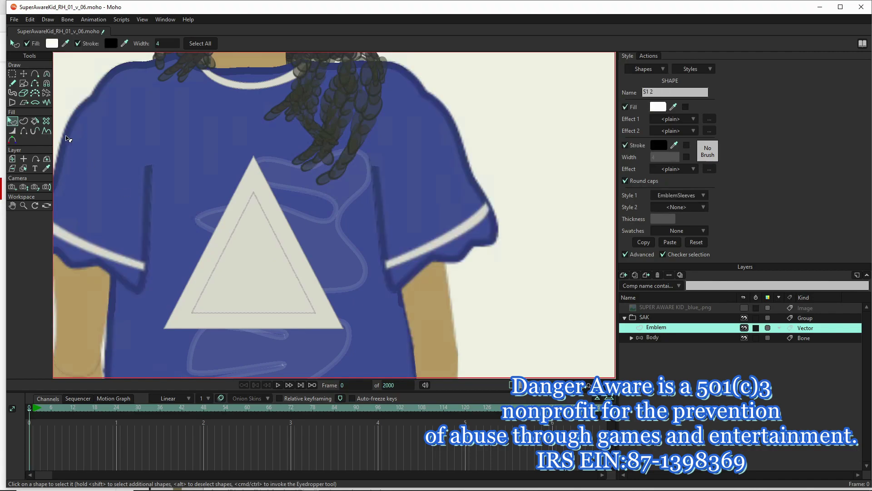
pyautogui.click(46, 122)
pyautogui.click(287, 287)
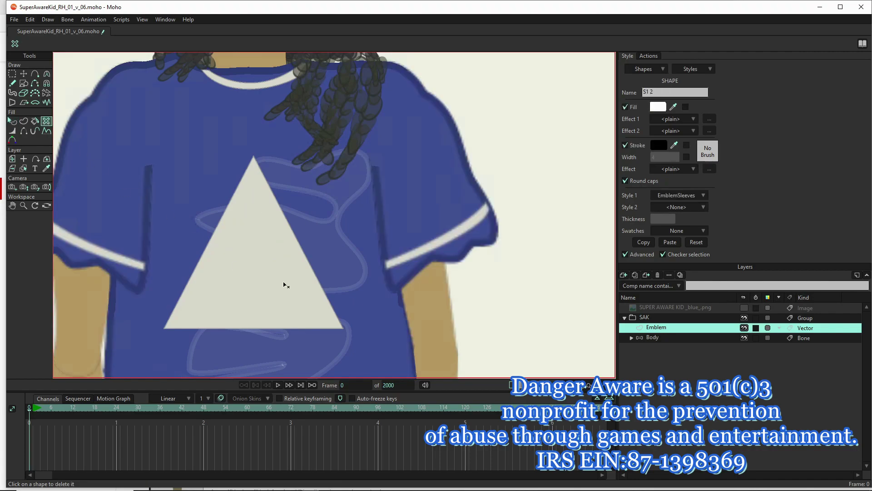
pyautogui.click(223, 230)
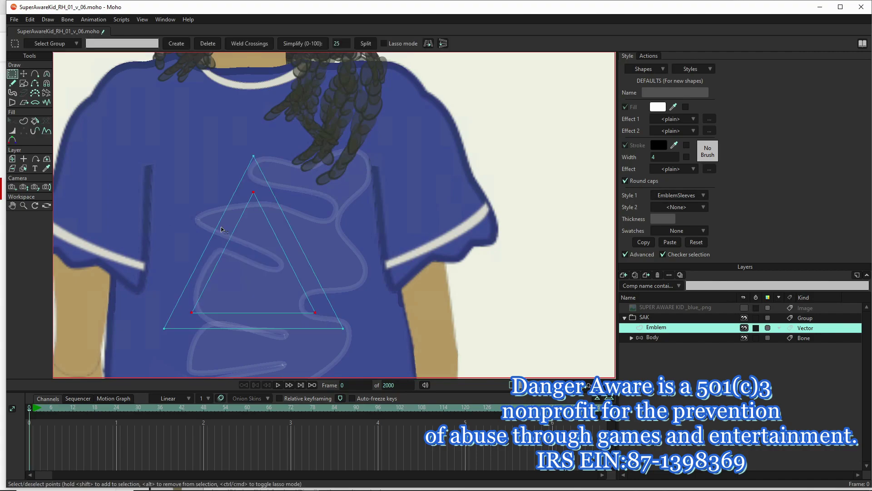
# - Create a filled shape in the band between the outer and inner emblem triangles, using the EmblemSleeves style
pyautogui.click(24, 121)
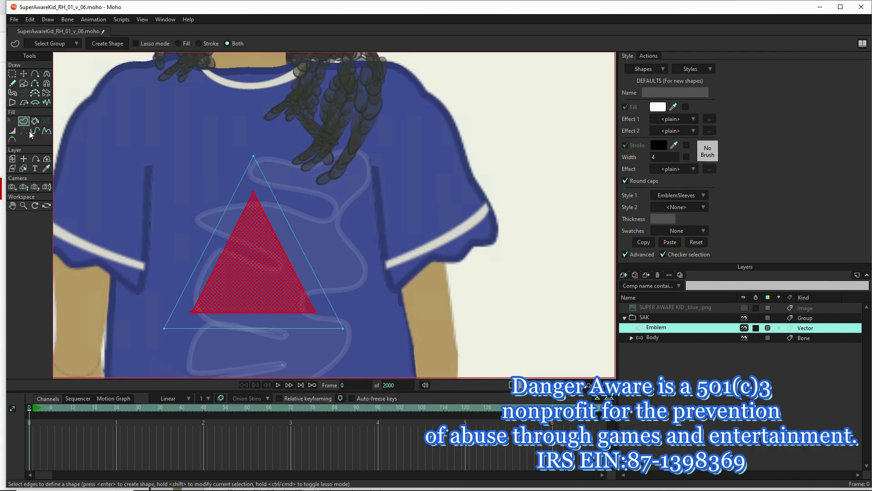
pyautogui.click(319, 330)
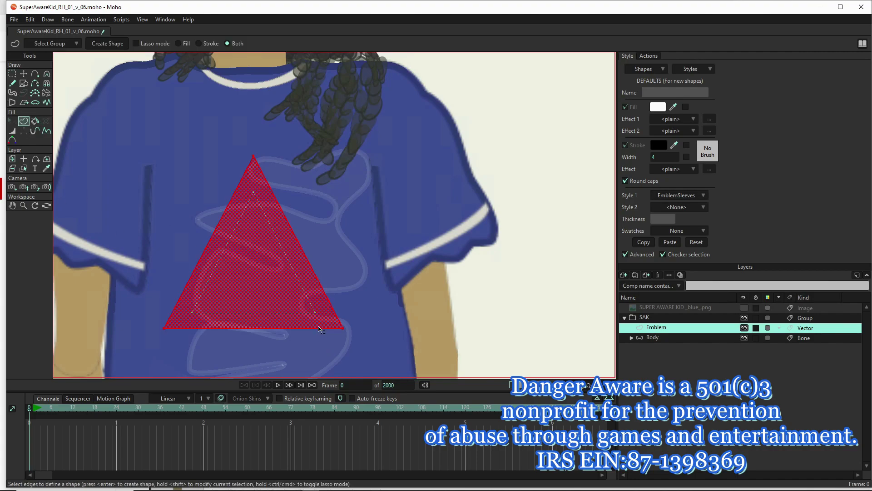
pyautogui.keyDown('shift'); pyautogui.click(296, 313); pyautogui.keyUp('shift')
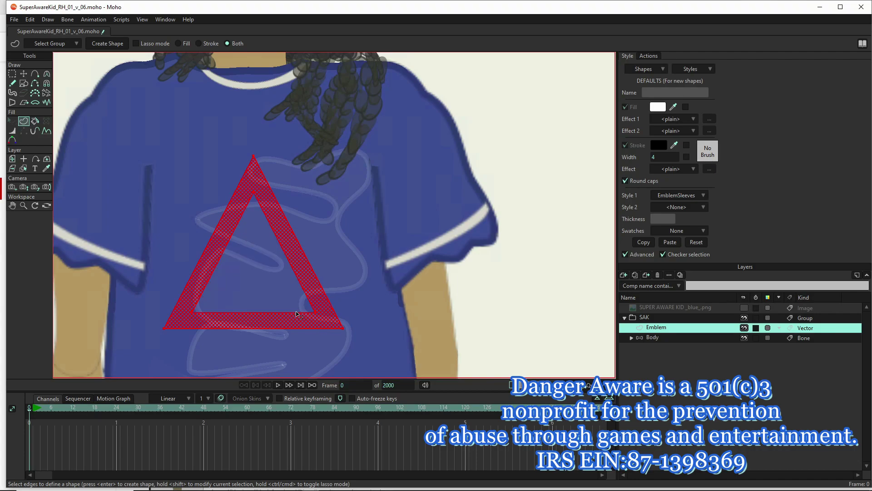
pyautogui.click(693, 70)
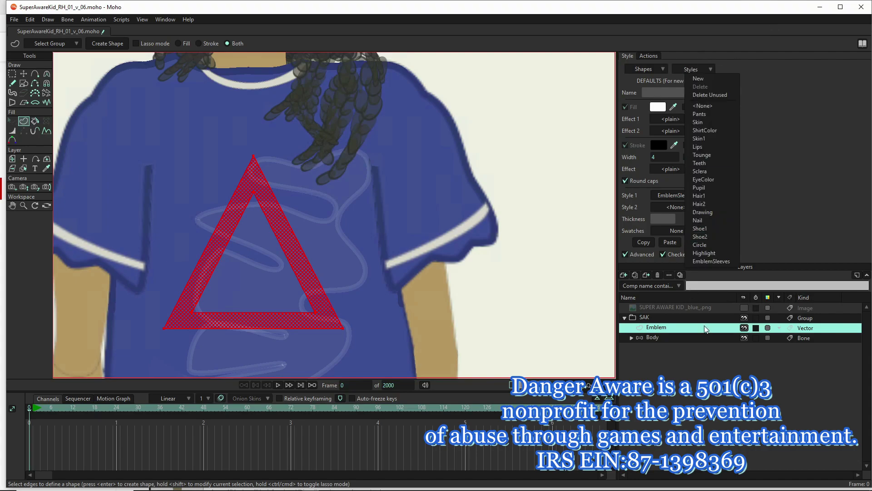
pyautogui.click(711, 262)
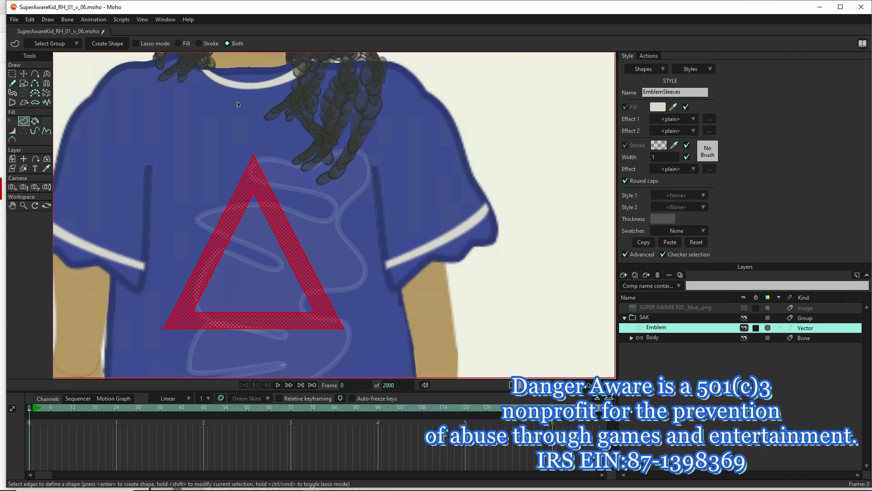
pyautogui.click(111, 42)
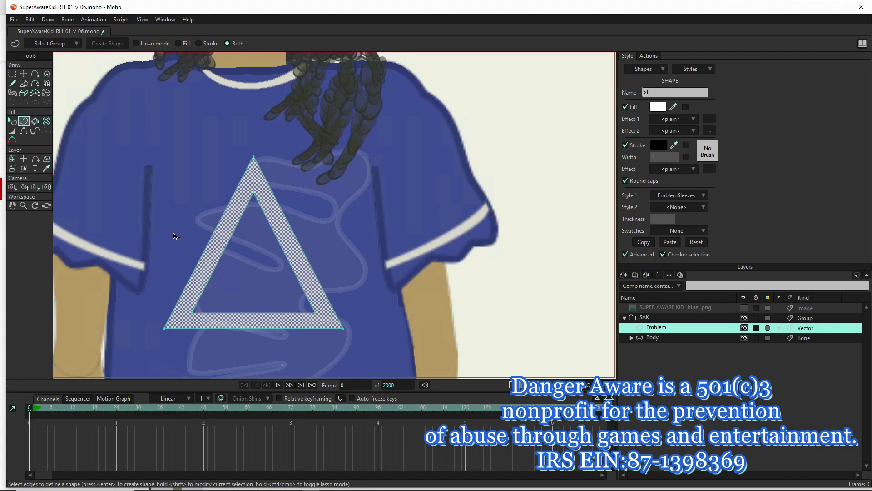
# - Render a preview of the current frame to check the triangle emblem on the shirt, and close it
pyautogui.scroll(-2, 365, 209)
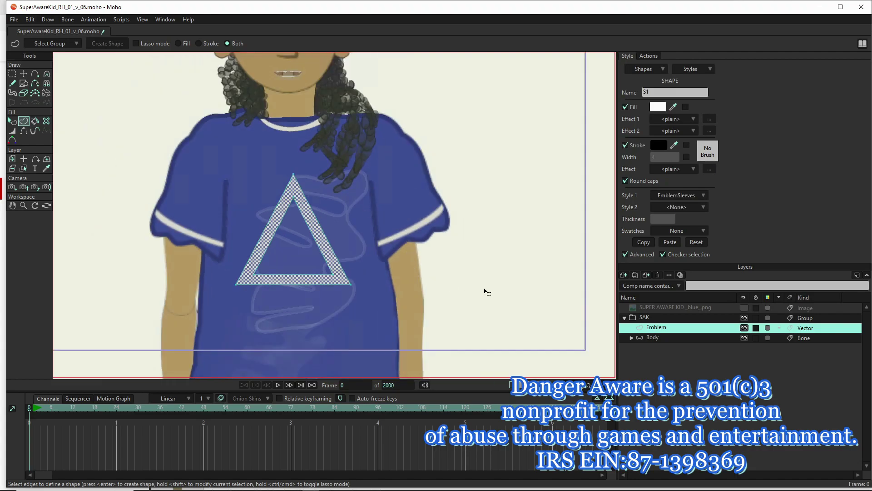
pyautogui.hotkey('ctrl', 'r')
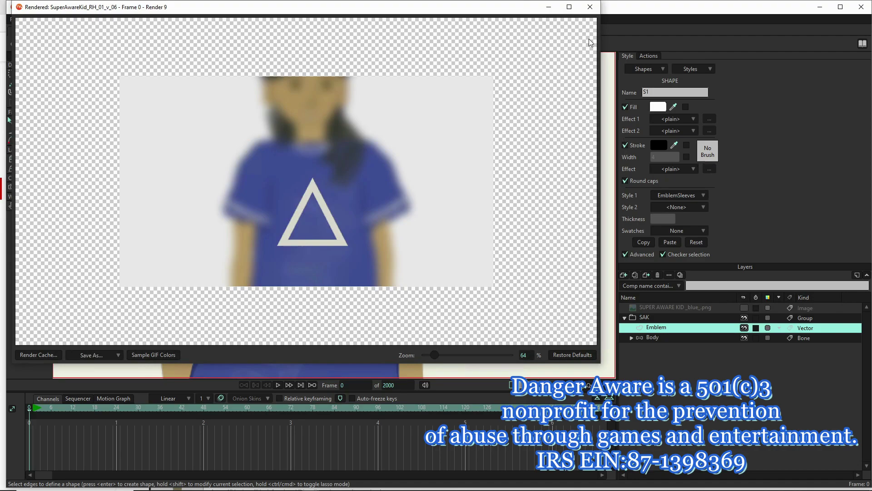
pyautogui.click(589, 8)
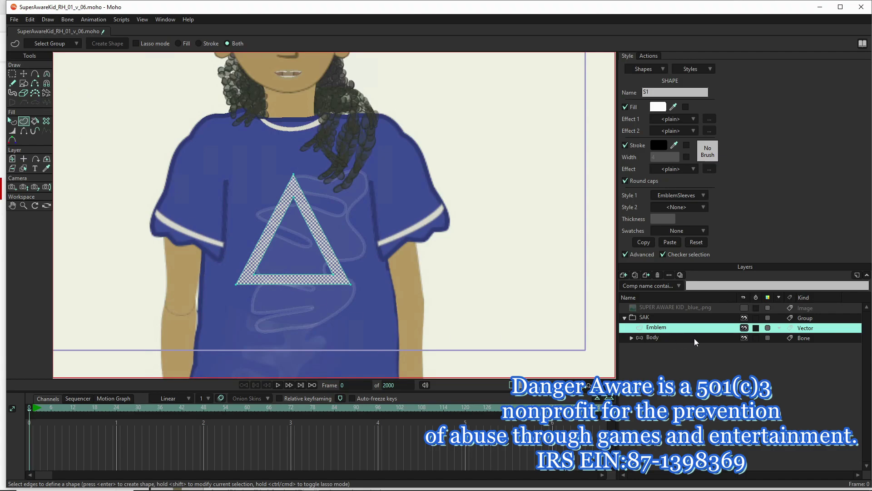
# - Show the reference image again and draw a narrow oval over the exclamation mark's upper stroke inside the emblem
pyautogui.click(744, 308)
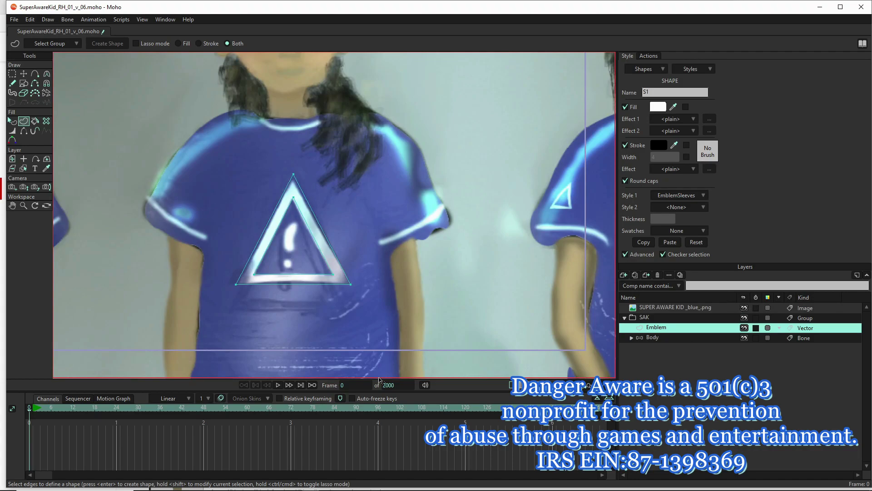
pyautogui.scroll(3, 265, 238)
pyautogui.scroll(1, 265, 236)
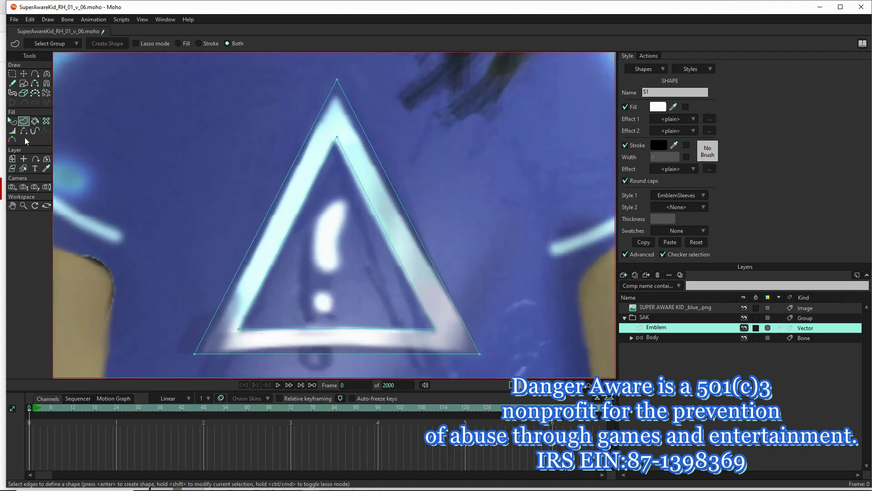
pyautogui.click(22, 86)
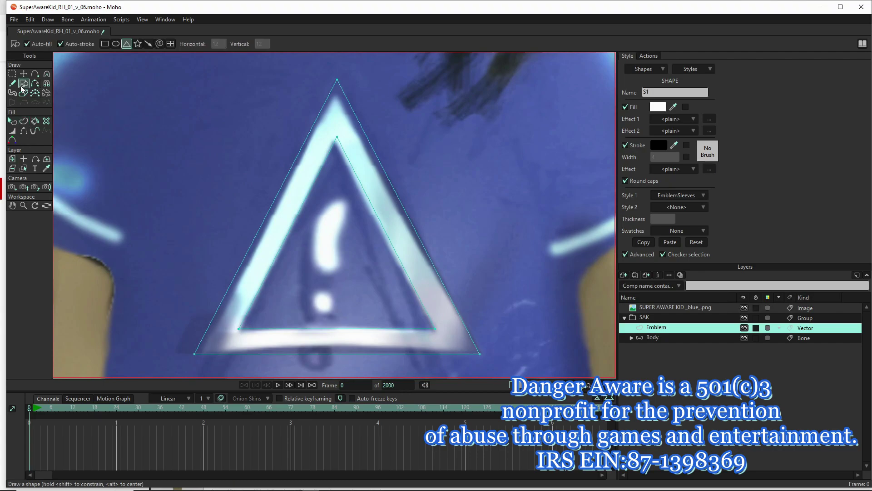
pyautogui.click(115, 43)
pyautogui.moveTo(320, 199); pyautogui.dragTo(340, 275)
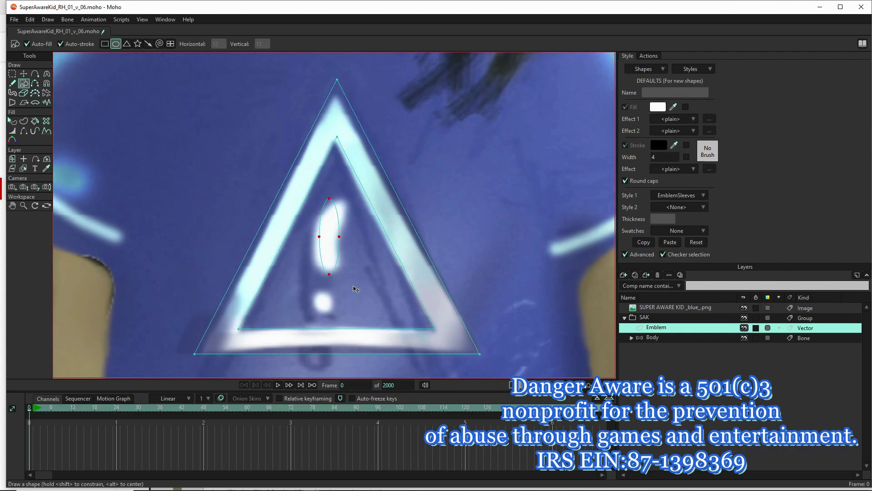
# - Reshape the oval to the exclamation stroke by shifting its top and bottom points toward the stroke's right side and rounding the bottom point's curvature
pyautogui.press('t')
pyautogui.moveTo(333, 199); pyautogui.dragTo(347, 200)
pyautogui.moveTo(329, 274); pyautogui.dragTo(335, 271)
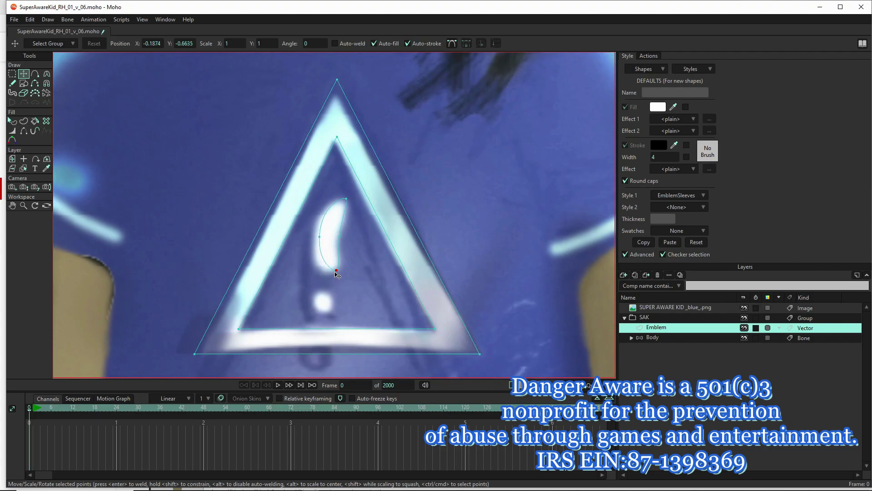
pyautogui.press('c')
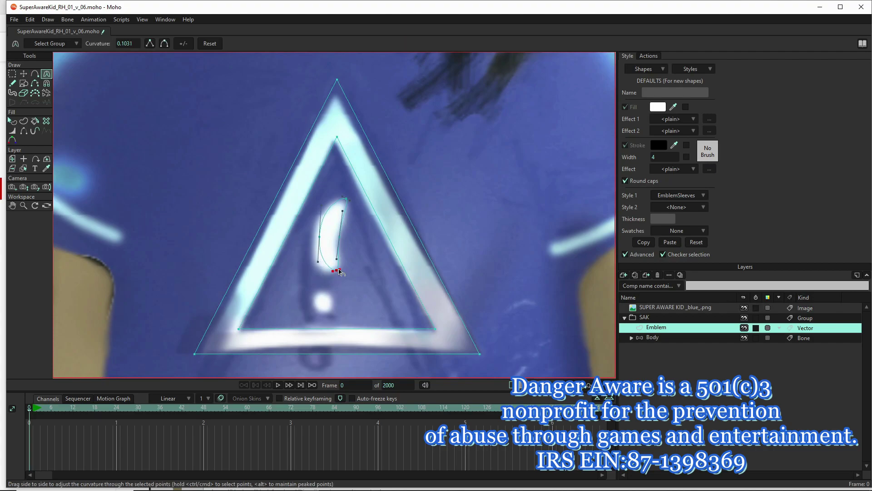
pyautogui.moveTo(341, 274); pyautogui.dragTo(469, 242)
pyautogui.click(345, 198)
pyautogui.press('t')
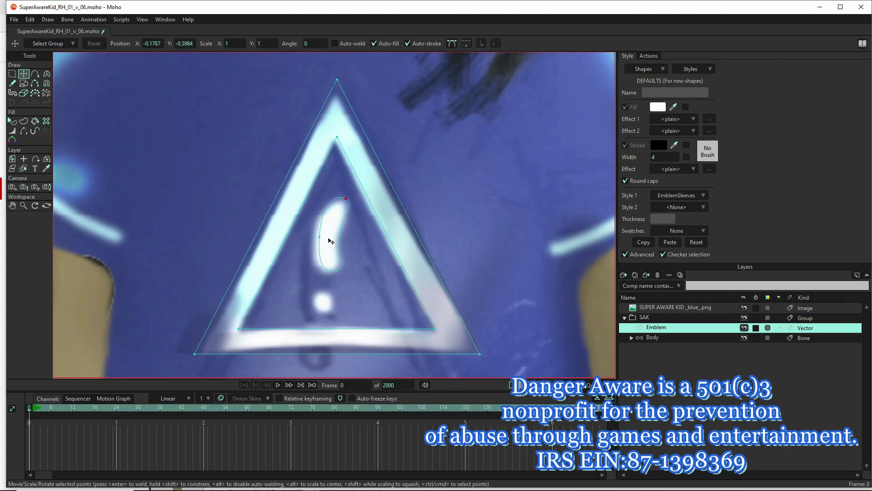
# - Fit the exclamation mark's curved stroke to the reference image and draw an oval for its dot below, inside the triangle
pyautogui.doubleClick(331, 238)
pyautogui.moveTo(330, 247); pyautogui.dragTo(327, 248)
pyautogui.moveTo(331, 200); pyautogui.dragTo(331, 207)
pyautogui.moveTo(327, 252); pyautogui.dragTo(328, 252)
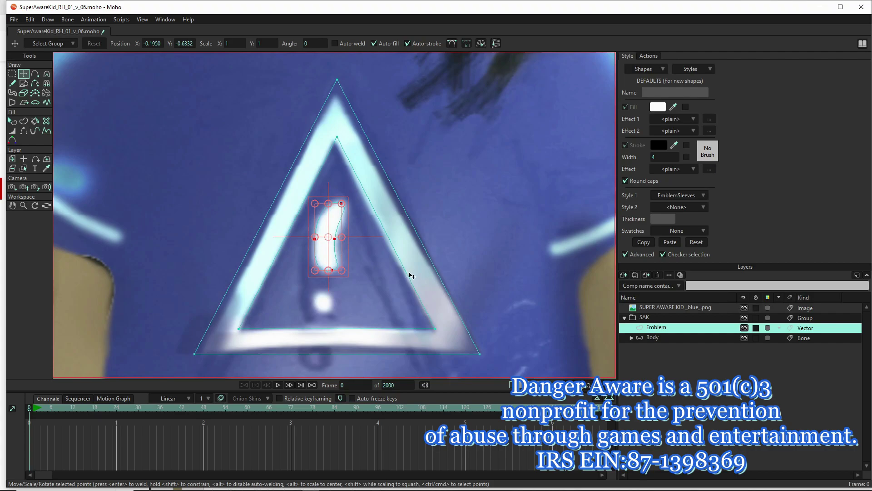
pyautogui.click(24, 83)
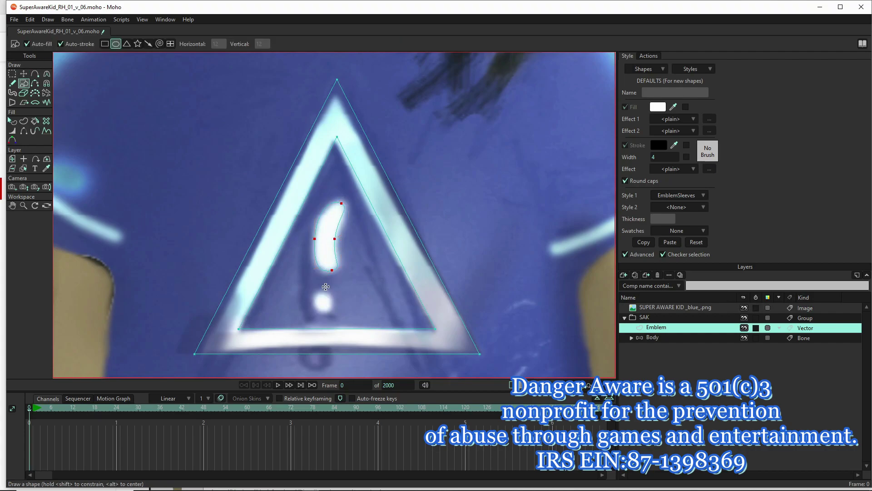
pyautogui.moveTo(312, 289); pyautogui.dragTo(333, 309)
# - Hide the SUPER AWARE KID reference image and render the current frame to check the finished emblem
pyautogui.click(744, 307)
pyautogui.press('t')
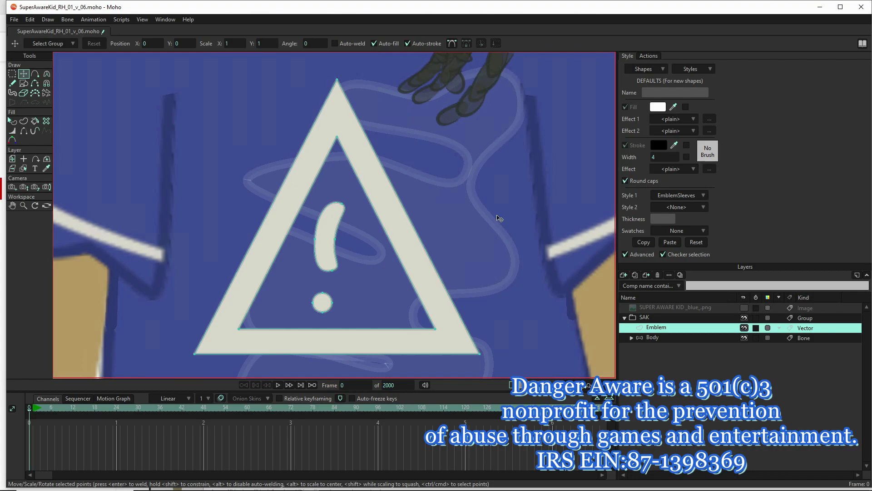
pyautogui.hotkey('ctrl', 'r')
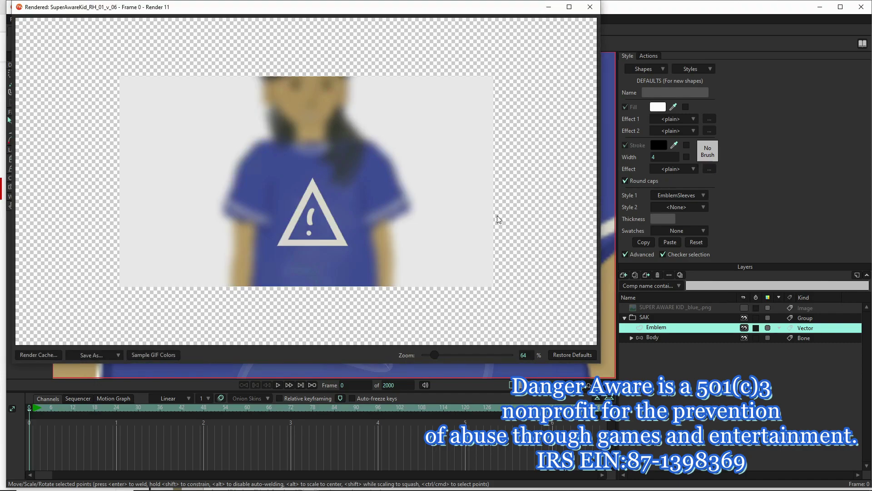
pyautogui.click(590, 6)
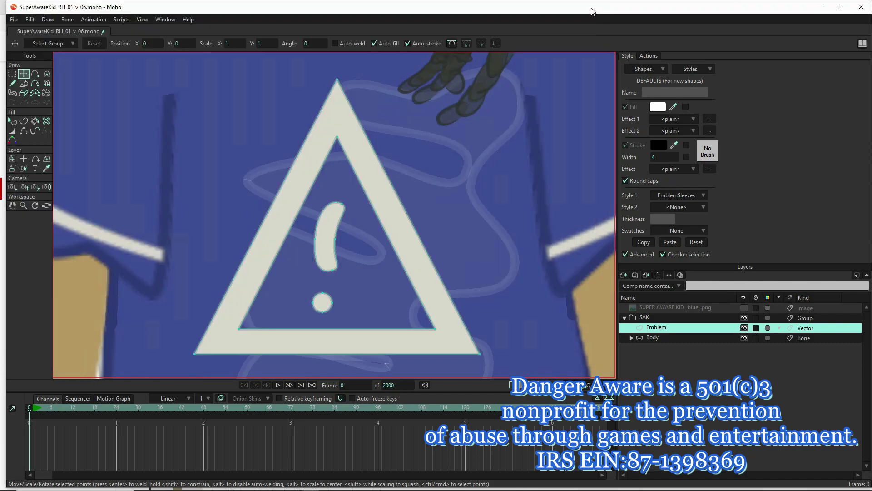
# - Set the blur radius of the Emblem layer to 1 and apply the layer settings
pyautogui.doubleClick(675, 331)
pyautogui.click(505, 112)
pyautogui.write('21')
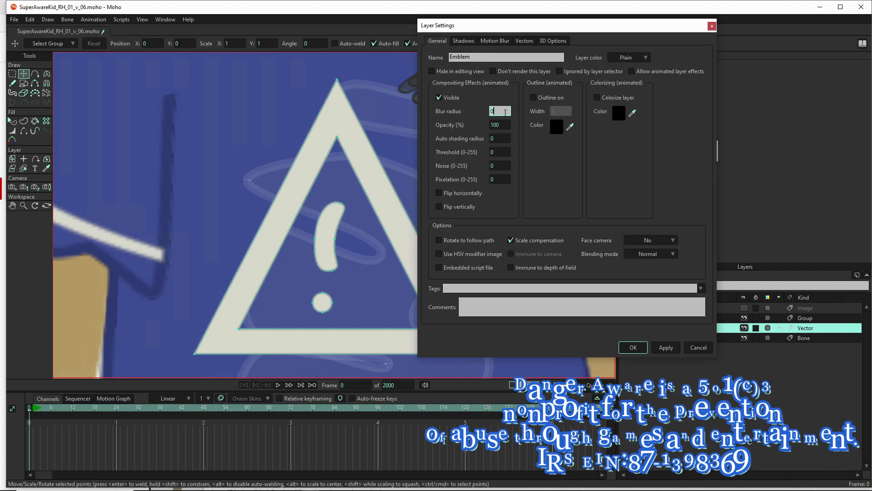
pyautogui.press('BackSpace')
pyautogui.press('BackSpace')
pyautogui.write('1')
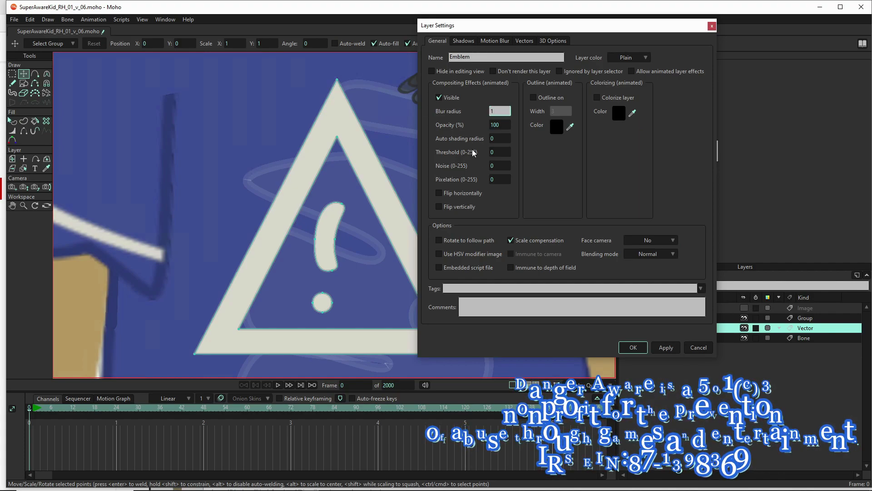
pyautogui.click(665, 345)
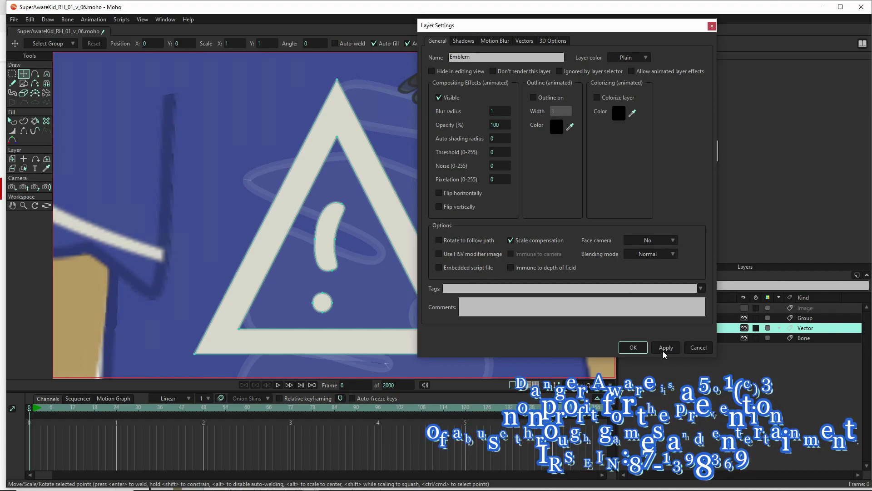
pyautogui.click(632, 346)
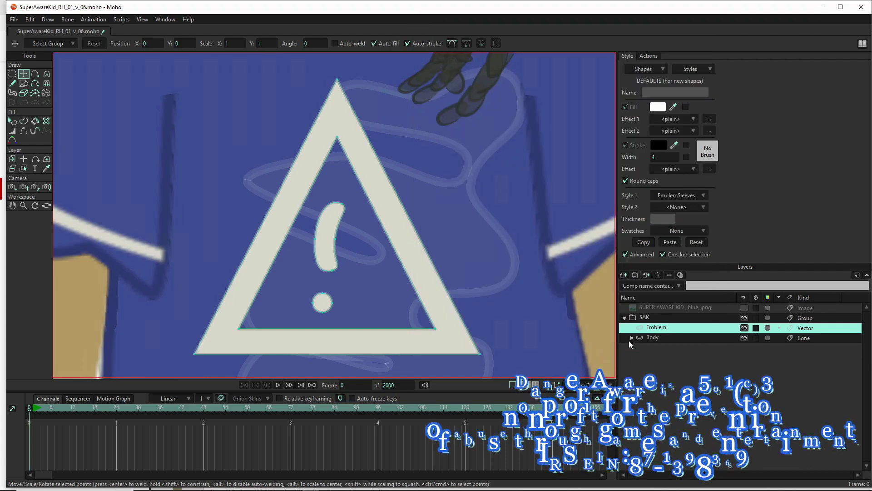
# - Render the current frame, close the render, and inspect the emblem and sleeves on the shirt
pyautogui.hotkey('ctrl', 'r')
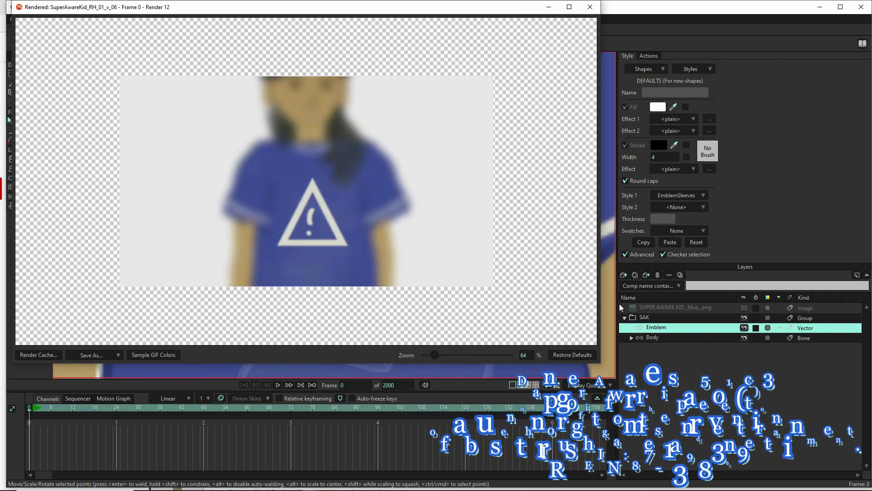
pyautogui.click(590, 7)
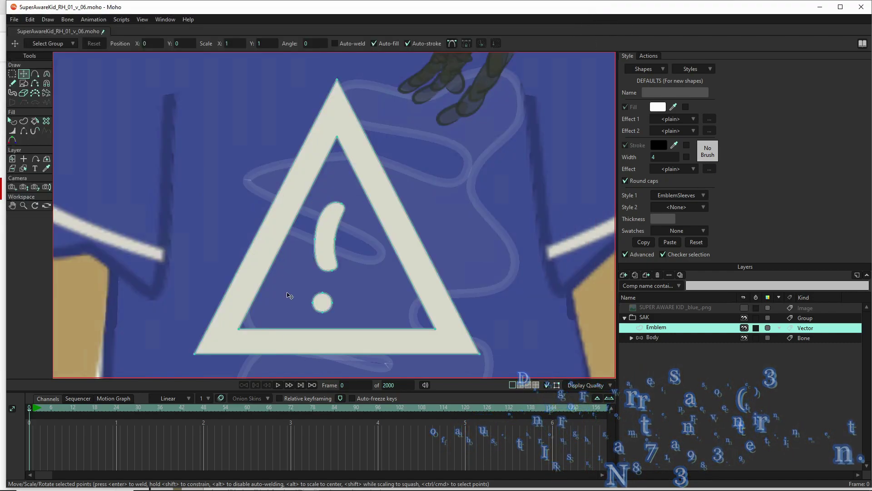
pyautogui.scroll(2, 296, 297)
pyautogui.scroll(-2, 297, 328)
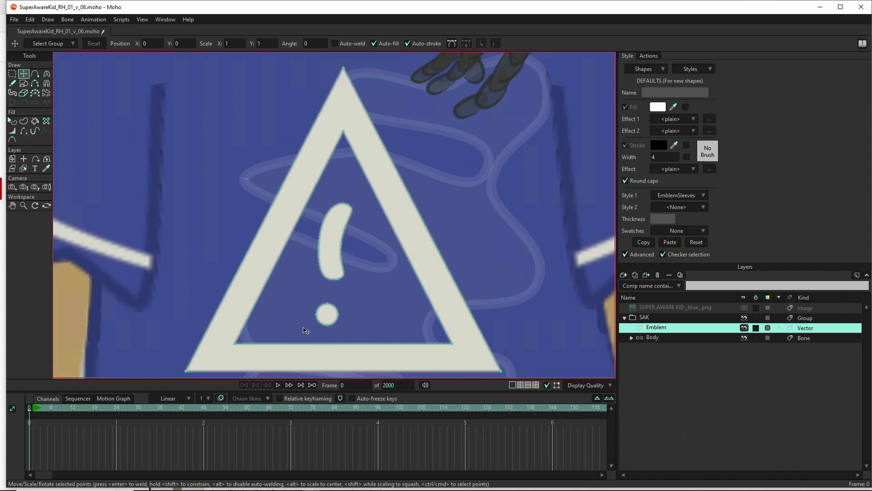
pyautogui.scroll(-1, 306, 255)
pyautogui.scroll(-1, 305, 255)
pyautogui.scroll(-1, 384, 238)
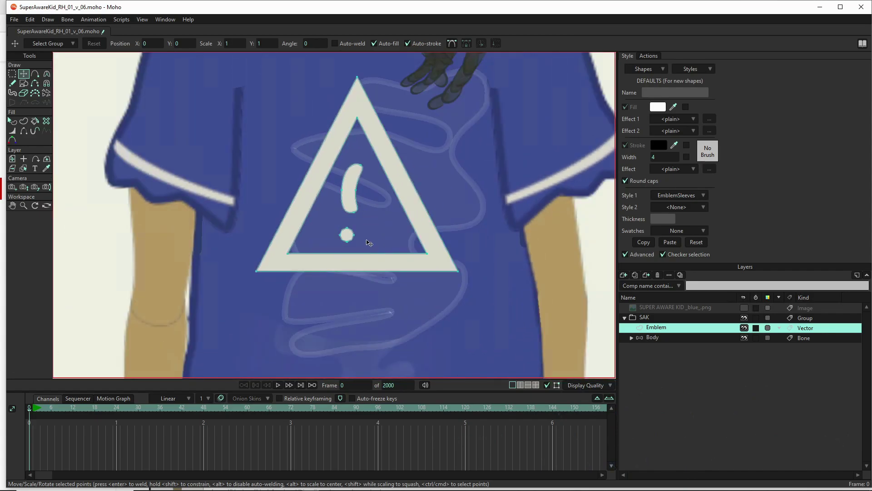
pyautogui.moveTo(560, 273); pyautogui.dragTo(357, 331)
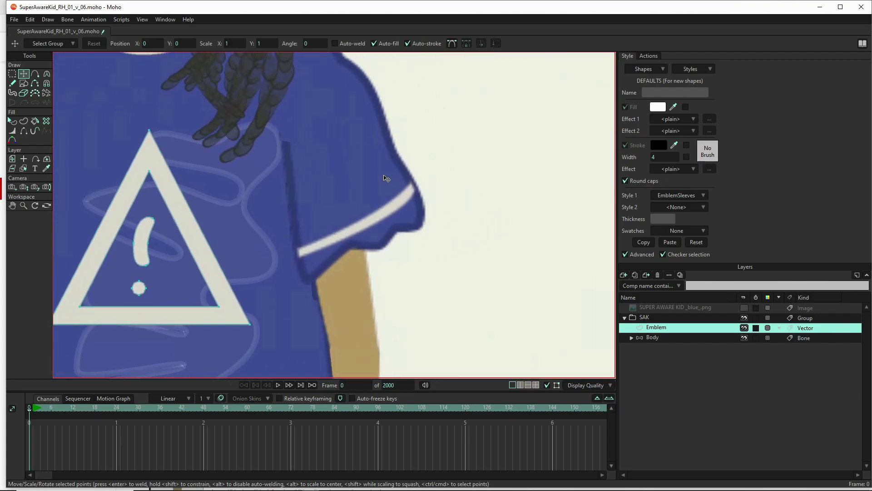
pyautogui.scroll(-3, 414, 221)
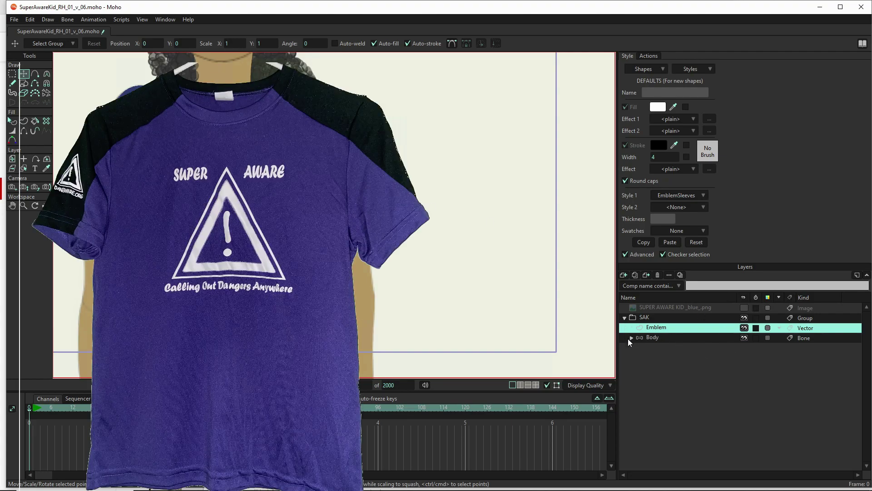
# - Show the reference image again and, with the L.Sleeve layer in the Body rig active, create a new style named ShirtTrim
pyautogui.click(631, 338)
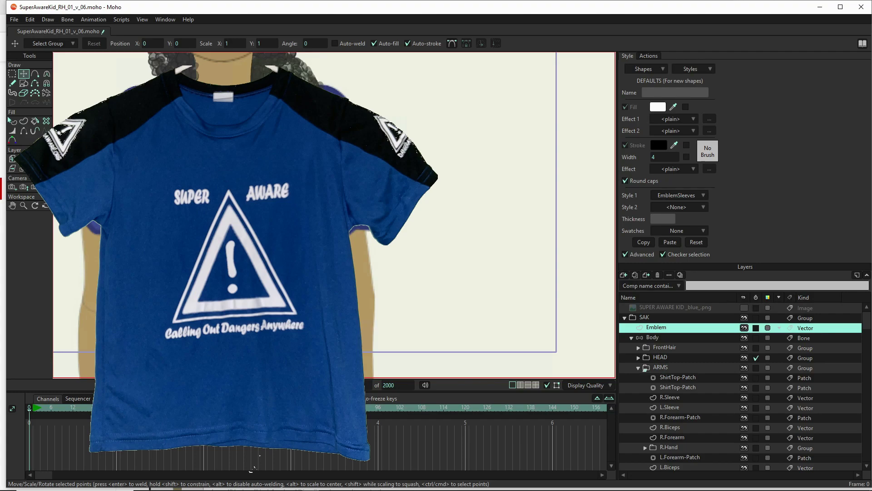
pyautogui.click(745, 308)
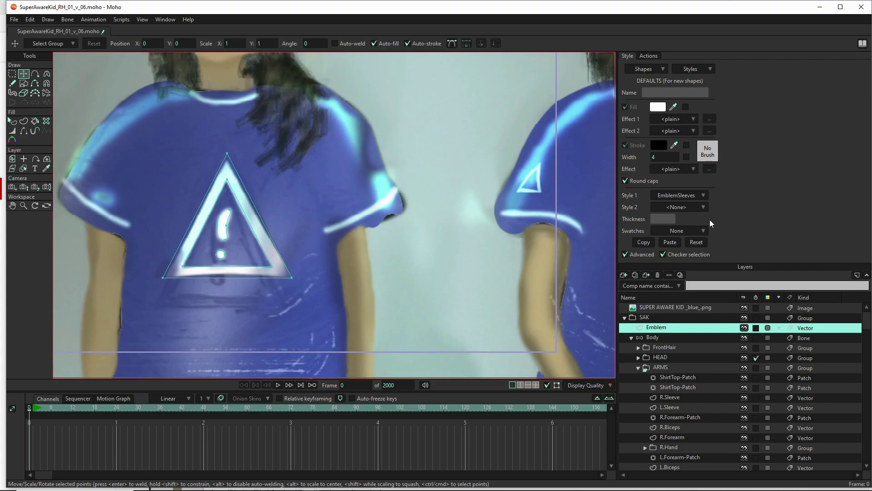
pyautogui.click(687, 67)
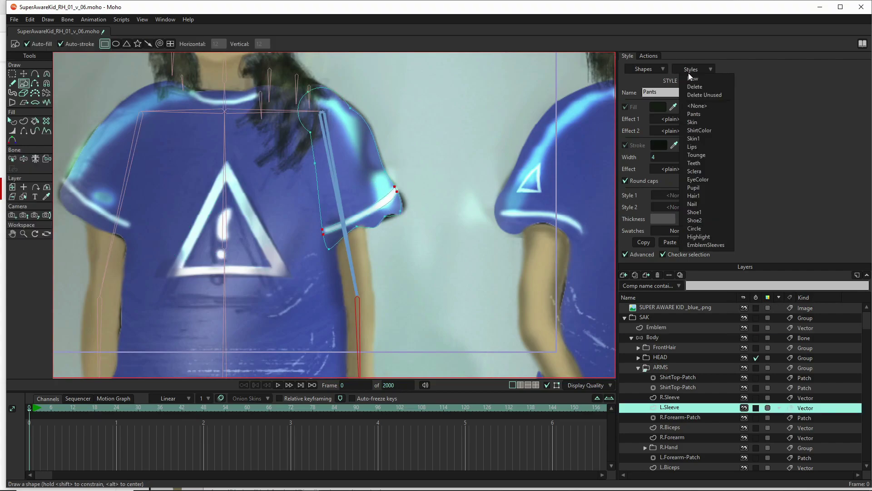
pyautogui.click(689, 78)
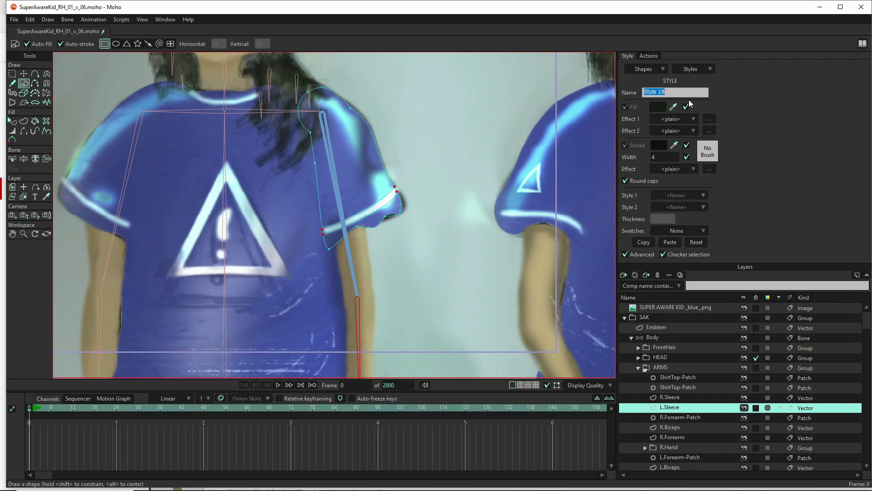
pyautogui.write('Trim')
# - Change the fill color of the ShirtTrim style to a dark navy blue
pyautogui.click(660, 105)
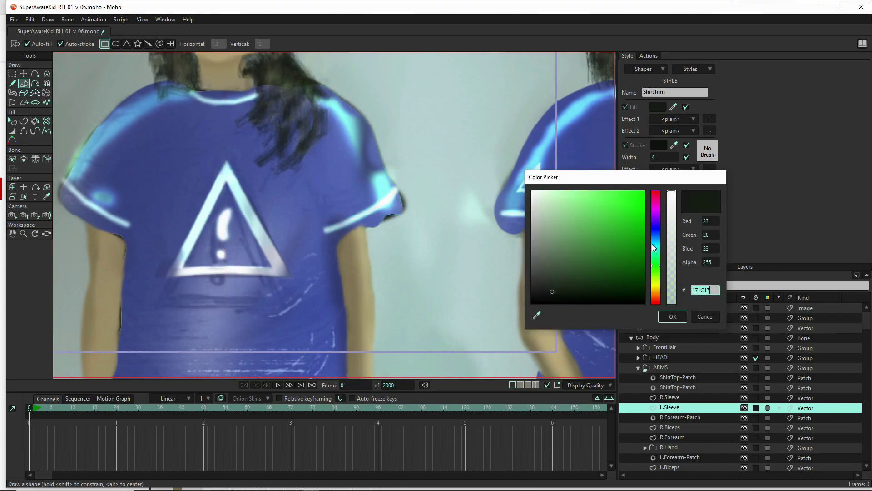
pyautogui.moveTo(652, 234)
pyautogui.mouseDown()
pyautogui.moveTo(661, 224)
pyautogui.moveTo(658, 231)
pyautogui.mouseUp()
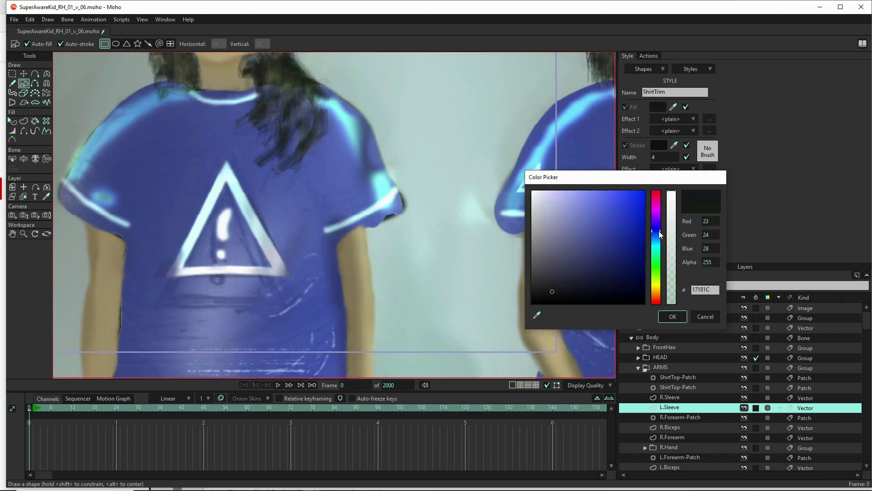
pyautogui.moveTo(610, 279); pyautogui.dragTo(622, 276)
pyautogui.click(664, 318)
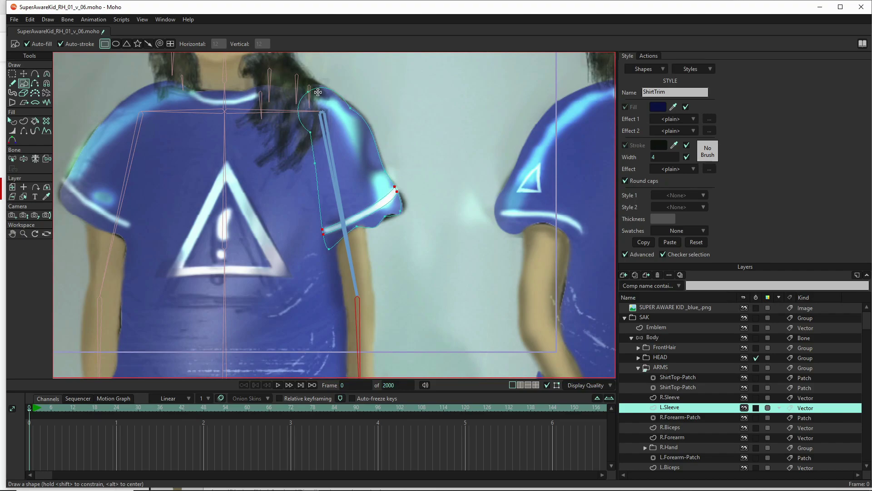
# - Draw a rectangle on the L.Sleeve layer and reposition its points along the outer edge of the sleeve as trim
pyautogui.moveTo(318, 87); pyautogui.dragTo(334, 232)
pyautogui.press('t')
pyautogui.moveTo(329, 202); pyautogui.dragTo(359, 132)
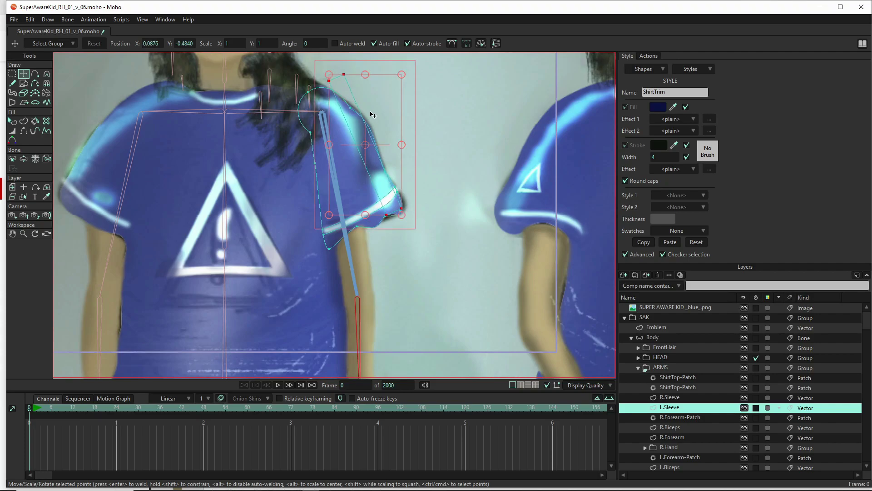
# - Select the trim shape's two upper points and move and rotate them onto the top of the shoulder
pyautogui.press('g')
pyautogui.moveTo(350, 60); pyautogui.dragTo(326, 86)
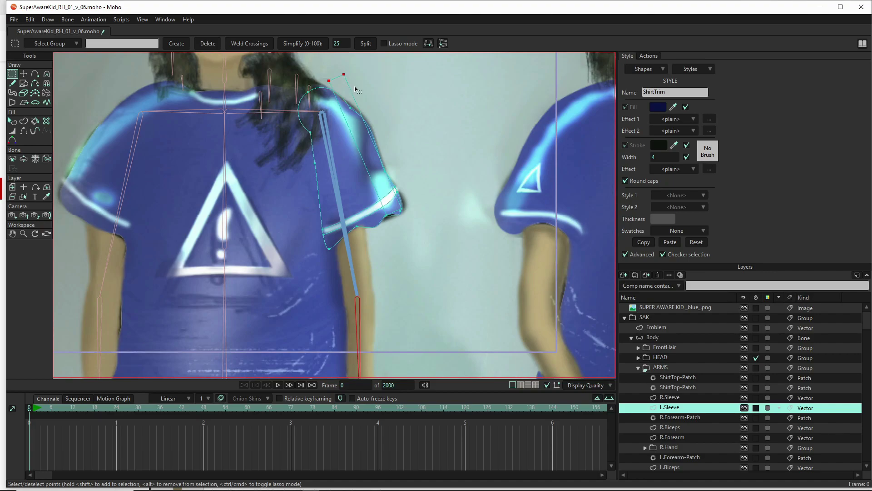
pyautogui.press('t')
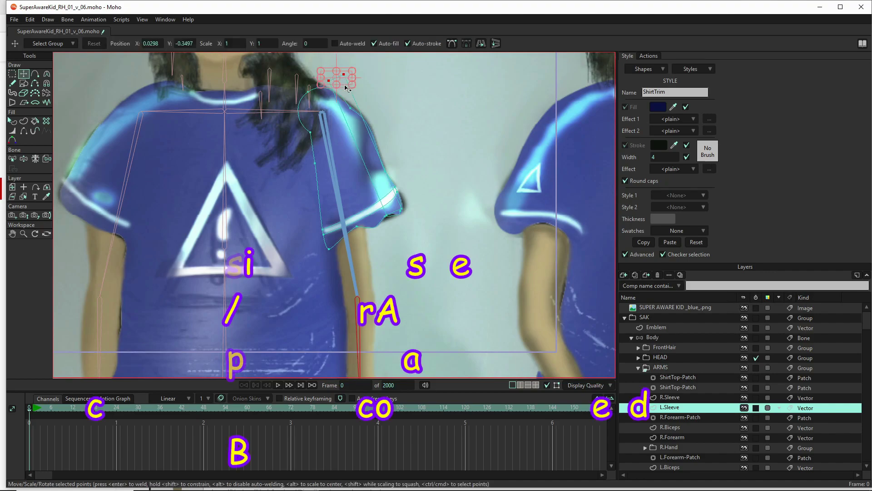
pyautogui.moveTo(346, 87)
pyautogui.mouseDown()
pyautogui.moveTo(336, 75)
pyautogui.moveTo(337, 89)
pyautogui.mouseUp()
pyautogui.moveTo(344, 86); pyautogui.dragTo(314, 102)
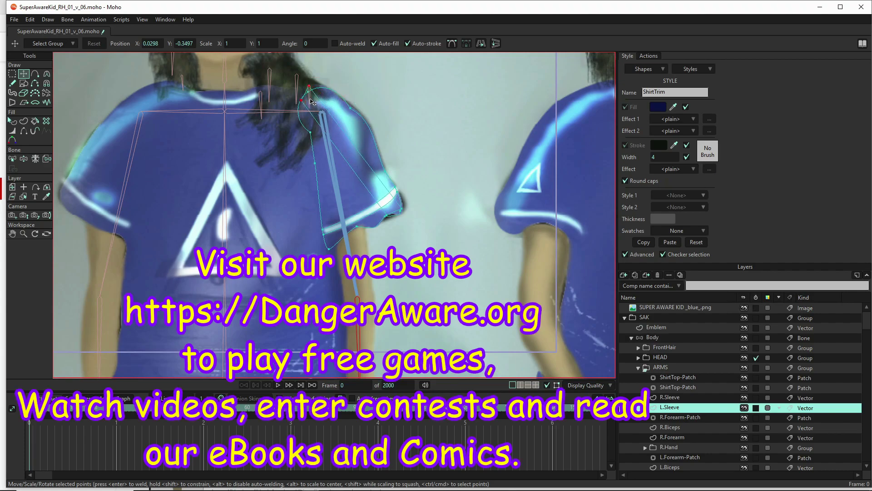
pyautogui.moveTo(313, 102); pyautogui.dragTo(276, 101)
pyautogui.moveTo(275, 101); pyautogui.dragTo(315, 97)
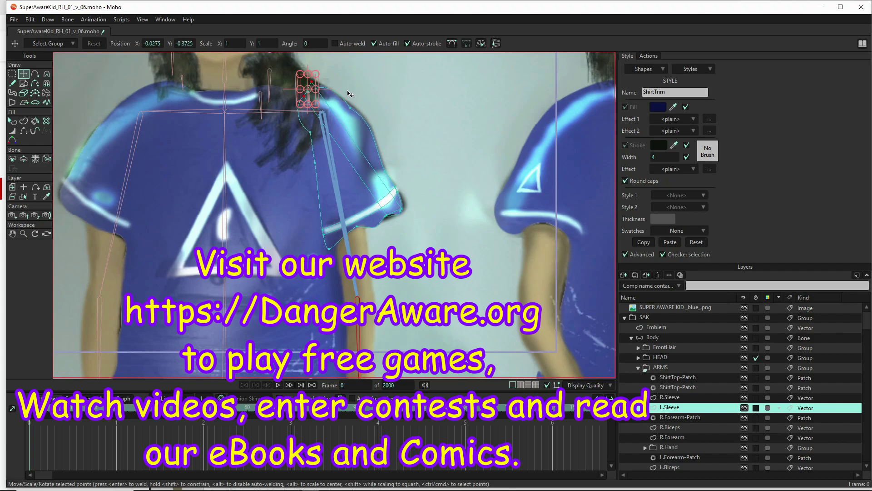
# - Add points along the trim shape's long edges and adjust their curvature to follow the shoulder and sleeve contour
pyautogui.press('a')
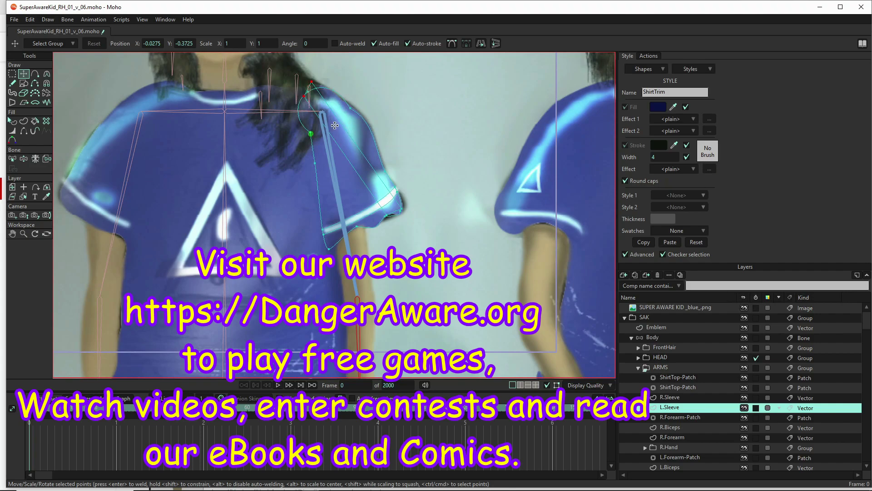
pyautogui.click(340, 102)
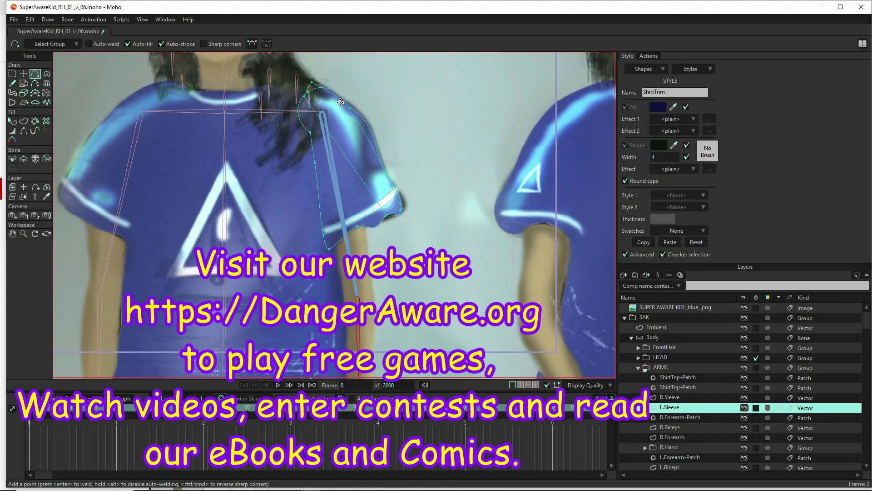
pyautogui.click(367, 126)
pyautogui.click(339, 119)
pyautogui.press('c')
pyautogui.scroll(5, 366, 162)
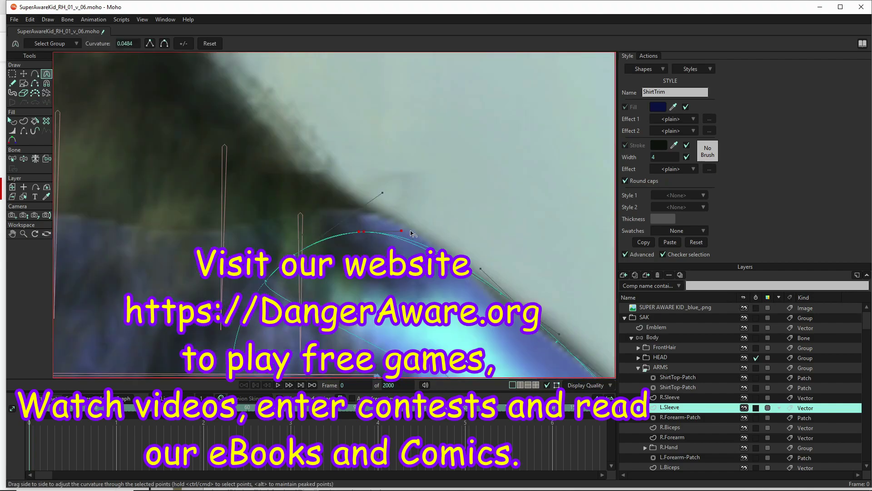
pyautogui.moveTo(421, 234); pyautogui.dragTo(434, 238)
pyautogui.scroll(-5, 439, 166)
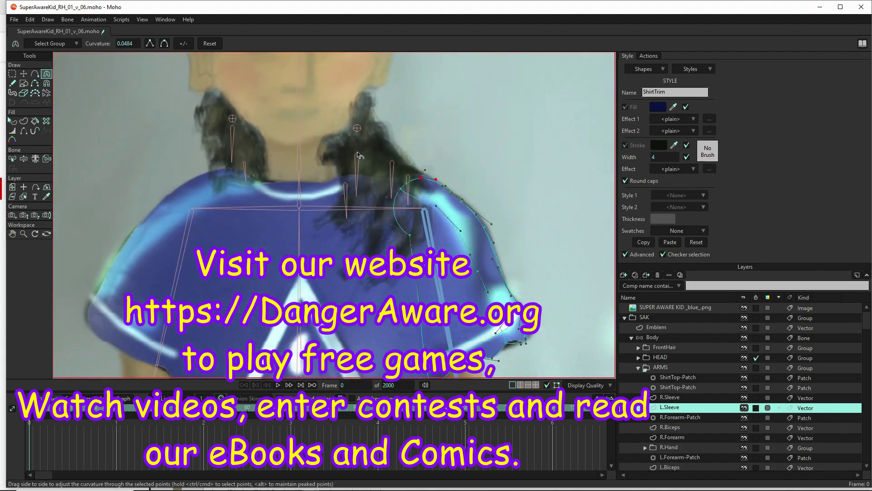
# - Hide the reference image and delete the dark trim shape from the L.Sleeve layer
pyautogui.click(744, 308)
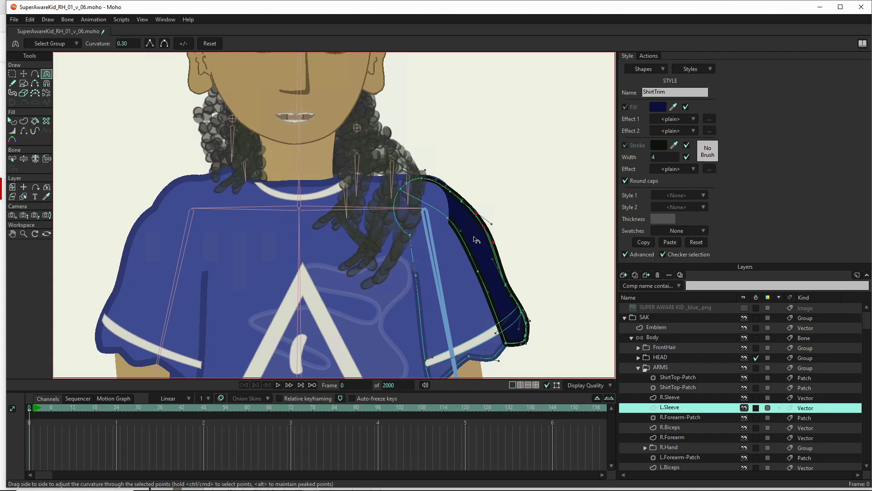
pyautogui.press('t')
pyautogui.hotkey('ctrl', 'a')
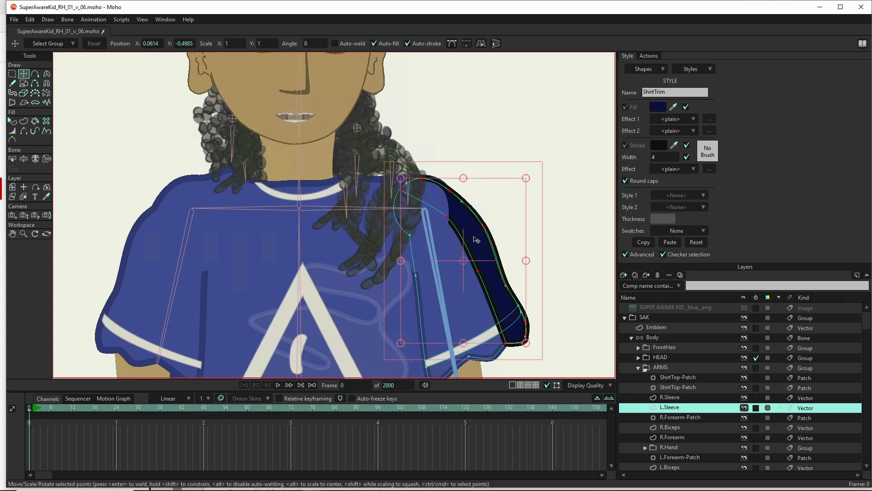
pyautogui.press('Delete')
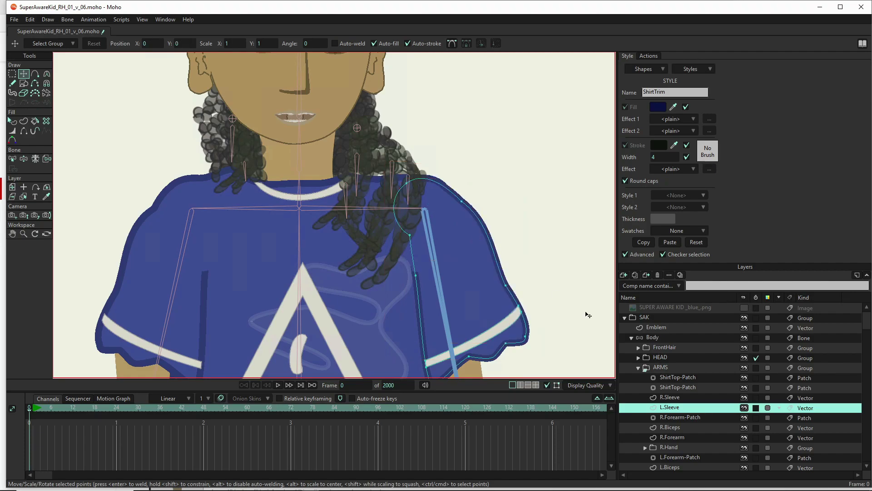
# - Create a new vector layer at the top of the ARMS group and name it L.Trim
pyautogui.click(680, 379)
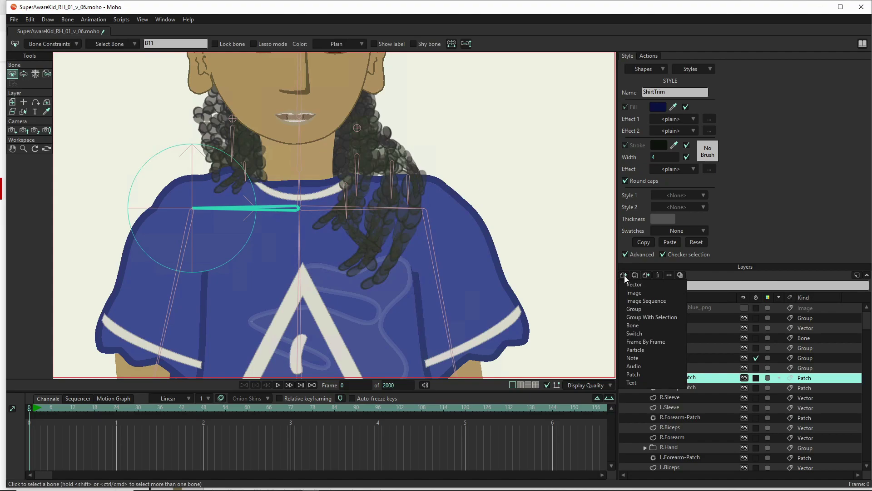
pyautogui.keyDown('ctrl'); pyautogui.click(690, 381); pyautogui.keyUp('ctrl')
pyautogui.hotkey('ctrl', 'shift', 'n')
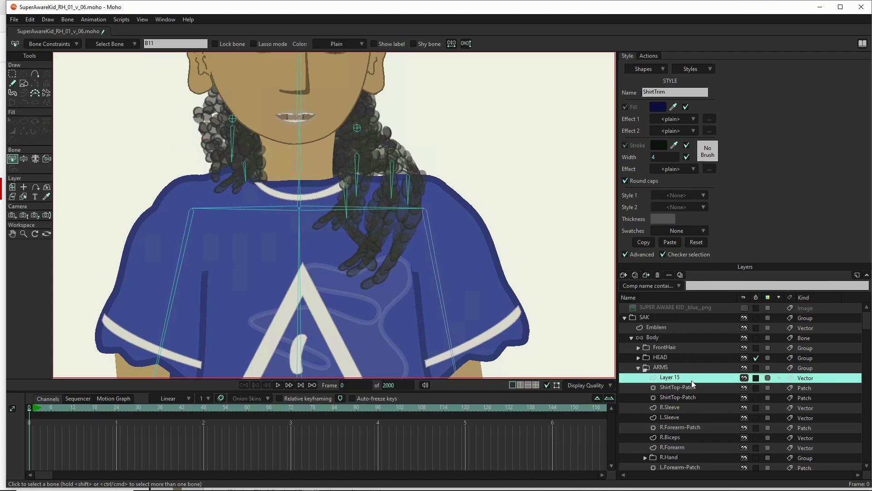
pyautogui.doubleClick(691, 380)
pyautogui.write('L.Trim')
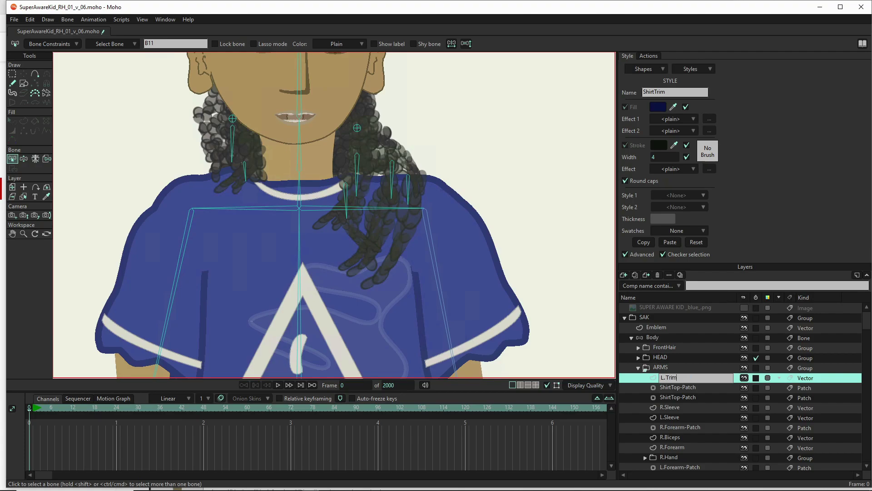
pyautogui.click(475, 280)
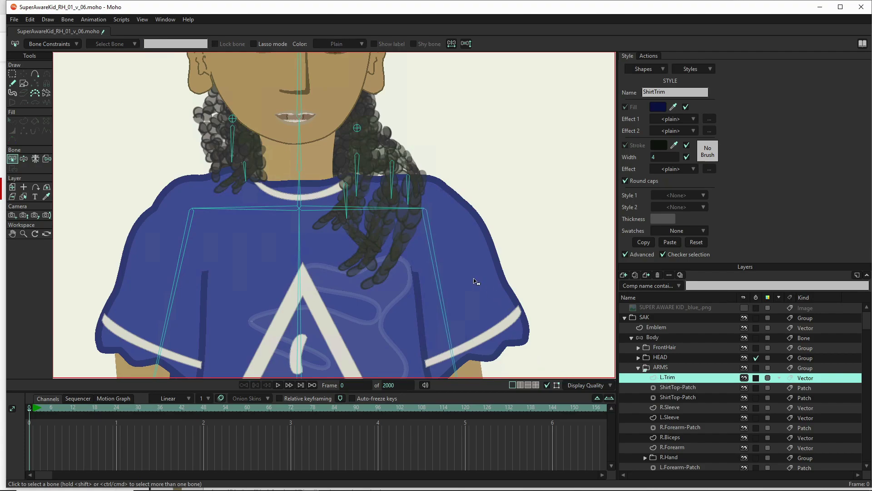
# - Place the dark blue trim shape on the L.Trim layer and set its stroke width to 1
pyautogui.press('t')
pyautogui.hotkey('ctrl', 'a')
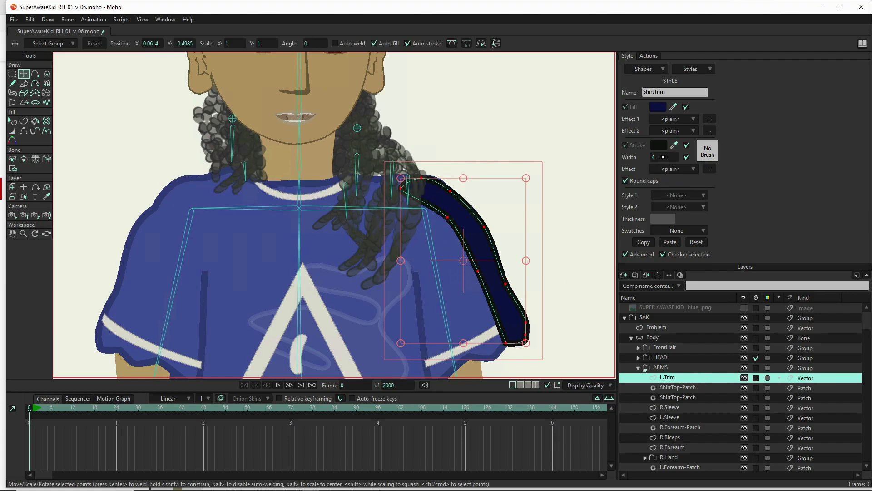
pyautogui.moveTo(664, 157); pyautogui.dragTo(636, 157)
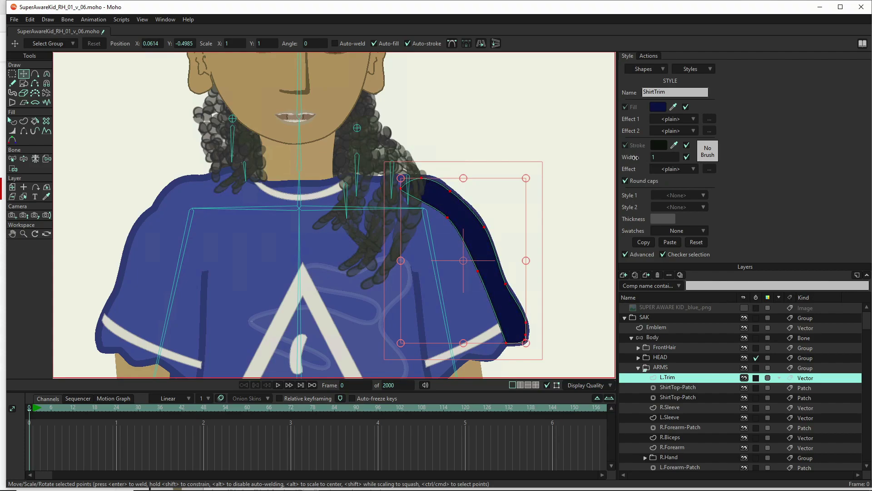
# - Add two points at the trim's upper end and pull them along the shoulder to the shirt collar
pyautogui.scroll(3, 495, 217)
pyautogui.scroll(-5, 495, 214)
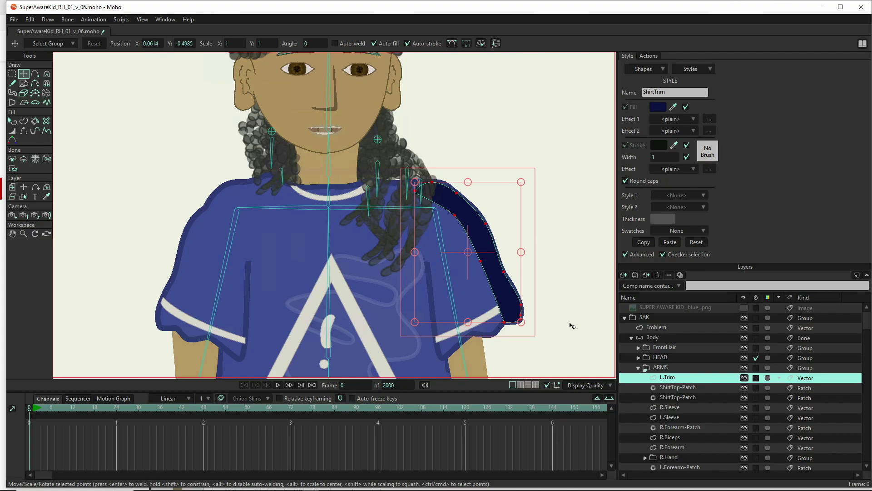
pyautogui.scroll(5, 446, 177)
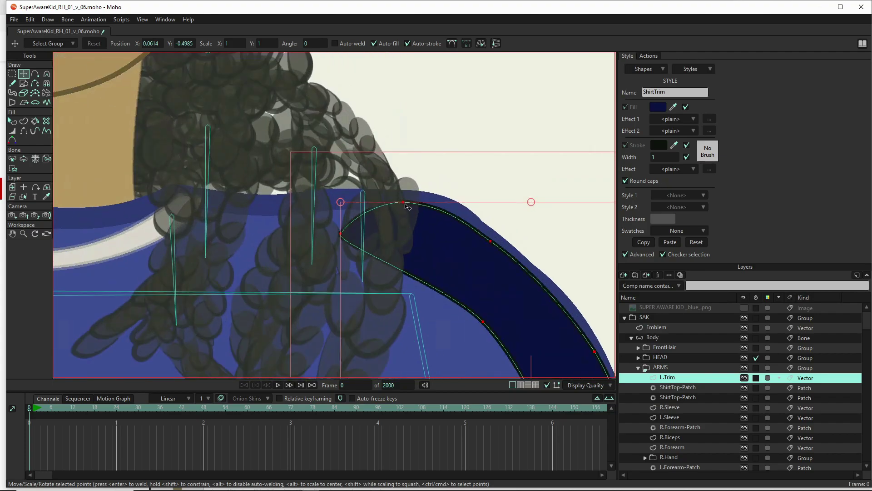
pyautogui.press('a')
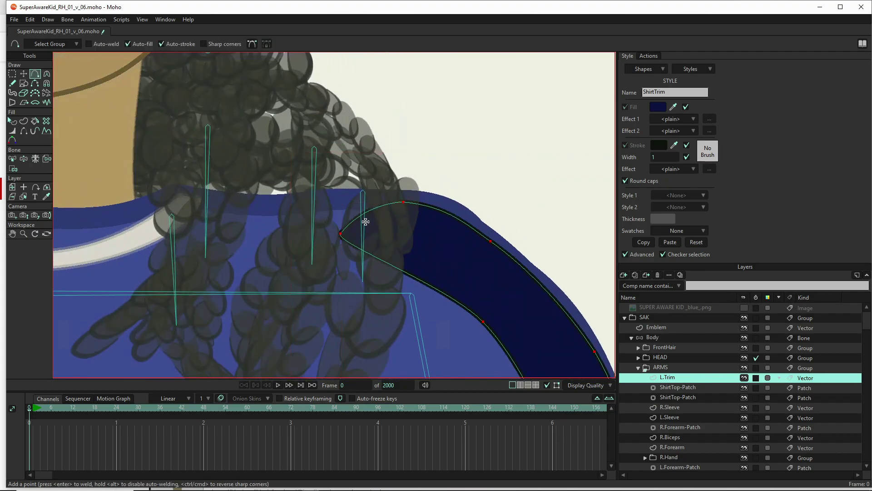
pyautogui.moveTo(349, 223)
pyautogui.mouseDown()
pyautogui.moveTo(248, 217)
pyautogui.moveTo(199, 201)
pyautogui.mouseUp()
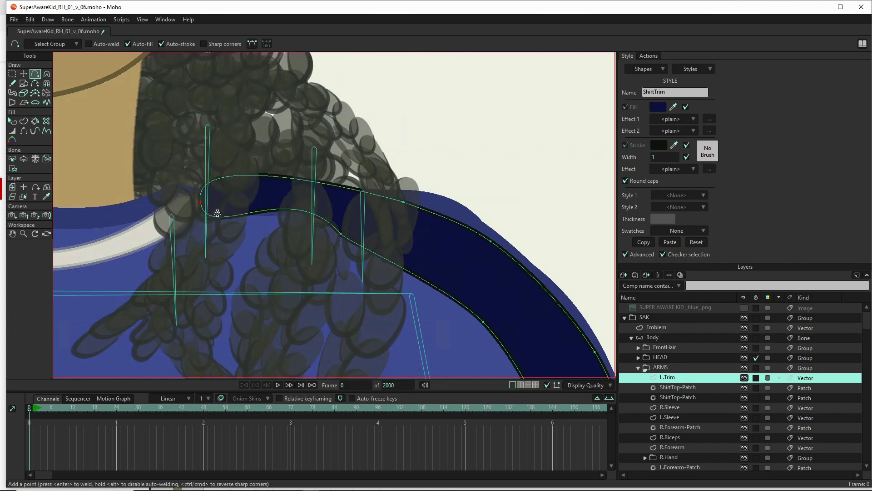
pyautogui.moveTo(308, 215); pyautogui.dragTo(187, 226)
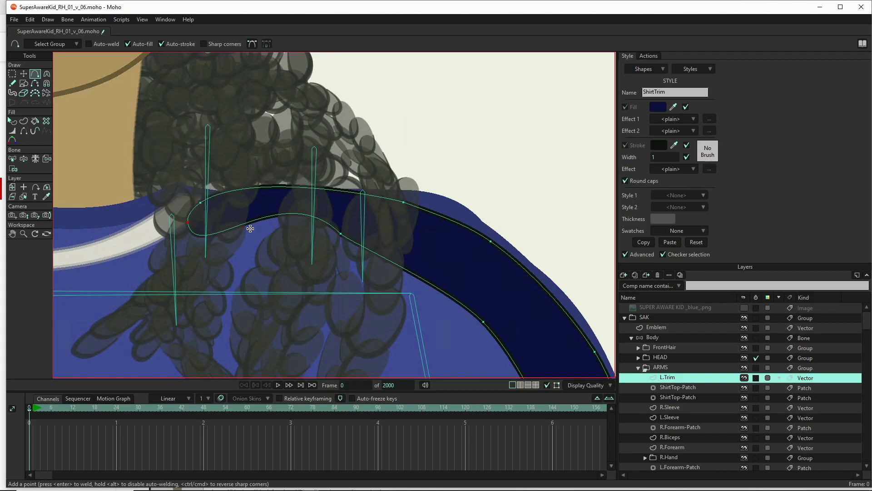
# - Adjust the curvature at the trim's collar end so its lower edge runs smoothly into the shoulder section
pyautogui.press('c')
pyautogui.moveTo(295, 211); pyautogui.dragTo(186, 259)
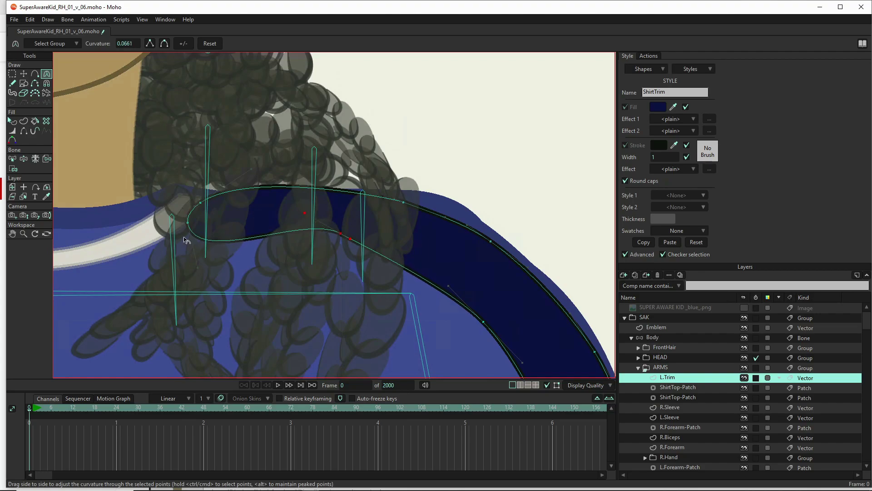
pyautogui.hotkey('ctrl', 'z')
pyautogui.hotkey('ctrl', 'z')
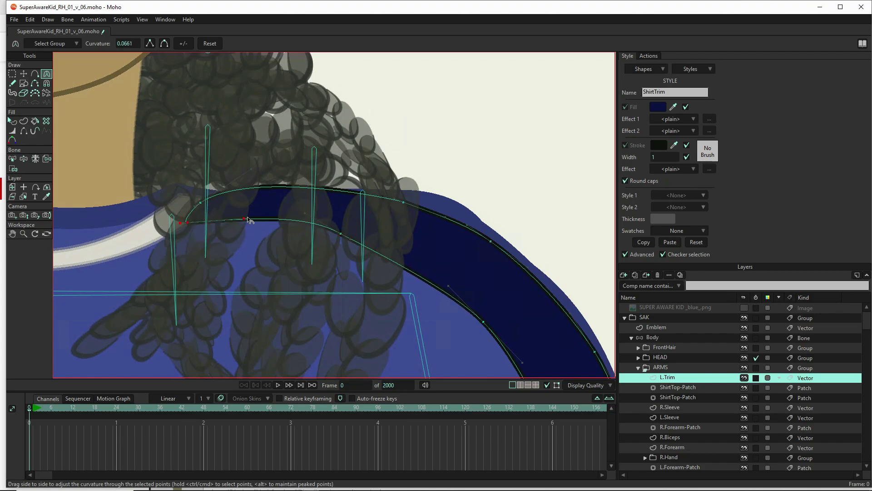
pyautogui.scroll(1, 254, 161)
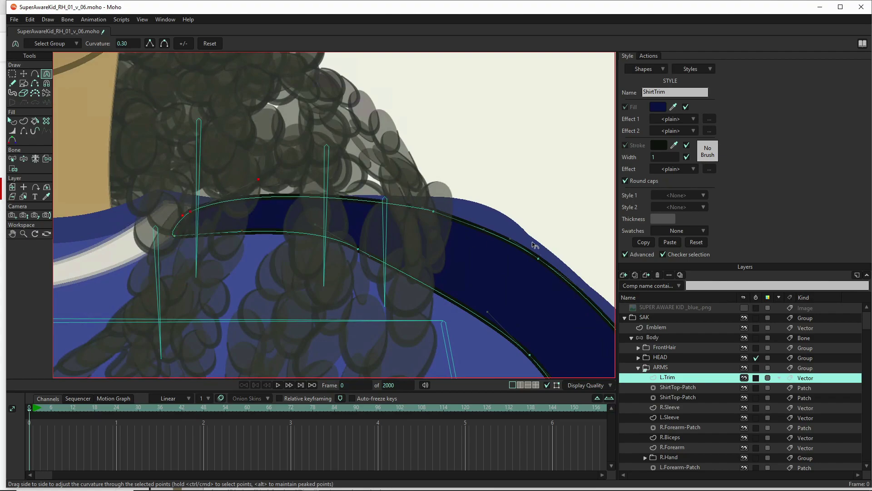
pyautogui.scroll(-5, 491, 244)
pyautogui.scroll(-2, 486, 236)
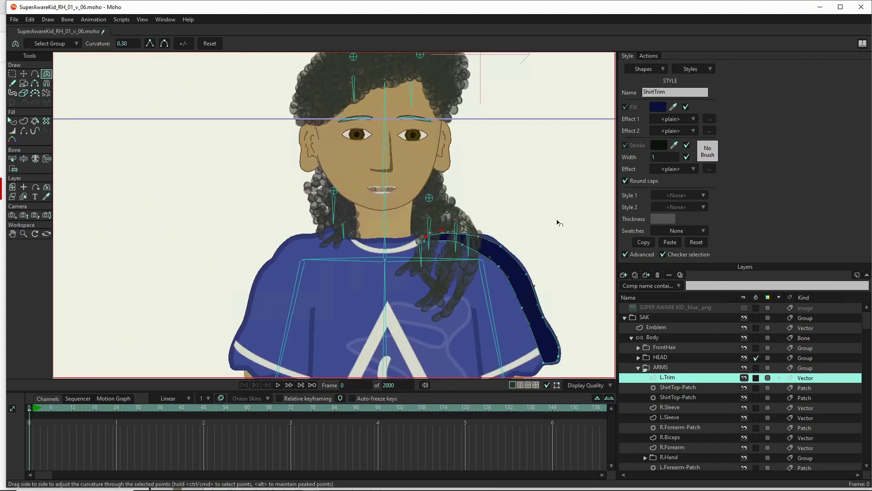
# - Move the trim's upper collar-end point onto the shirt's shoulder line and adjust the curvature of the top edge
pyautogui.scroll(-2, 545, 229)
pyautogui.scroll(5, 528, 227)
pyautogui.scroll(1, 529, 224)
pyautogui.scroll(6, 413, 255)
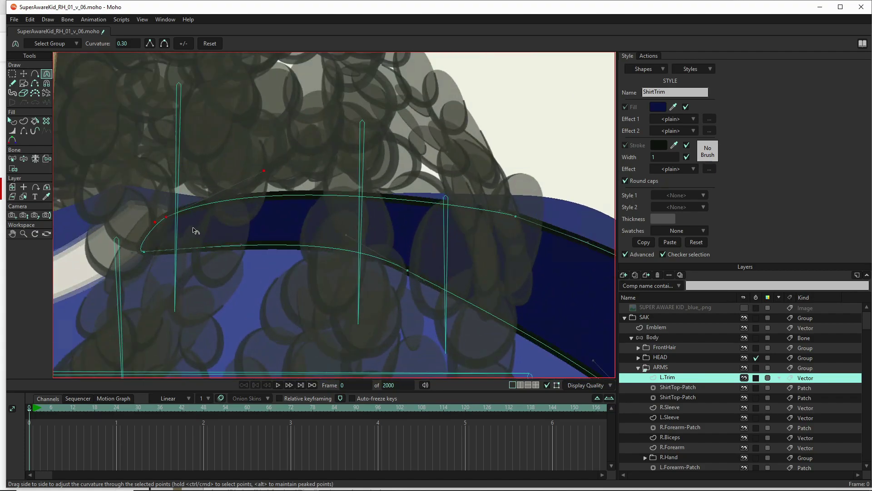
pyautogui.press('t')
pyautogui.moveTo(168, 219); pyautogui.dragTo(194, 199)
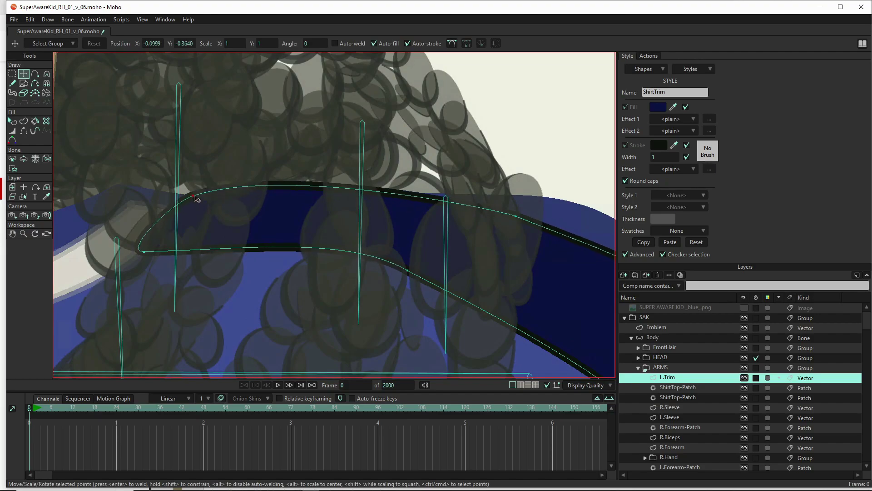
pyautogui.press('c')
pyautogui.moveTo(306, 161); pyautogui.dragTo(300, 209)
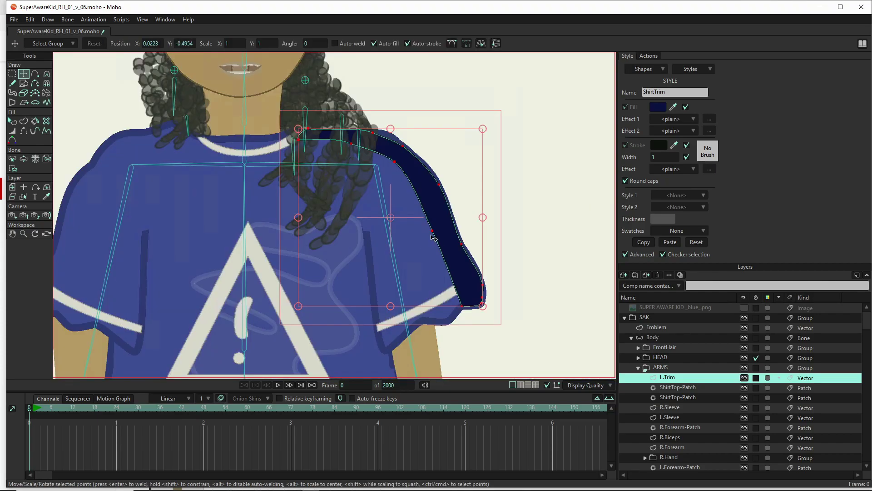
# - Move the trim's inner-edge point up and outward, and add points below it to narrow the trim along the sleeve
pyautogui.click(432, 234)
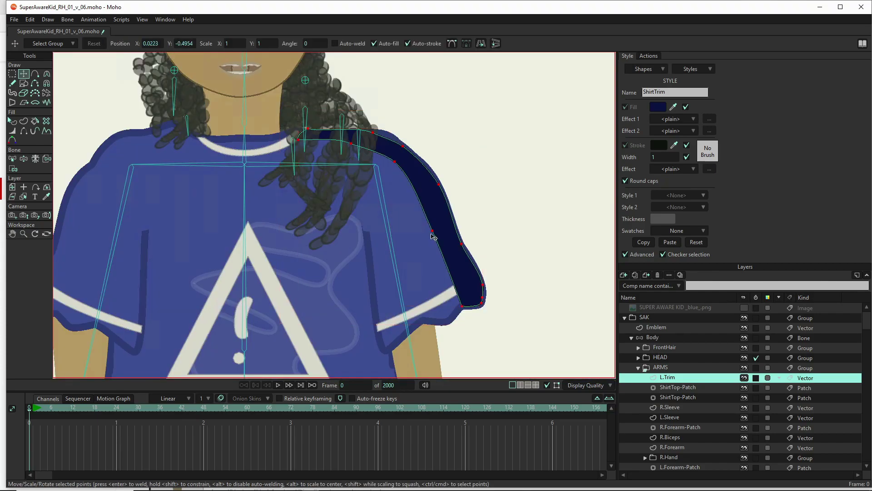
pyautogui.moveTo(432, 234); pyautogui.dragTo(426, 198)
pyautogui.press('a')
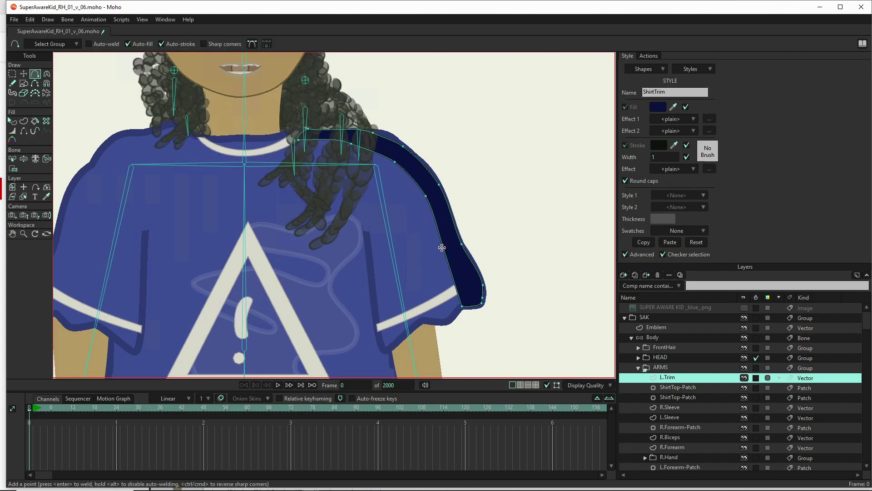
pyautogui.moveTo(442, 248); pyautogui.dragTo(467, 293)
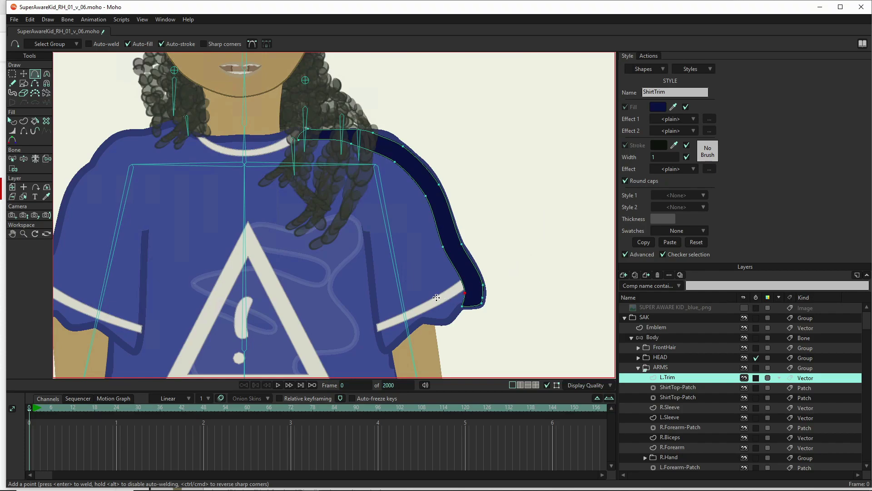
# - Delete the white cuff stripes from the L.Sleeve and R.Sleeve layers
pyautogui.press('Home')
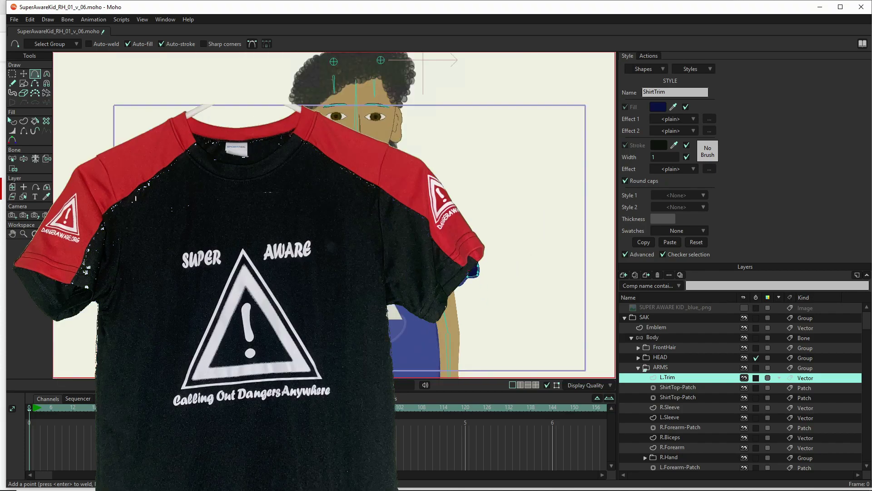
pyautogui.scroll(2, 462, 246)
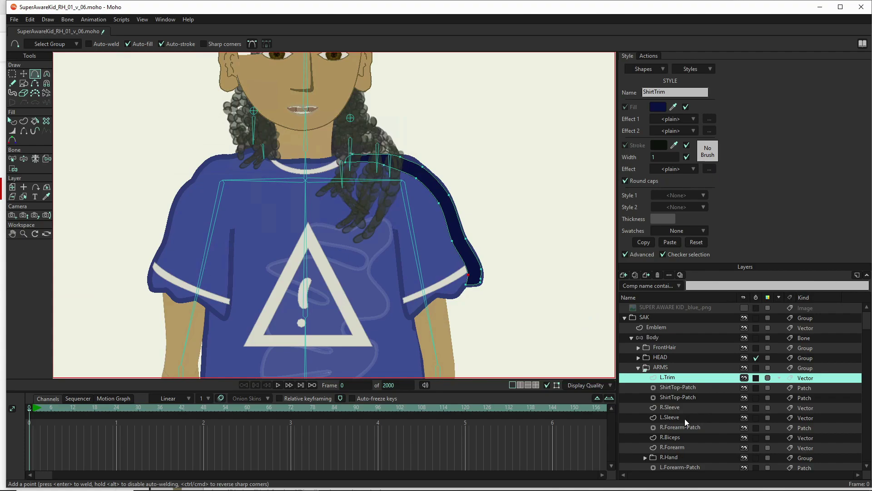
pyautogui.click(685, 419)
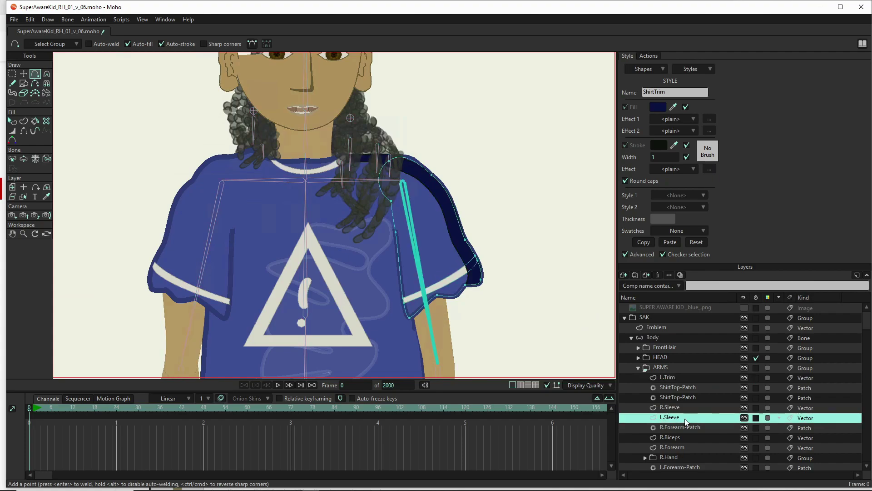
pyautogui.press('t')
pyautogui.click(460, 281)
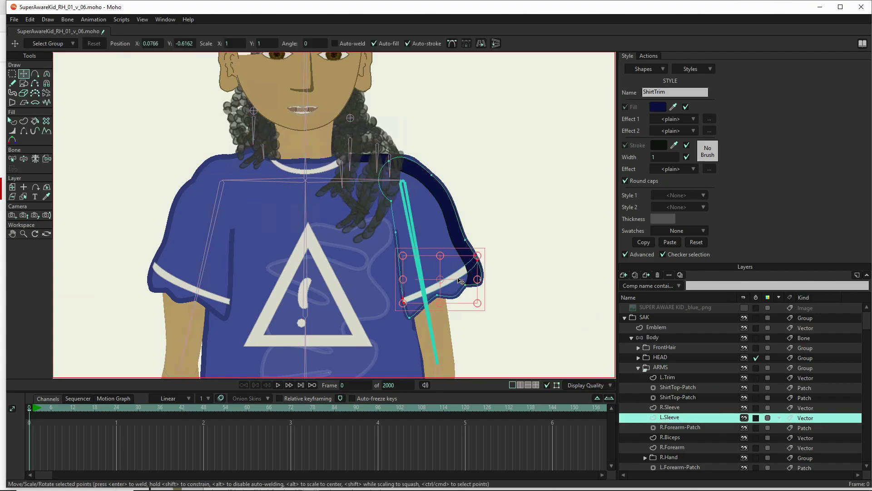
pyautogui.press('Delete')
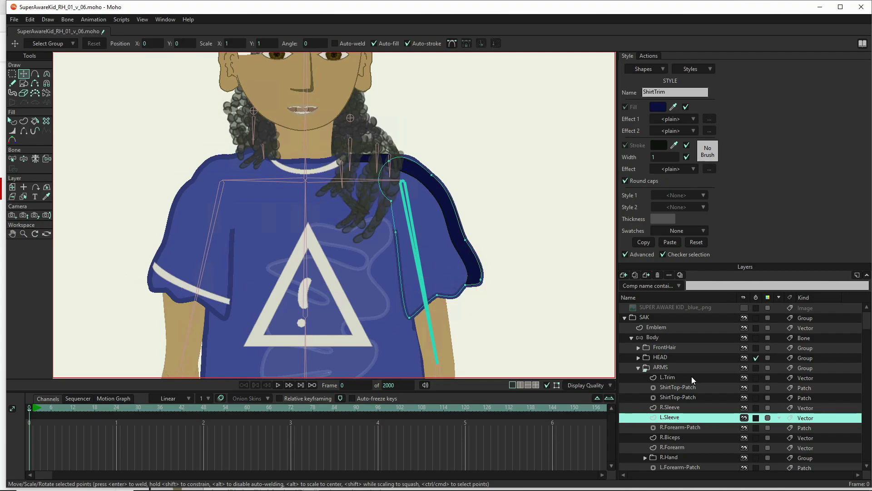
pyautogui.click(684, 407)
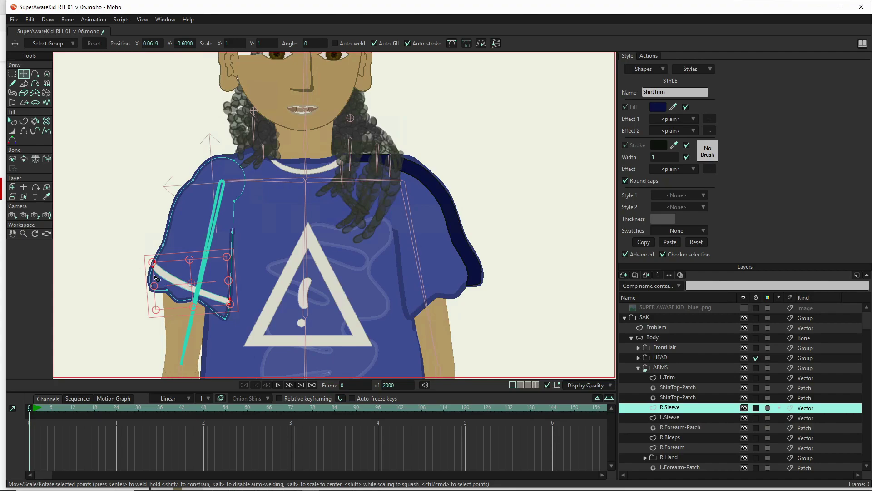
pyautogui.press('Delete')
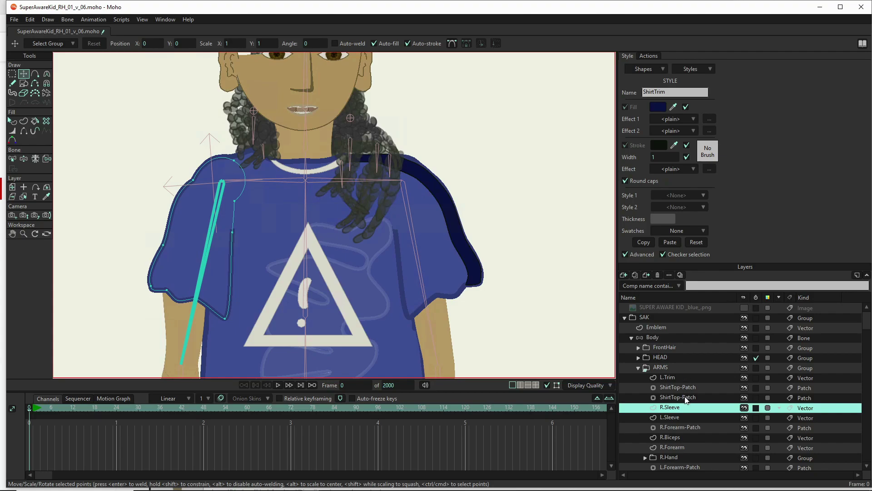
# - Delete the white neckline band from the ShirtTop layer
pyautogui.scroll(-1, 681, 460)
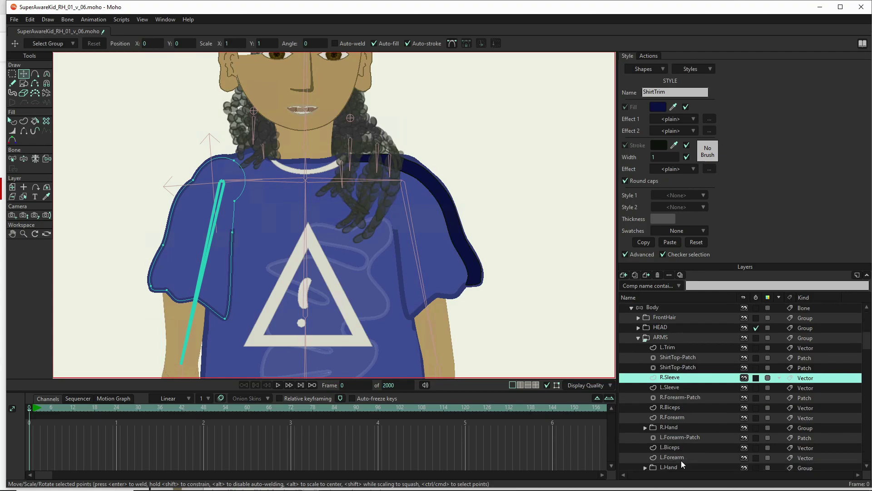
pyautogui.scroll(-1, 681, 457)
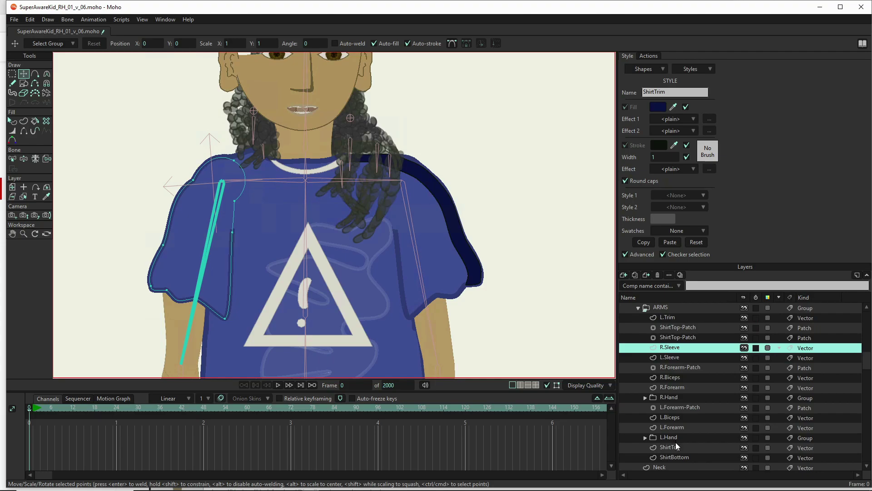
pyautogui.click(675, 445)
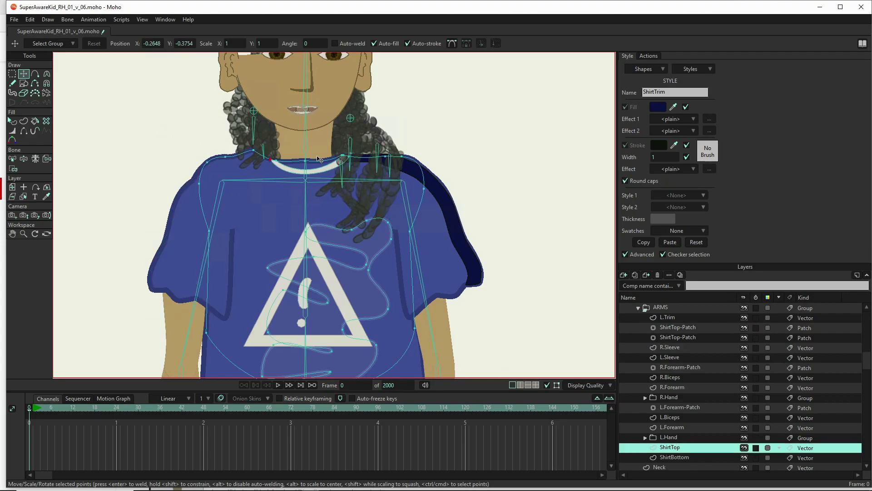
pyautogui.click(317, 173)
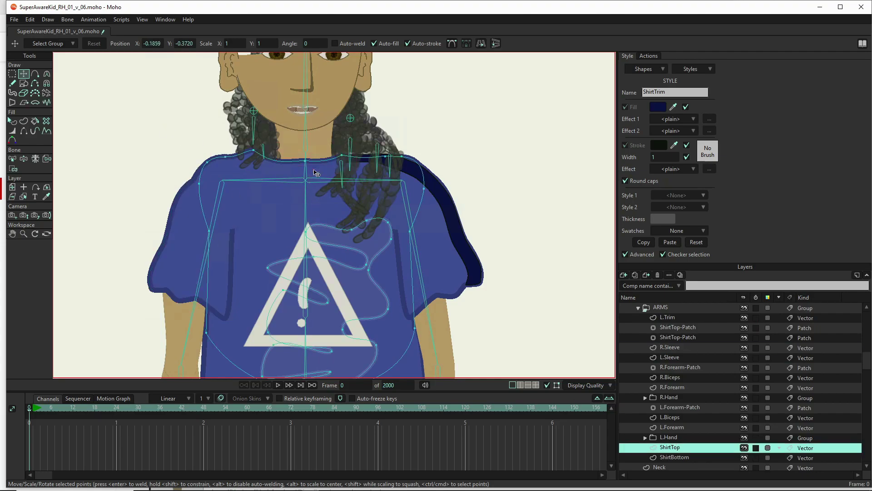
pyautogui.hotkey('ctrl', 'r')
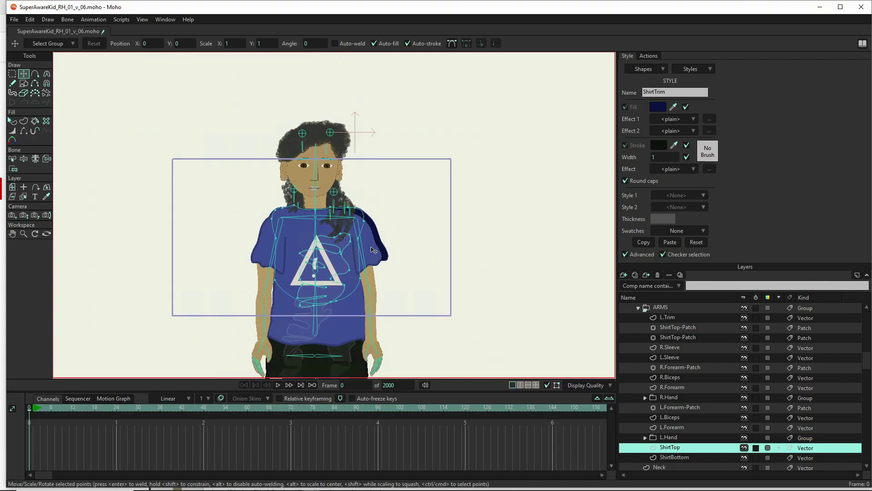
pyautogui.scroll(2, 314, 230)
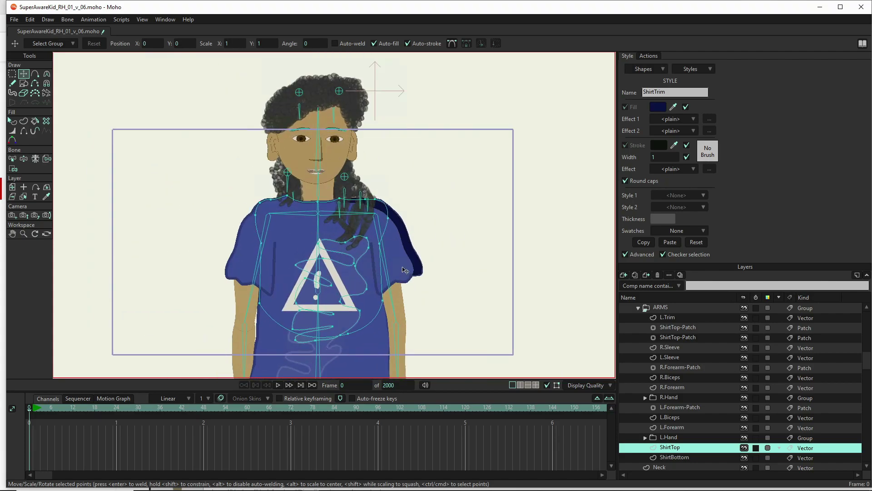
pyautogui.scroll(1, 407, 259)
pyautogui.scroll(1, 473, 300)
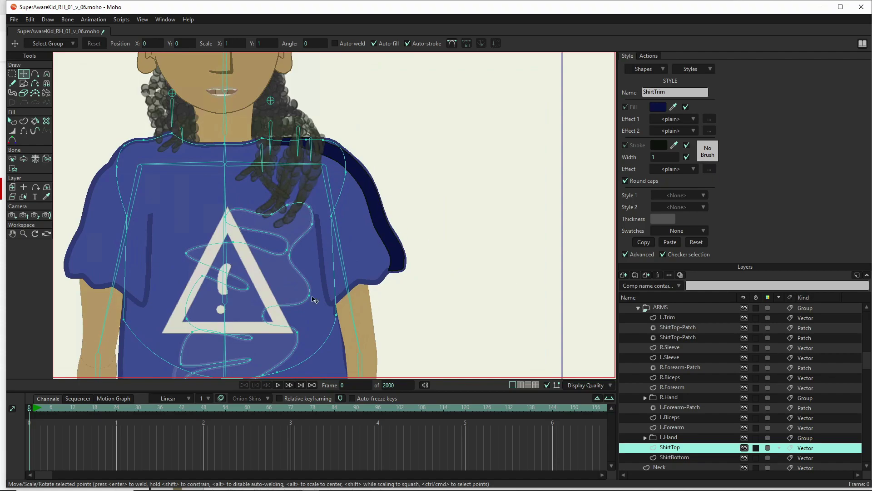
# - Prepare to draw a triangle shape on the L.Trim layer with the EmblemSleeves style
pyautogui.click(699, 318)
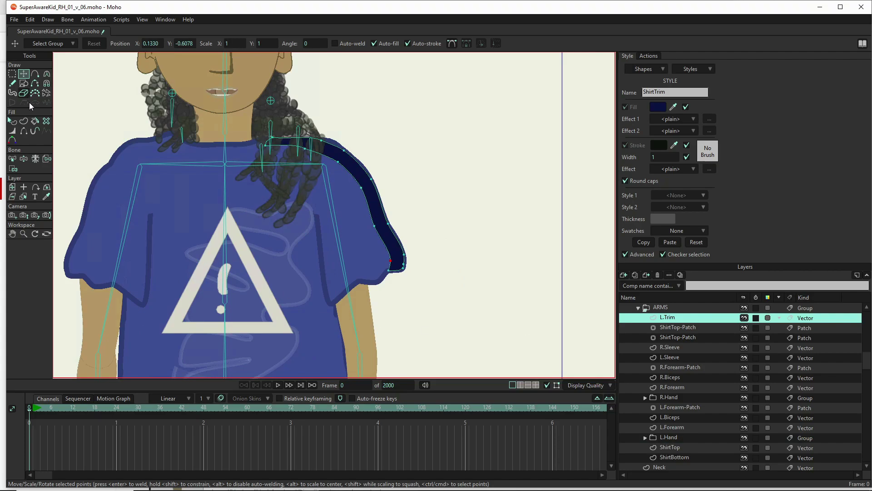
pyautogui.click(24, 83)
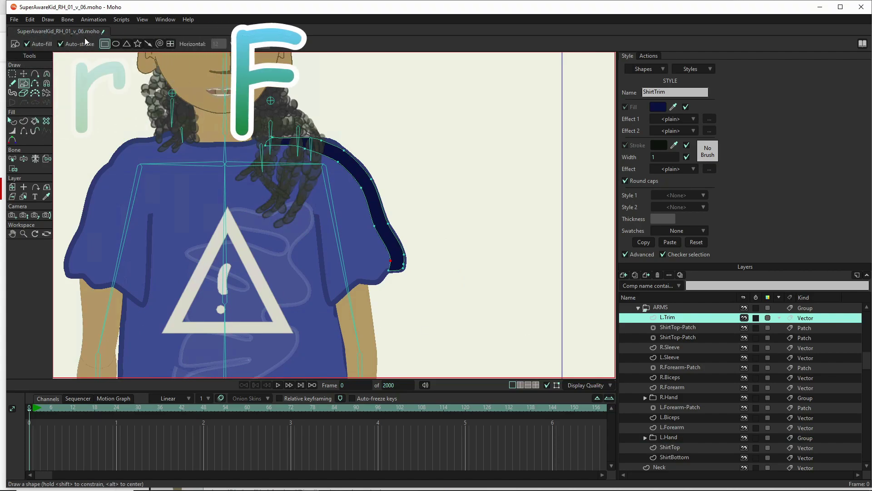
pyautogui.click(137, 43)
pyautogui.click(128, 45)
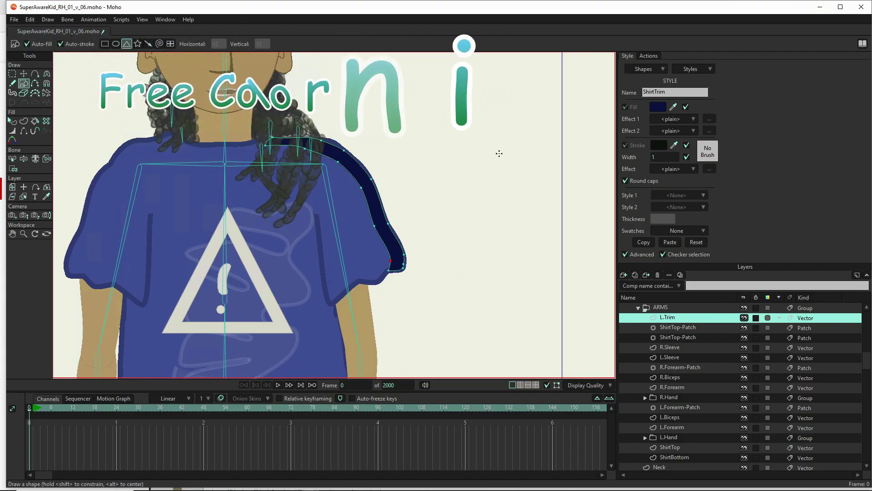
pyautogui.click(694, 68)
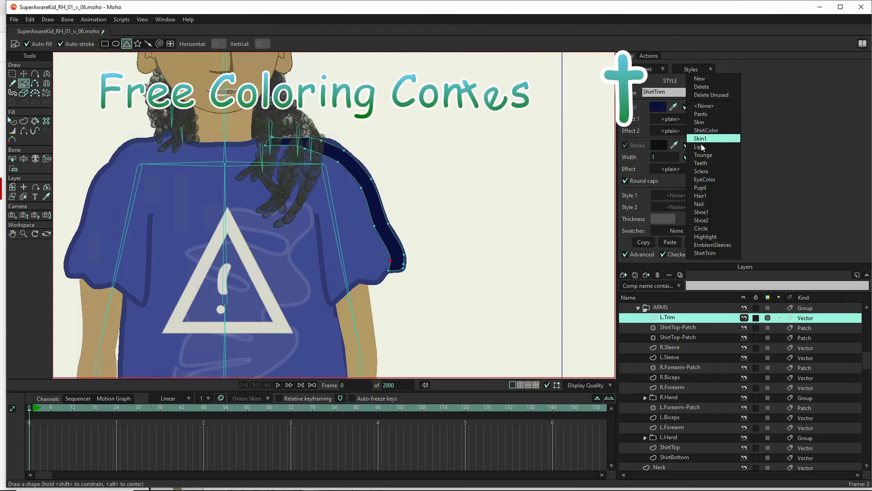
pyautogui.click(708, 245)
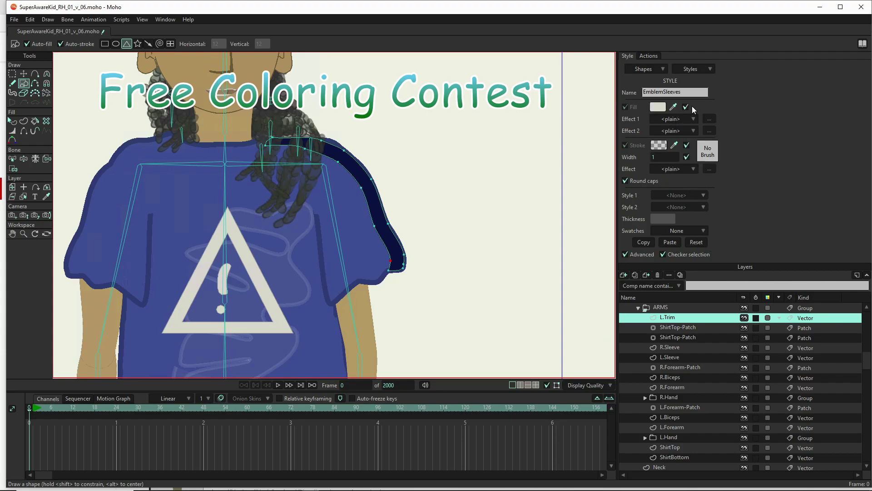
# - Set the alpha of the EmblemSleeves style's stroke colour to 194
pyautogui.click(659, 146)
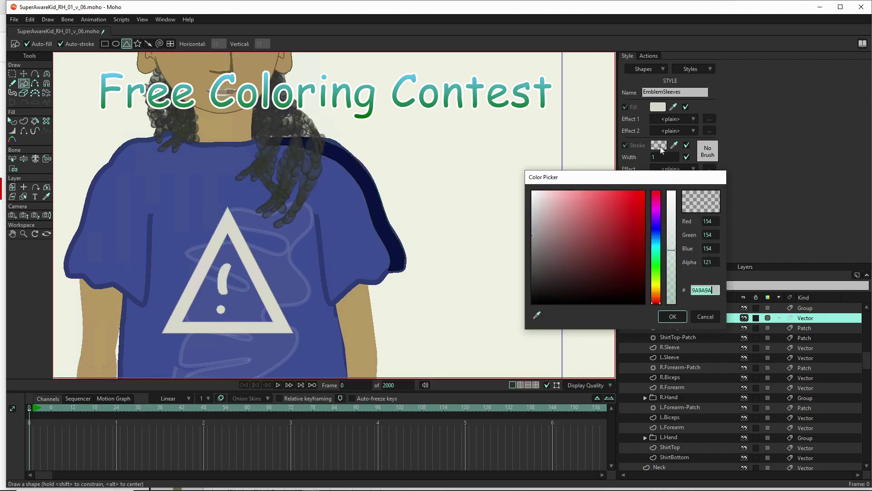
pyautogui.click(672, 200)
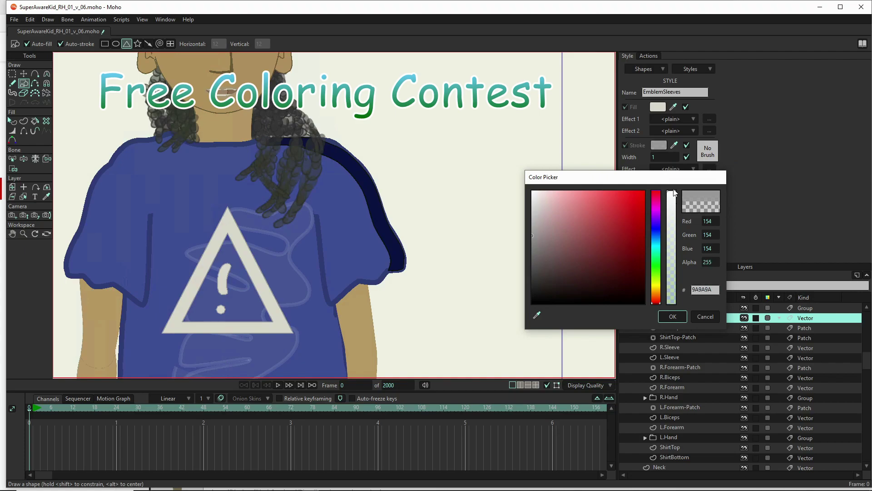
pyautogui.moveTo(673, 203); pyautogui.dragTo(673, 221)
pyautogui.click(680, 316)
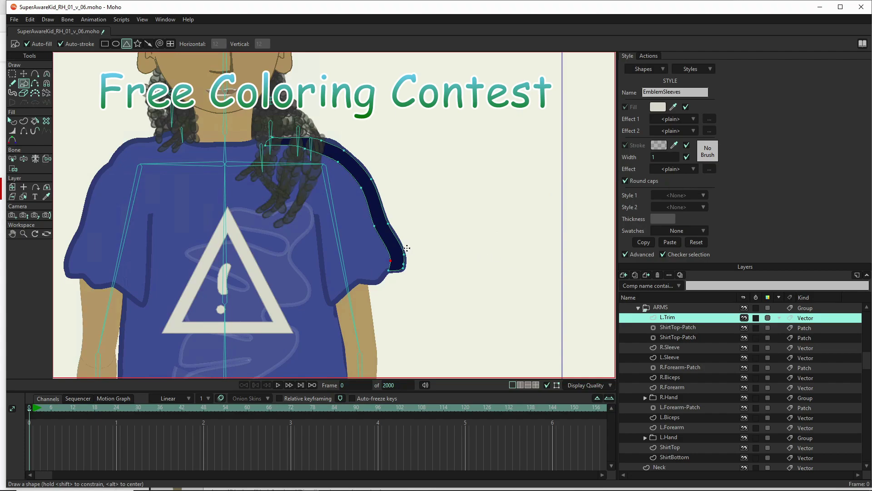
# - Draw a small unfilled triangle outline inside the cuff end of the L.Trim shape
pyautogui.moveTo(391, 243)
pyautogui.mouseDown()
pyautogui.moveTo(407, 270)
pyautogui.moveTo(402, 263)
pyautogui.mouseUp()
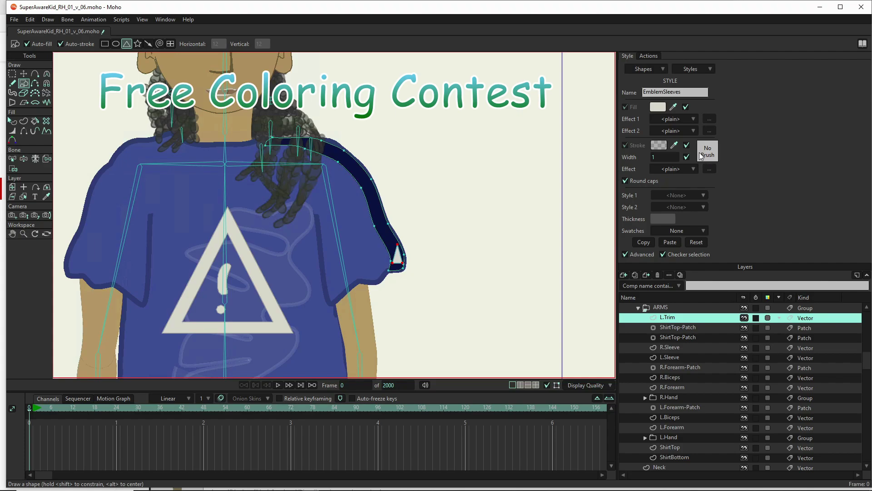
pyautogui.hotkey('ctrl', 'z')
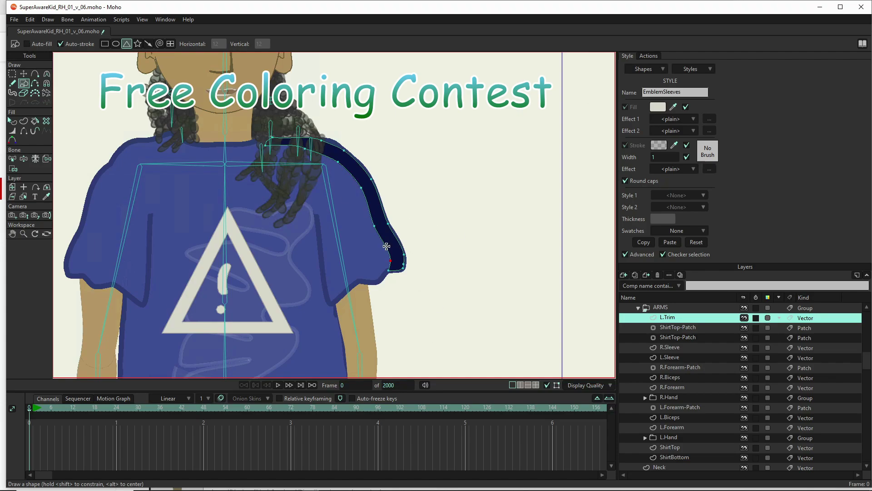
pyautogui.moveTo(389, 249); pyautogui.dragTo(402, 264)
# - Change the EmblemSleeves style's stroke colour to white (FFFFFF)
pyautogui.click(659, 144)
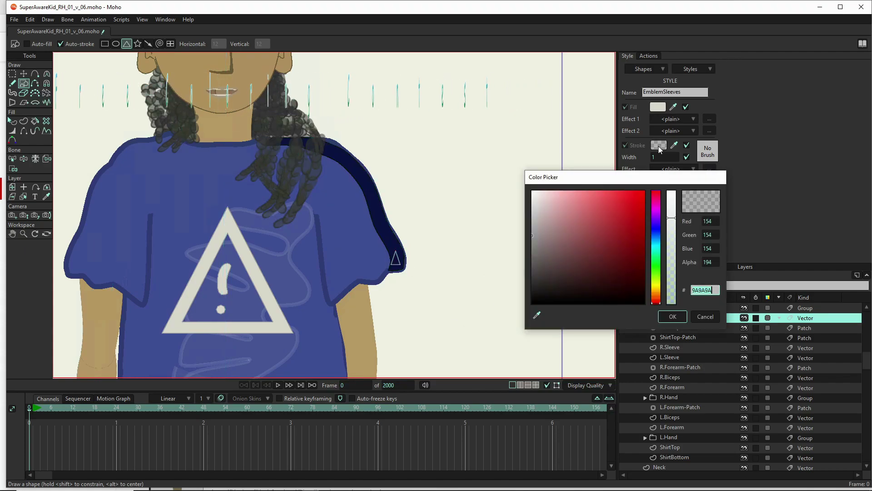
pyautogui.moveTo(536, 208); pyautogui.dragTo(532, 190)
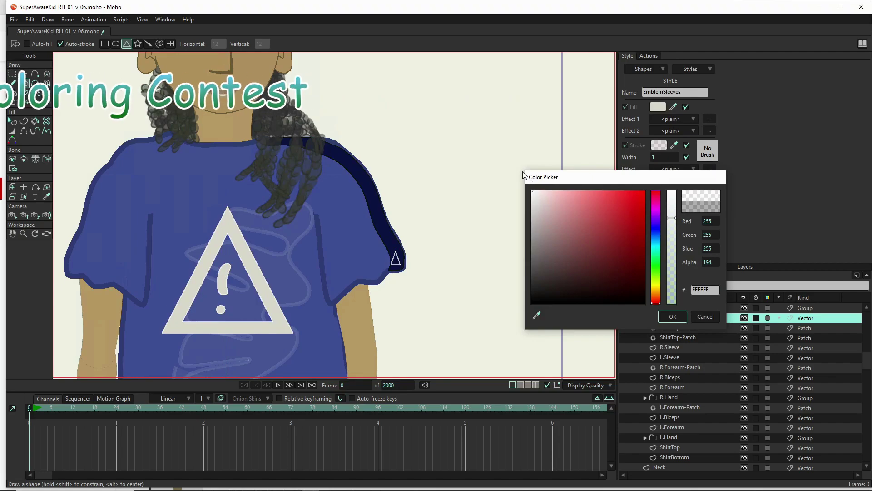
pyautogui.click(670, 316)
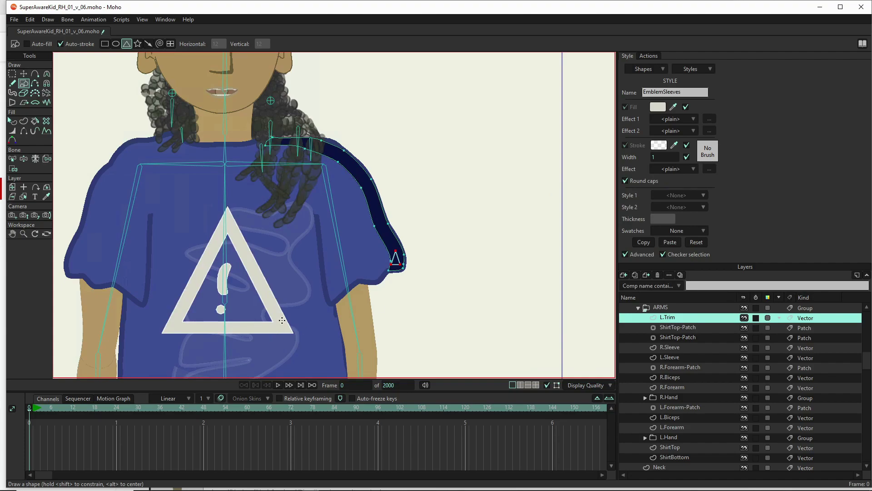
# - Shift the small triangle toward the cuff corner and move its corner points so it follows the slant of the trim
pyautogui.scroll(4, 394, 249)
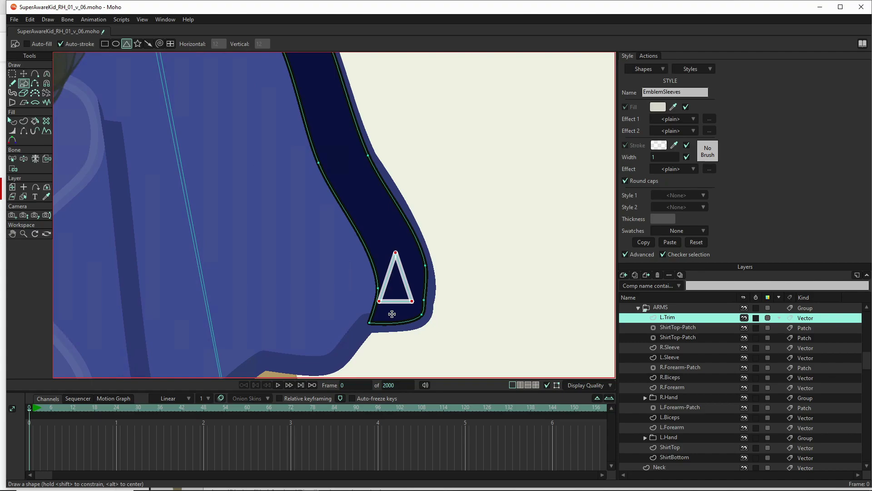
pyautogui.press('t')
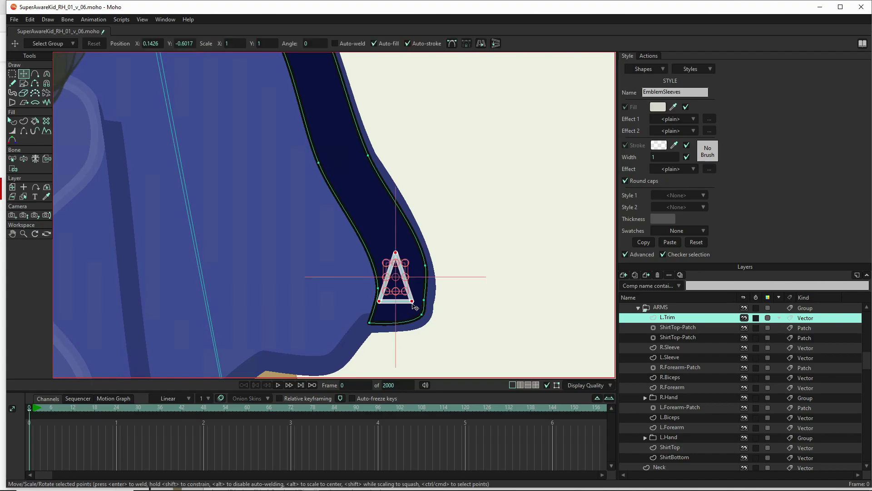
pyautogui.moveTo(422, 300)
pyautogui.mouseDown()
pyautogui.moveTo(401, 323)
pyautogui.moveTo(427, 308)
pyautogui.mouseUp()
pyautogui.click(417, 309)
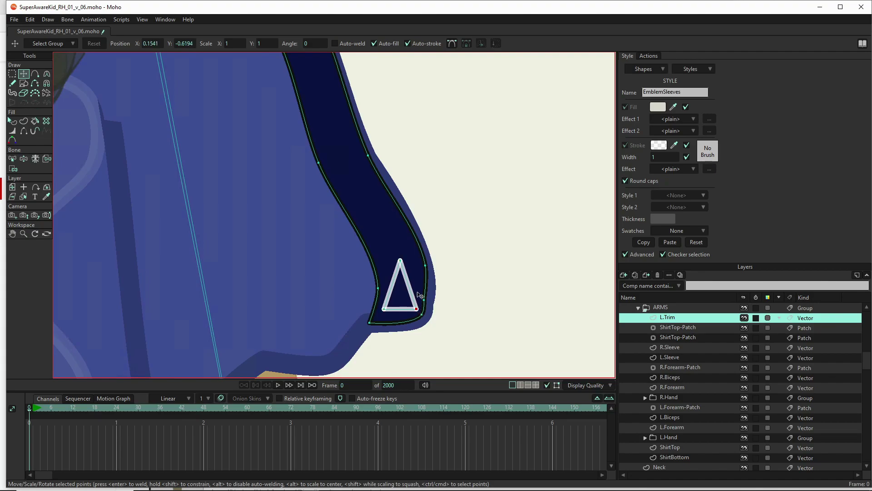
pyautogui.moveTo(400, 261); pyautogui.dragTo(411, 267)
pyautogui.moveTo(385, 309); pyautogui.dragTo(384, 326)
pyautogui.scroll(-5, 574, 218)
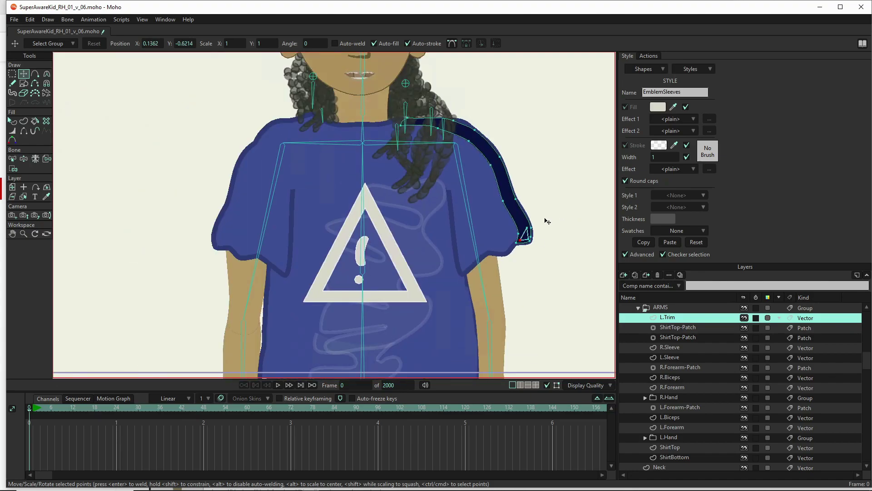
pyautogui.scroll(4, 405, 213)
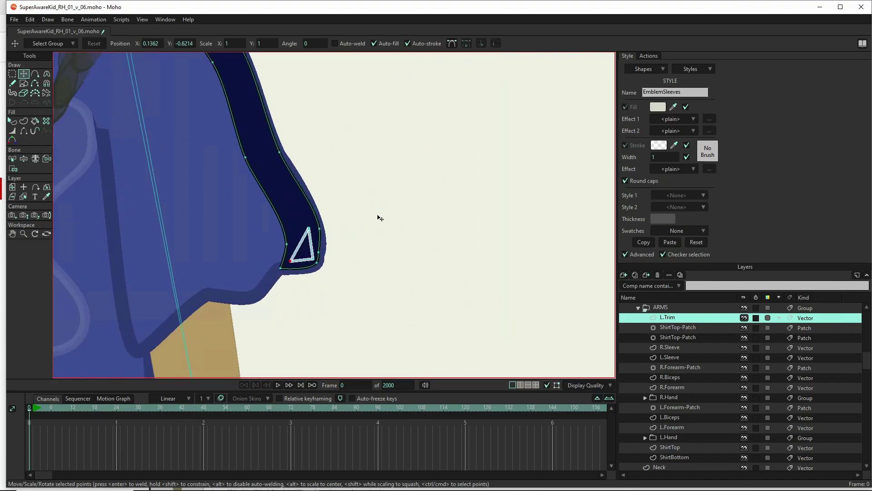
pyautogui.hotkey('ctrl', 'a')
pyautogui.click(314, 233)
pyautogui.scroll(-3, 516, 166)
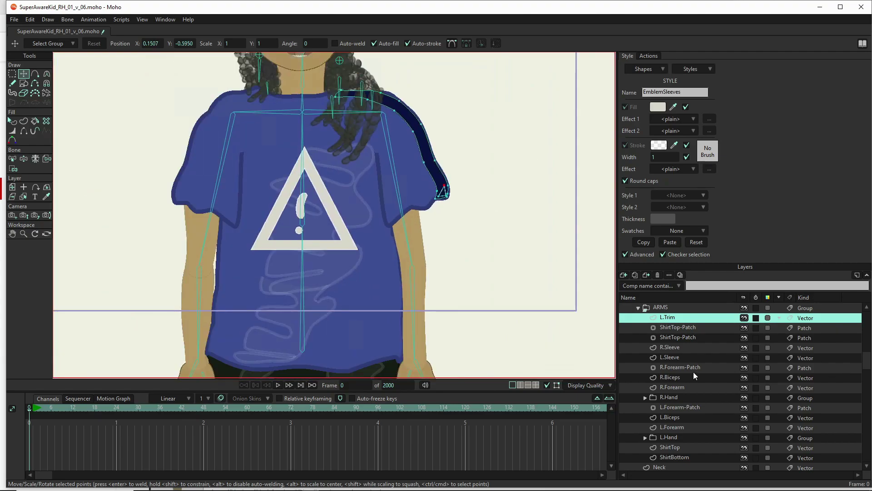
# - Duplicate the L.Trim layer and rename the copy R.Trim
pyautogui.click(635, 274)
pyautogui.doubleClick(667, 318)
pyautogui.click(666, 318)
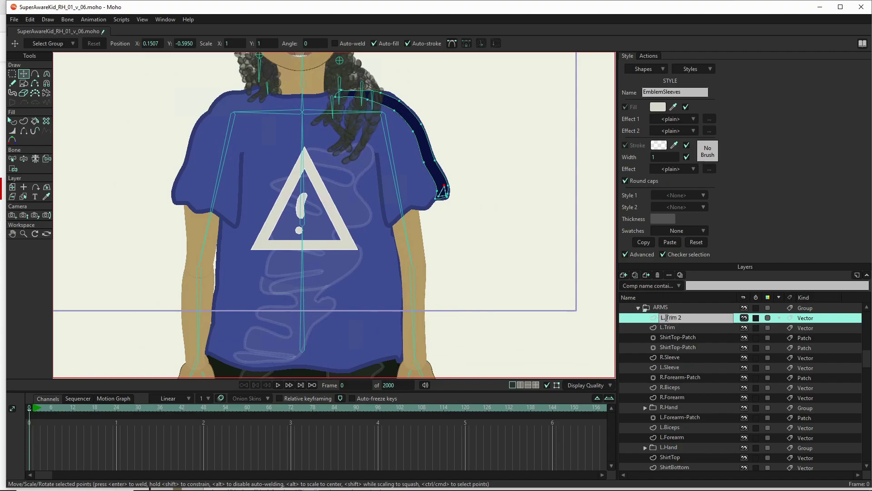
pyautogui.moveTo(667, 318); pyautogui.dragTo(659, 318)
pyautogui.write('R.')
pyautogui.press('Return')
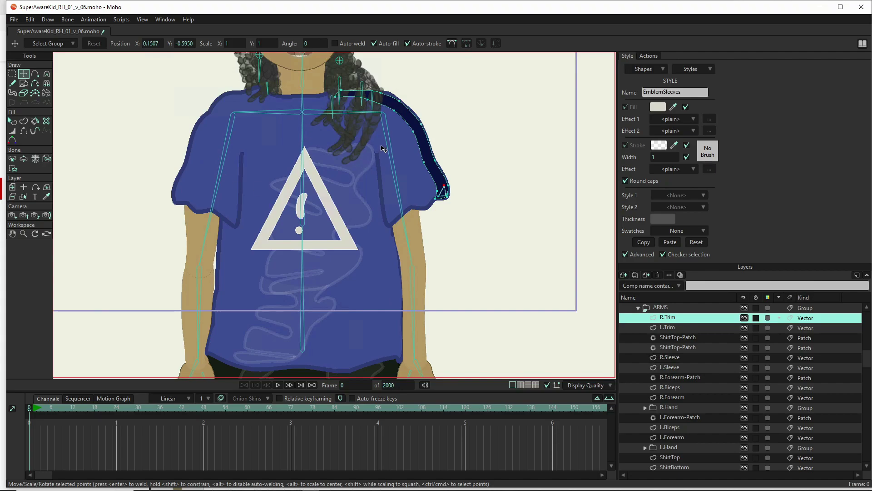
# - Select all points of the R.Trim layer, flip them horizontally and move them onto the opposite shoulder and sleeve
pyautogui.doubleClick(416, 120)
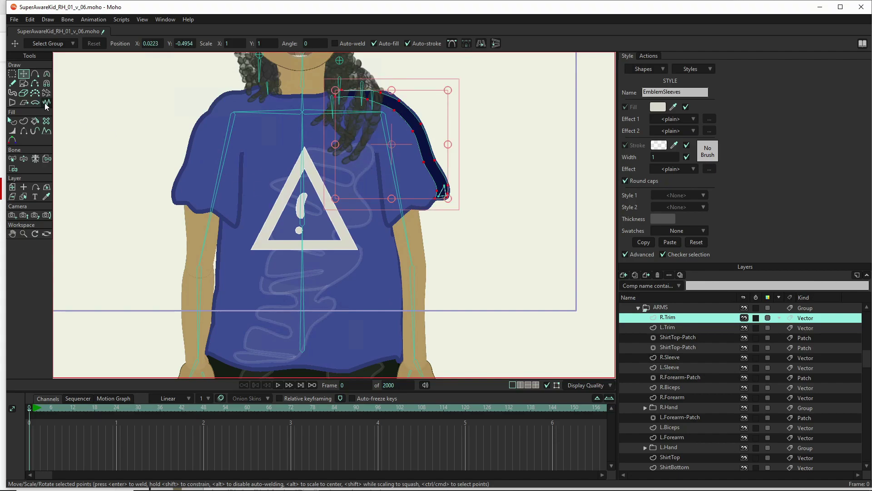
pyautogui.click(11, 77)
pyautogui.moveTo(484, 229); pyautogui.dragTo(303, 95)
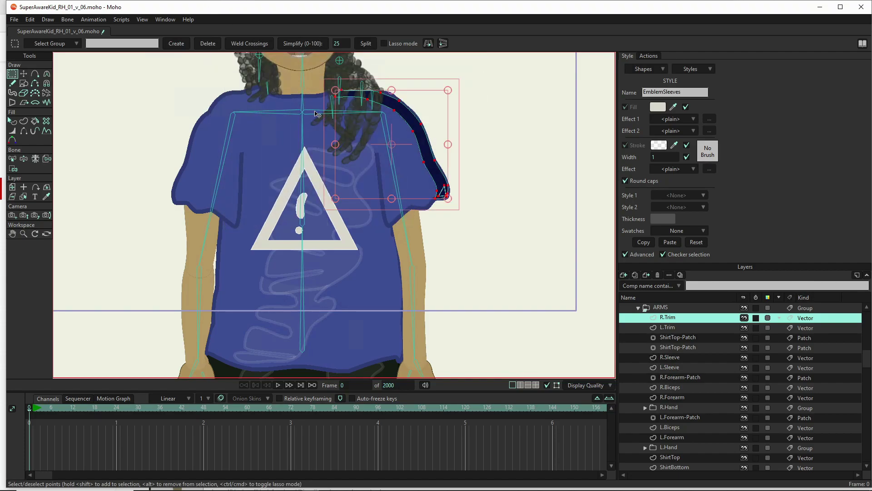
pyautogui.press('t')
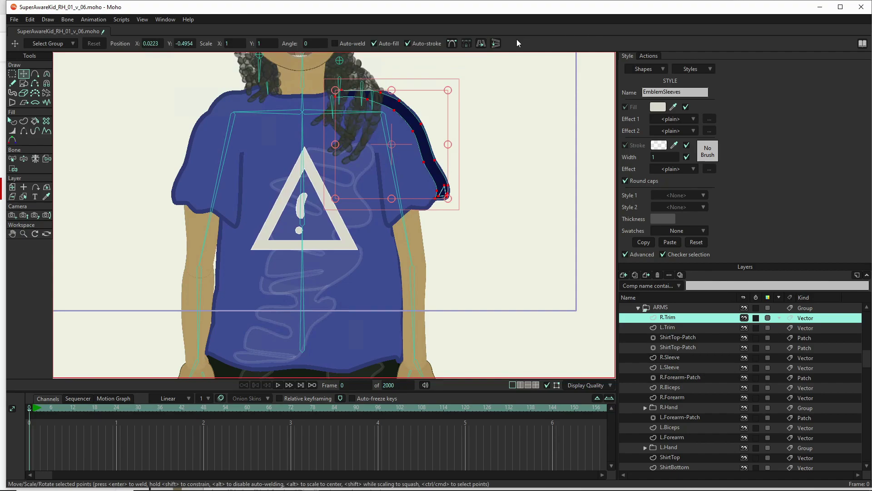
pyautogui.click(481, 44)
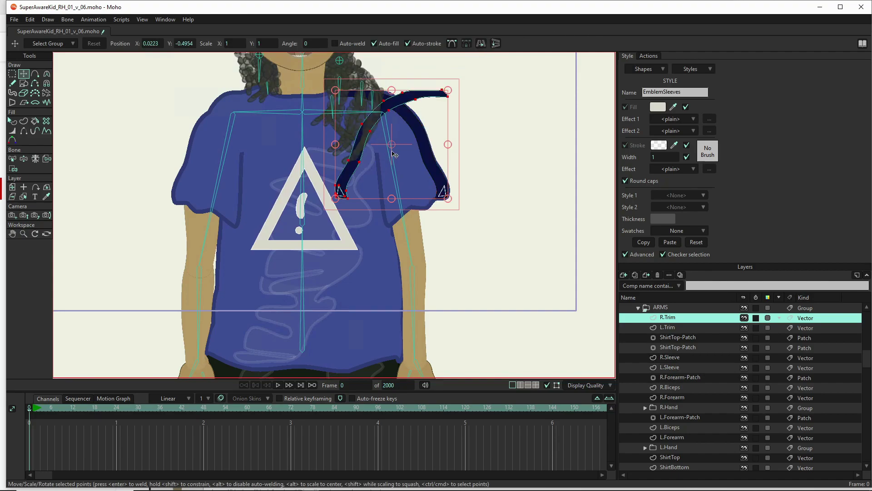
pyautogui.moveTo(403, 139); pyautogui.dragTo(235, 139)
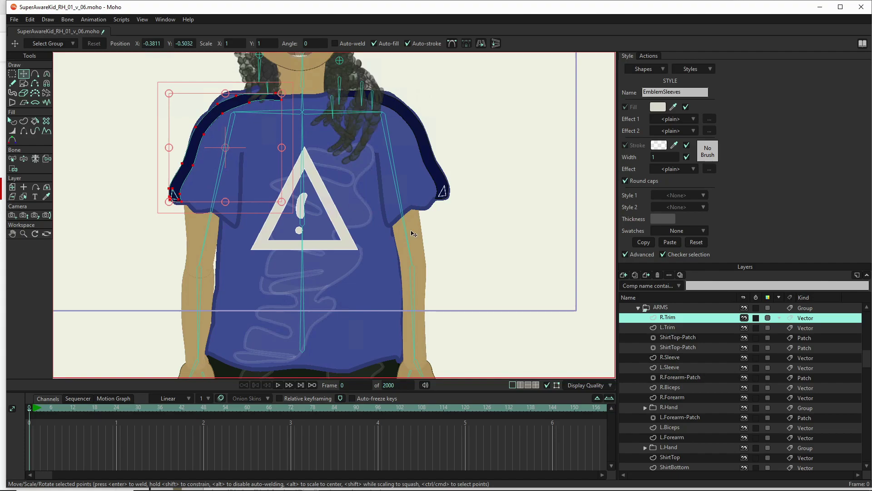
# - Rotate and nudge the R.Trim points slightly so the trim follows the sleeve's outer edge, and deselect them
pyautogui.hotkey('ctrl', 'z')
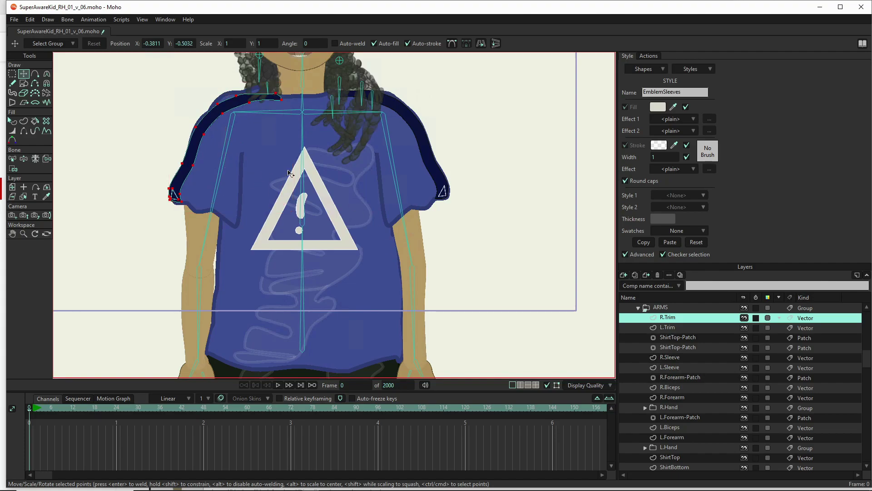
pyautogui.hotkey('ctrl', 'z')
pyautogui.hotkey('ctrl', 'shift', 'z')
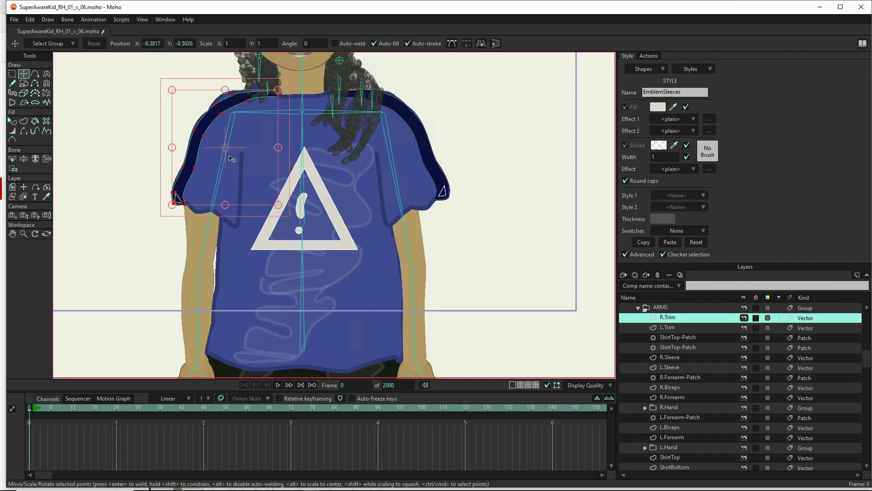
pyautogui.hotkey('ctrl', 'z')
pyautogui.hotkey('ctrl', 'shift', 'z')
pyautogui.hotkey('ctrl', 'z')
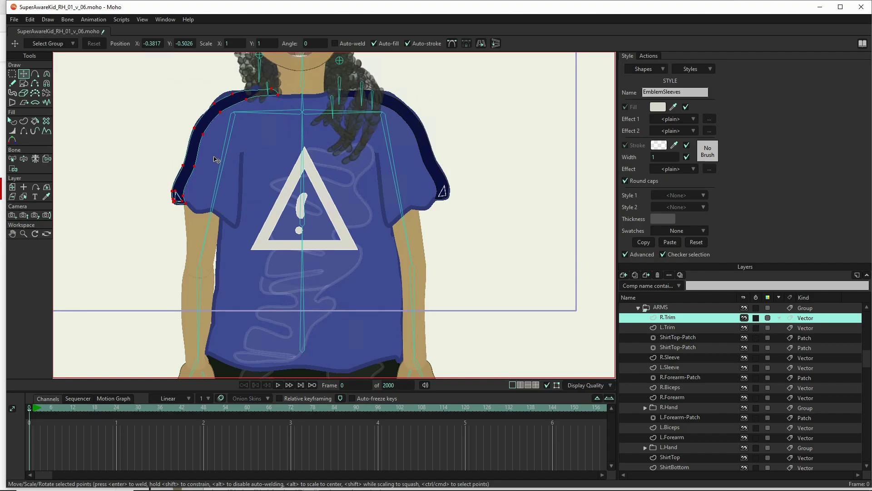
pyautogui.click(528, 144)
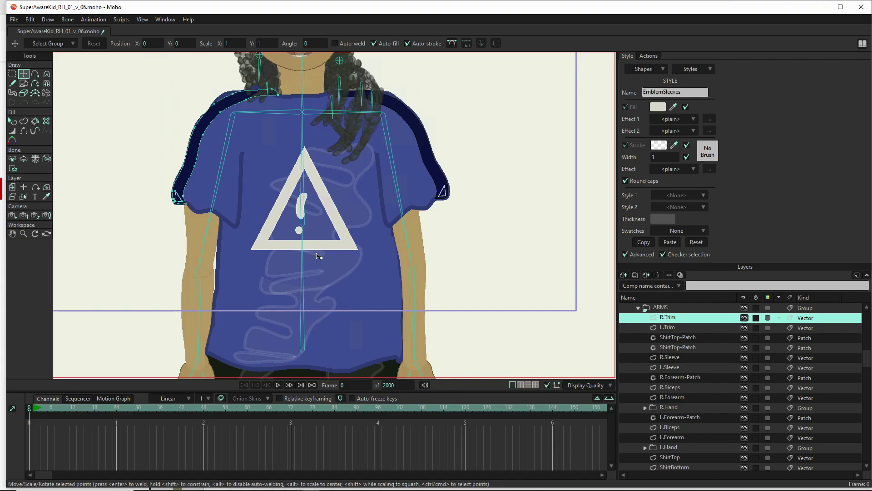
# - Render a preview of frame 0 to check the emblem and both sleeve trims, and close it
pyautogui.scroll(-5, 319, 256)
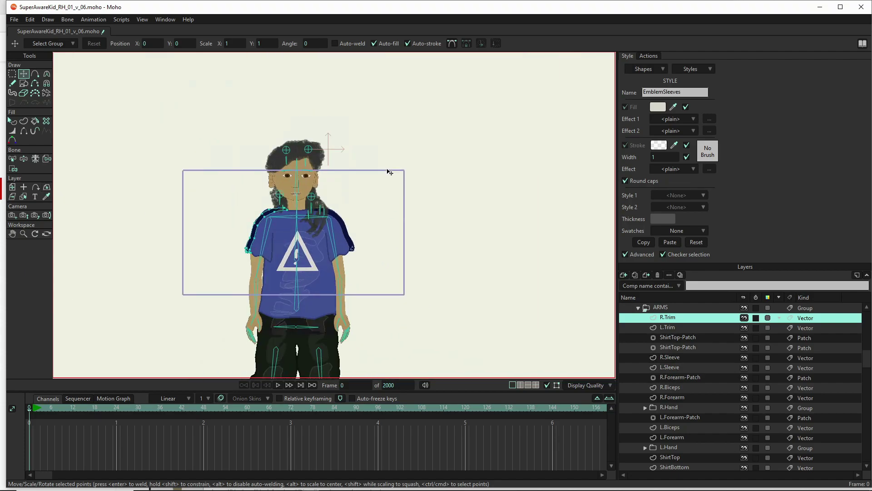
pyautogui.hotkey('ctrl', 'r')
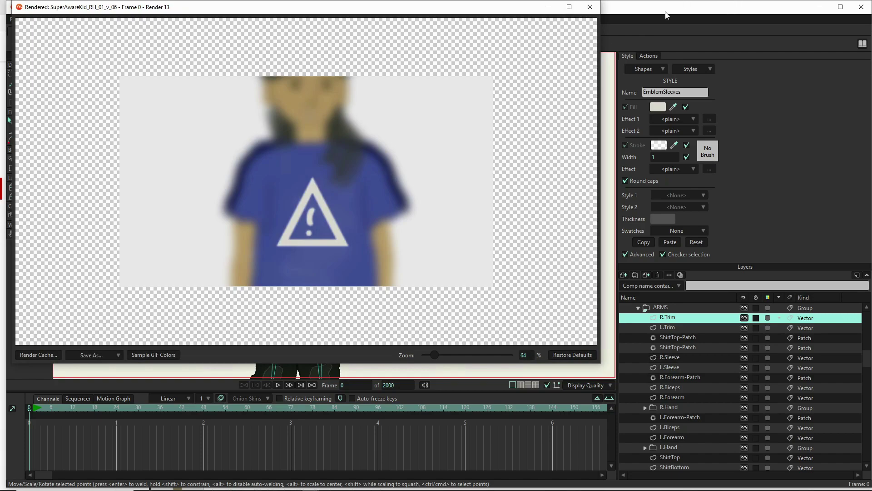
pyautogui.click(591, 7)
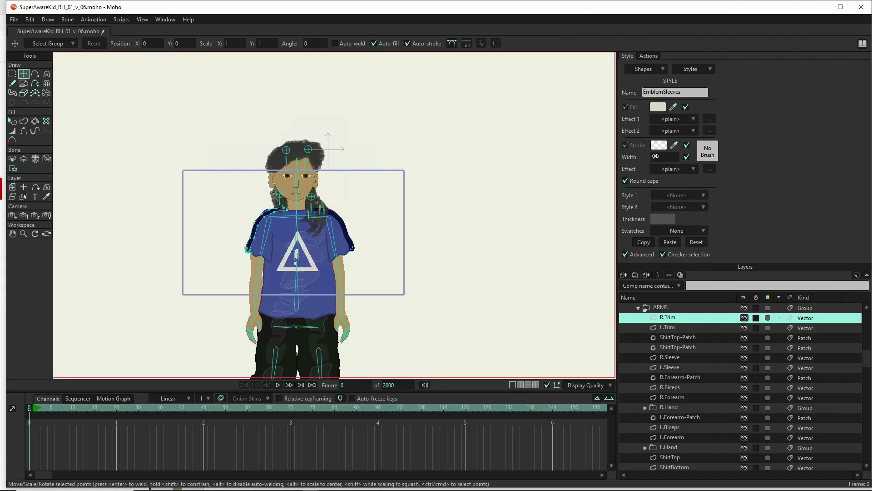
# - Set the EmblemSleeves style's stroke width to 3 and render a new preview of frame 0
pyautogui.moveTo(662, 158); pyautogui.dragTo(664, 158)
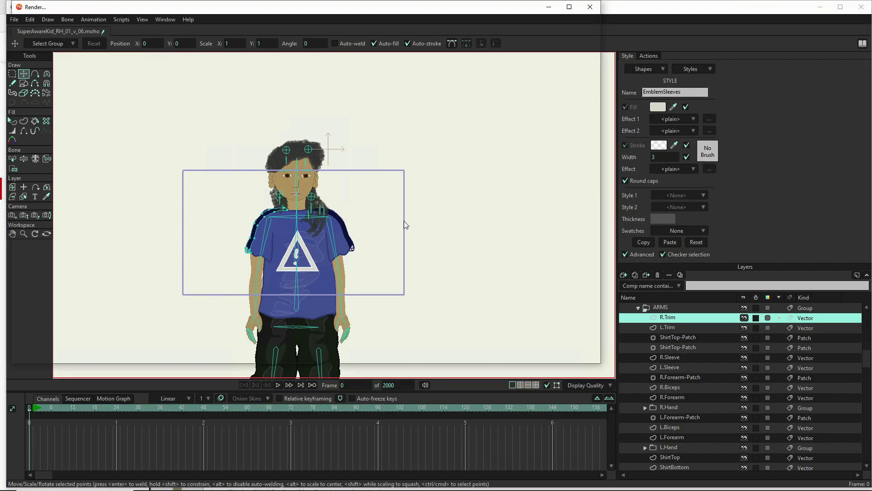
pyautogui.hotkey('ctrl', 'r')
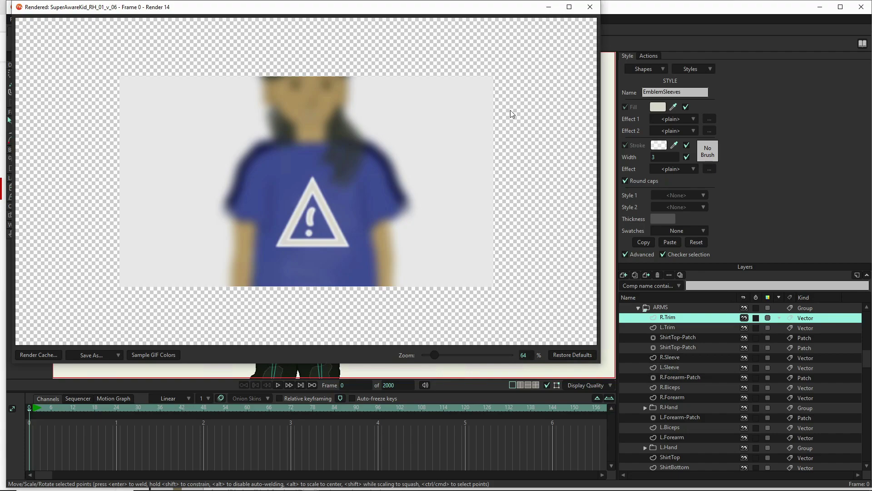
# - Close the render preview and show the SUPER AWARE KID_blue_.png reference layer over the enlarged shirt
pyautogui.click(590, 7)
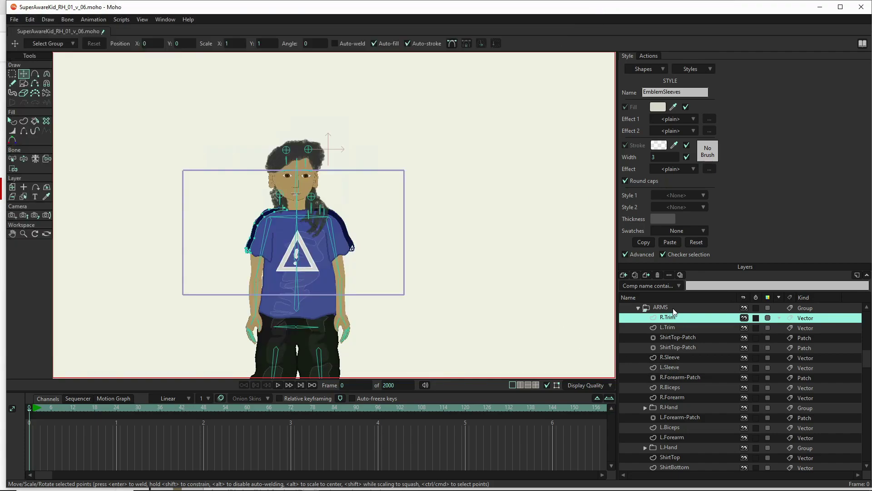
pyautogui.scroll(2, 672, 309)
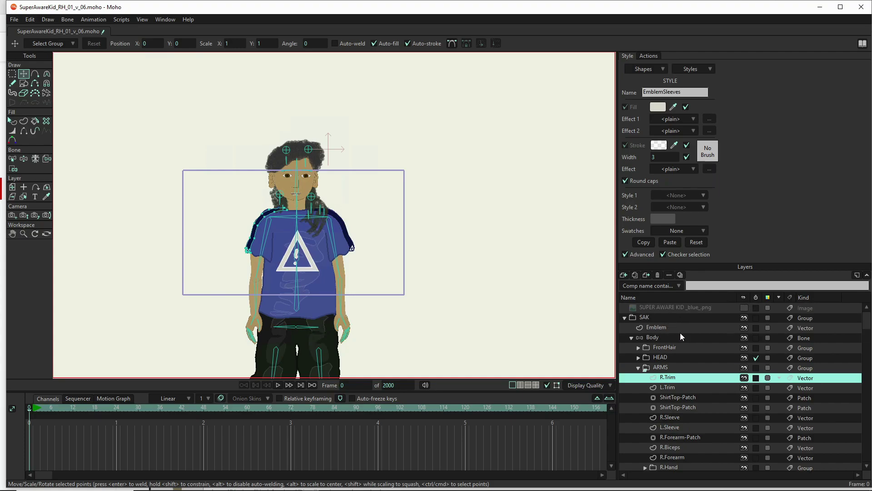
pyautogui.scroll(5, 313, 269)
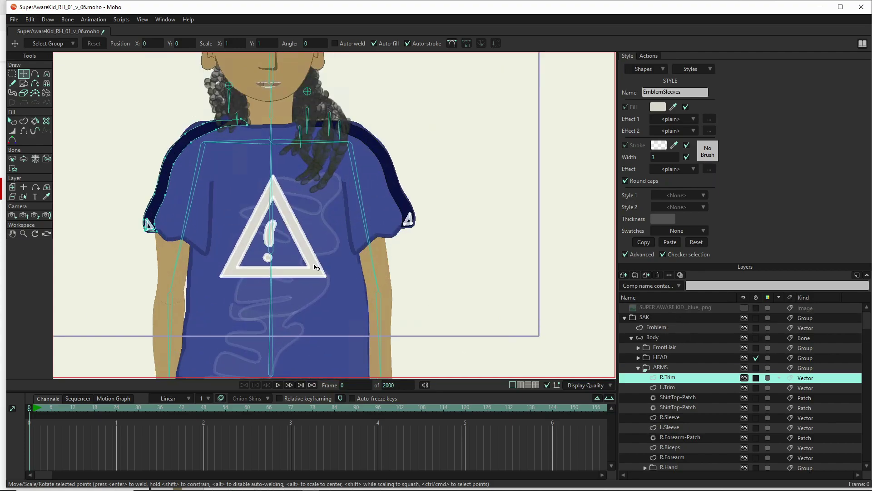
pyautogui.click(744, 308)
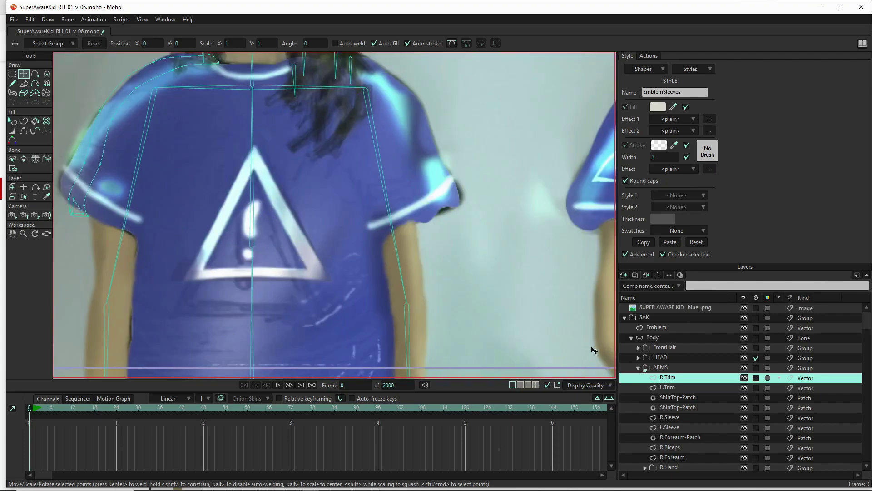
# - Duplicate the Emblem layer and name the copy EmblemShadow
pyautogui.click(683, 330)
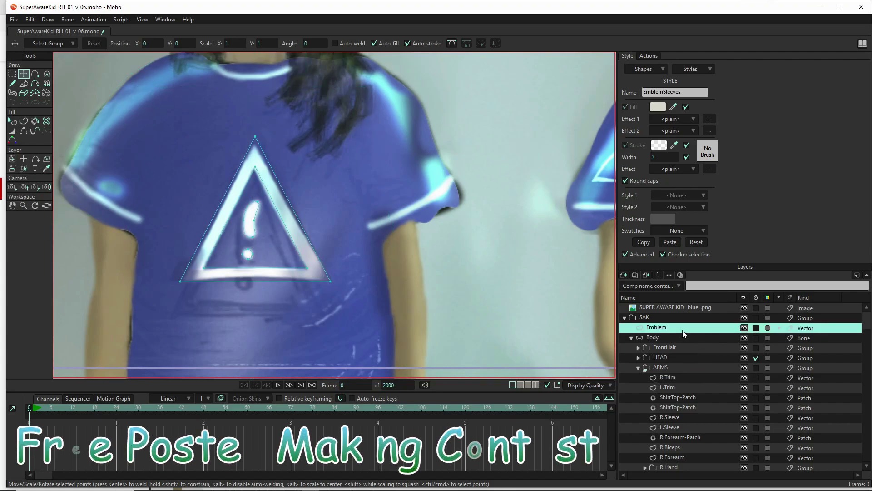
pyautogui.click(625, 276)
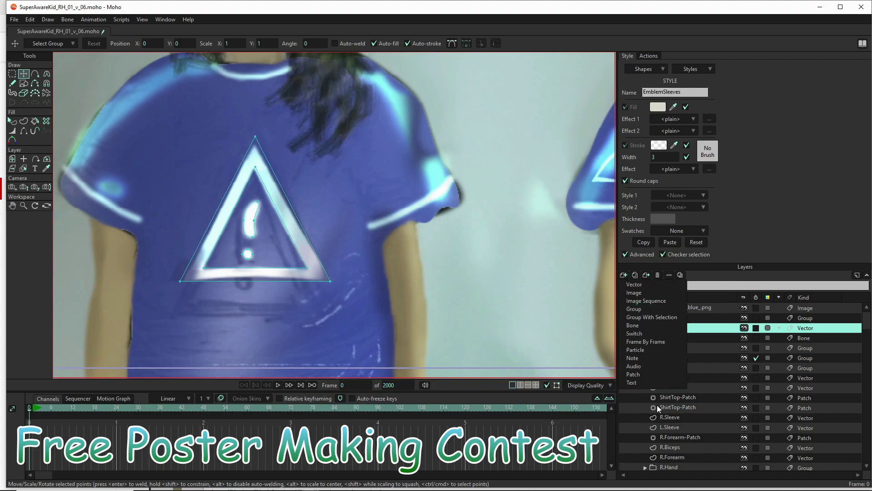
pyautogui.click(637, 273)
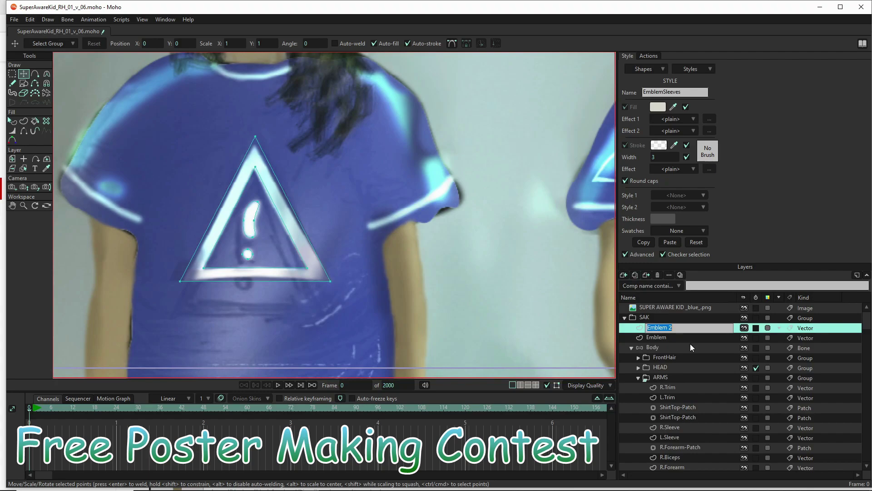
pyautogui.click(691, 324)
pyautogui.press('BackSpace')
pyautogui.write('Shadow')
# - Select all EmblemShadow points, move them down slightly to the shadow in the reference, and hide the reference image
pyautogui.click(12, 74)
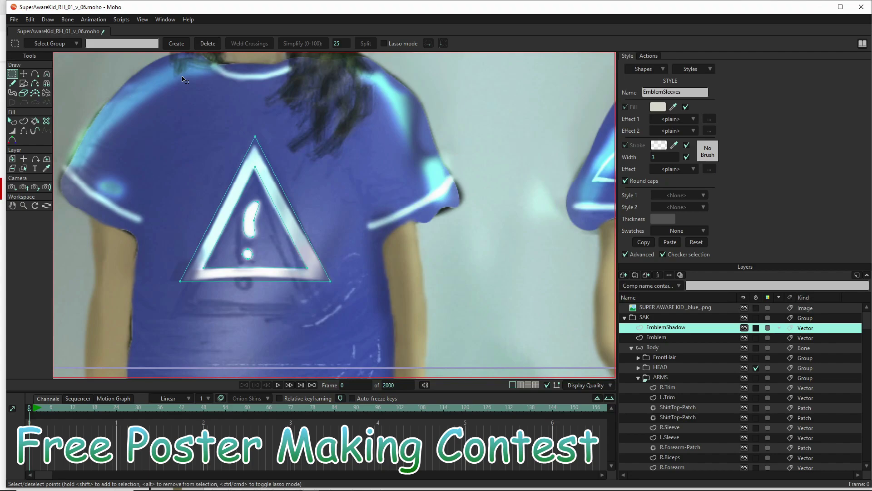
pyautogui.moveTo(147, 118); pyautogui.dragTo(431, 352)
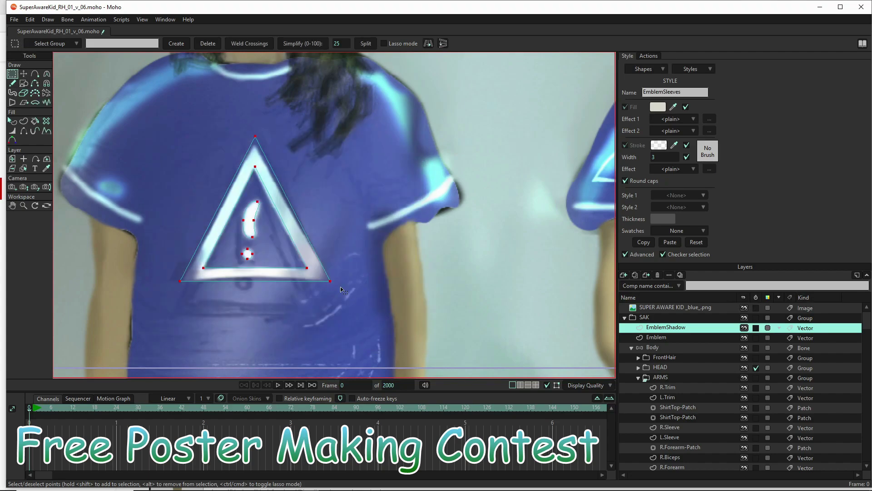
pyautogui.press('t')
pyautogui.moveTo(282, 248); pyautogui.dragTo(279, 283)
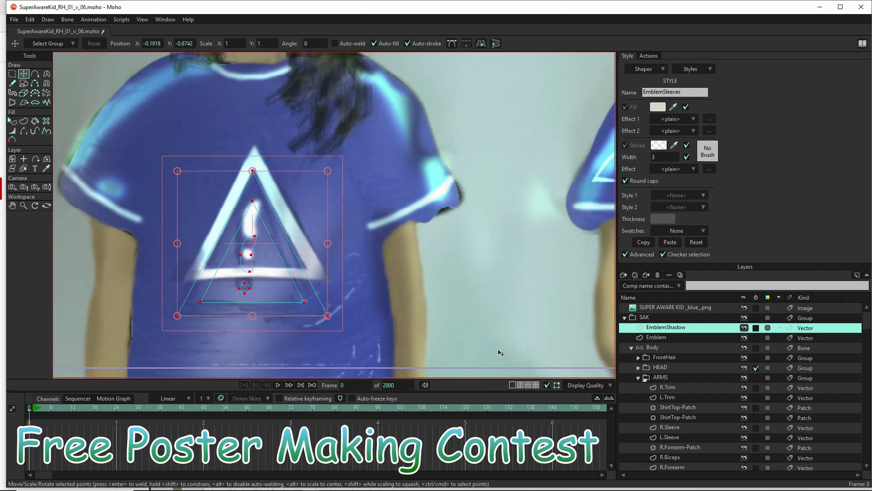
pyautogui.click(744, 308)
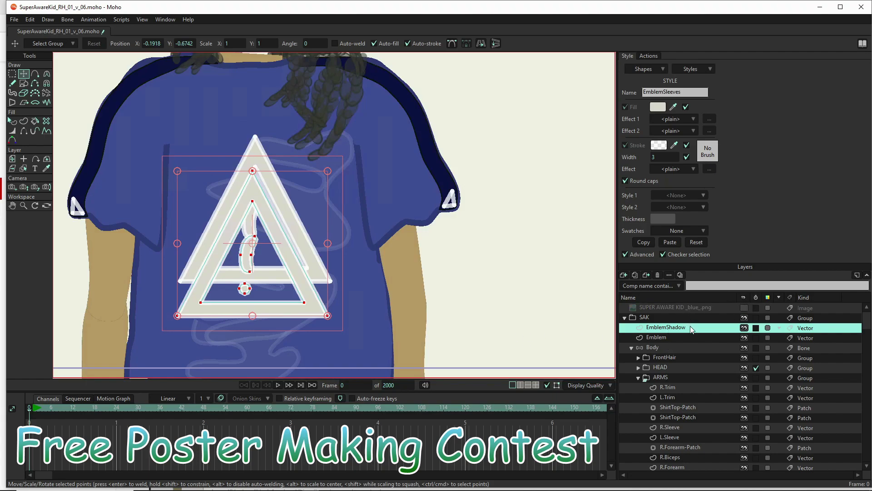
# - Place the EmblemShadow layer beneath Emblem and delete its triangle and exclamation mark shapes, keeping the points
pyautogui.moveTo(692, 328); pyautogui.dragTo(691, 347)
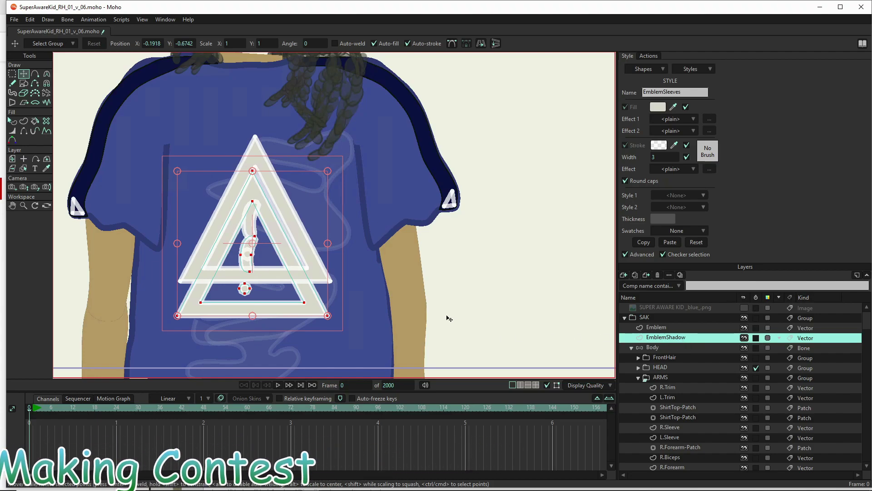
pyautogui.click(48, 121)
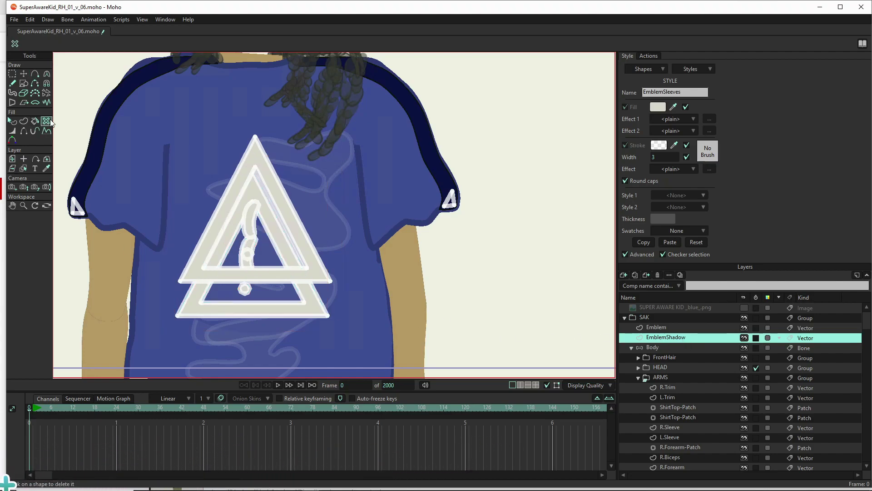
pyautogui.click(285, 314)
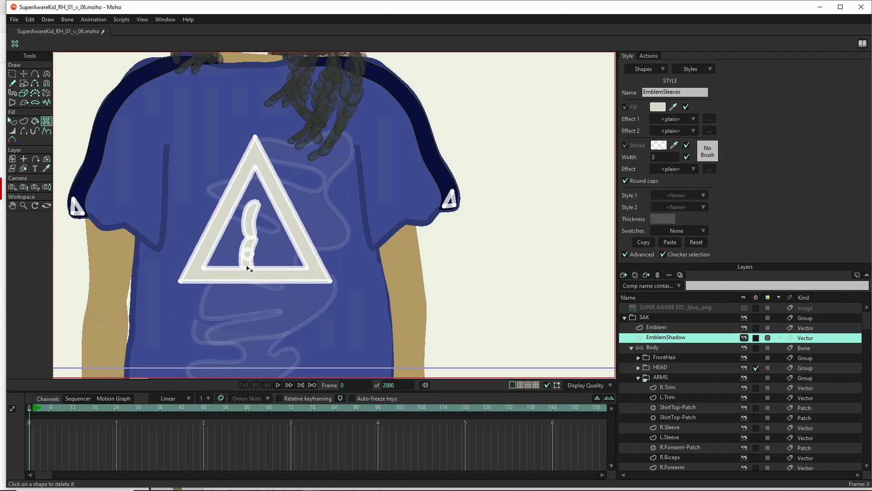
pyautogui.press('g')
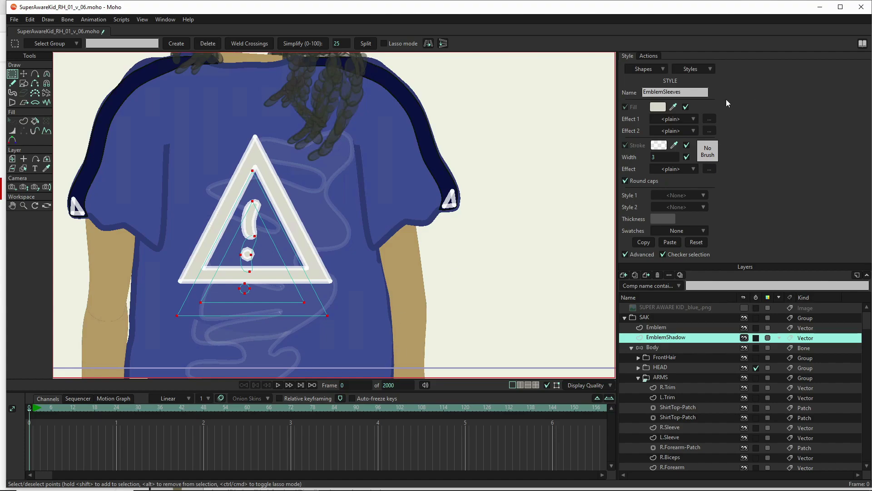
# - Create a new style named Shadow with a black fill at alpha 150
pyautogui.click(689, 69)
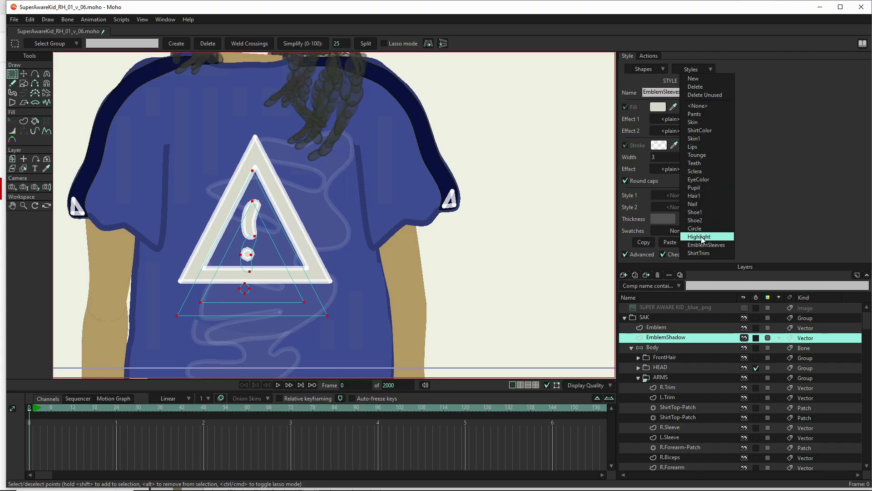
pyautogui.click(693, 79)
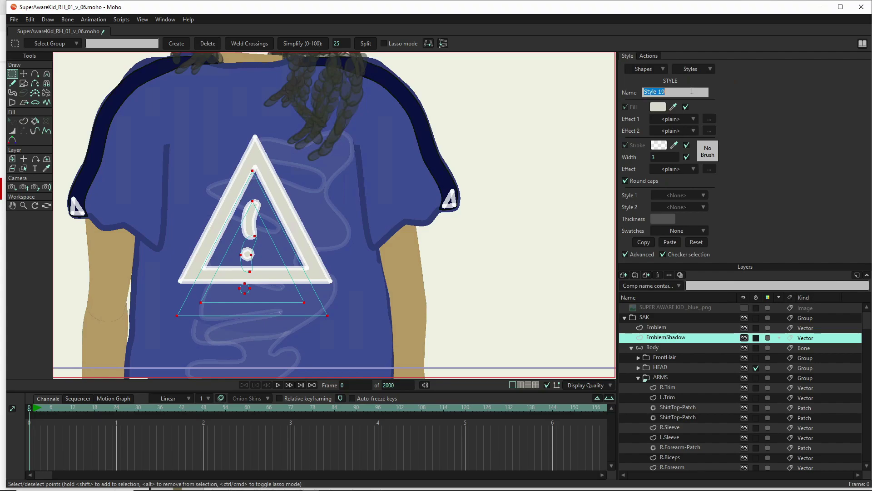
pyautogui.write('Shadow')
pyautogui.click(656, 109)
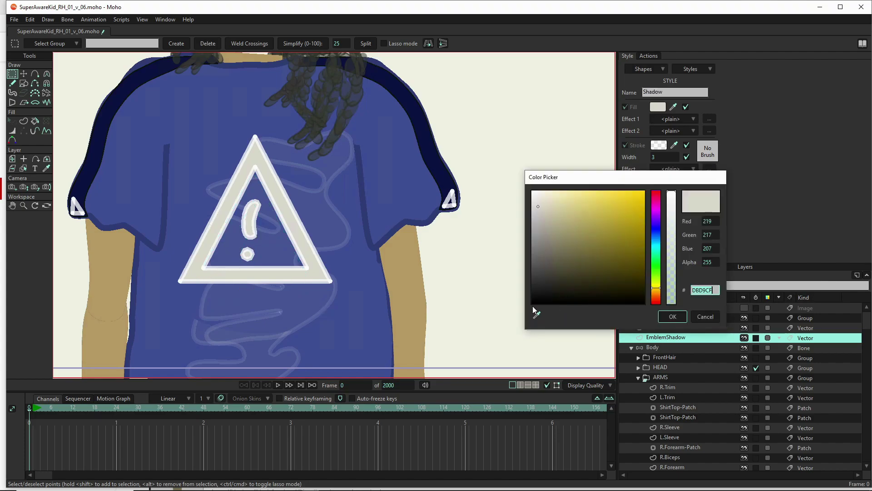
pyautogui.click(533, 303)
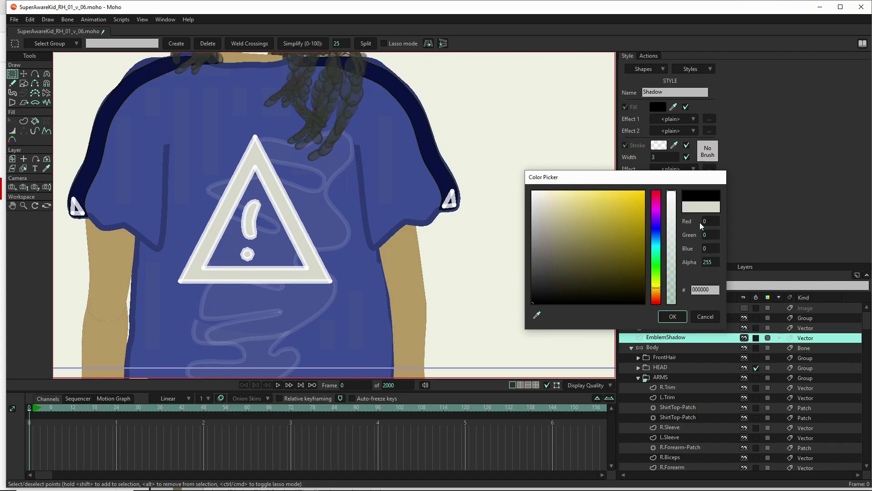
pyautogui.click(671, 242)
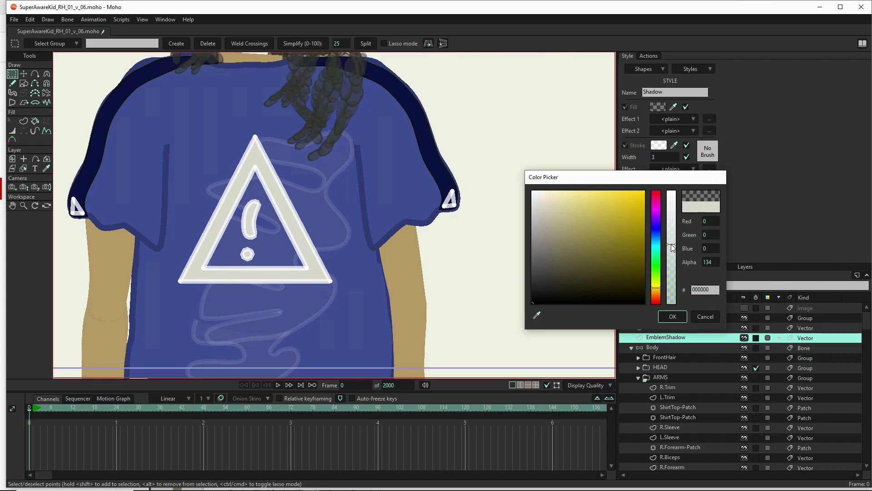
pyautogui.moveTo(672, 246); pyautogui.dragTo(673, 241)
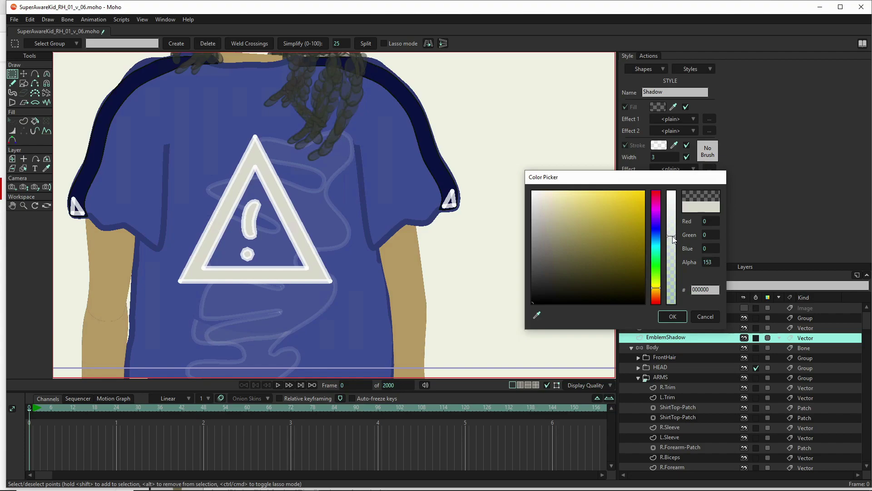
pyautogui.moveTo(673, 239); pyautogui.dragTo(676, 241)
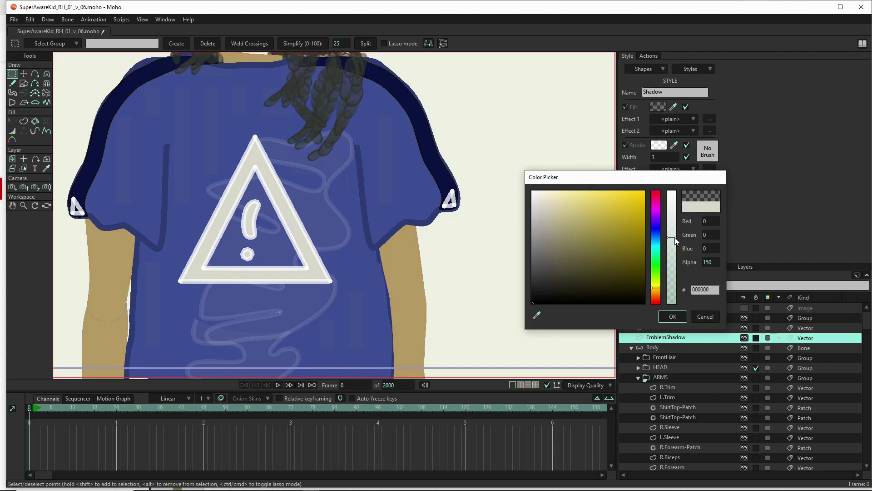
pyautogui.click(685, 317)
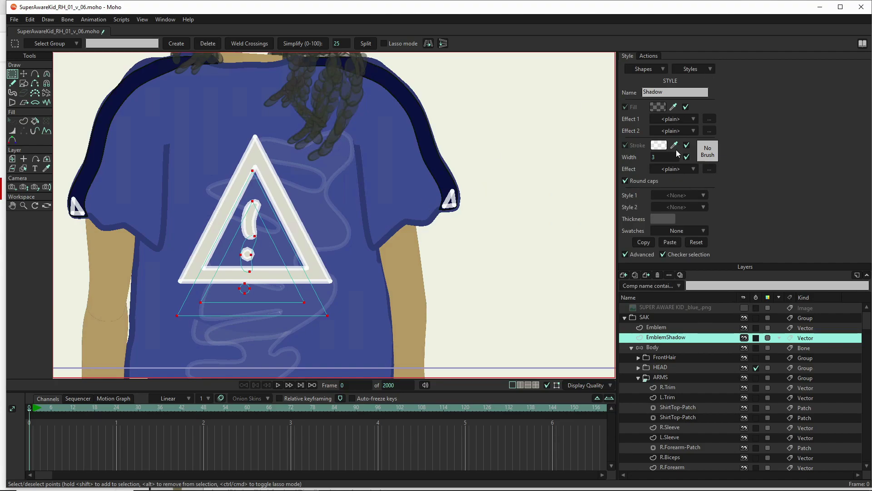
# - Set the Shadow style's stroke color to black (000000) with alpha 150
pyautogui.moveTo(679, 140); pyautogui.dragTo(660, 103)
pyautogui.click(659, 147)
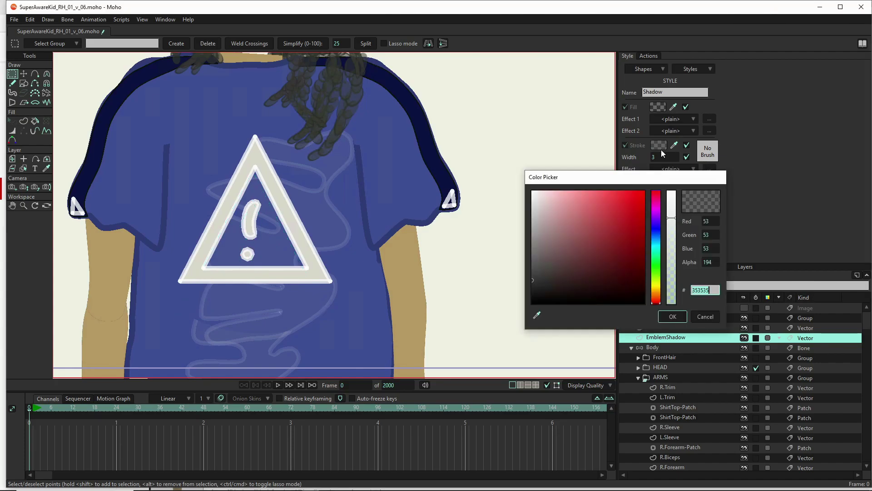
pyautogui.click(714, 261)
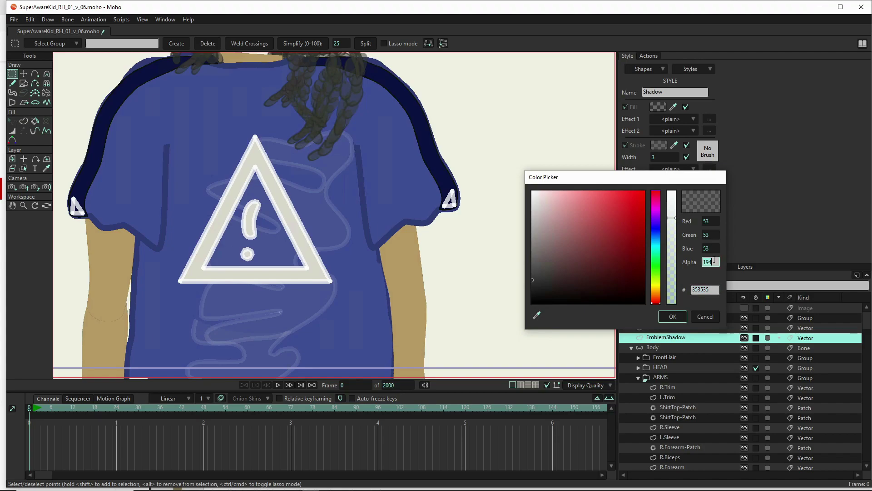
pyautogui.write('150')
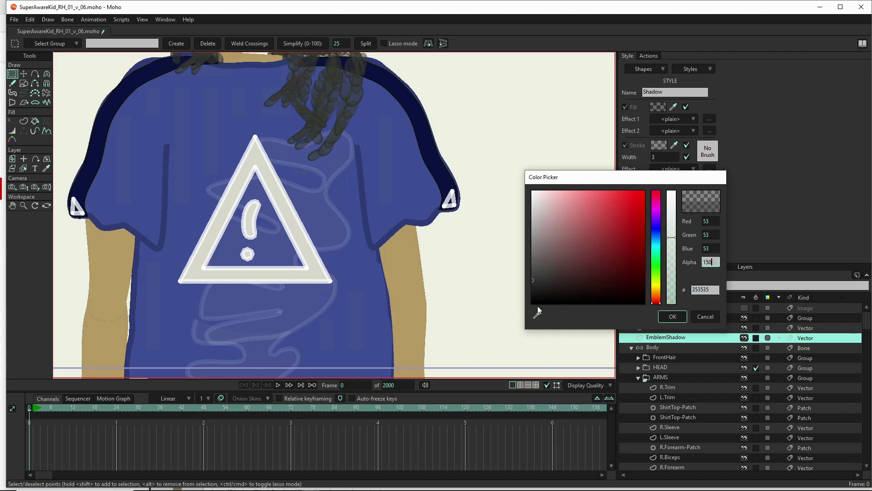
pyautogui.click(536, 303)
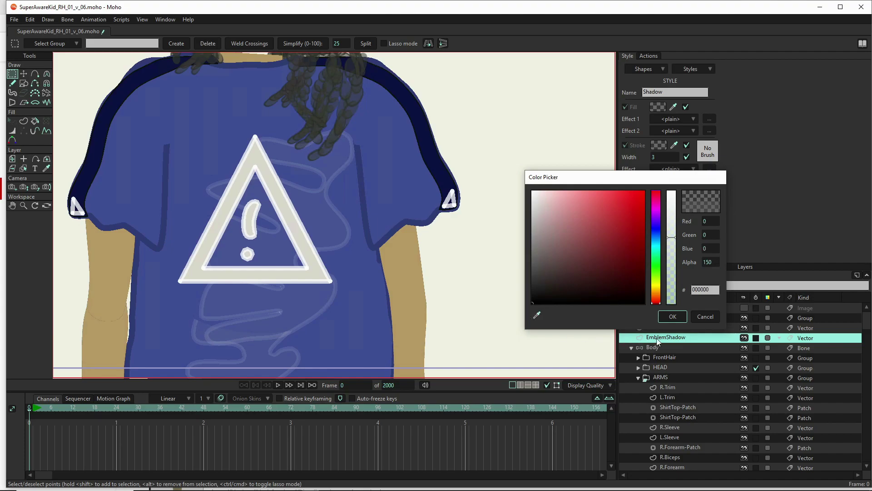
pyautogui.click(667, 319)
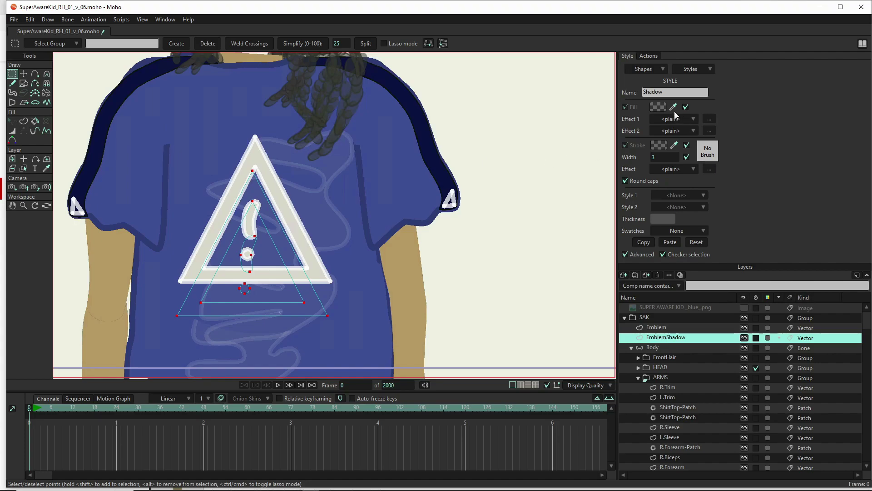
# - Create a stroke-only shape from the outer triangle of the EmblemShadow layer
pyautogui.click(23, 122)
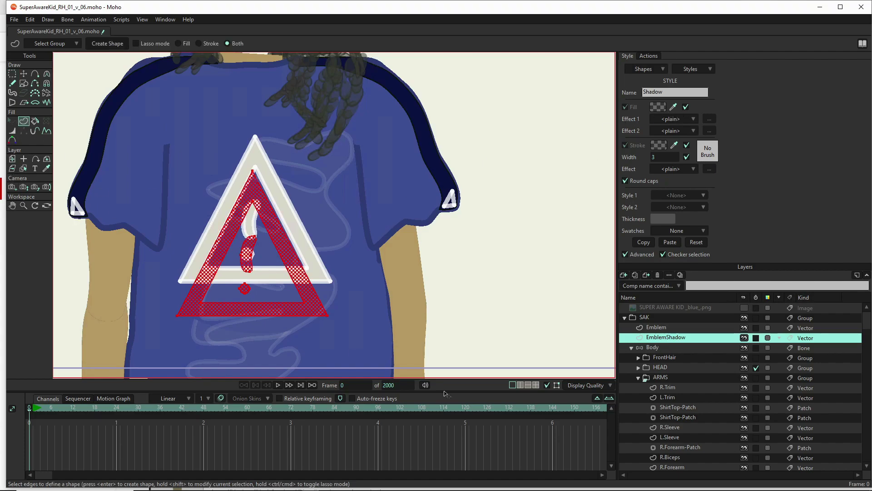
pyautogui.click(280, 315)
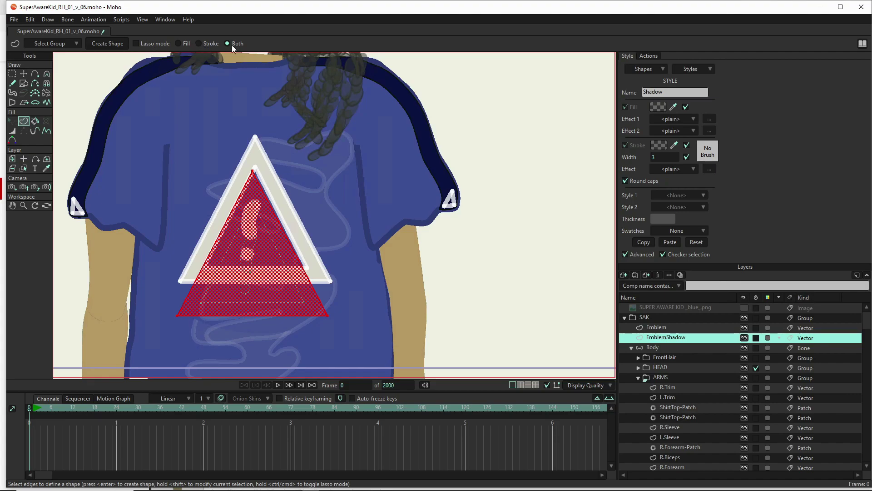
pyautogui.click(200, 43)
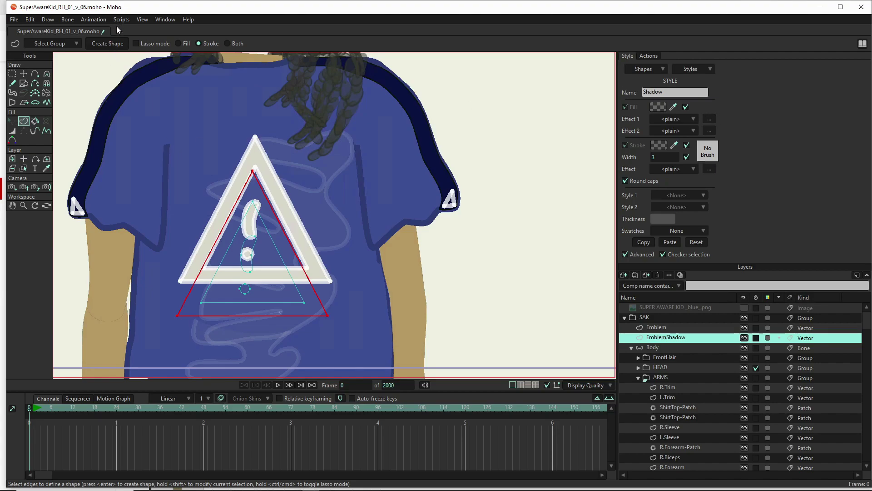
pyautogui.click(106, 42)
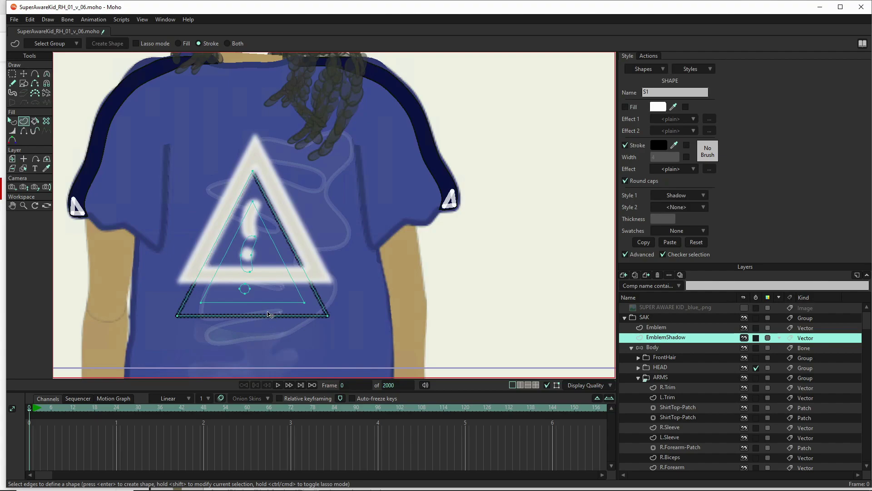
# - Create a stroke-only shape with the Shadow style from the inner triangle of the EmblemShadow layer
pyautogui.press('t')
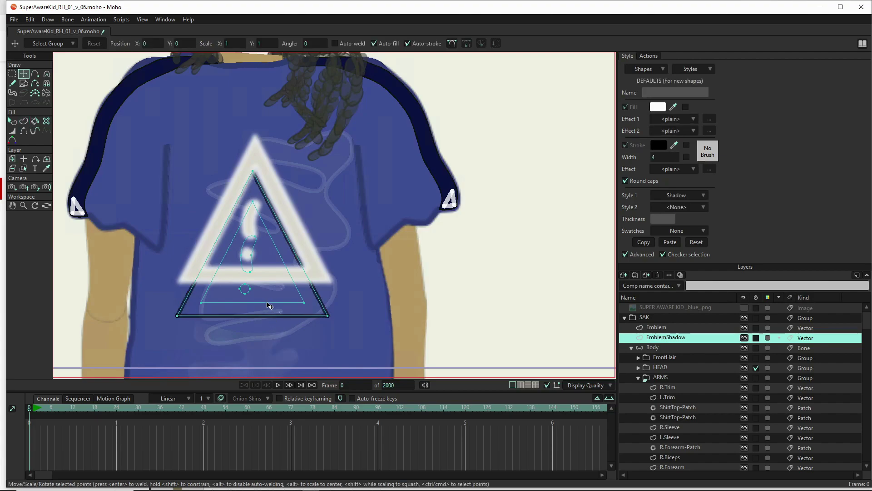
pyautogui.doubleClick(267, 303)
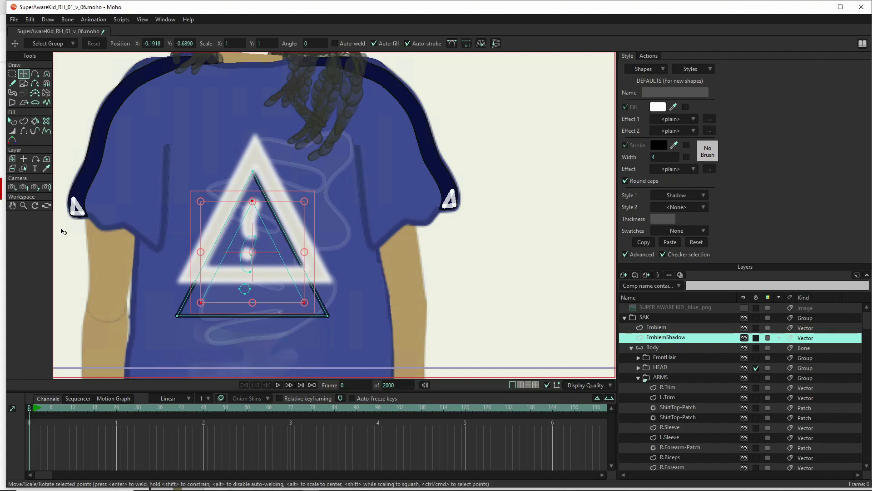
pyautogui.click(21, 121)
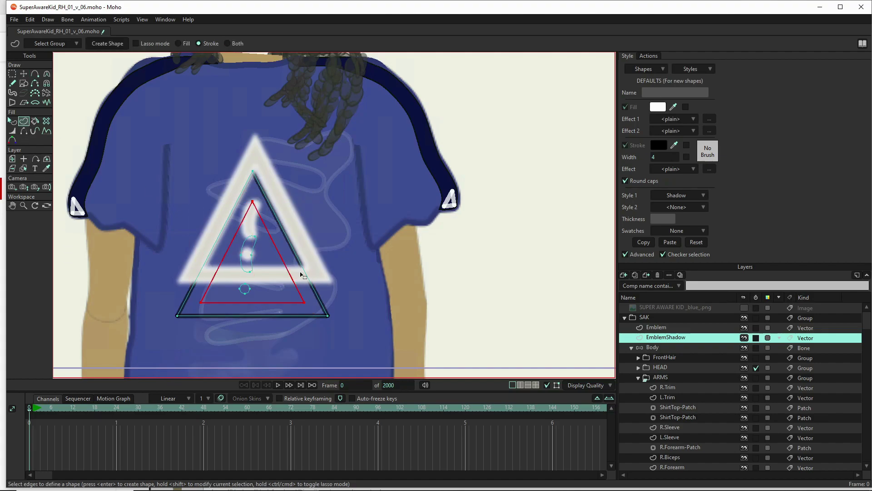
pyautogui.click(693, 67)
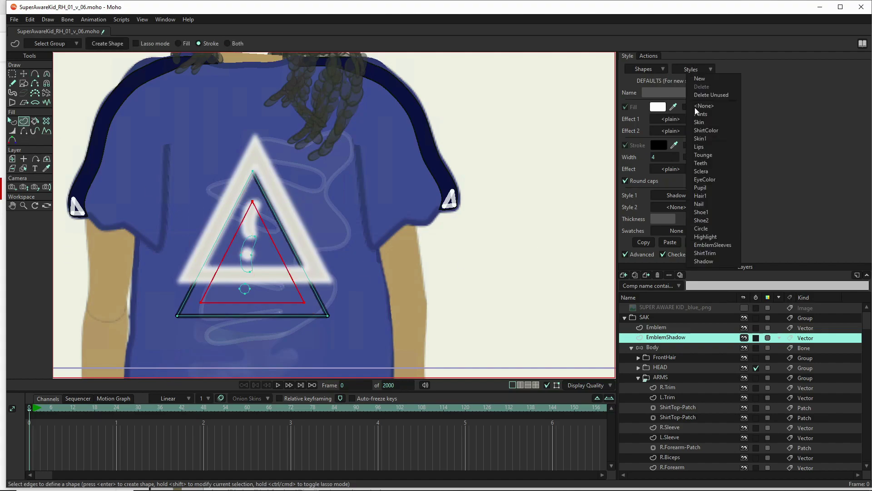
pyautogui.click(710, 261)
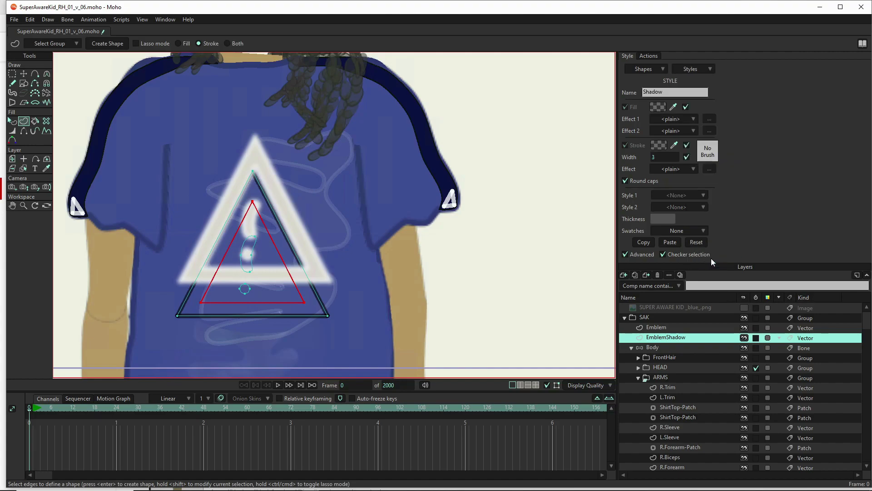
pyautogui.click(115, 47)
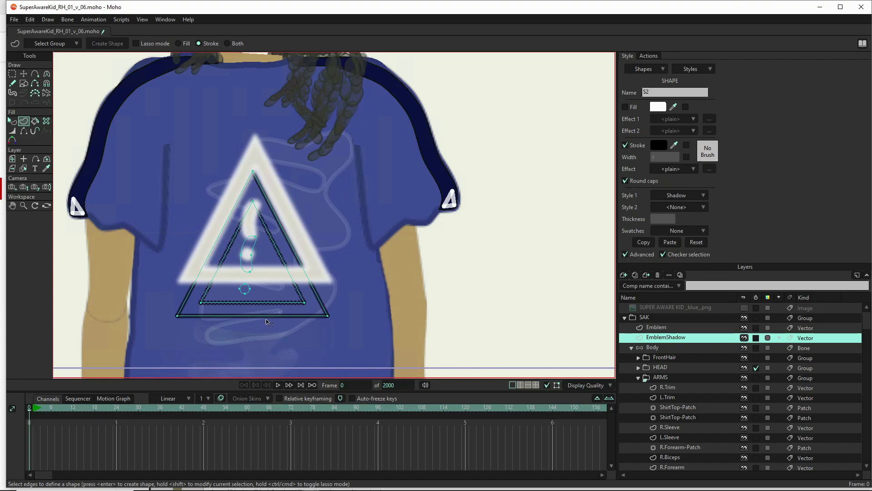
# - Create a stroke-only shape with the Shadow style from the exclamation mark's dot on the EmblemShadow layer
pyautogui.click(249, 293)
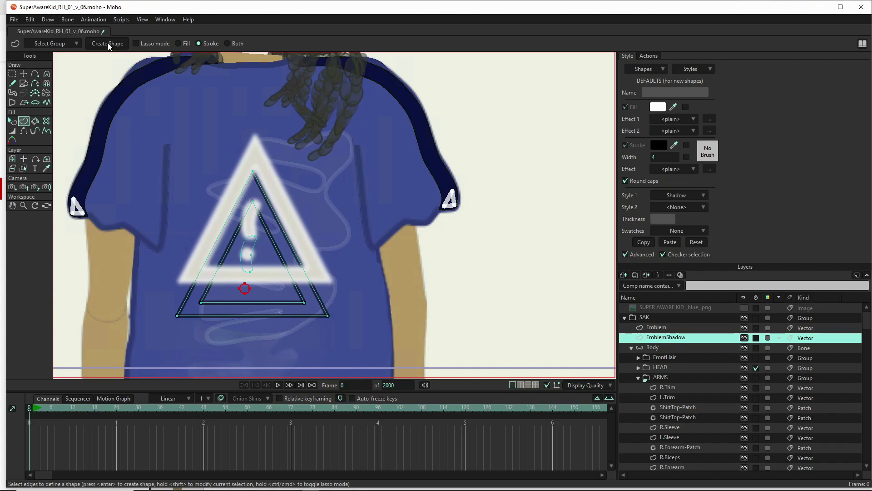
pyautogui.click(690, 69)
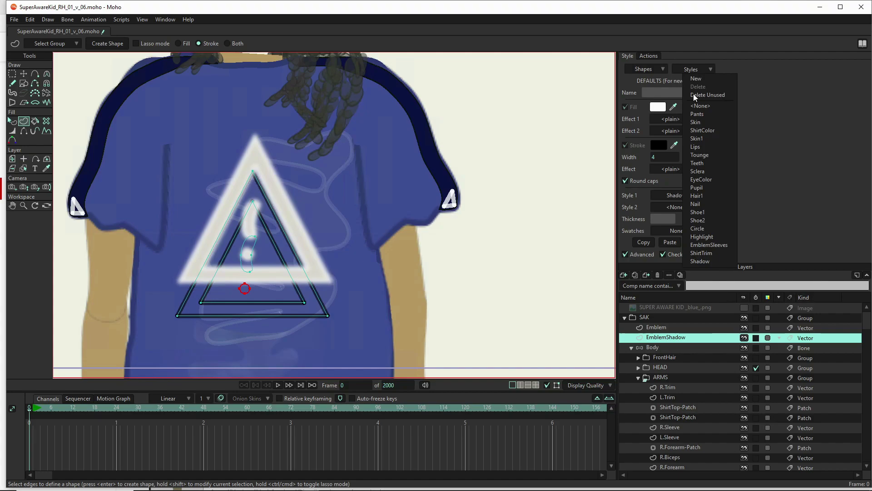
pyautogui.click(699, 262)
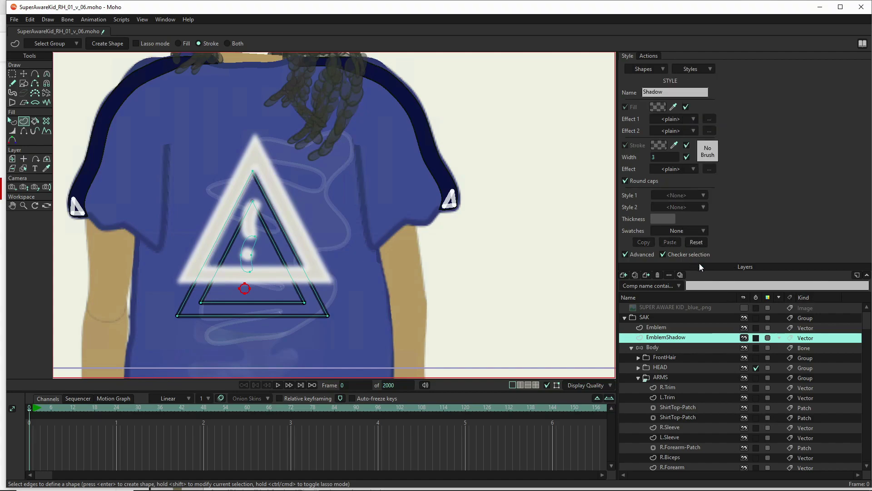
pyautogui.click(107, 43)
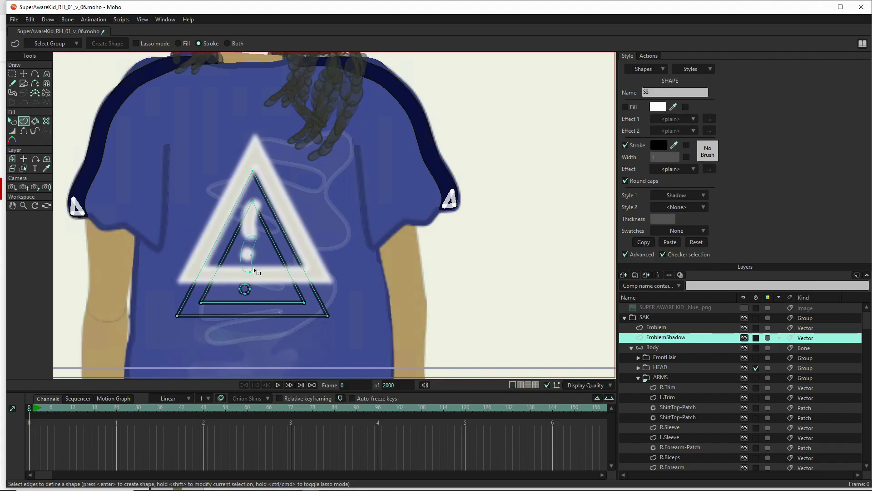
# - Create a stroke-only Shadow-style shape from the exclamation mark's upper part on EmblemShadow, and preview the frame with a render
pyautogui.press('t')
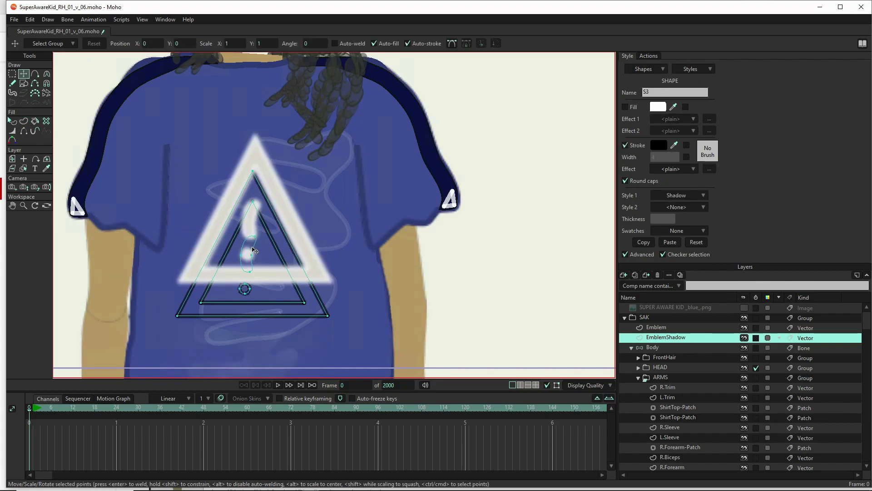
pyautogui.doubleClick(256, 252)
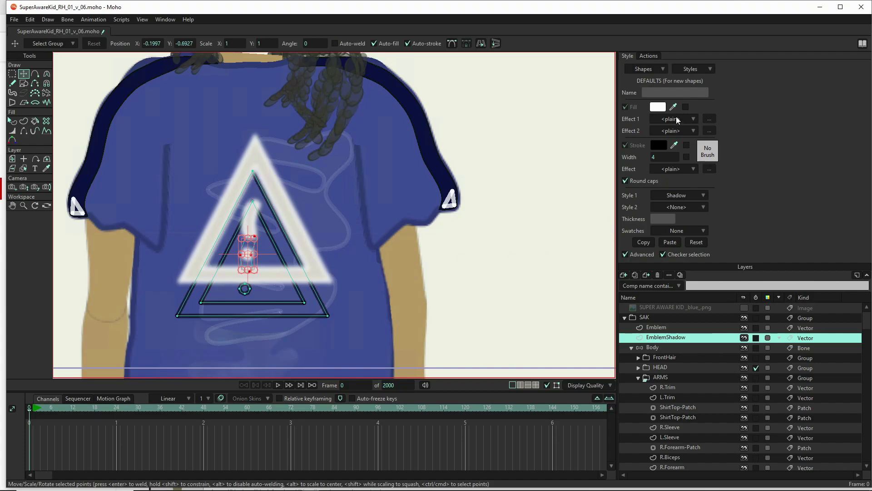
pyautogui.click(677, 70)
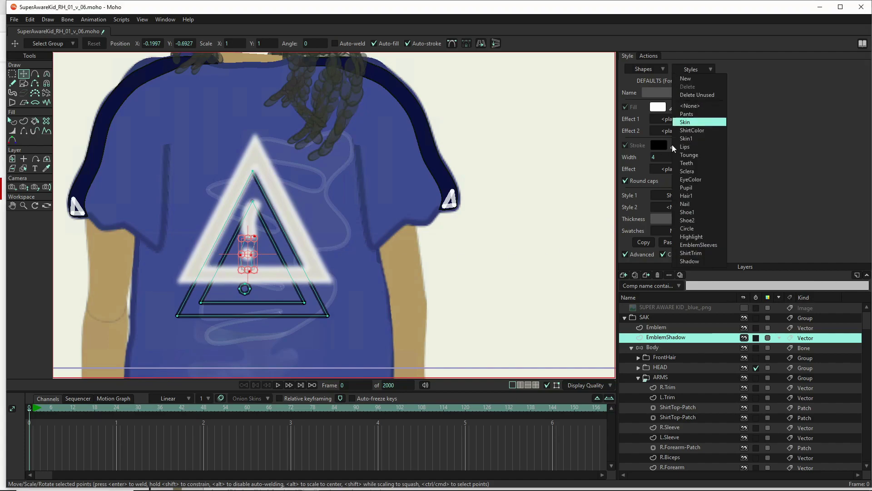
pyautogui.click(697, 257)
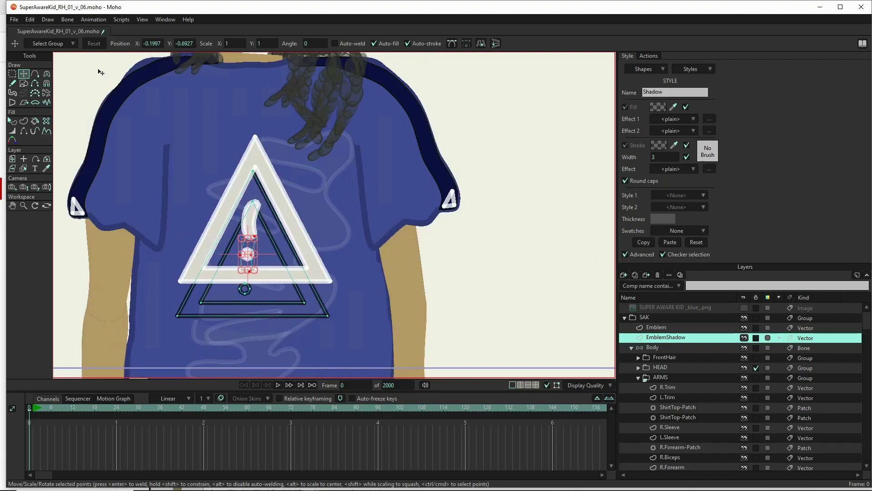
pyautogui.click(23, 121)
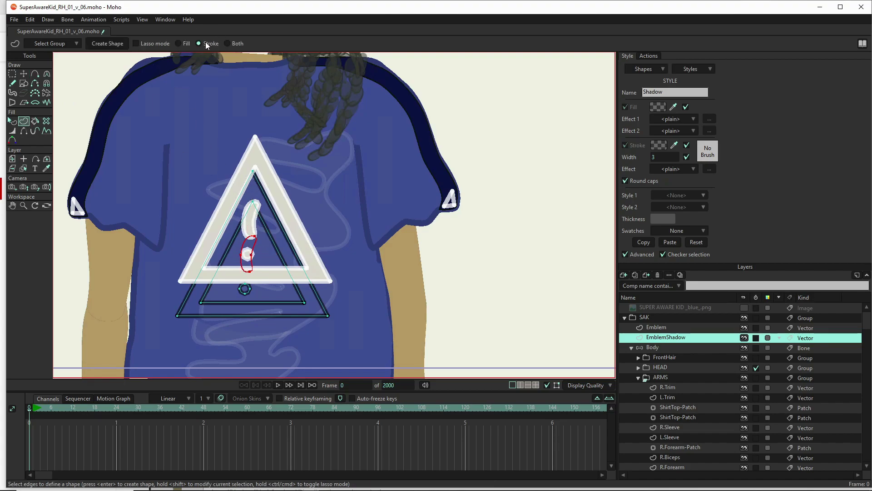
pyautogui.click(110, 45)
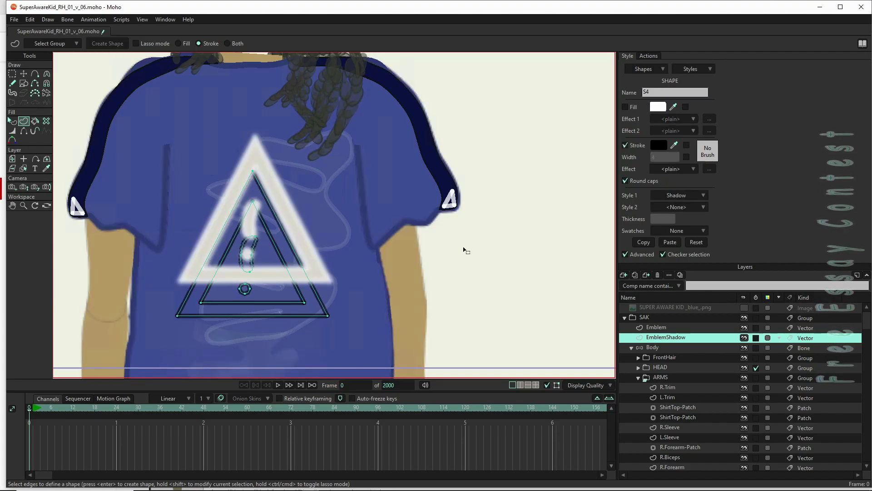
pyautogui.hotkey('ctrl', 'r')
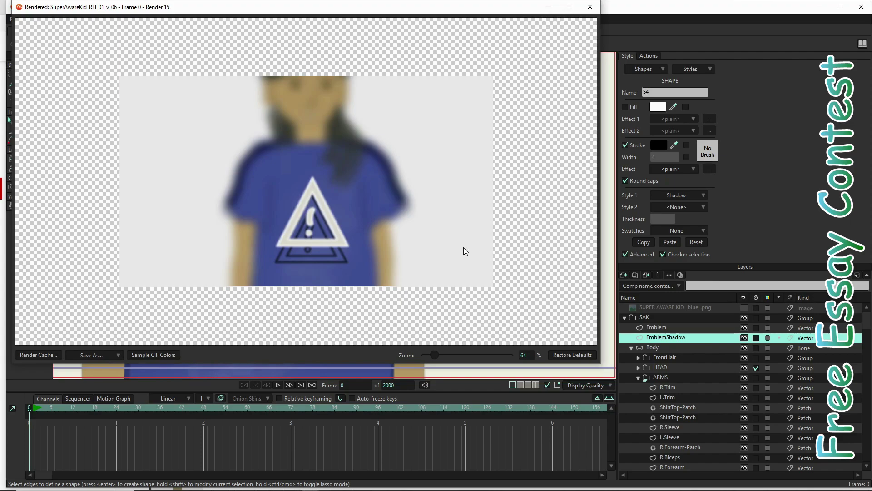
pyautogui.click(590, 7)
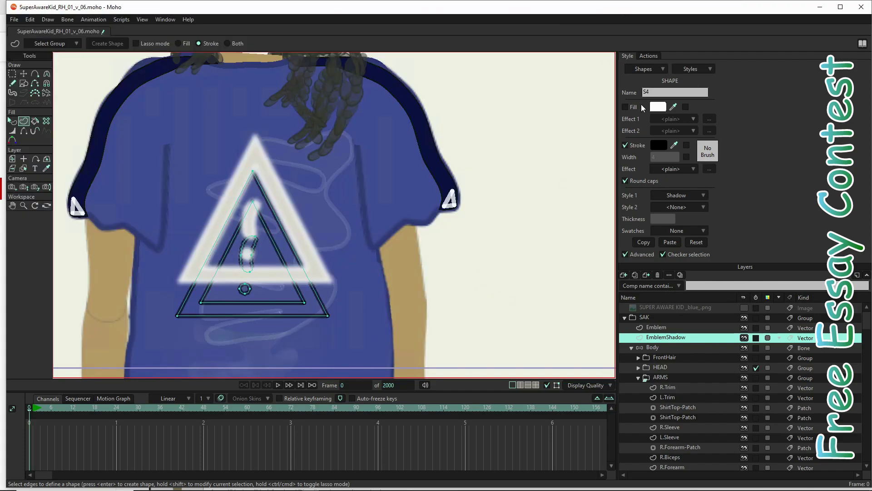
# - Set the Shadow style's stroke color alpha to 75 and check the emblem shadow in a rendered frame
pyautogui.click(687, 71)
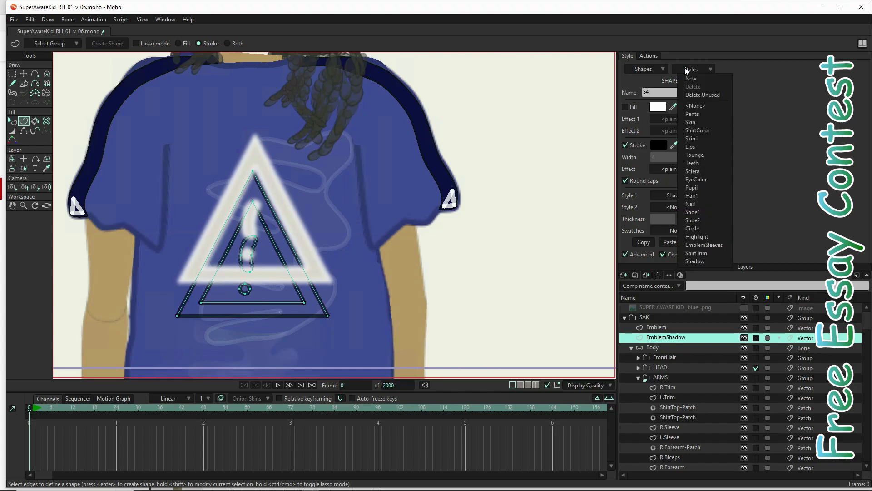
pyautogui.click(702, 261)
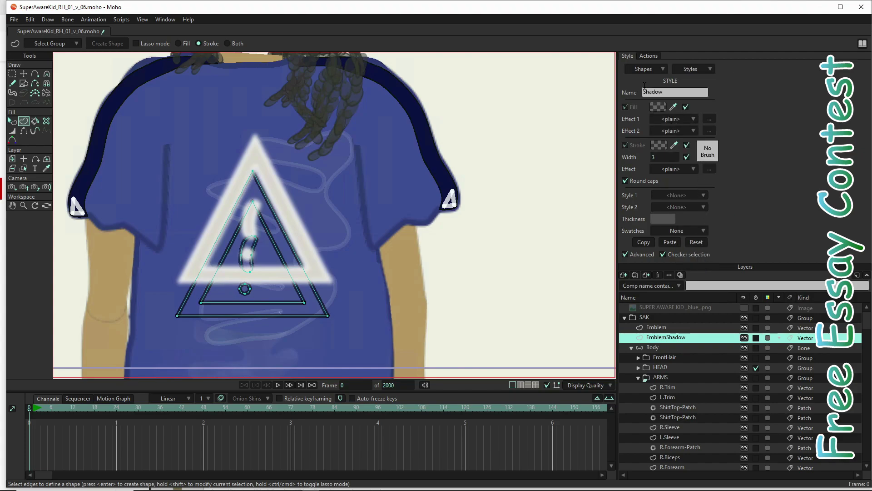
pyautogui.click(666, 149)
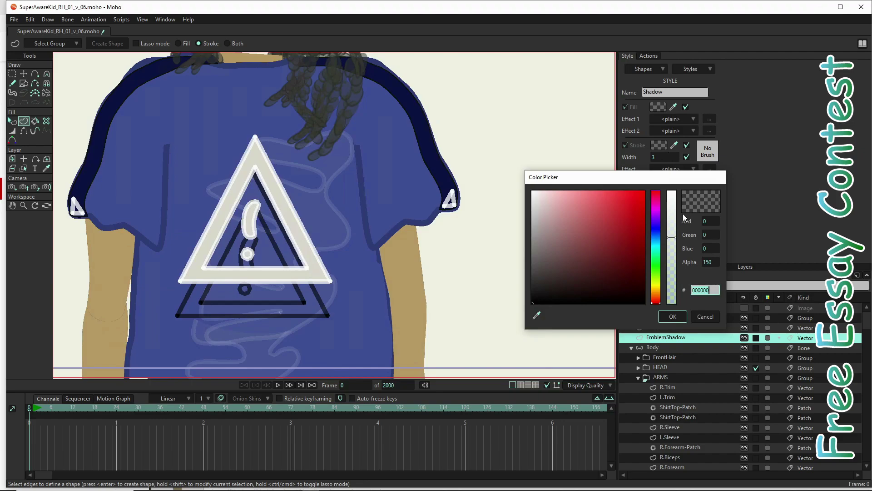
pyautogui.moveTo(674, 240)
pyautogui.mouseDown()
pyautogui.moveTo(673, 282)
pyautogui.moveTo(672, 275)
pyautogui.mouseUp()
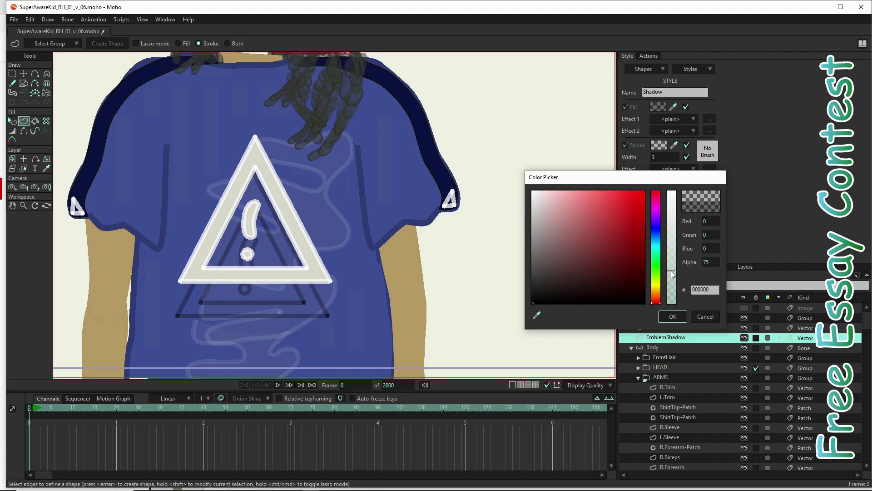
pyautogui.click(665, 318)
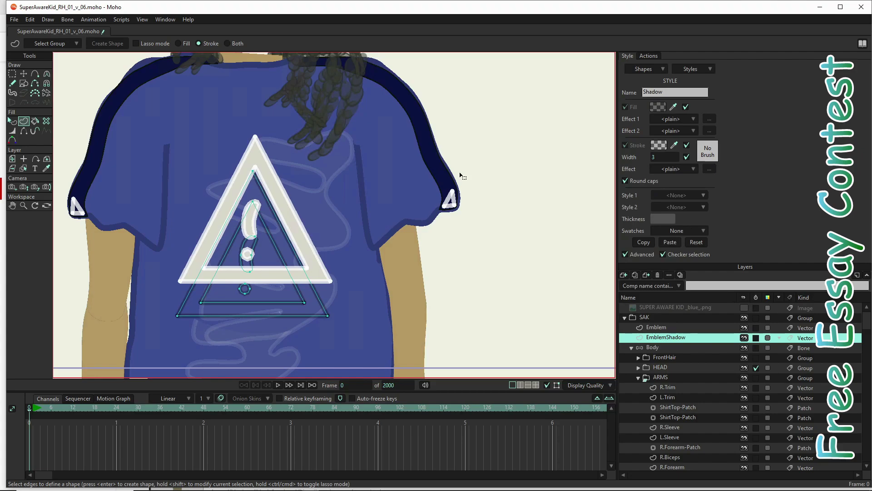
pyautogui.hotkey('ctrl', 'r')
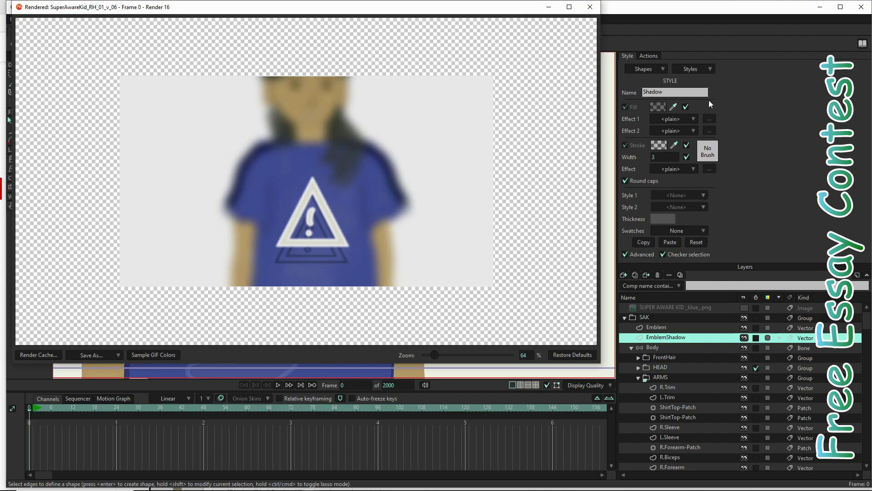
pyautogui.click(589, 7)
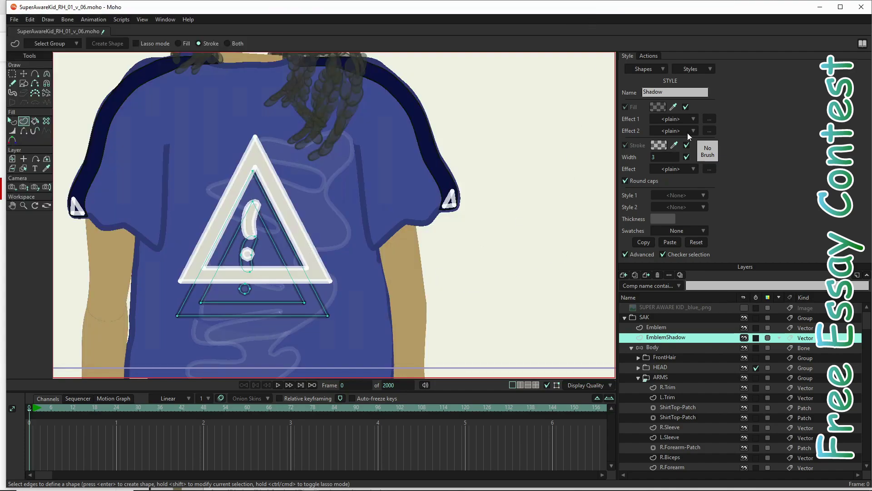
# - Apply a Soft Edge stroke effect with blur radius 2 to the Shadow style and check it in a rendered frame
pyautogui.click(685, 172)
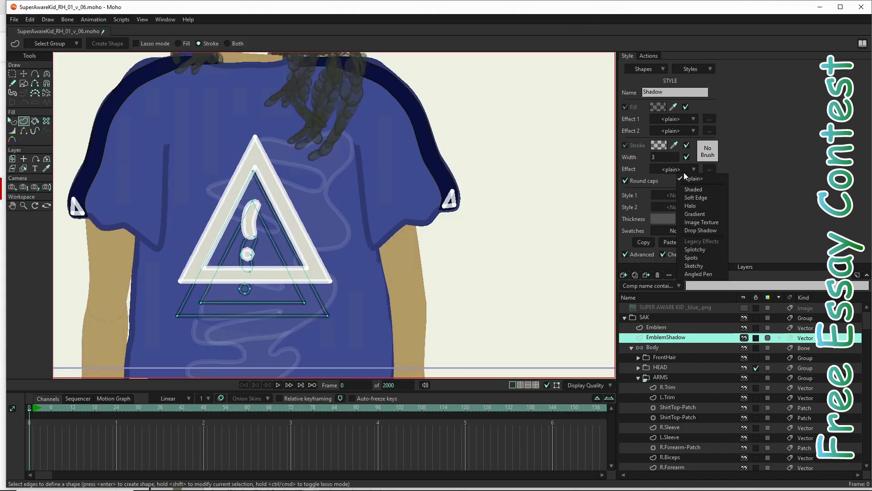
pyautogui.click(697, 197)
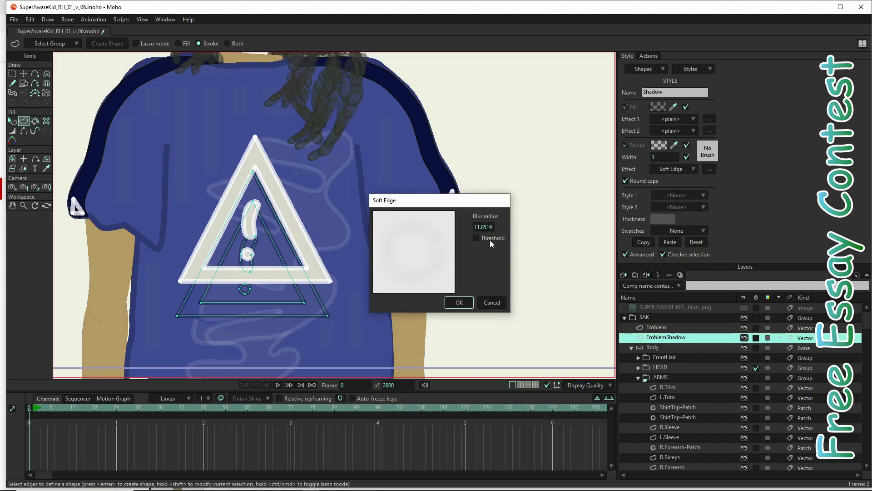
pyautogui.click(475, 227)
pyautogui.press('Delete')
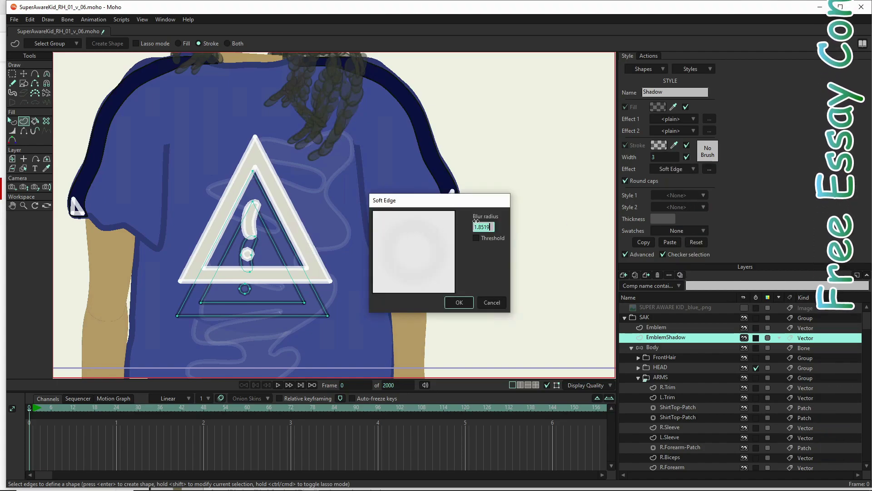
pyautogui.write('2')
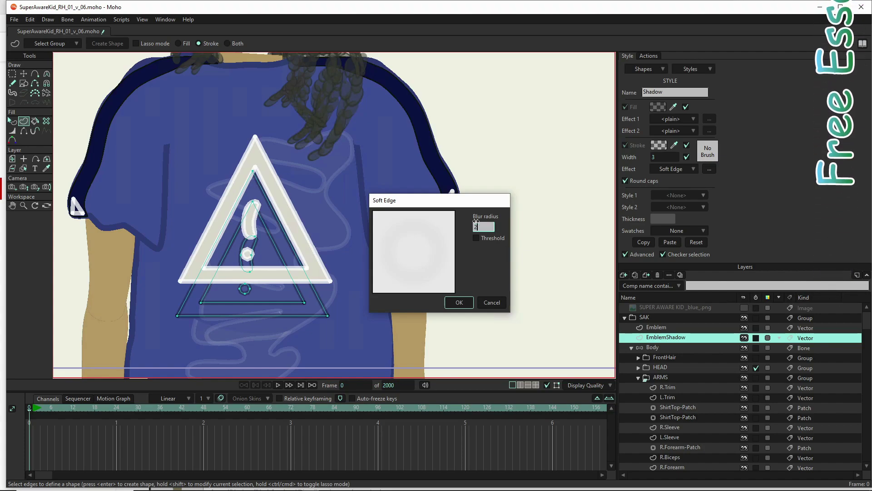
pyautogui.click(469, 303)
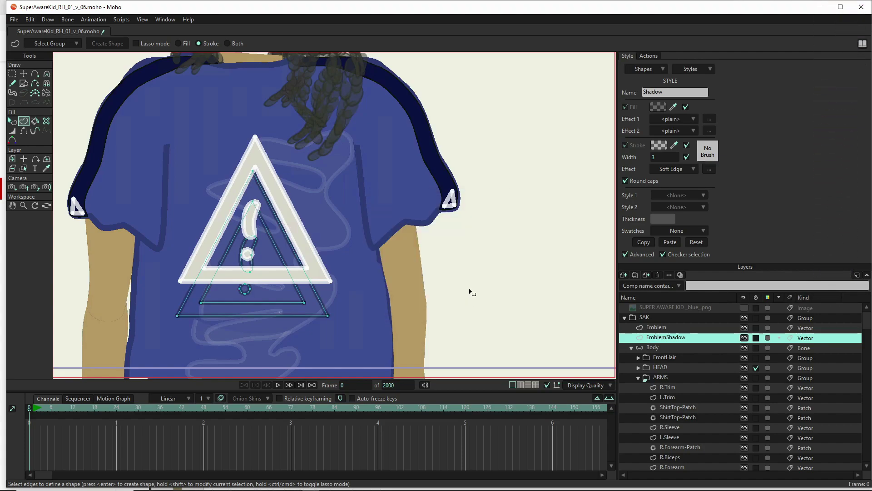
pyautogui.hotkey('ctrl', 'r')
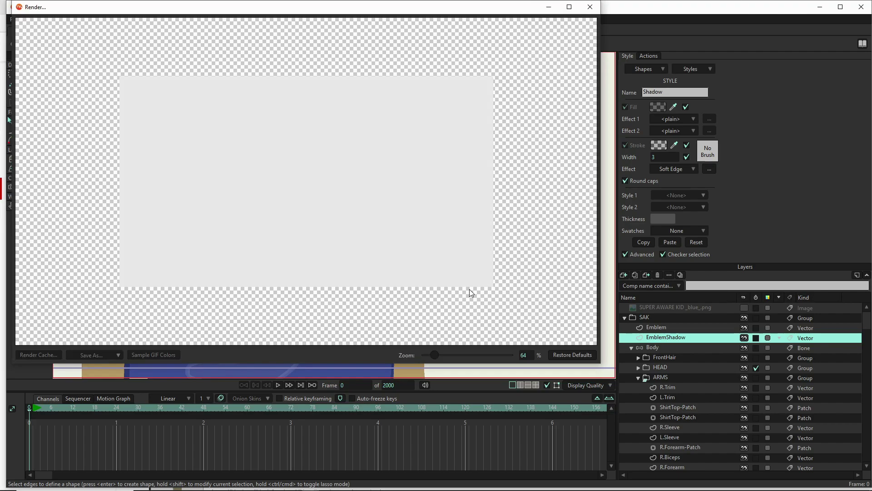
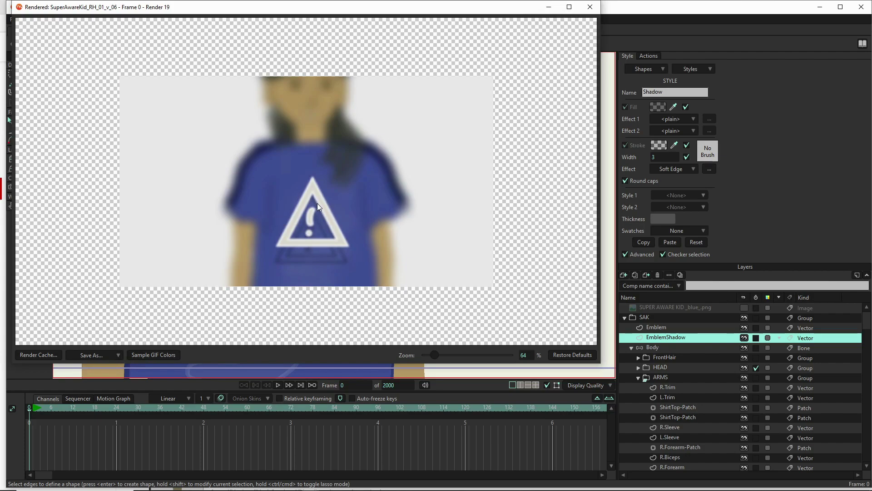
pyautogui.click(586, 13)
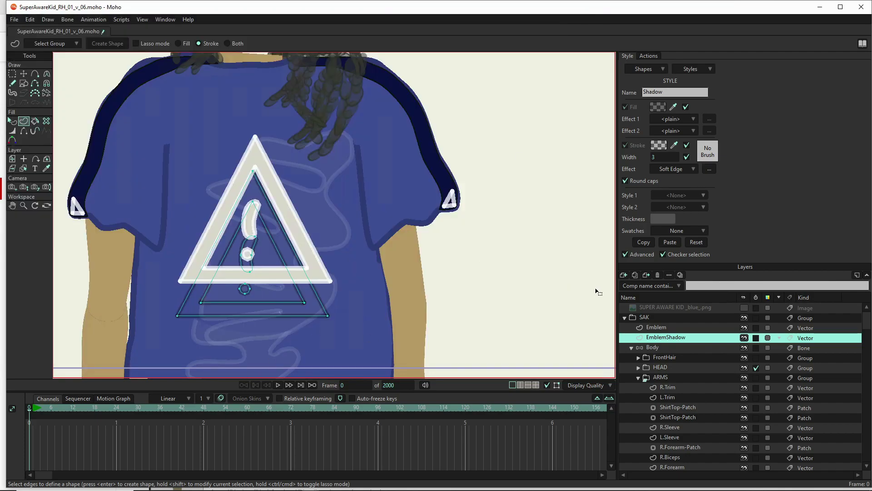
# - Add slightly offset points along all three sides of the EmblemShadow layer's inner triangle to make its edges wavy
pyautogui.click(744, 308)
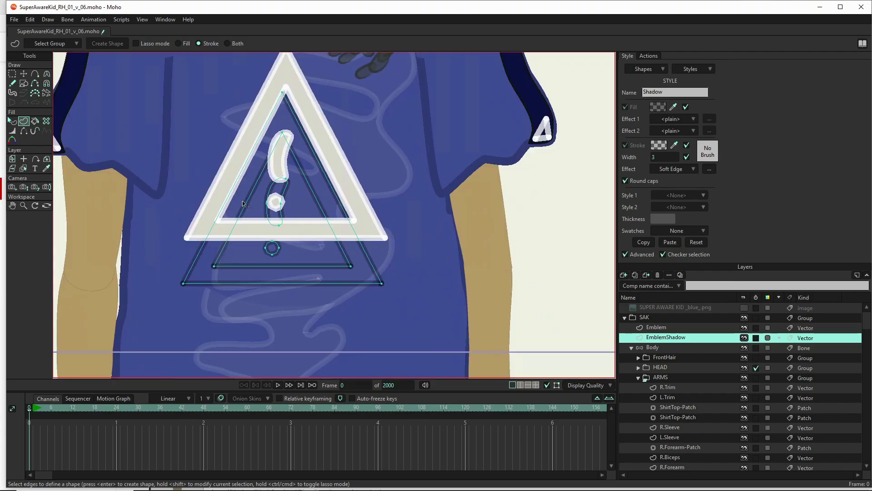
pyautogui.press('a')
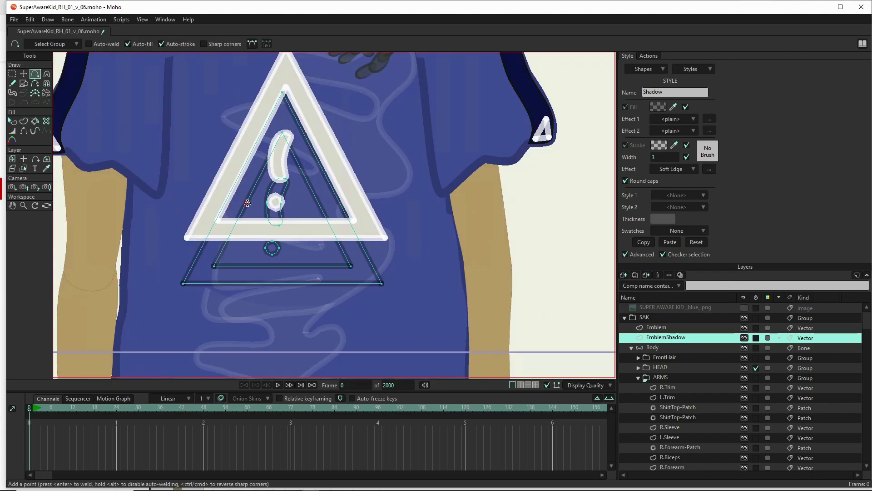
pyautogui.click(258, 181)
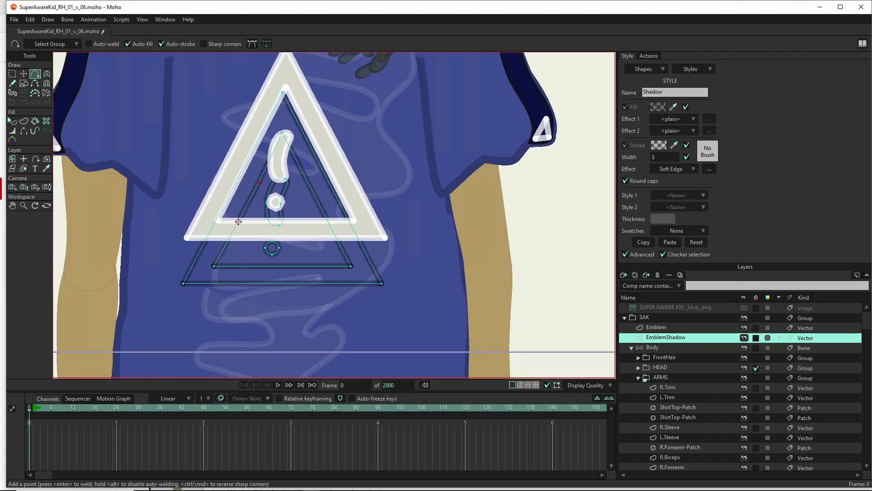
pyautogui.click(244, 208)
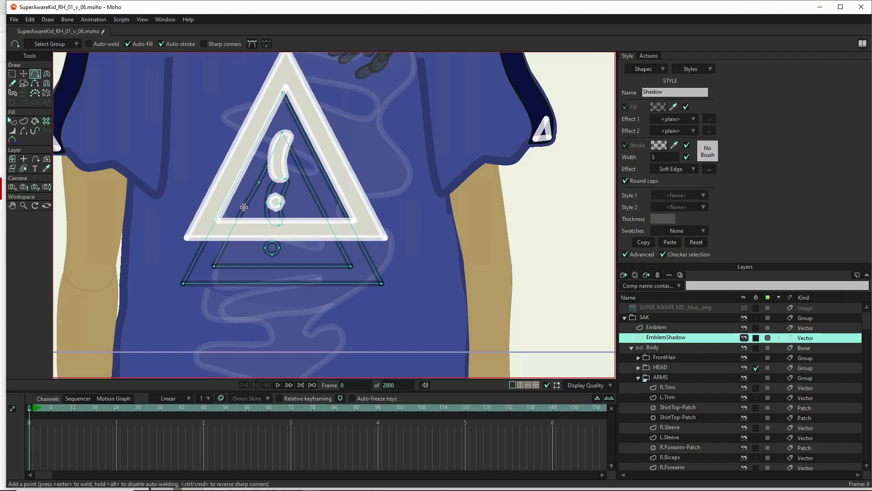
pyautogui.click(228, 240)
pyautogui.click(238, 263)
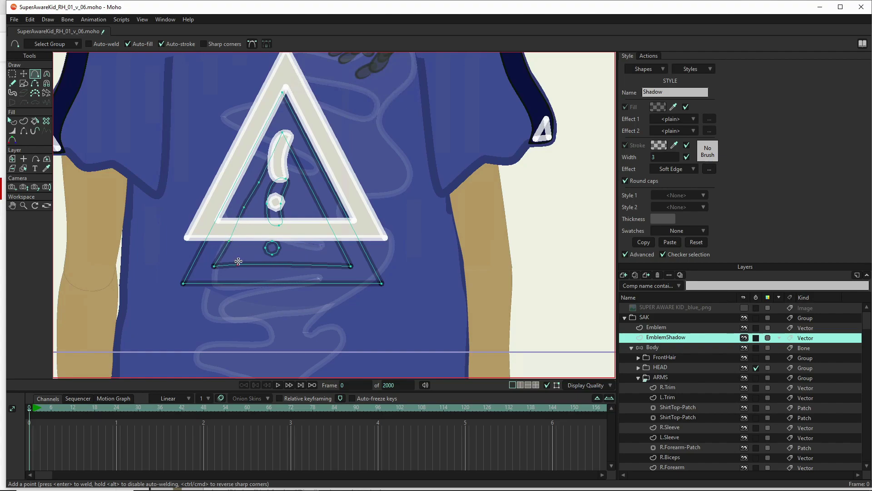
pyautogui.click(277, 263)
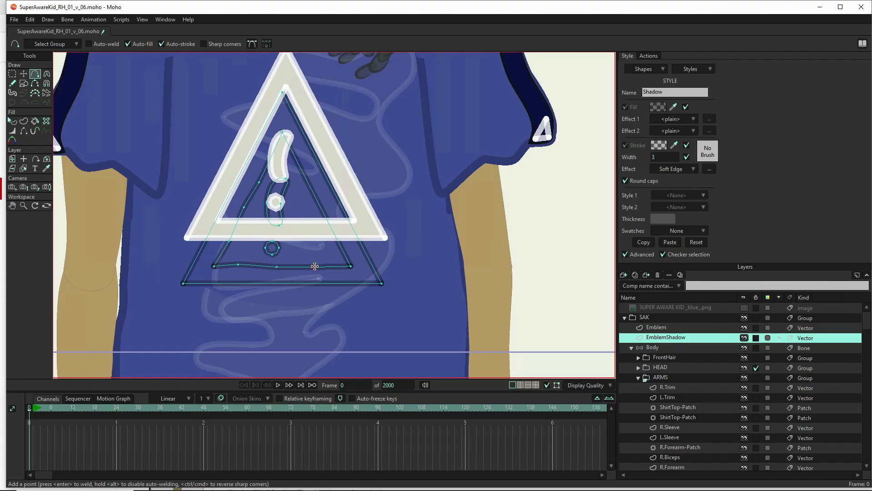
pyautogui.moveTo(315, 265); pyautogui.dragTo(315, 264)
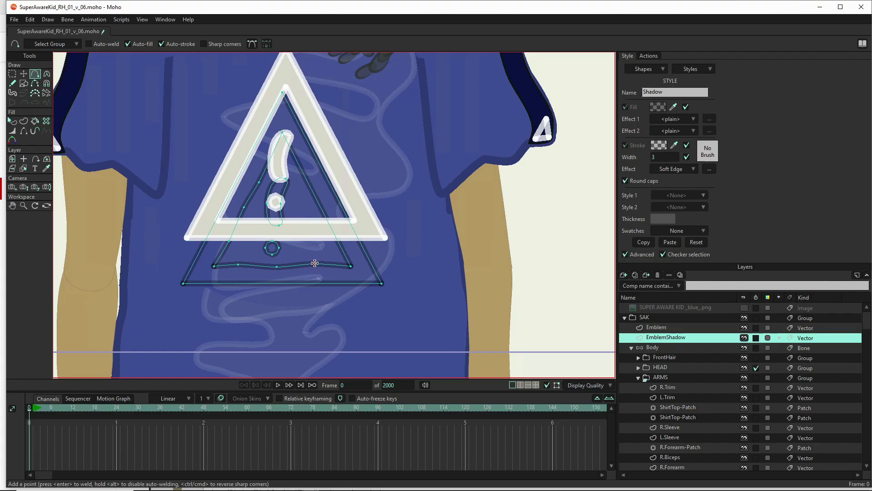
pyautogui.click(336, 245)
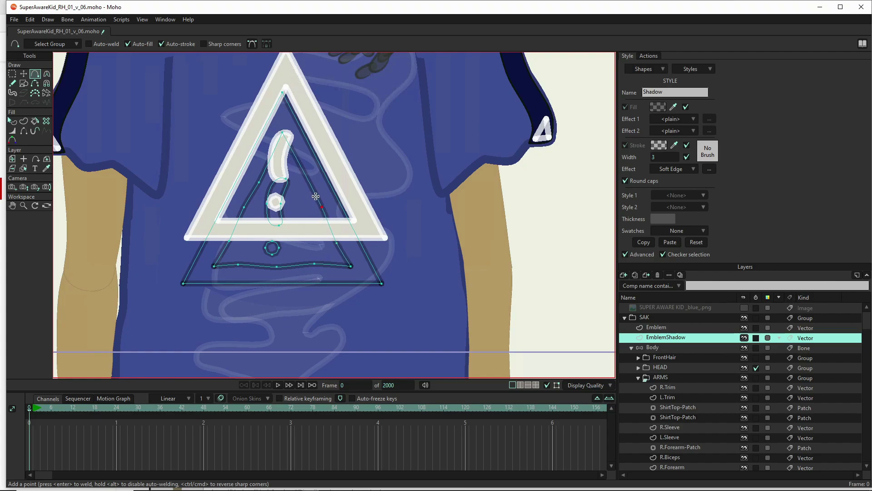
pyautogui.moveTo(318, 191); pyautogui.dragTo(308, 190)
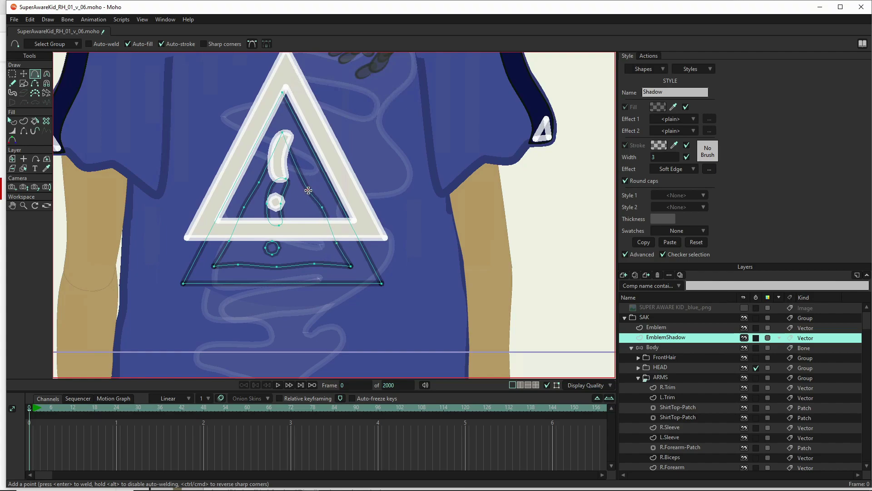
pyautogui.click(295, 157)
# - Add slightly offset points along the right and bottom sides of the shadow's outer triangle to make them wavy
pyautogui.click(295, 126)
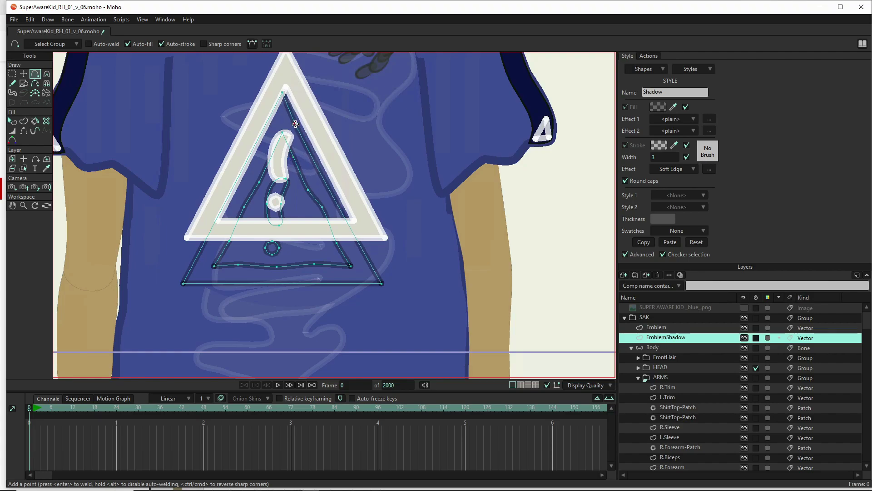
pyautogui.click(313, 146)
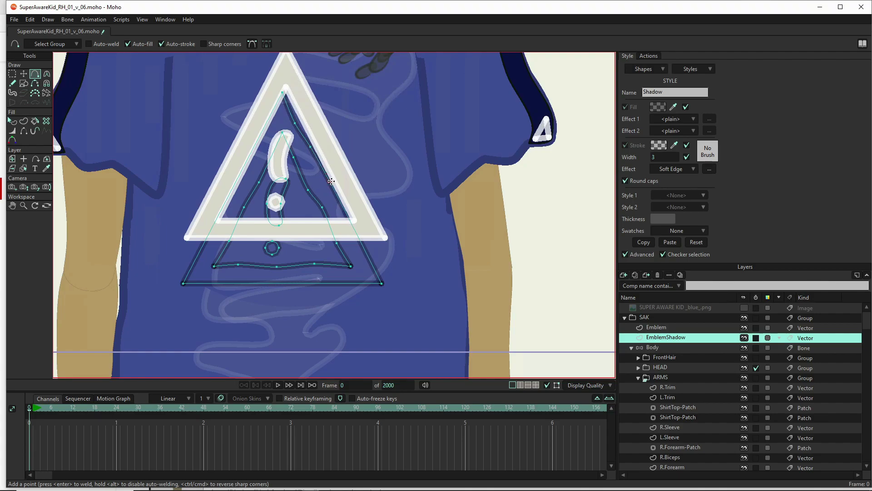
pyautogui.click(358, 226)
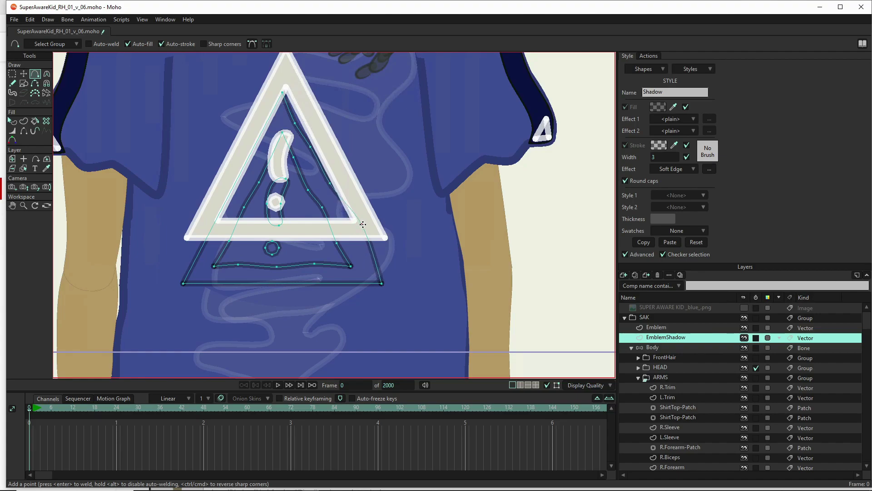
pyautogui.click(368, 258)
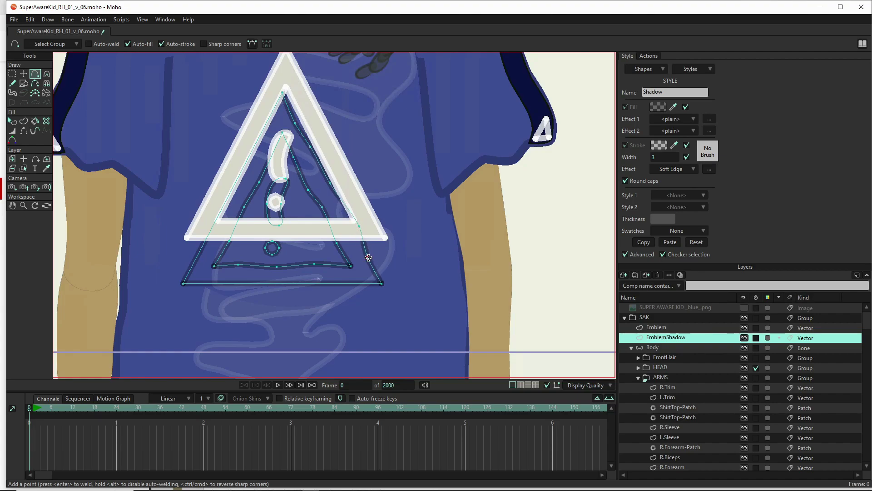
pyautogui.click(362, 288)
pyautogui.click(323, 287)
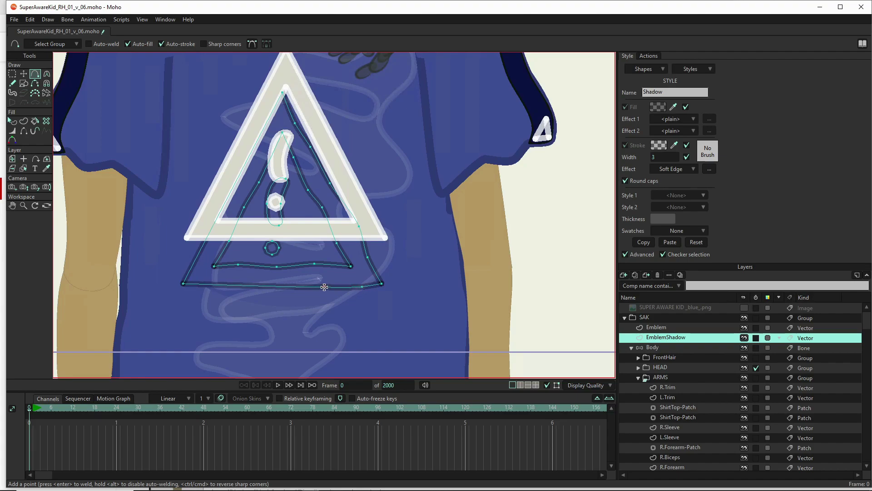
pyautogui.click(267, 286)
pyautogui.click(222, 284)
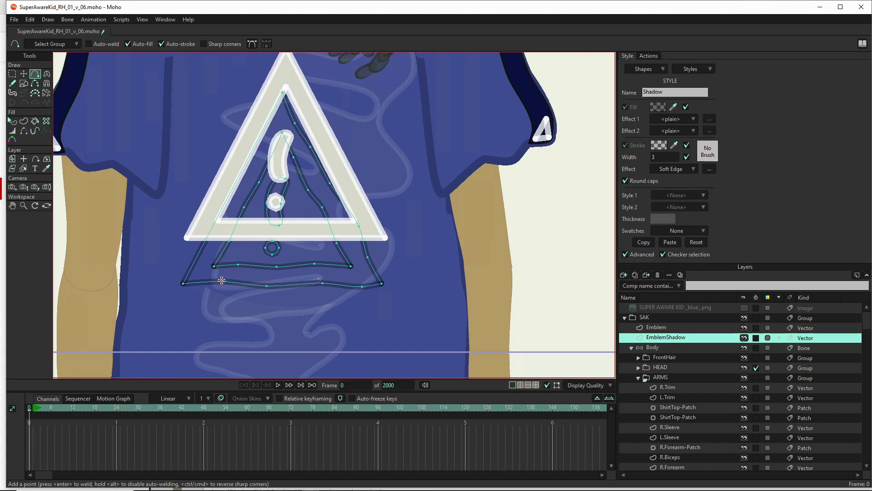
# - Add points along the left side of the shadow's outer triangle and check the reshaped shadow in a rendered frame
pyautogui.click(201, 250)
pyautogui.click(221, 205)
pyautogui.click(248, 166)
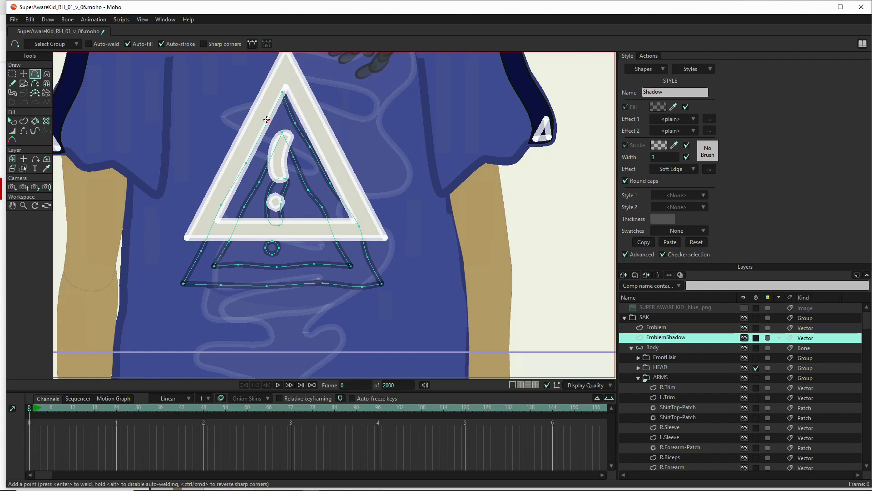
pyautogui.click(263, 118)
pyautogui.hotkey('ctrl', 'r')
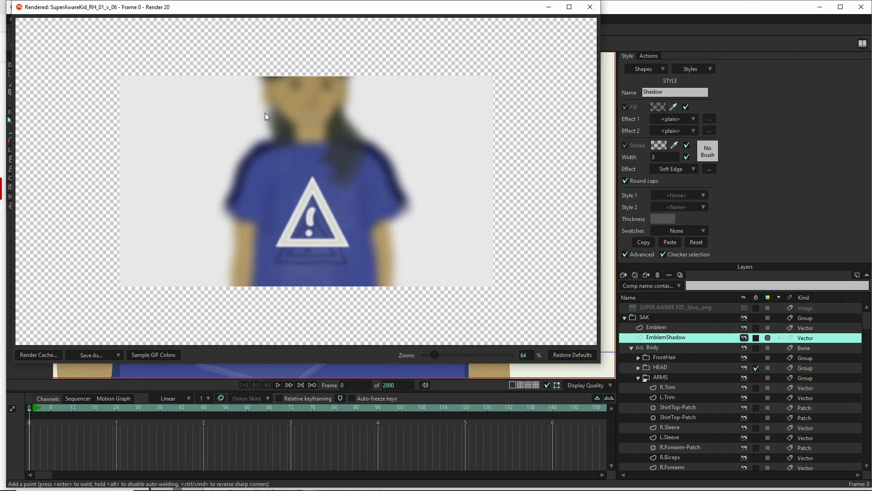
pyautogui.click(590, 7)
pyautogui.scroll(-5, 400, 258)
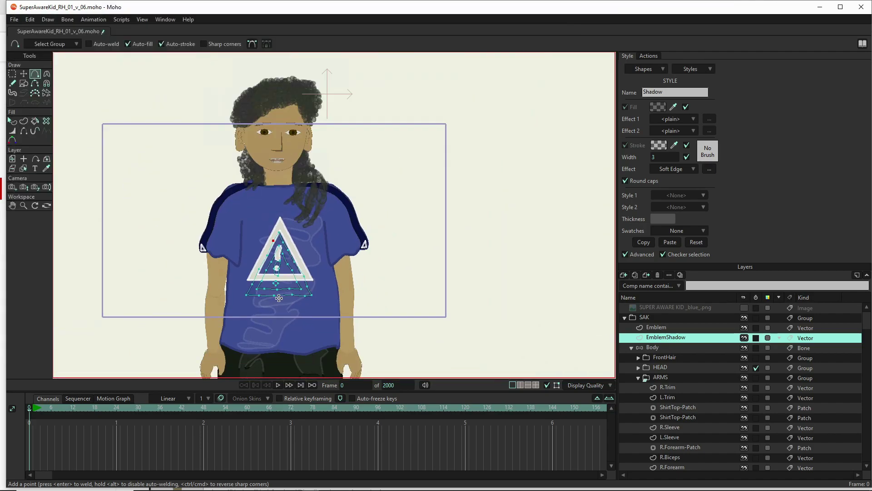
pyautogui.click(654, 347)
pyautogui.click(656, 318)
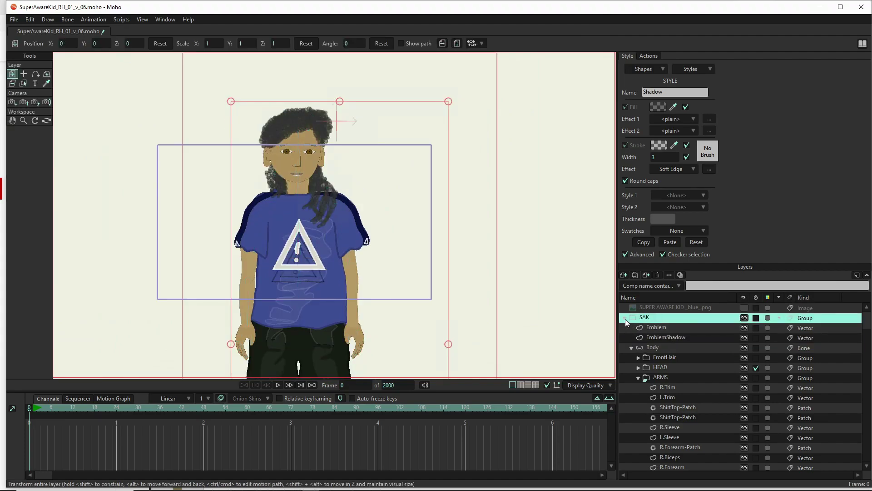
pyautogui.click(665, 345)
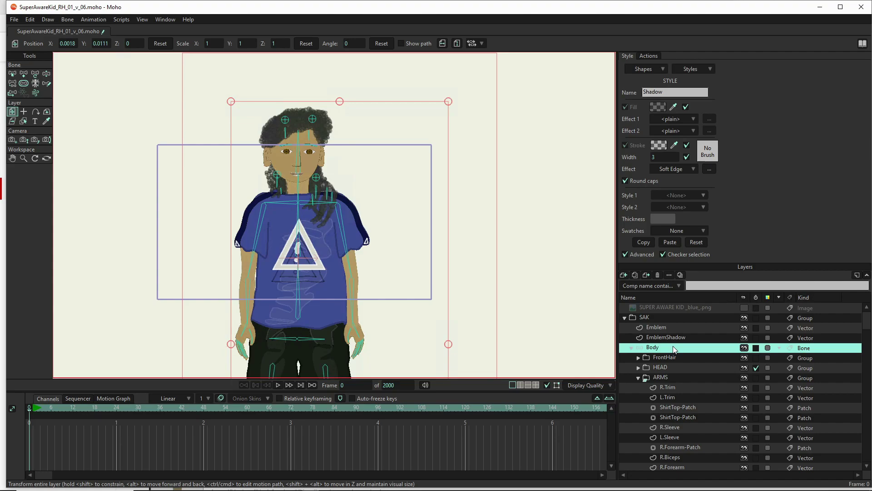
pyautogui.doubleClick(674, 348)
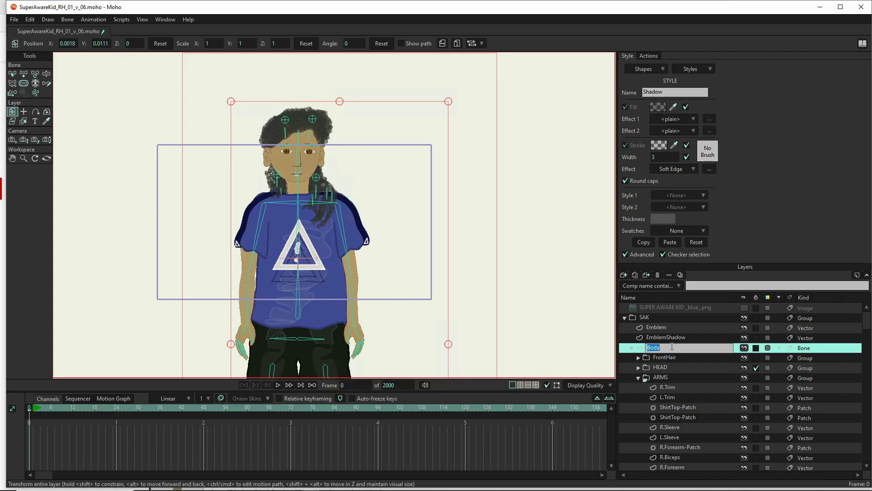
pyautogui.click(631, 360)
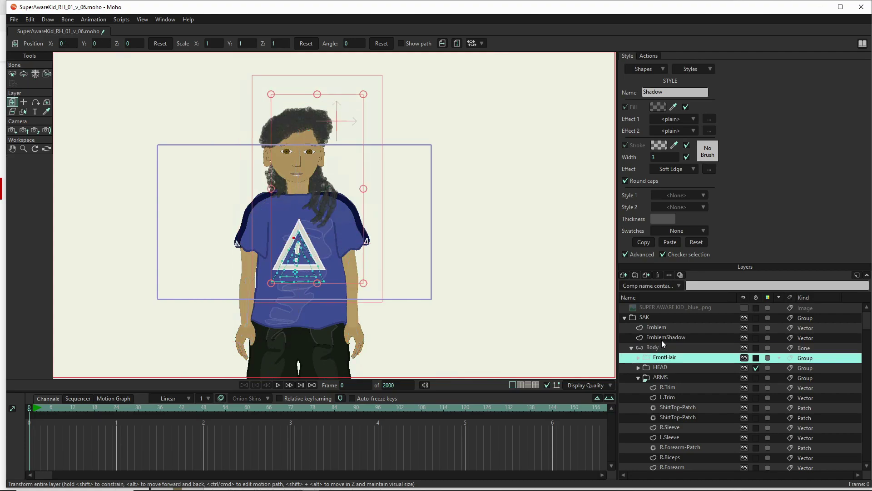
# - Move the Emblem and EmblemShadow layers together into the Body bone layer, above FrontHair
pyautogui.click(662, 340)
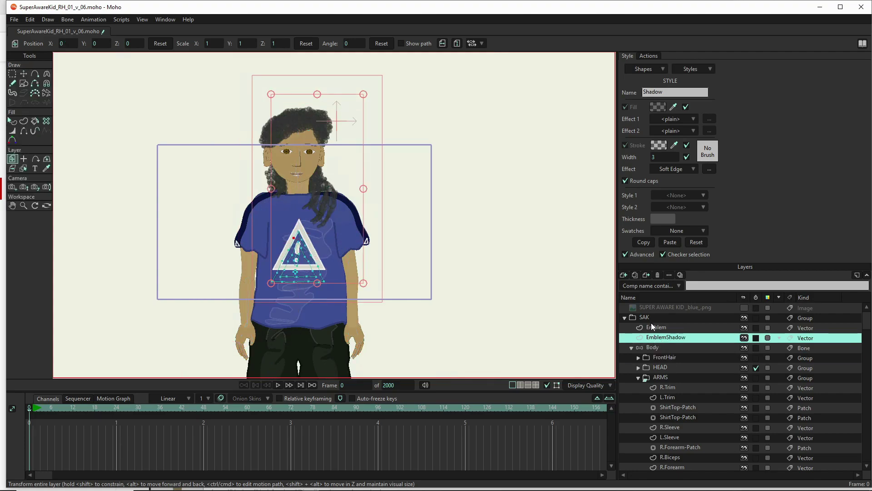
pyautogui.keyDown('ctrl'); pyautogui.click(651, 326); pyautogui.keyUp('ctrl')
pyautogui.moveTo(652, 328); pyautogui.dragTo(663, 353)
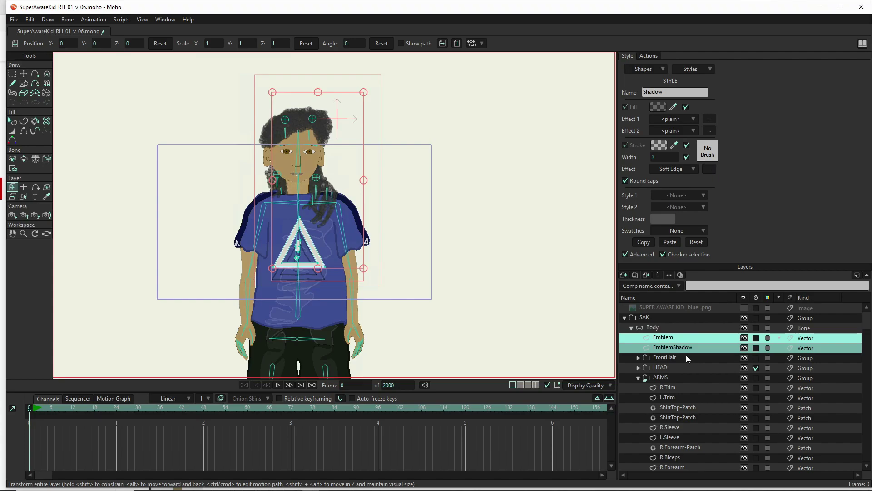
# - Move the Body bone layer out of the SAK group and delete the emptied SAK group
pyautogui.click(688, 331)
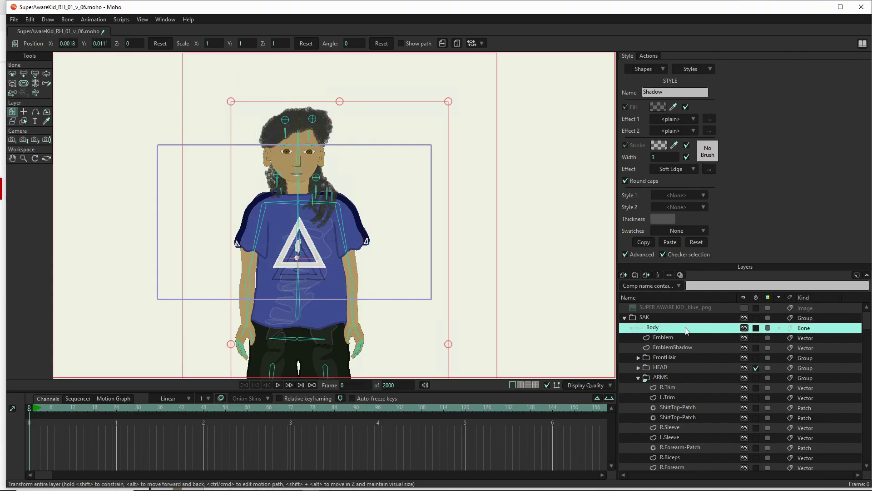
pyautogui.click(670, 321)
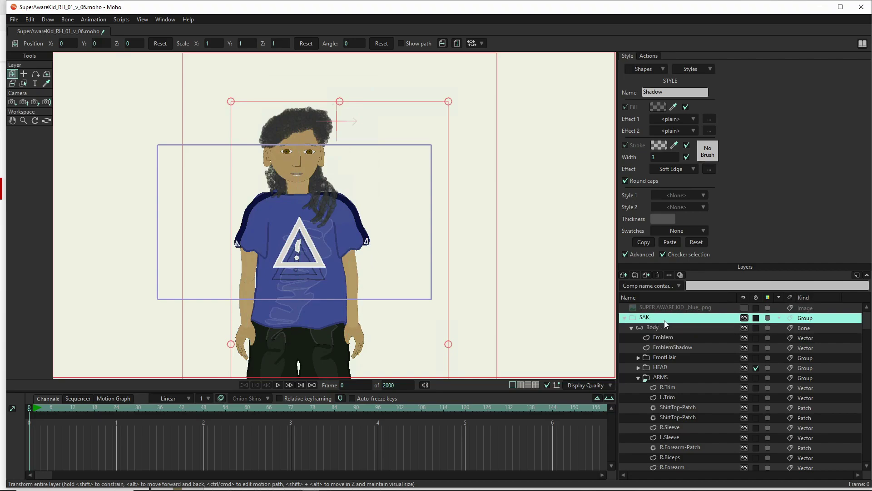
pyautogui.click(658, 328)
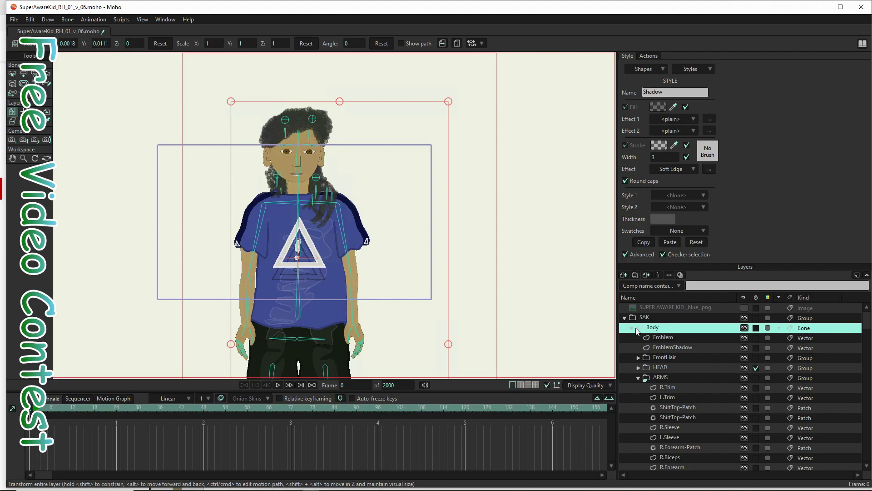
pyautogui.moveTo(631, 331); pyautogui.dragTo(661, 310)
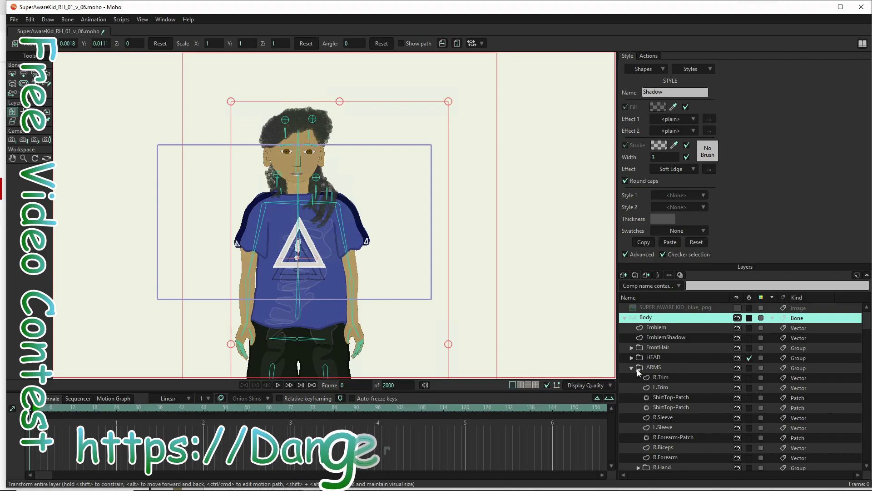
pyautogui.scroll(-10, 653, 378)
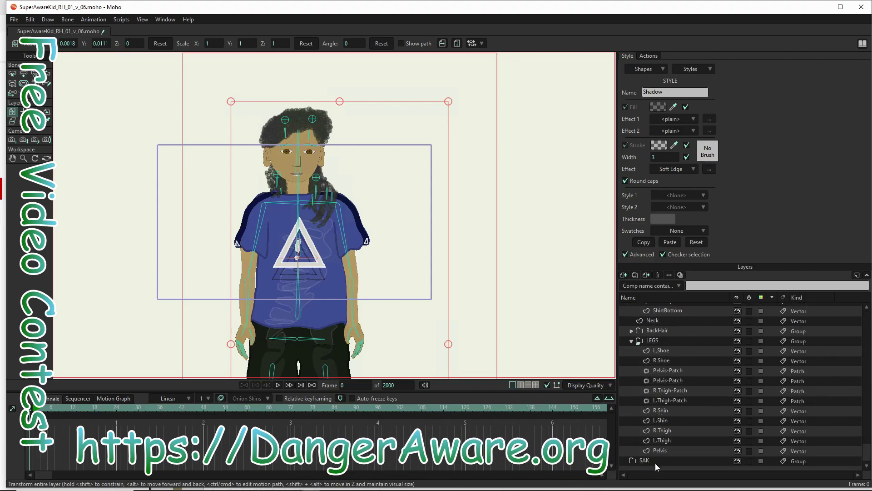
pyautogui.click(655, 460)
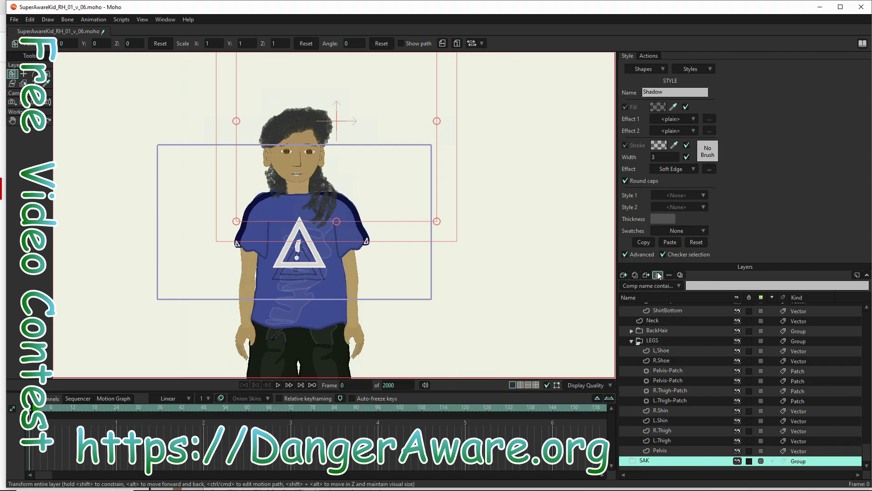
# - Group all layers from FrontHair down through Pelvis into one new group inside the Body bone layer
pyautogui.scroll(3, 672, 408)
pyautogui.scroll(4, 664, 371)
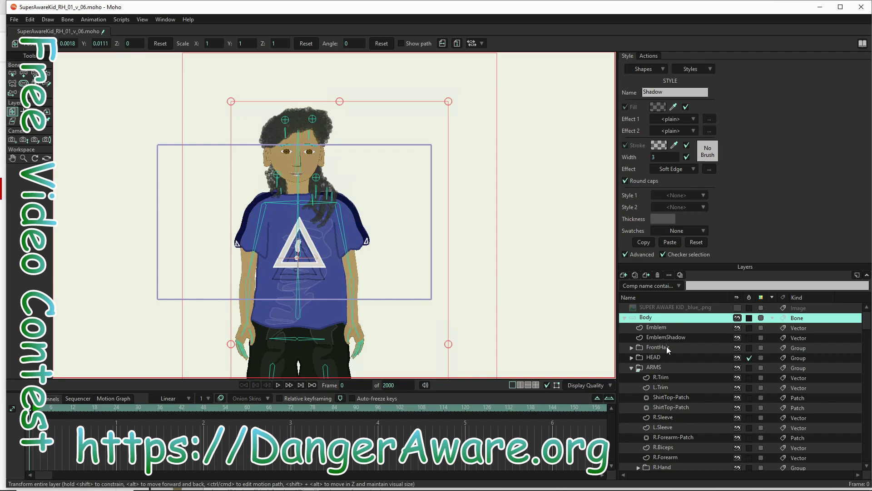
pyautogui.click(666, 347)
pyautogui.scroll(-5, 663, 404)
pyautogui.scroll(-2, 666, 425)
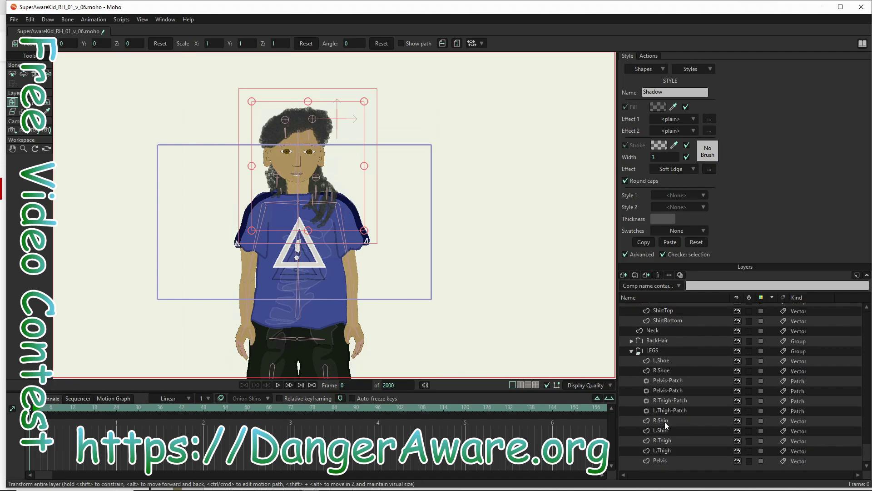
pyautogui.keyDown('shift'); pyautogui.click(661, 461); pyautogui.keyUp('shift')
pyautogui.scroll(3, 665, 362)
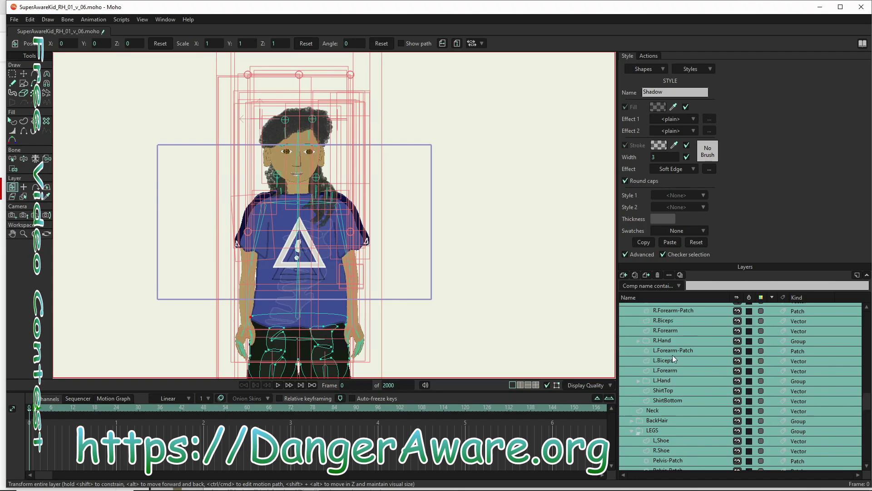
pyautogui.scroll(5, 670, 353)
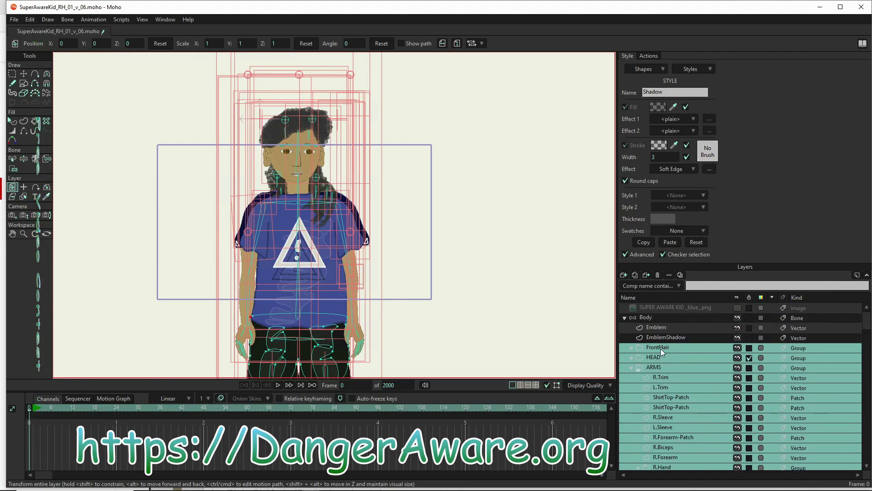
pyautogui.rightClick(660, 351)
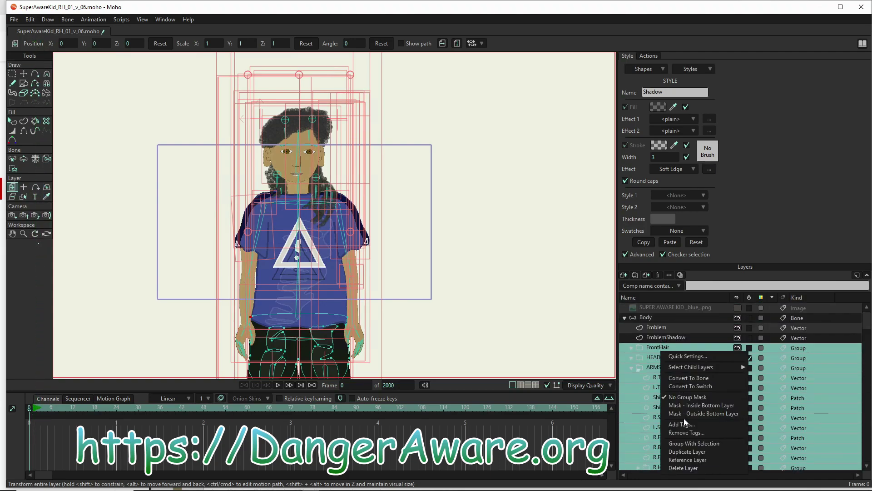
pyautogui.click(686, 445)
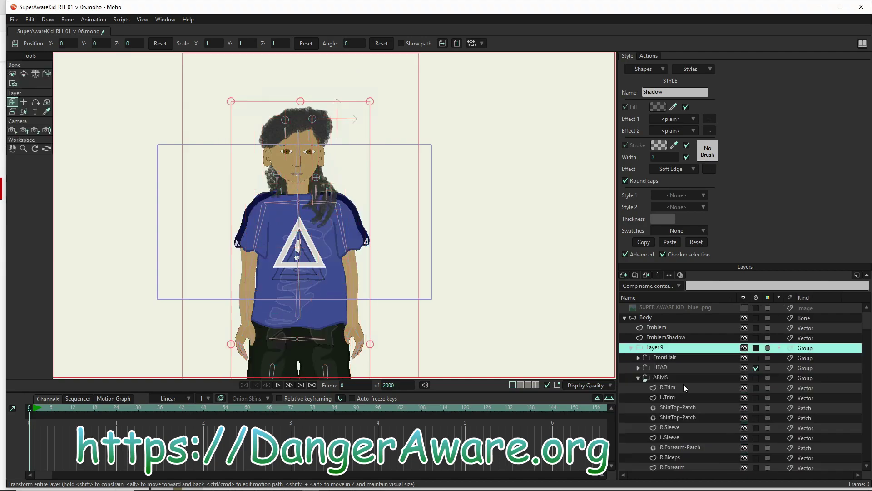
# - Name the new group Body and rename the parent bone layer as SAK
pyautogui.doubleClick(664, 348)
pyautogui.write('Body')
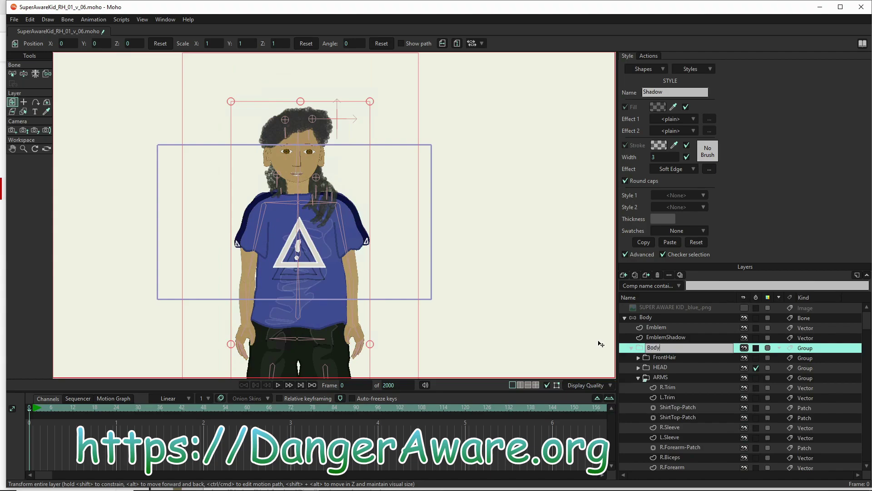
pyautogui.click(650, 317)
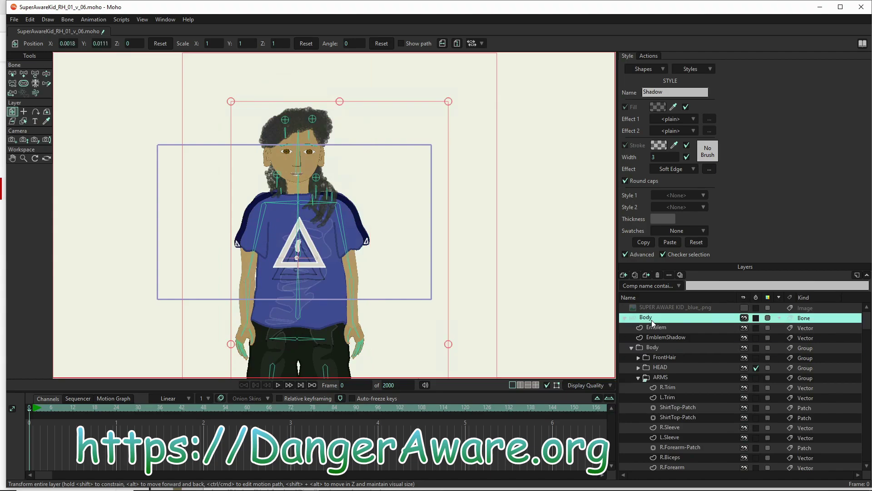
pyautogui.doubleClick(652, 320)
pyautogui.write('SAK')
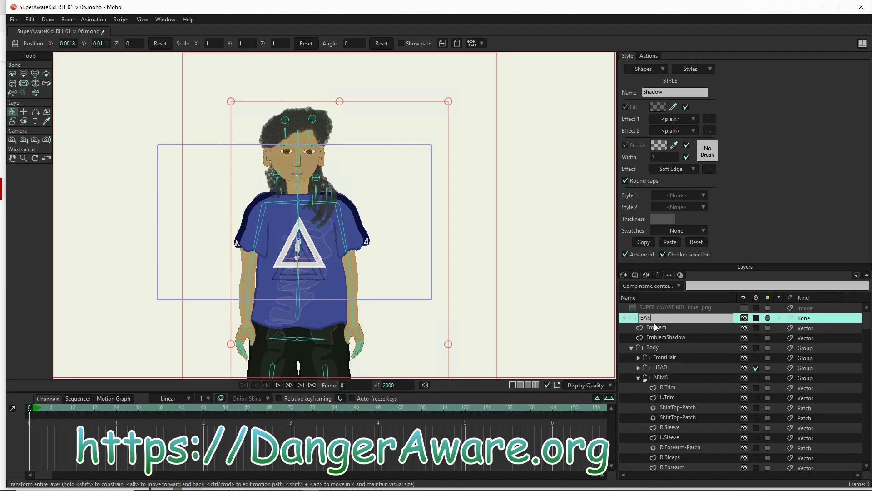
pyautogui.click(676, 348)
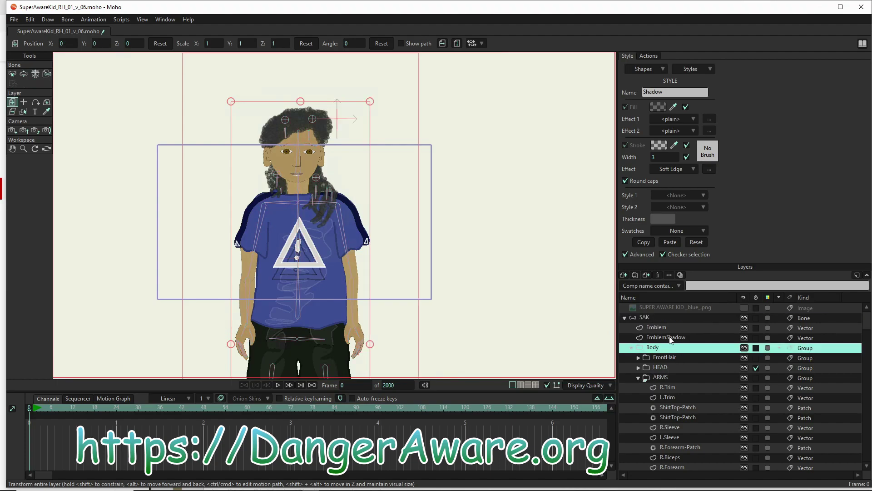
# - Set the Body group's blur radius to 6 in its layer settings and check the blur in a rendered frame
pyautogui.doubleClick(661, 317)
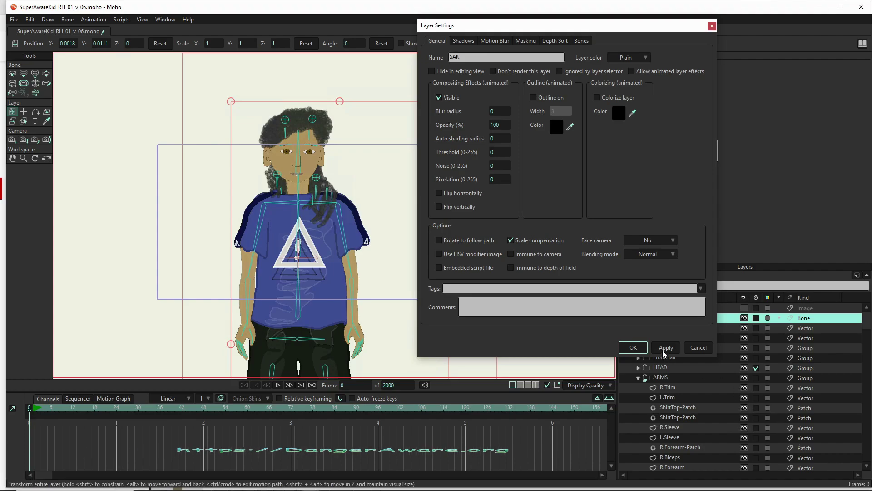
pyautogui.click(635, 348)
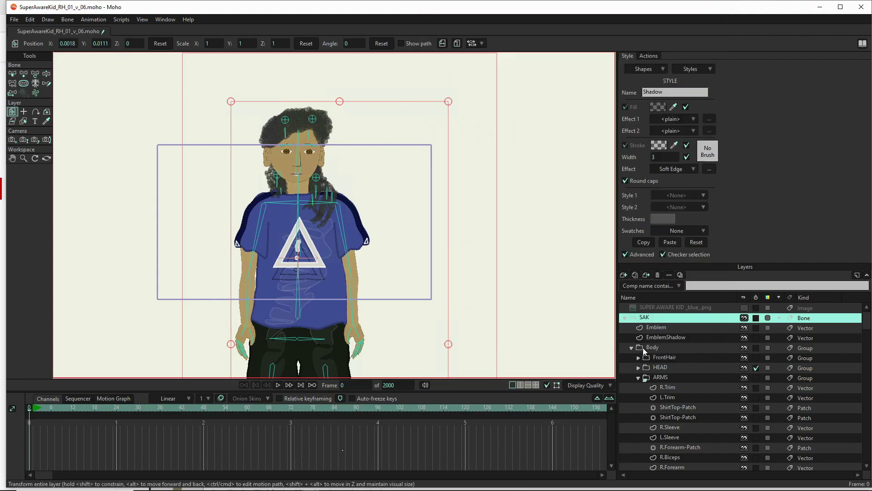
pyautogui.click(666, 348)
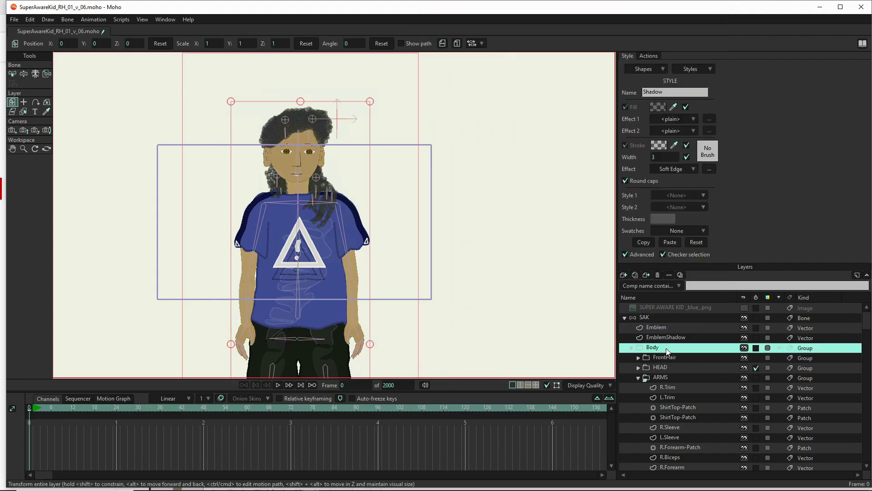
pyautogui.doubleClick(666, 348)
pyautogui.moveTo(501, 110); pyautogui.dragTo(595, 124)
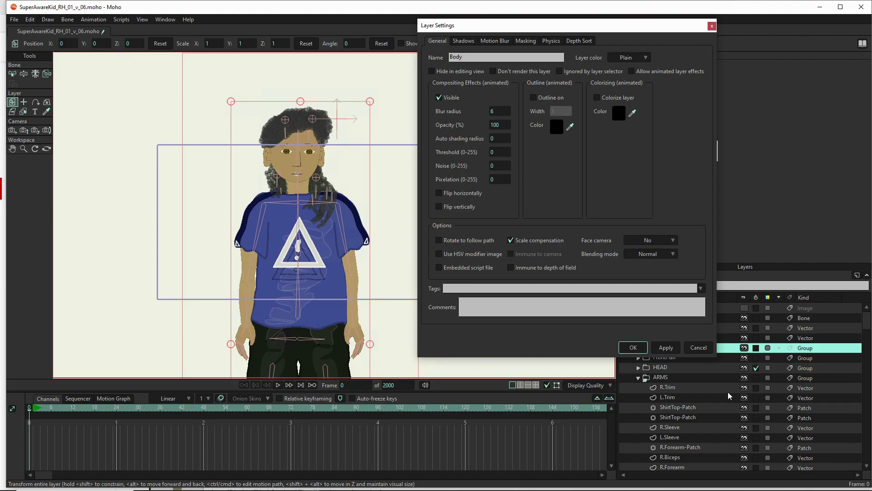
pyautogui.click(633, 347)
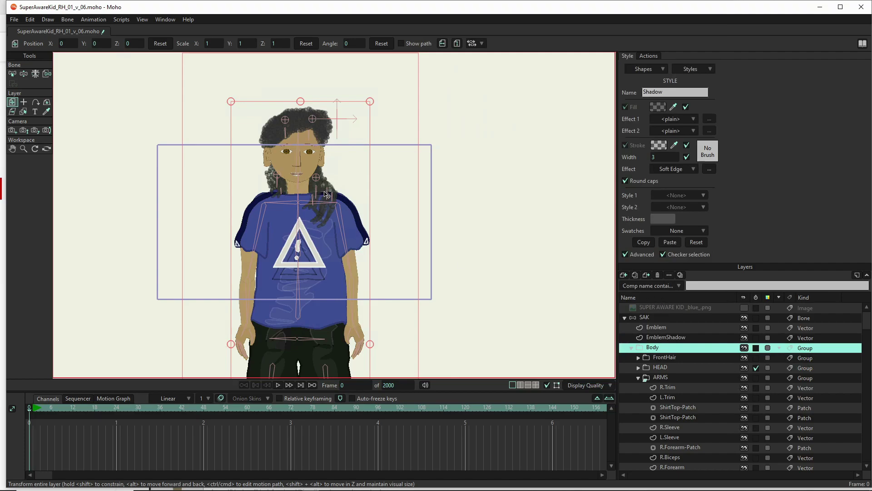
pyautogui.hotkey('ctrl', 'r')
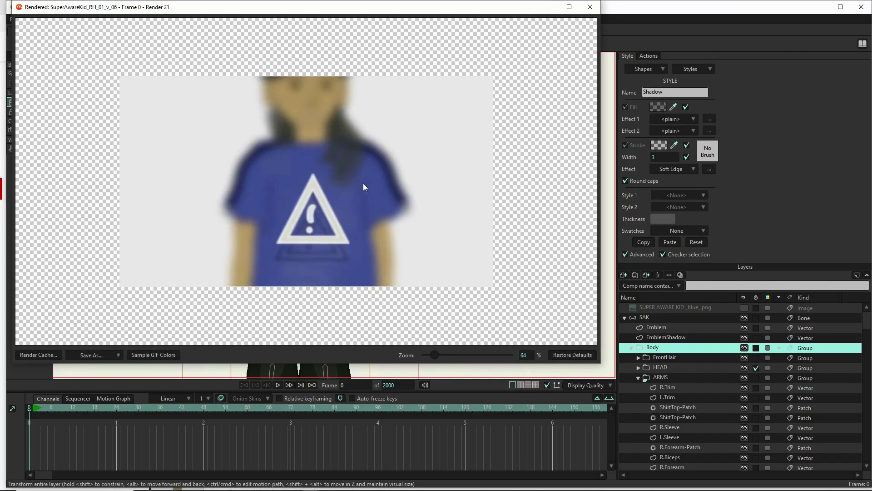
pyautogui.click(590, 9)
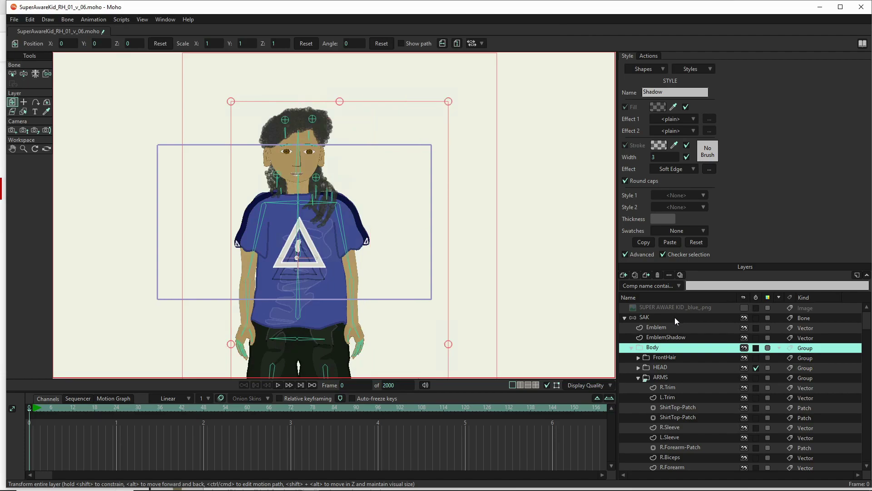
# - Bind the EmblemShadow layer to the upper torso bone running through the emblem
pyautogui.click(651, 317)
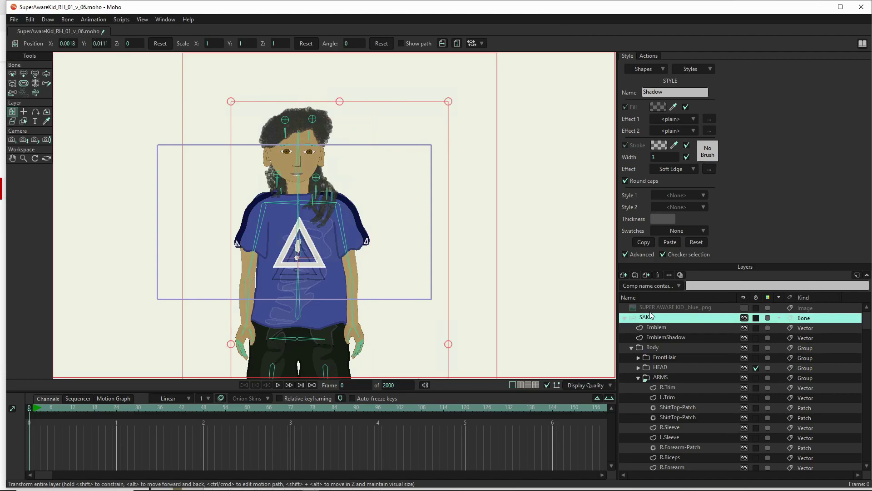
pyautogui.click(672, 338)
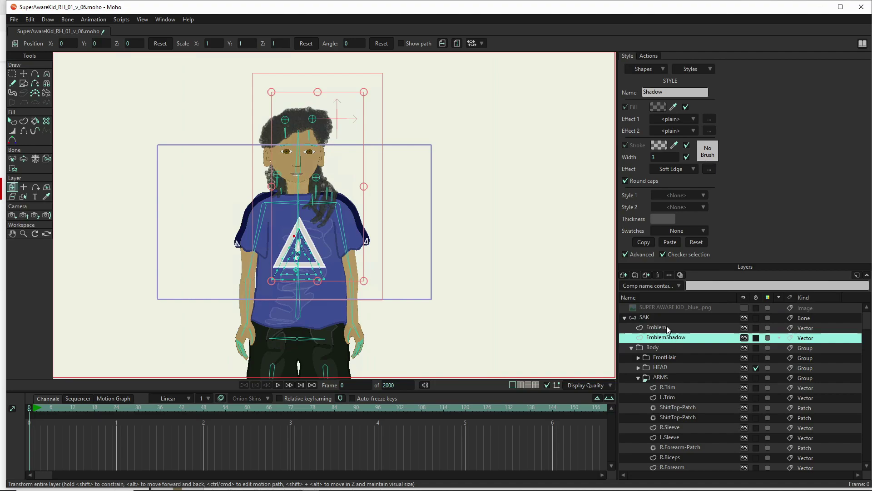
pyautogui.click(667, 328)
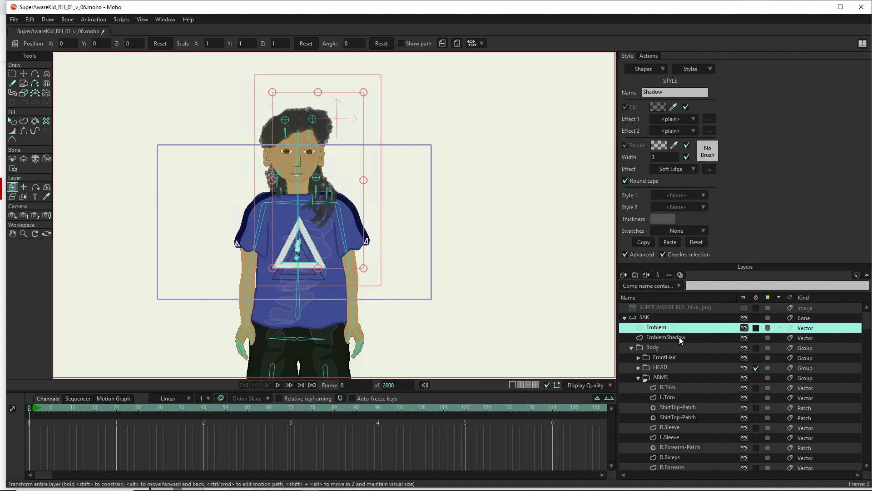
pyautogui.click(679, 336)
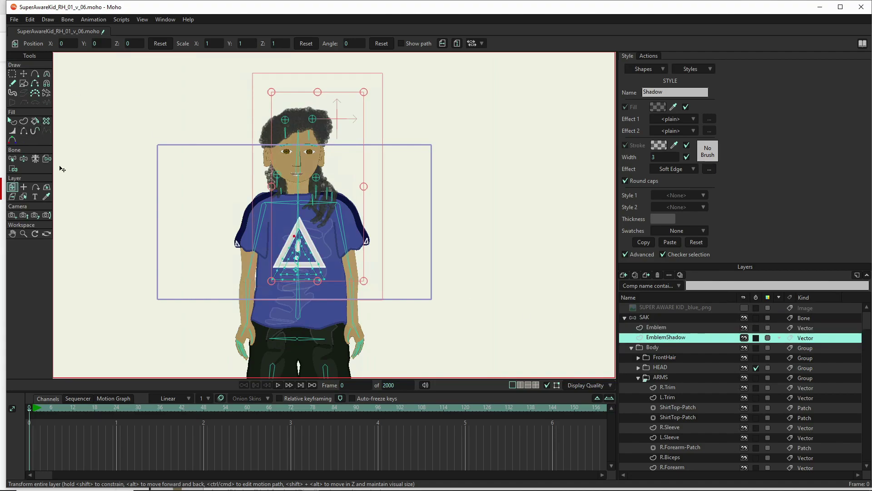
pyautogui.click(40, 158)
pyautogui.click(46, 159)
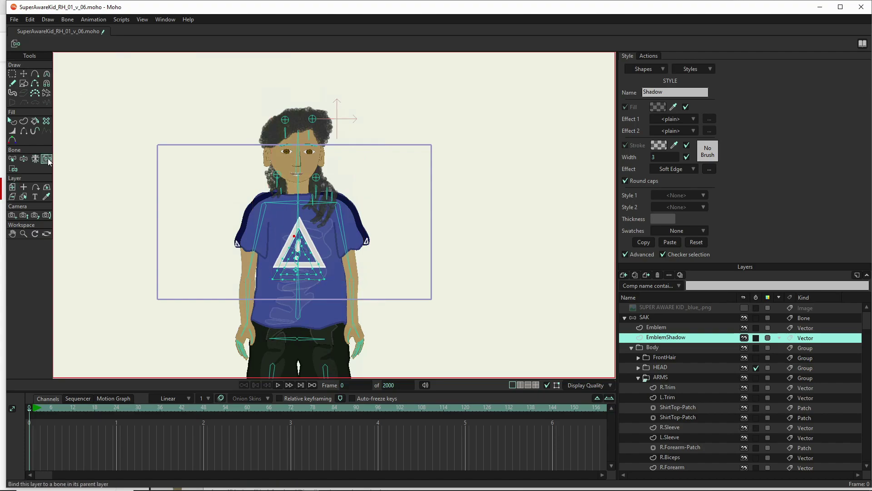
pyautogui.click(302, 245)
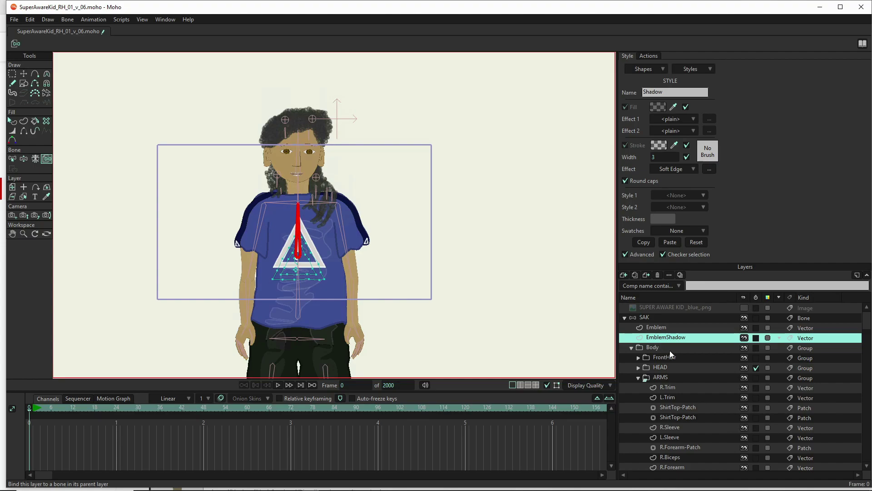
# - Bind the L.Trim points along the outer shoulder and sleeve, including the small triangle, to upper arm bone B9
pyautogui.click(688, 388)
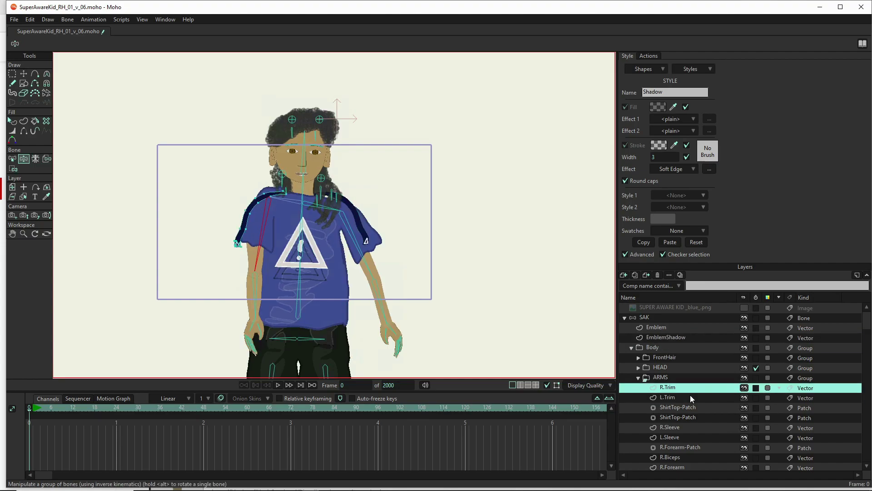
pyautogui.click(691, 397)
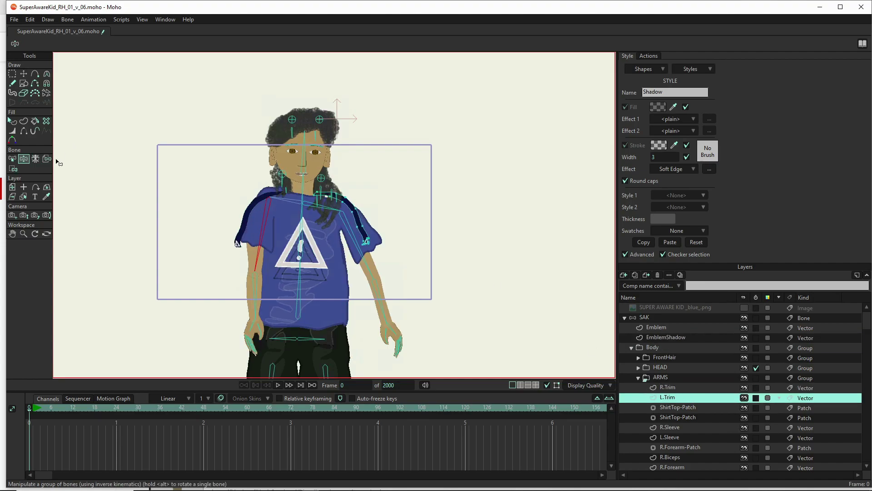
pyautogui.click(13, 169)
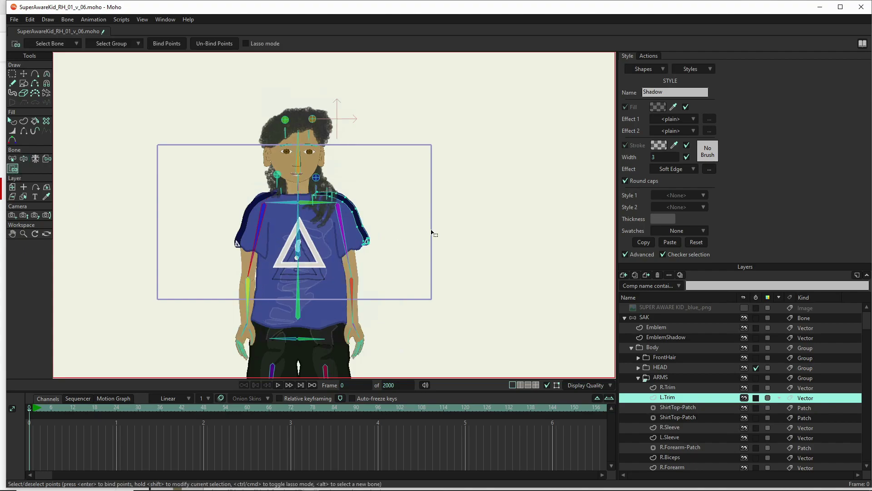
pyautogui.scroll(5, 364, 210)
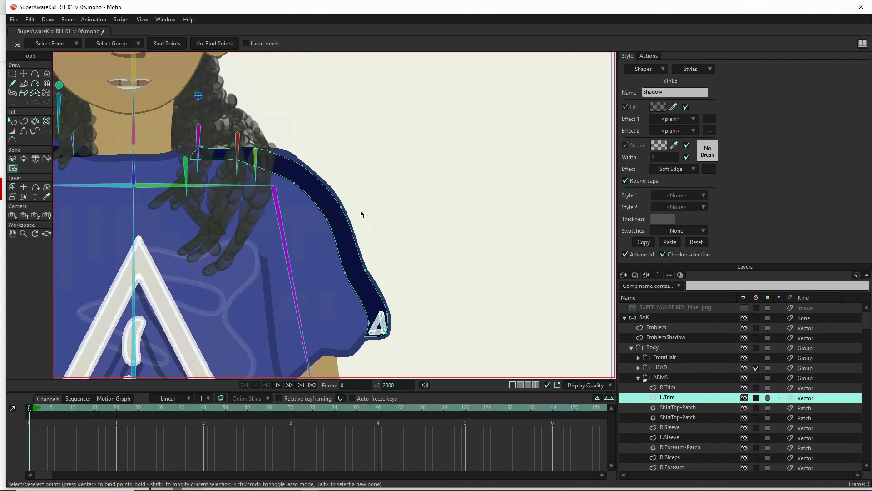
pyautogui.press('z')
pyautogui.click(294, 293)
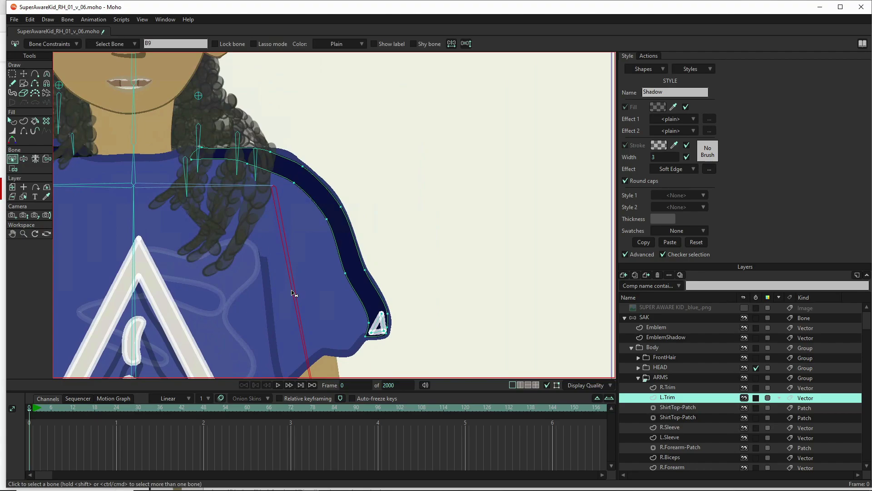
pyautogui.press('i')
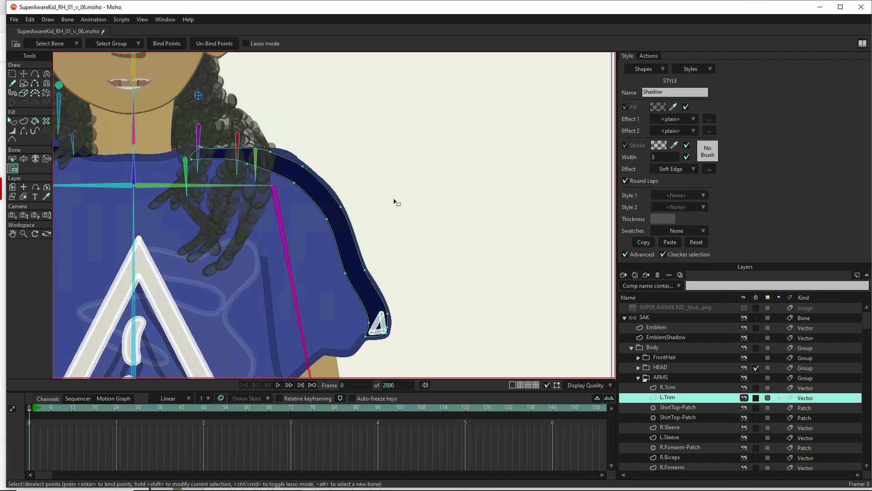
pyautogui.moveTo(508, 131); pyautogui.dragTo(291, 355)
pyautogui.click(178, 42)
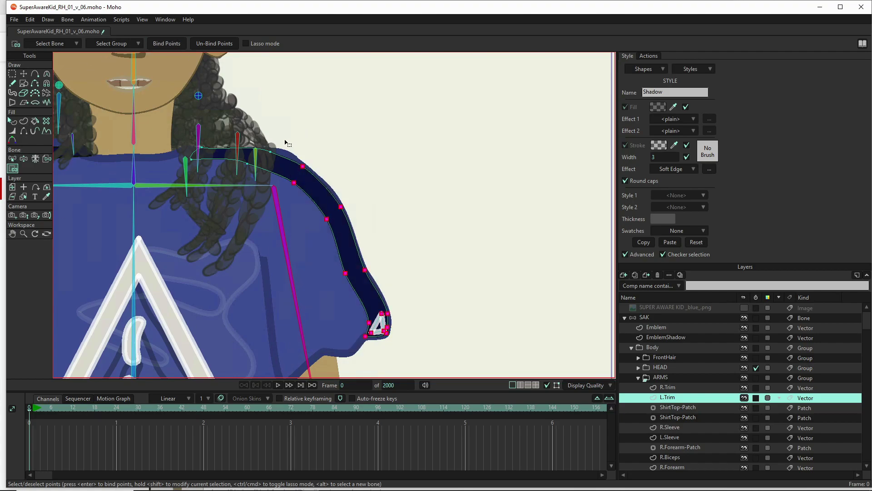
# - Bind the remaining L.Trim points near the neck to shoulder bone B10 and test the arm with Manipulate Bones
pyautogui.press('z')
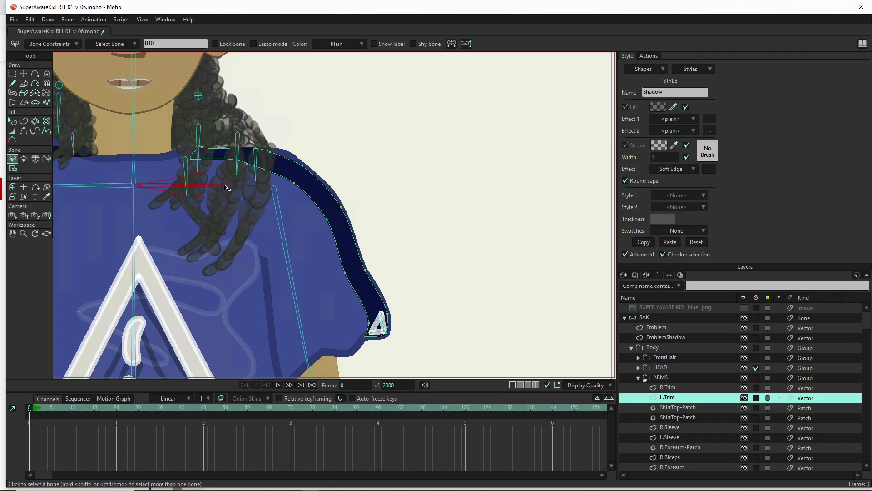
pyautogui.press('i')
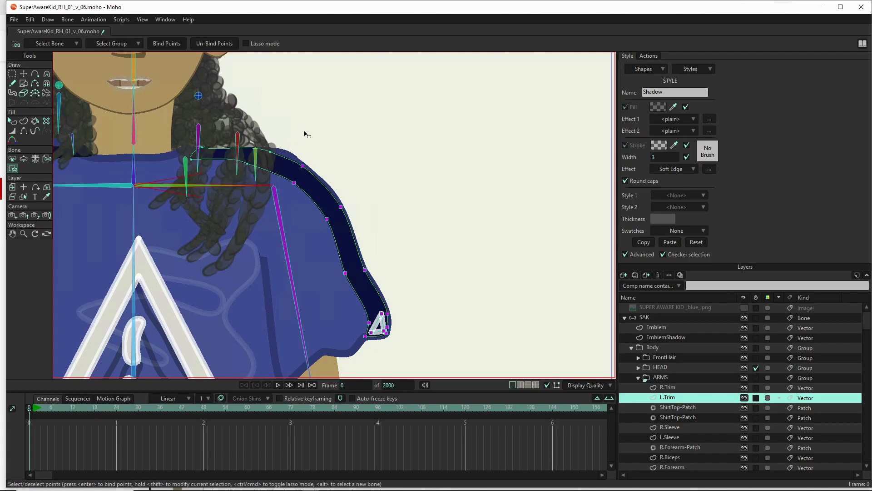
pyautogui.moveTo(292, 126); pyautogui.dragTo(184, 180)
pyautogui.hotkey('ctrl', 'r')
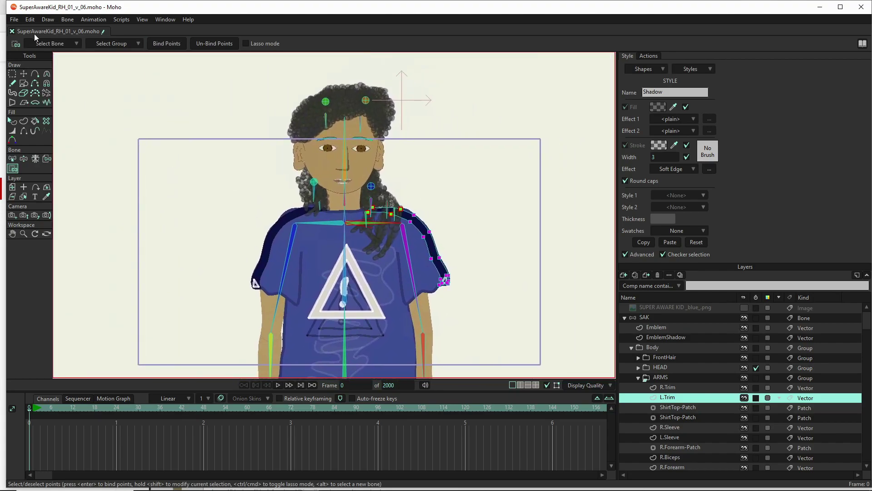
pyautogui.click(23, 158)
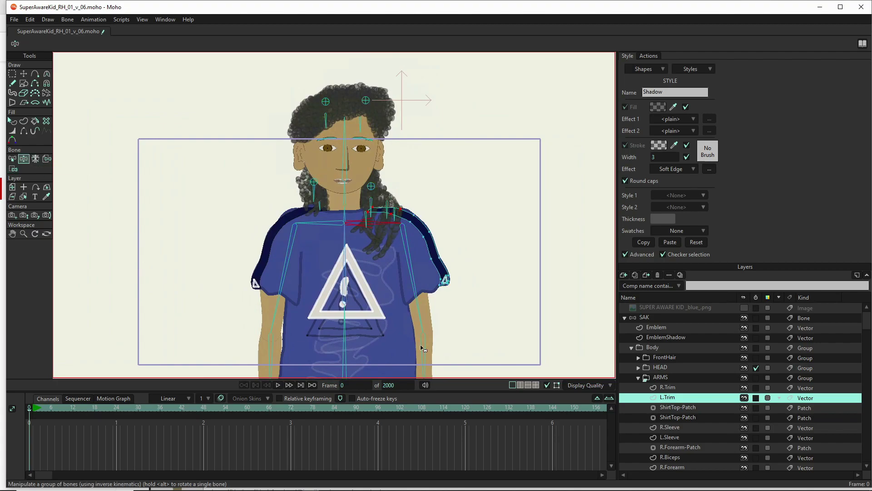
pyautogui.moveTo(389, 277); pyautogui.dragTo(454, 361)
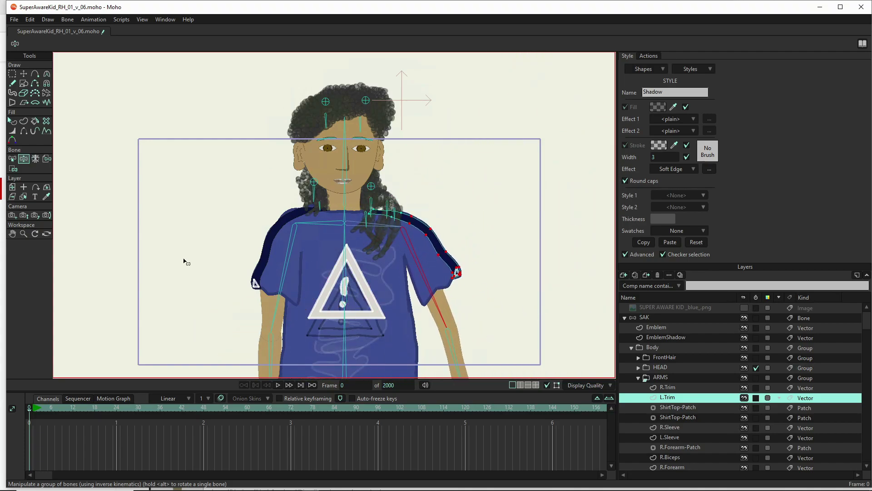
# - Bind the R.Trim points along the outer shoulder and sleeve, including the small triangle, to the upper arm bone on that side
pyautogui.click(683, 388)
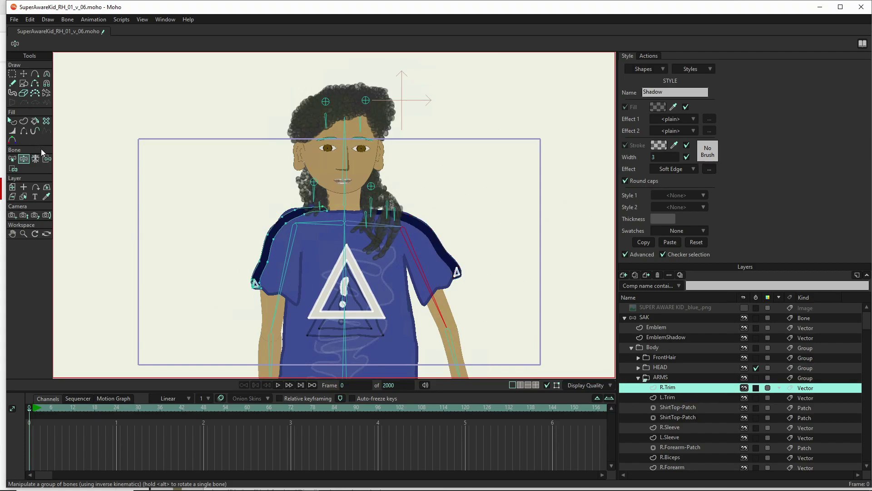
pyautogui.click(13, 169)
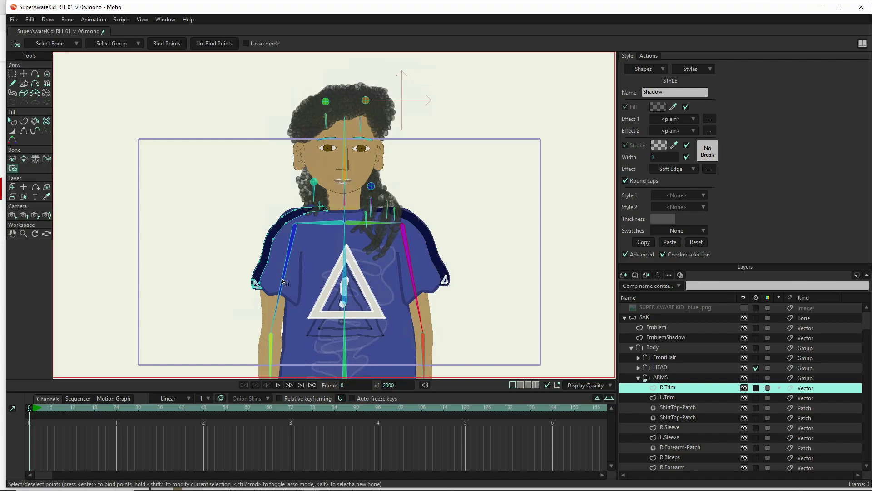
pyautogui.press('z')
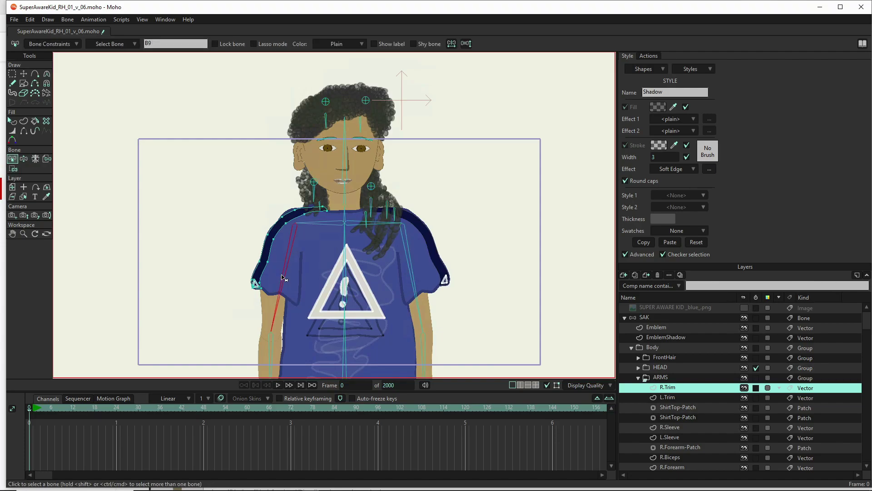
pyautogui.press('i')
pyautogui.moveTo(293, 217); pyautogui.dragTo(202, 305)
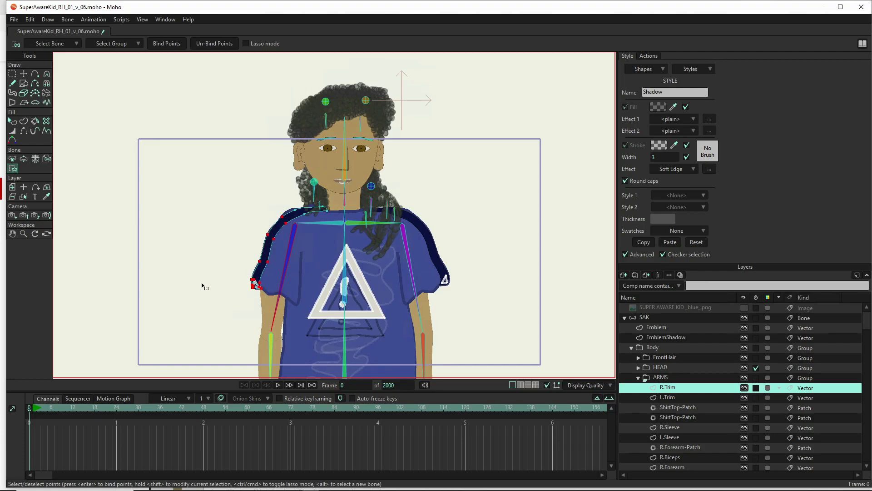
pyautogui.click(166, 43)
# - Bind the remaining R.Trim points near the neck to the shoulder bone on the same side
pyautogui.press('z')
pyautogui.click(318, 221)
pyautogui.press('i')
pyautogui.moveTo(336, 194); pyautogui.dragTo(289, 219)
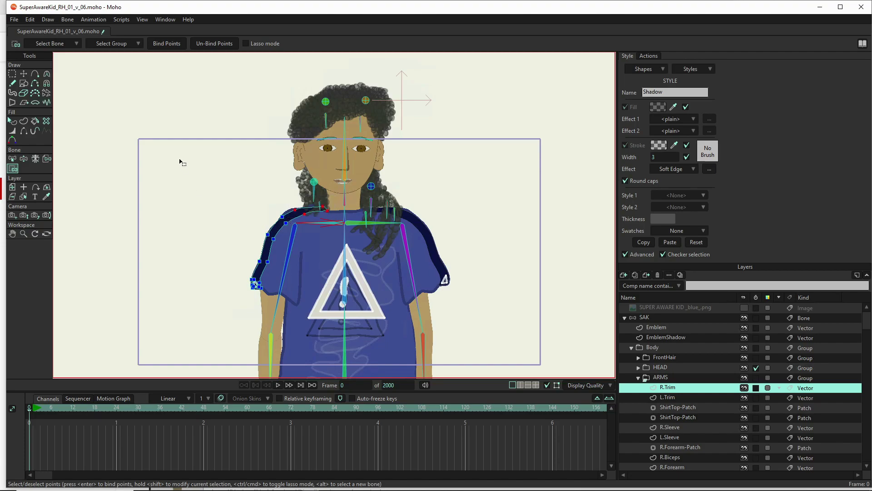
pyautogui.click(164, 45)
# - Test the upper-body rig with Manipulate Bones by moving the torso and both arms, and undo the last arm move
pyautogui.click(24, 158)
pyautogui.scroll(-3, 385, 227)
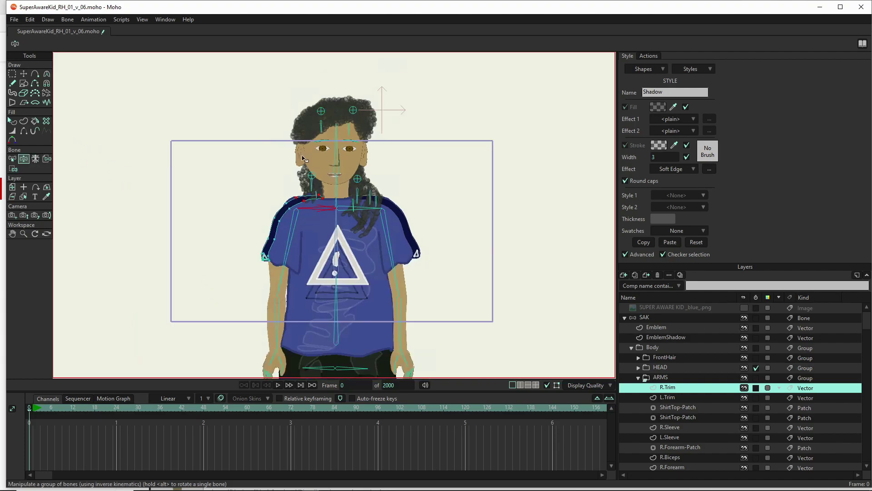
pyautogui.scroll(2, 394, 225)
pyautogui.moveTo(356, 247)
pyautogui.mouseDown()
pyautogui.moveTo(350, 235)
pyautogui.moveTo(422, 214)
pyautogui.moveTo(446, 131)
pyautogui.moveTo(438, 162)
pyautogui.moveTo(362, 241)
pyautogui.mouseUp()
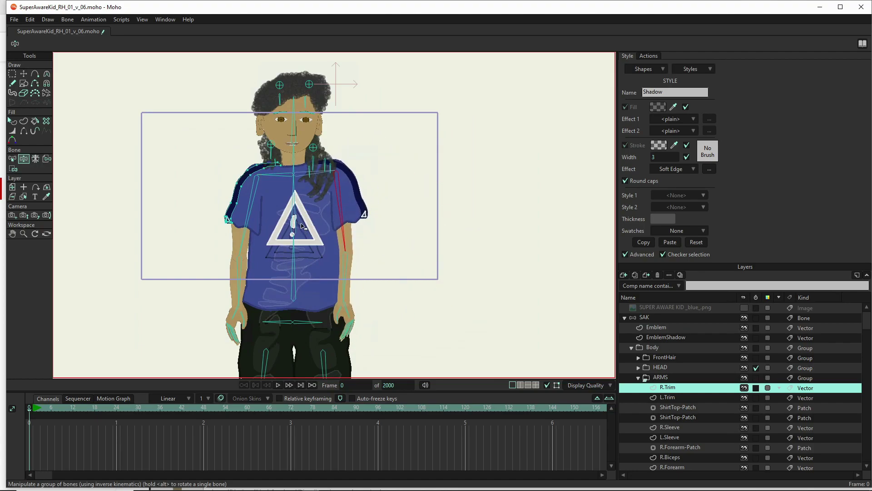
pyautogui.moveTo(287, 178); pyautogui.dragTo(306, 79)
pyautogui.moveTo(348, 255); pyautogui.dragTo(394, 191)
pyautogui.click(250, 200)
pyautogui.moveTo(250, 200); pyautogui.dragTo(200, 131)
pyautogui.hotkey('ctrl', 'z')
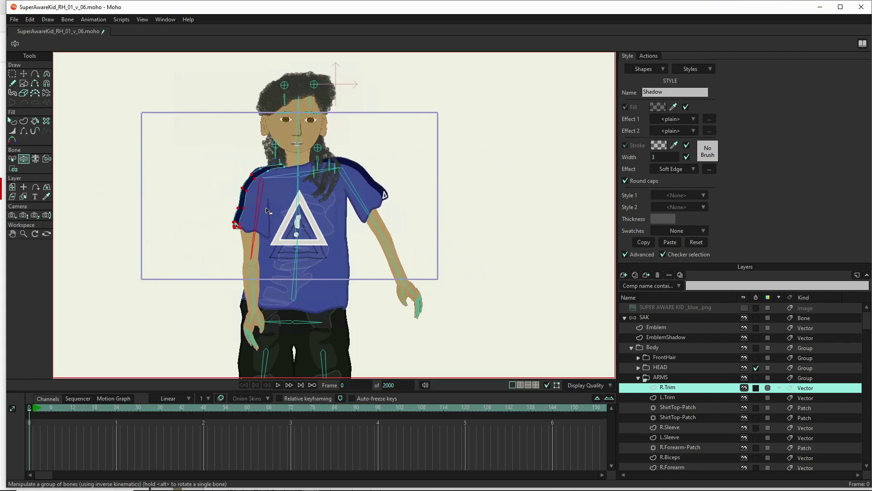
# - Test the lower-body rig with Manipulate Bones by moving the hips and both legs
pyautogui.hotkey('ctrl', 'r')
pyautogui.scroll(5, 321, 335)
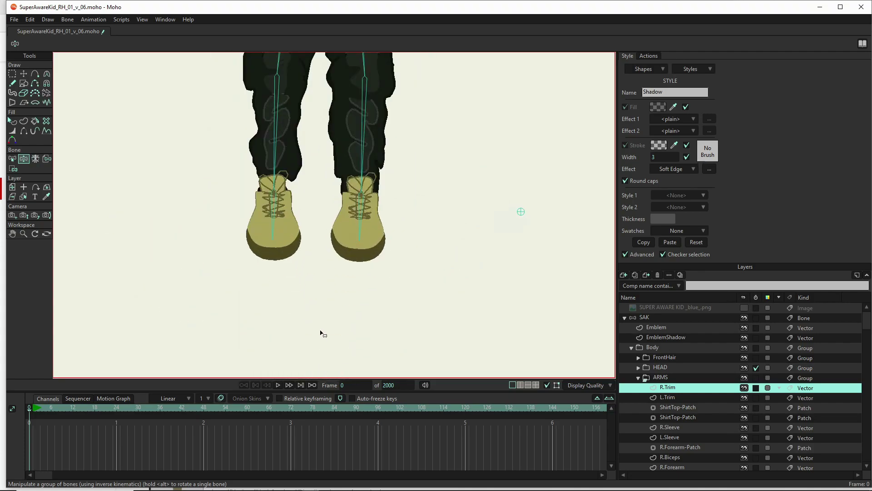
pyautogui.moveTo(368, 164); pyautogui.dragTo(331, 283)
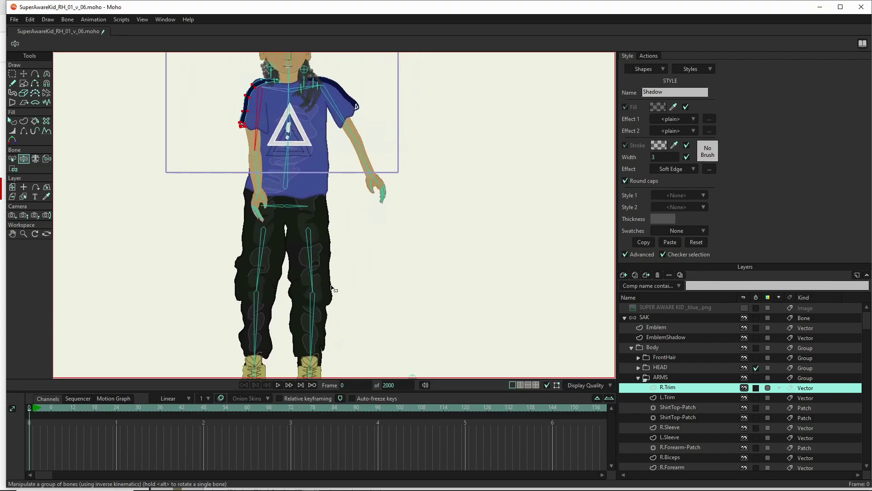
pyautogui.moveTo(245, 259); pyautogui.dragTo(254, 306)
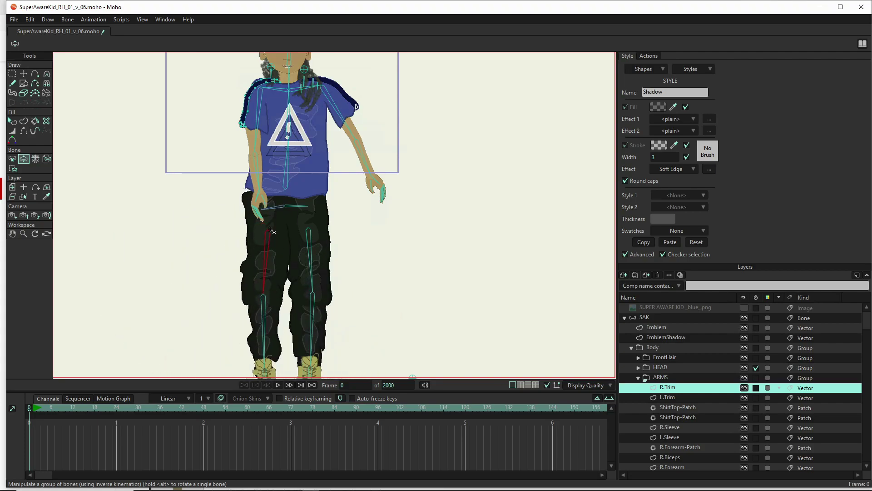
pyautogui.moveTo(274, 207); pyautogui.dragTo(275, 196)
pyautogui.moveTo(314, 261)
pyautogui.mouseDown()
pyautogui.moveTo(321, 277)
pyautogui.moveTo(312, 284)
pyautogui.moveTo(313, 272)
pyautogui.mouseUp()
pyautogui.scroll(-2, 301, 189)
pyautogui.scroll(-2, 300, 184)
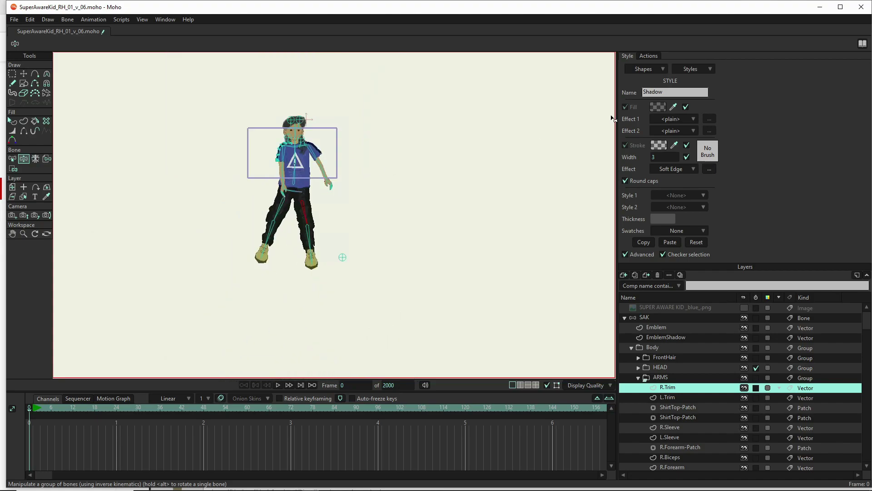
# - Show the SUPER AWARE KID _blue_.png reference image layer, examine its character views, and select the SAK bone layer
pyautogui.click(743, 308)
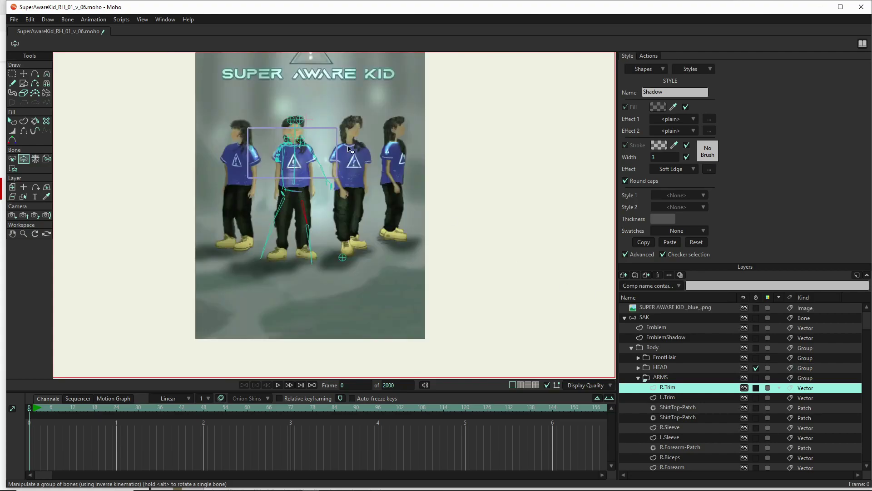
pyautogui.scroll(3, 308, 150)
pyautogui.scroll(-1, 308, 150)
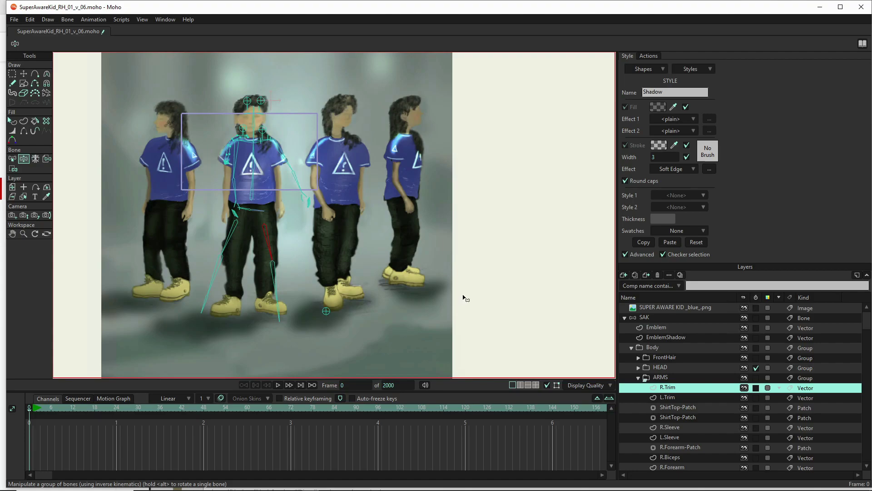
pyautogui.click(675, 308)
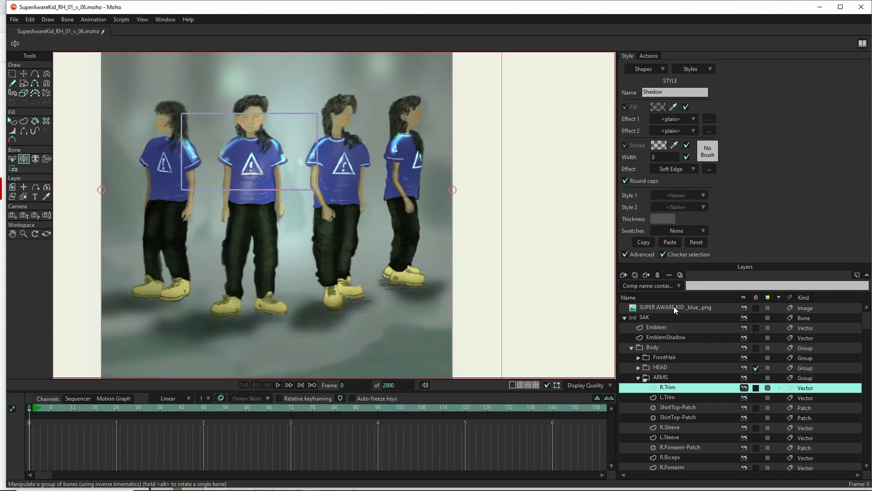
pyautogui.doubleClick(675, 309)
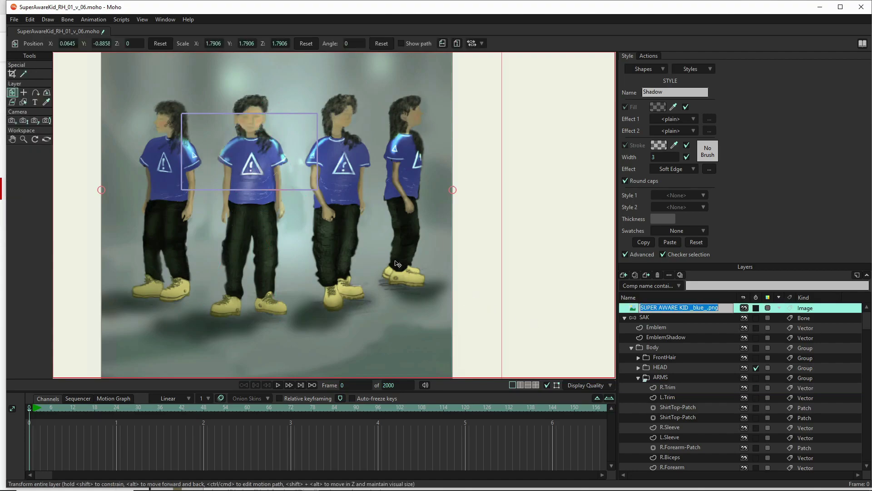
pyautogui.scroll(-3, 271, 241)
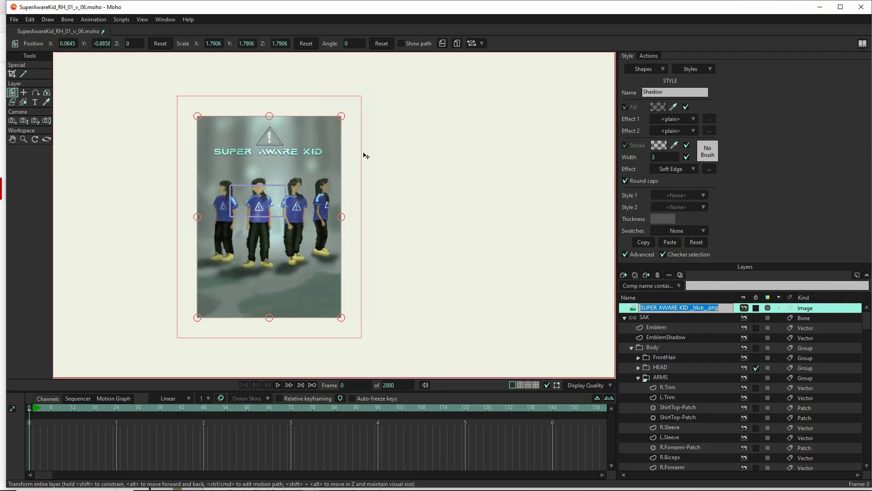
pyautogui.click(675, 319)
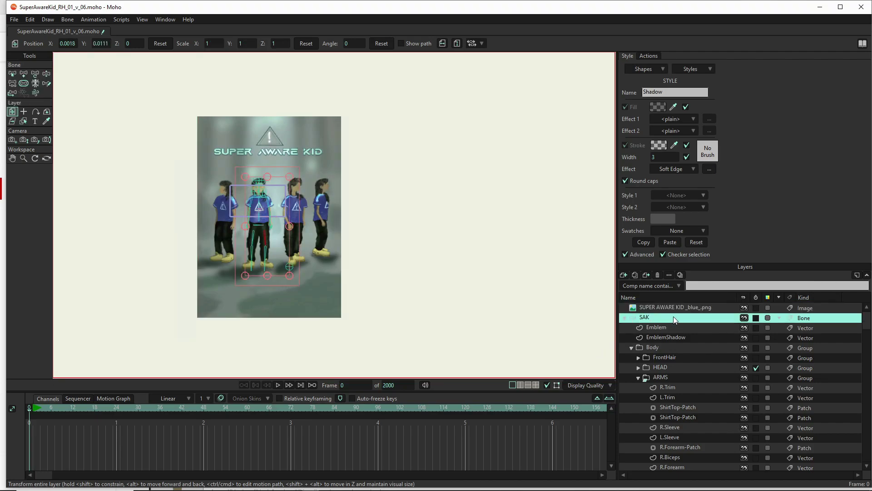